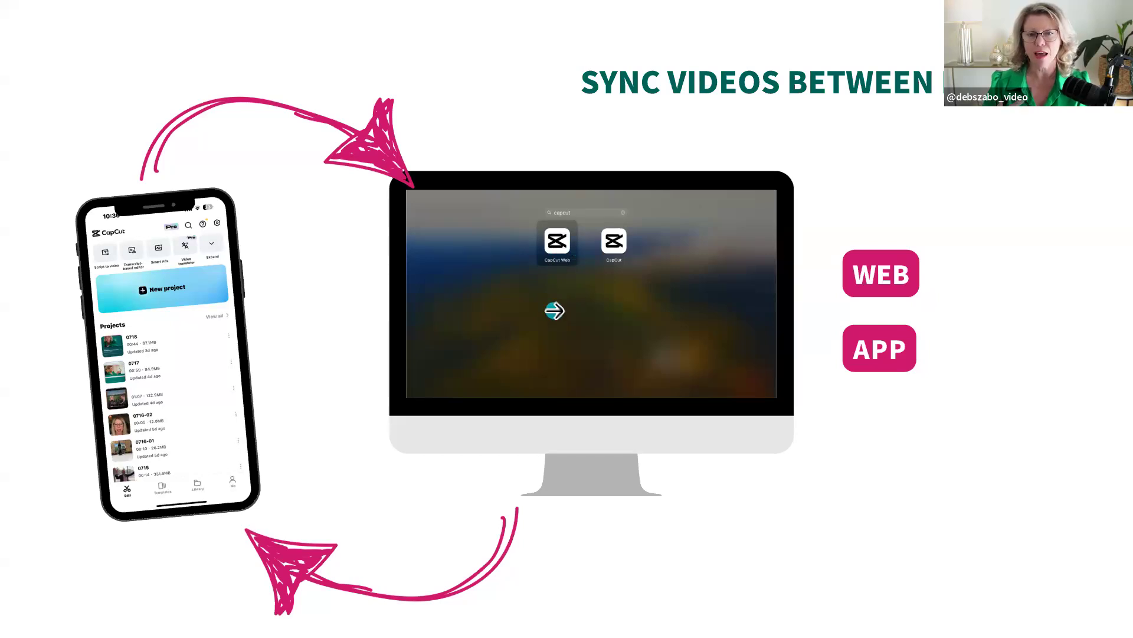
click(1028, 309)
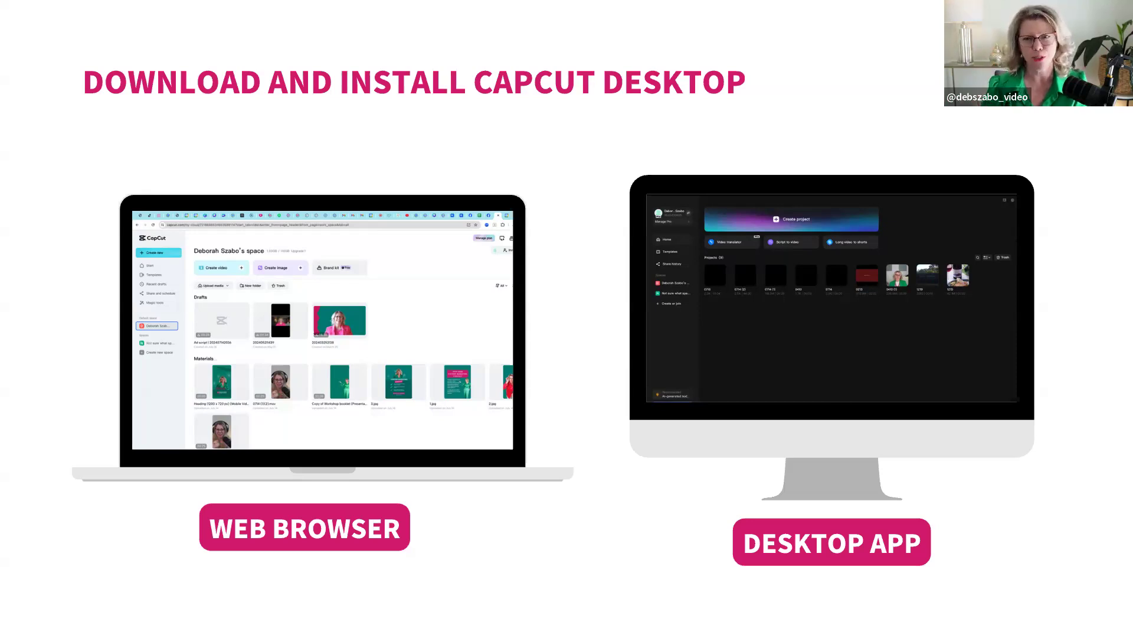
click(1067, 391)
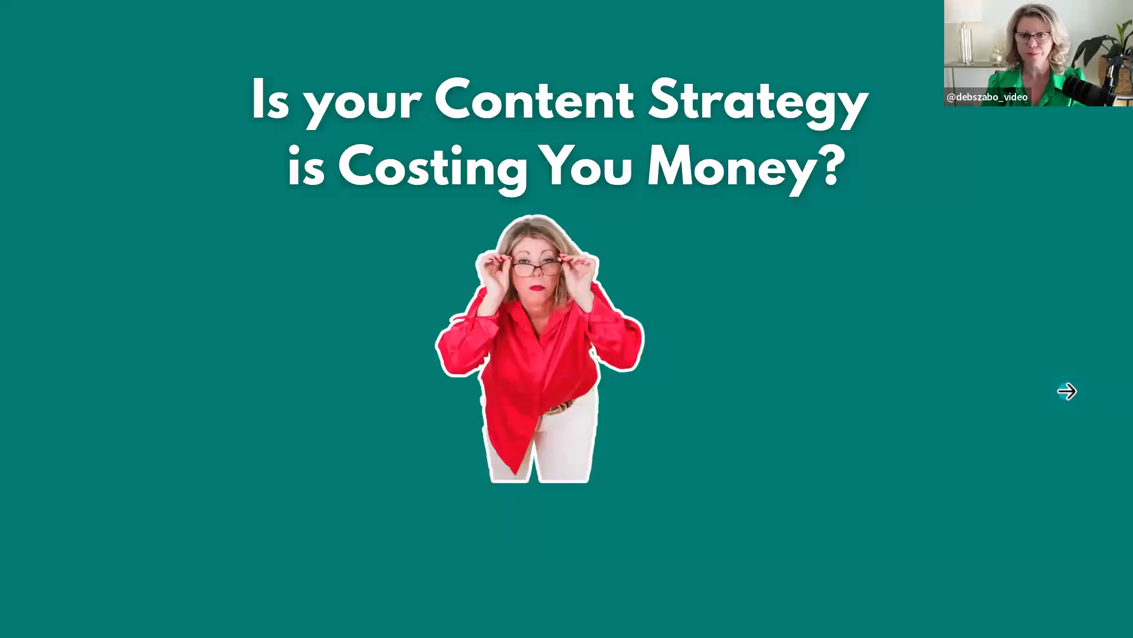
- Leave the slideshow, switch to the CapCut desktop app, and display its projects as a list
key(Escape)
key(ctrl+Right)
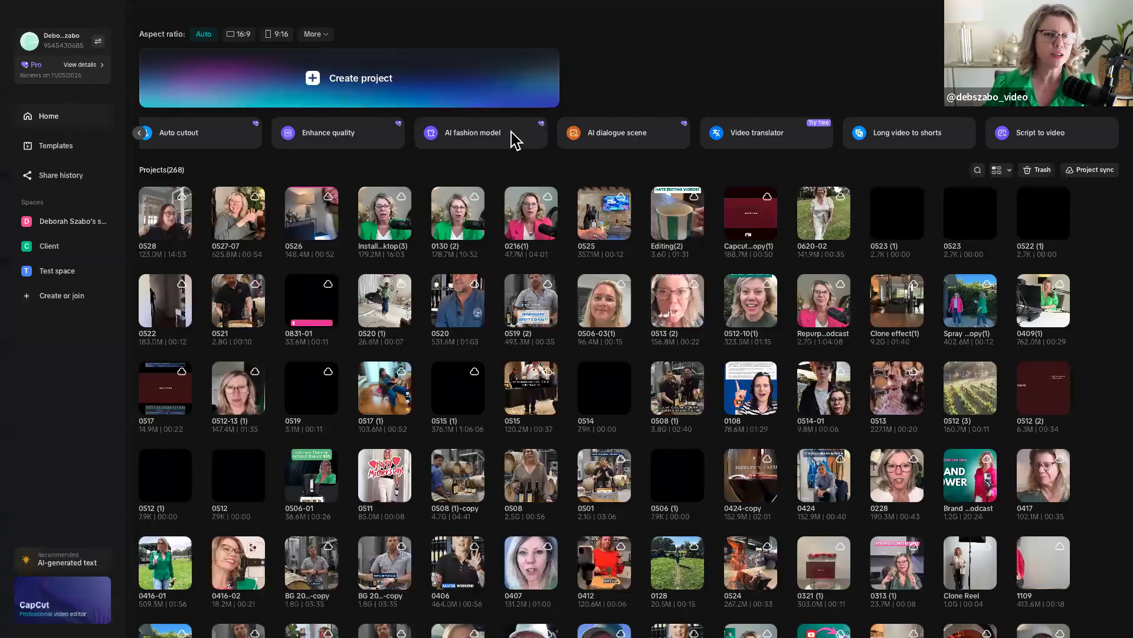
click(999, 171)
click(1002, 204)
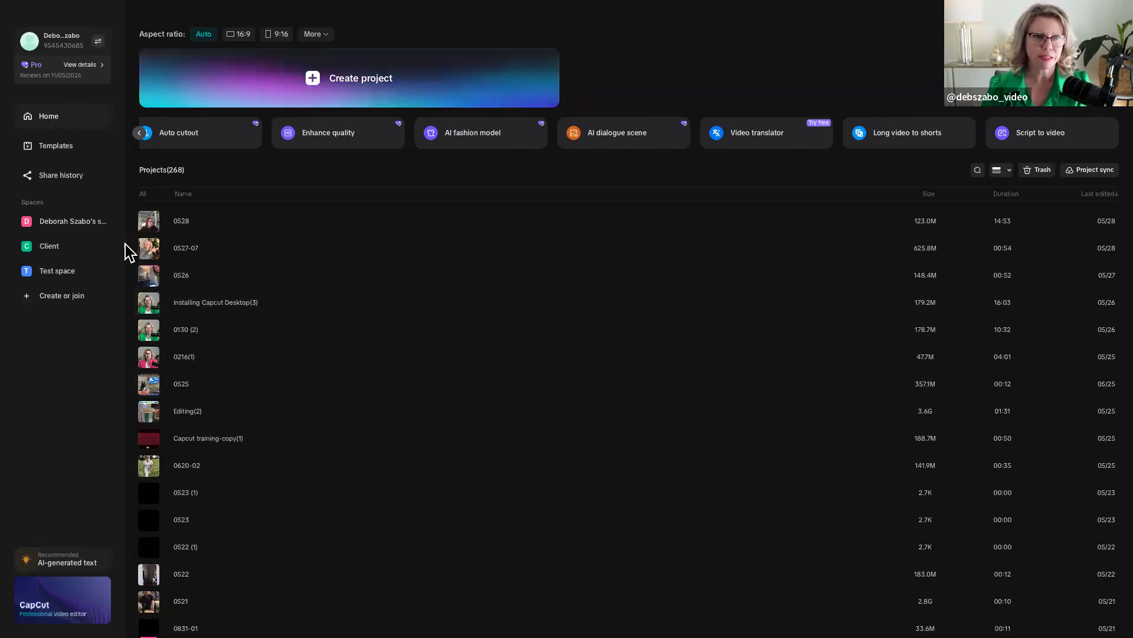
- Look over the featured video templates and the share history
click(54, 146)
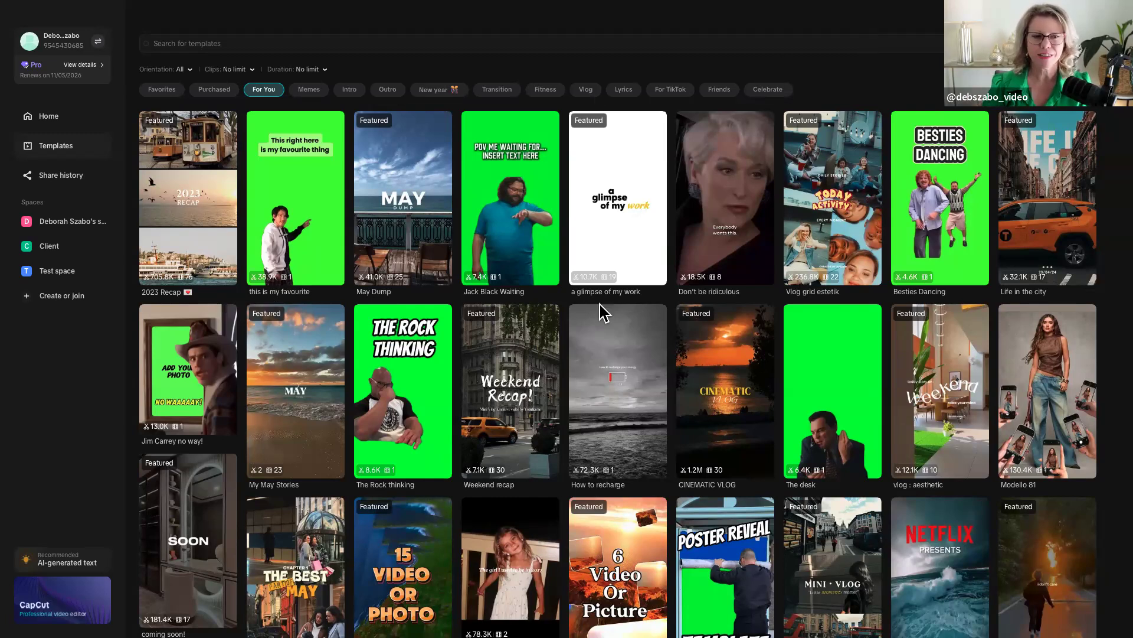
mouse_move(596, 342)
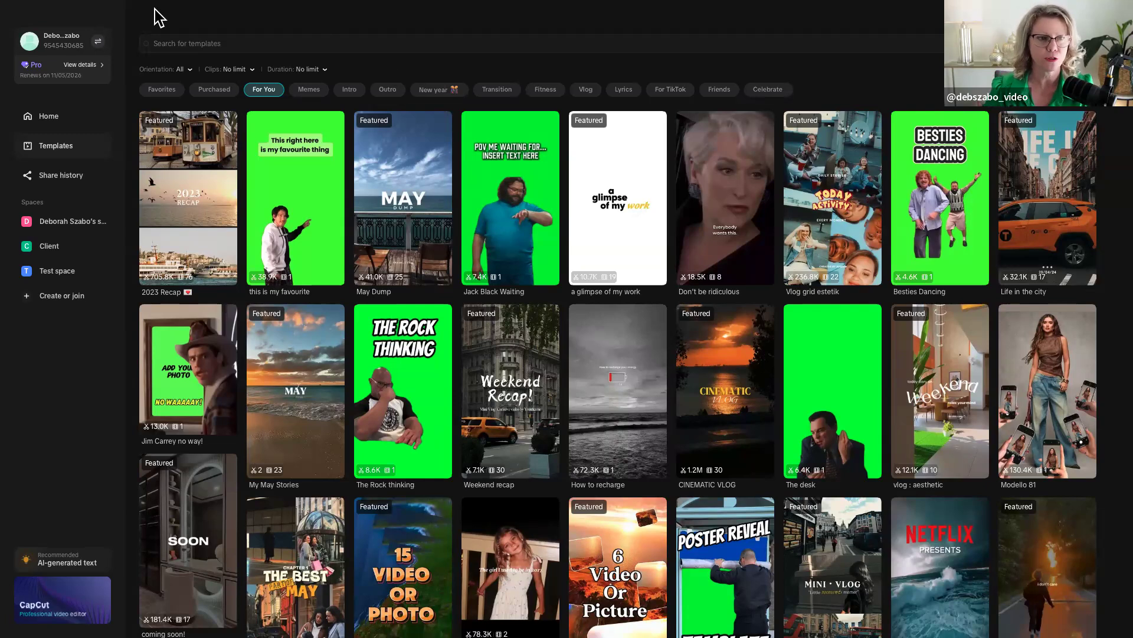
click(51, 176)
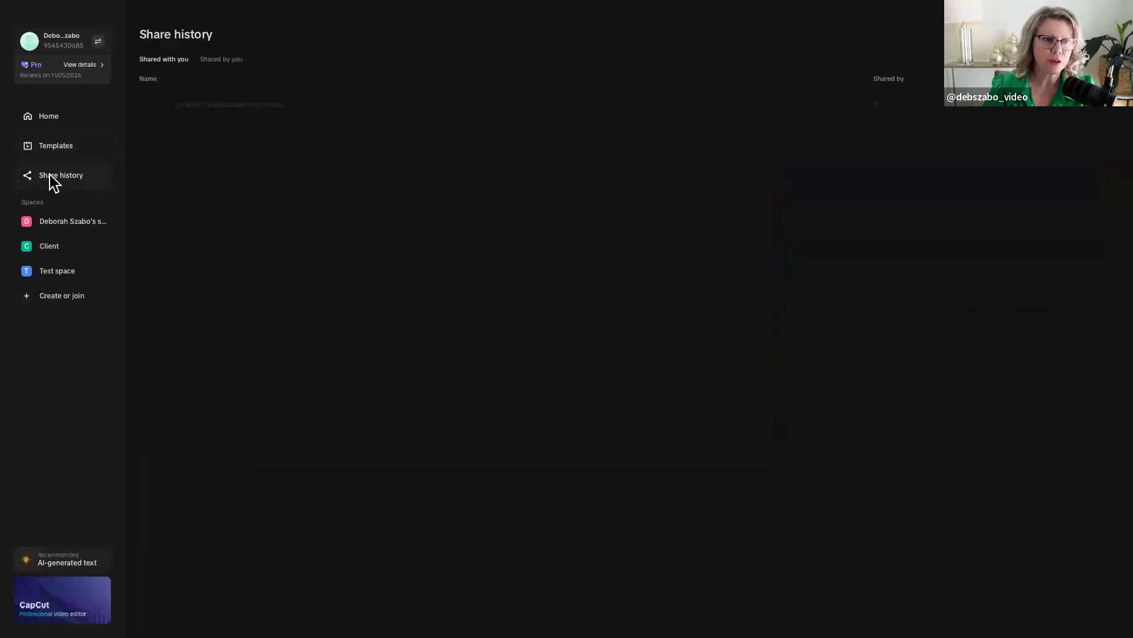
- View the personal cloud space and try to create an additional space, dismissing the upgrade offer
click(59, 223)
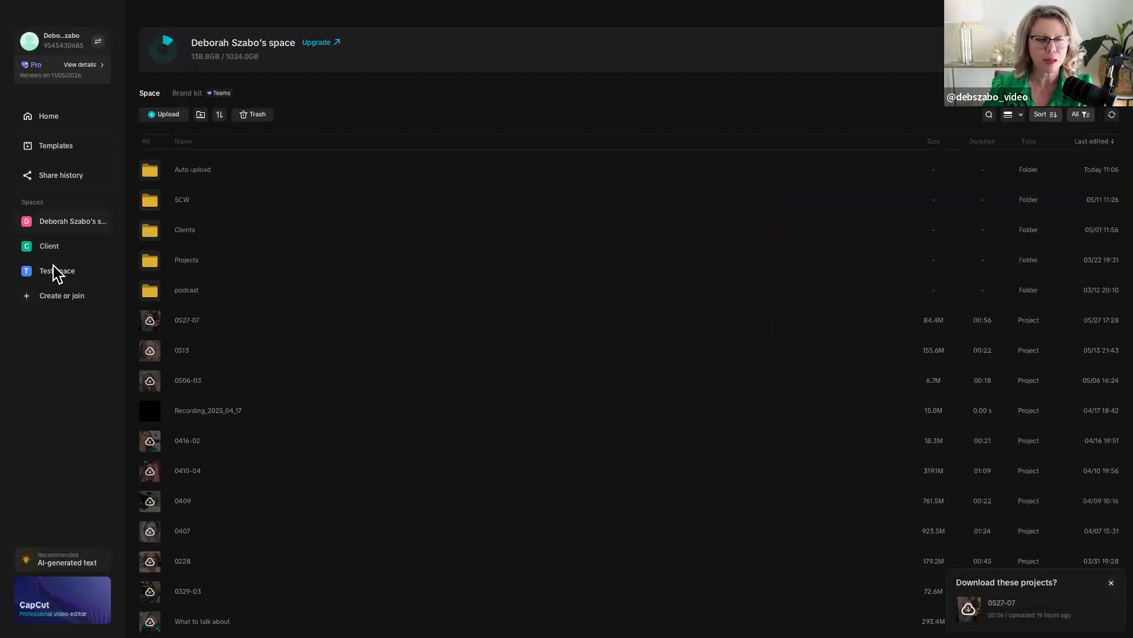
click(26, 297)
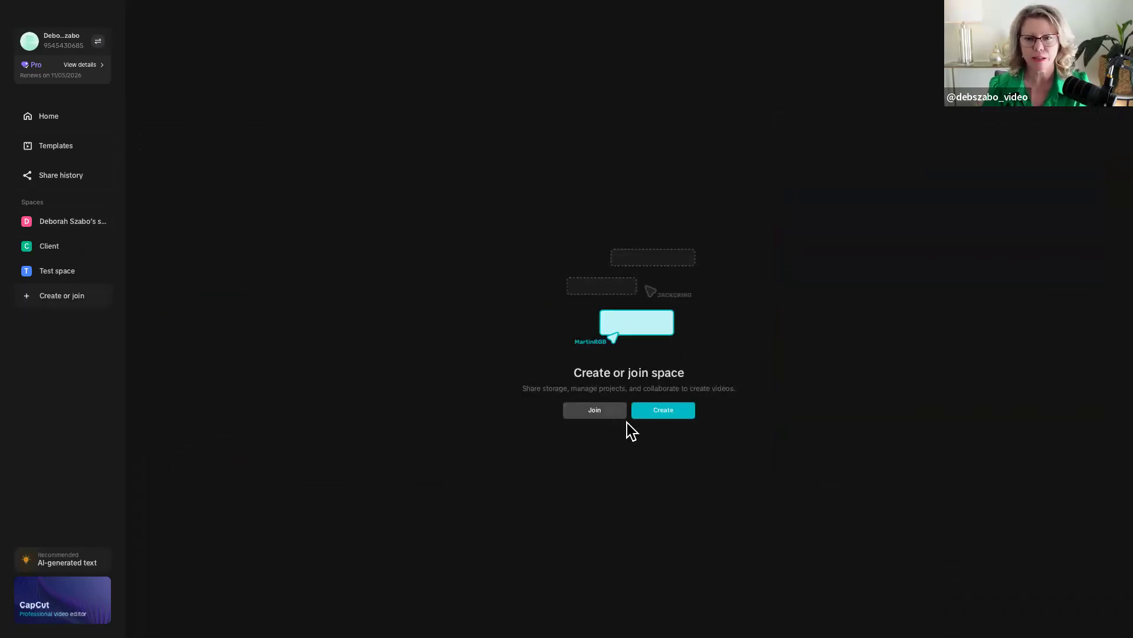
click(656, 415)
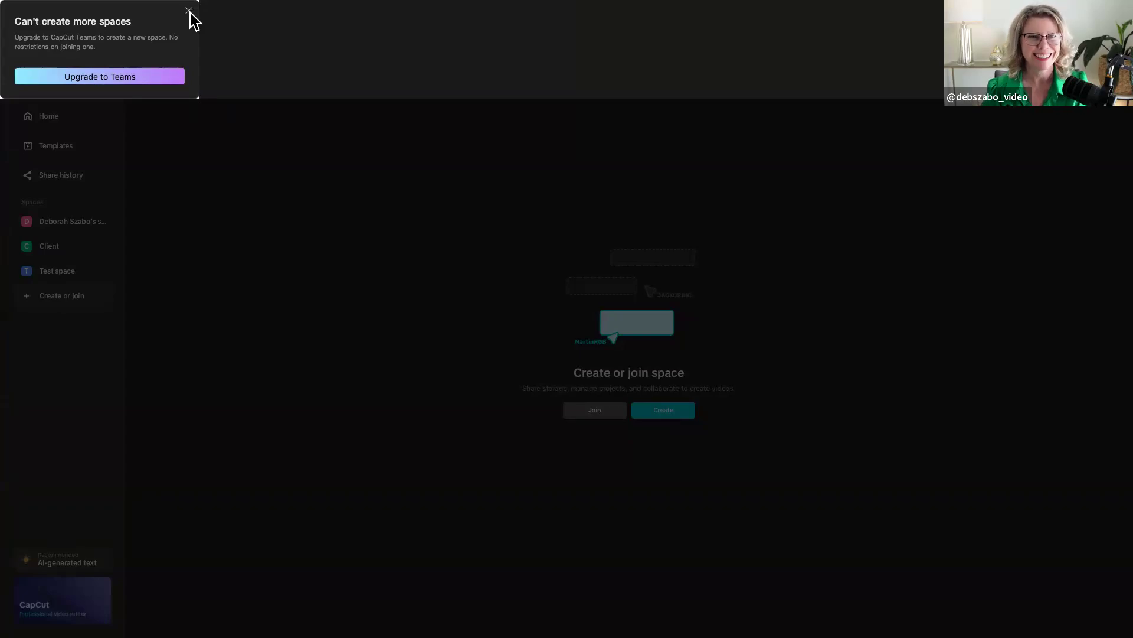
click(188, 11)
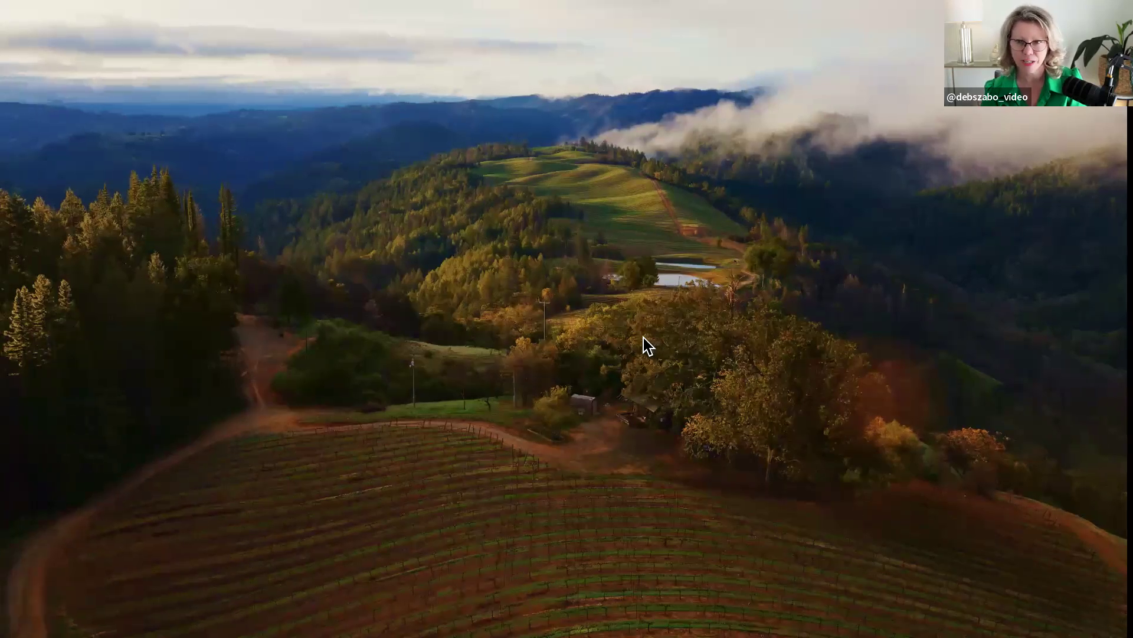
- Bring the CapCut window back on the desktop, move it up and enlarge it to fill the screen
key(ctrl+Up)
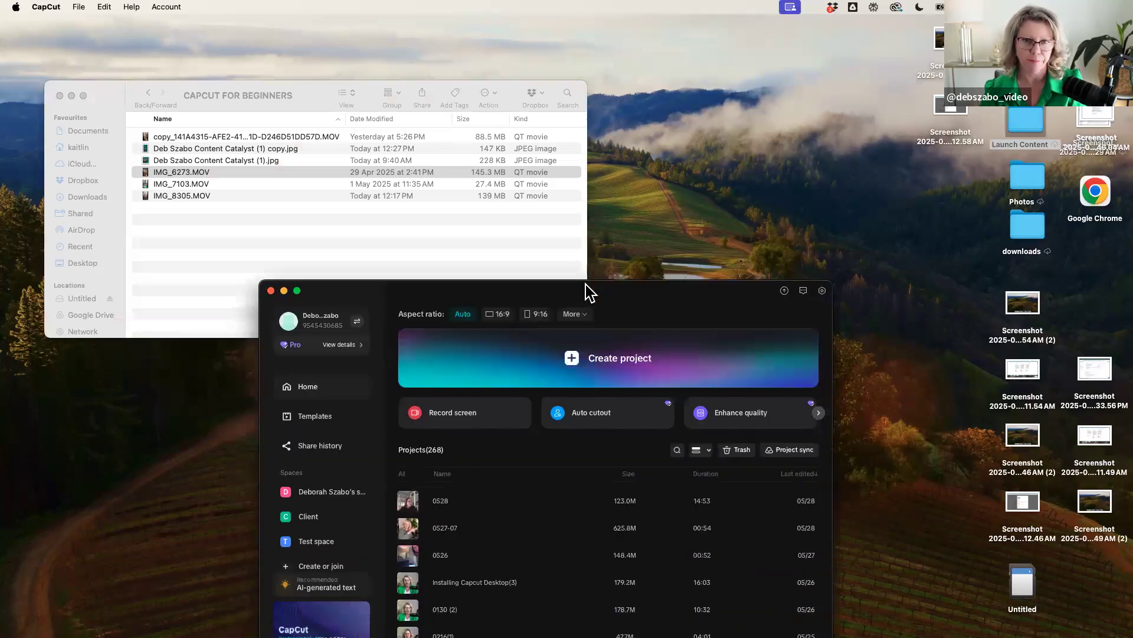
drag(587, 293, 641, 25)
click(365, 25)
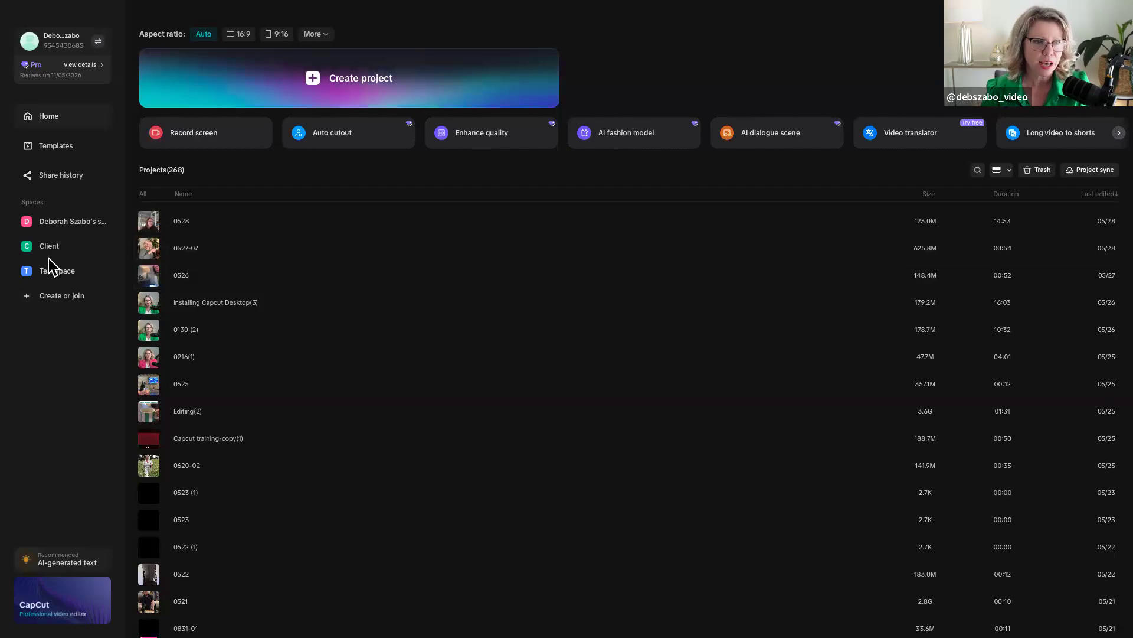
- Check the contents of Test space and display the personal space's contents as a grid
click(34, 272)
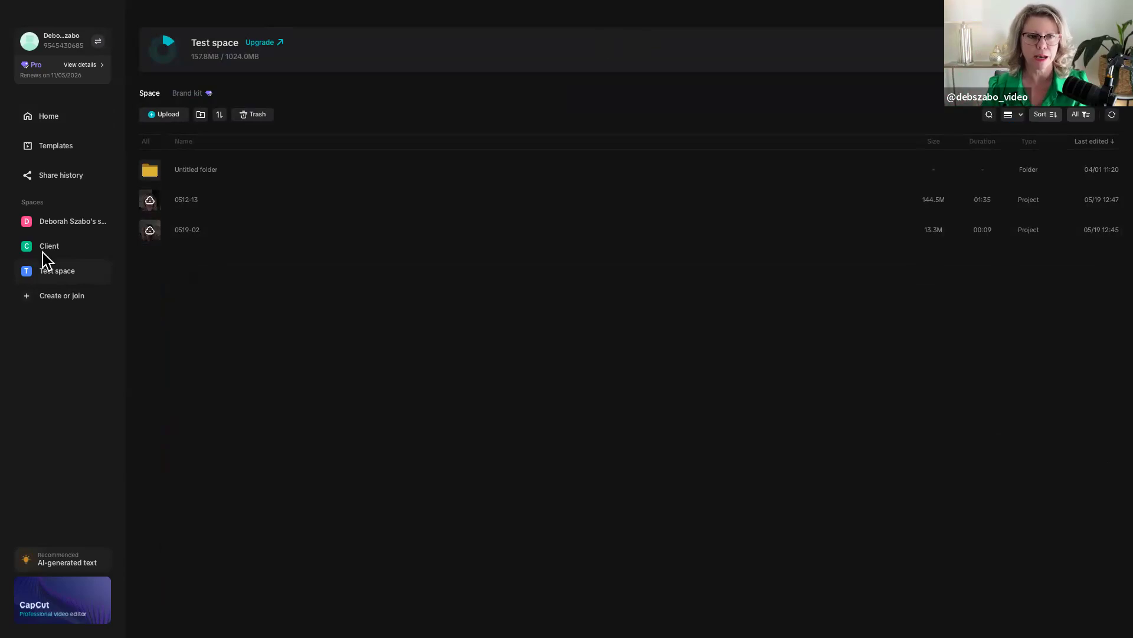
click(51, 222)
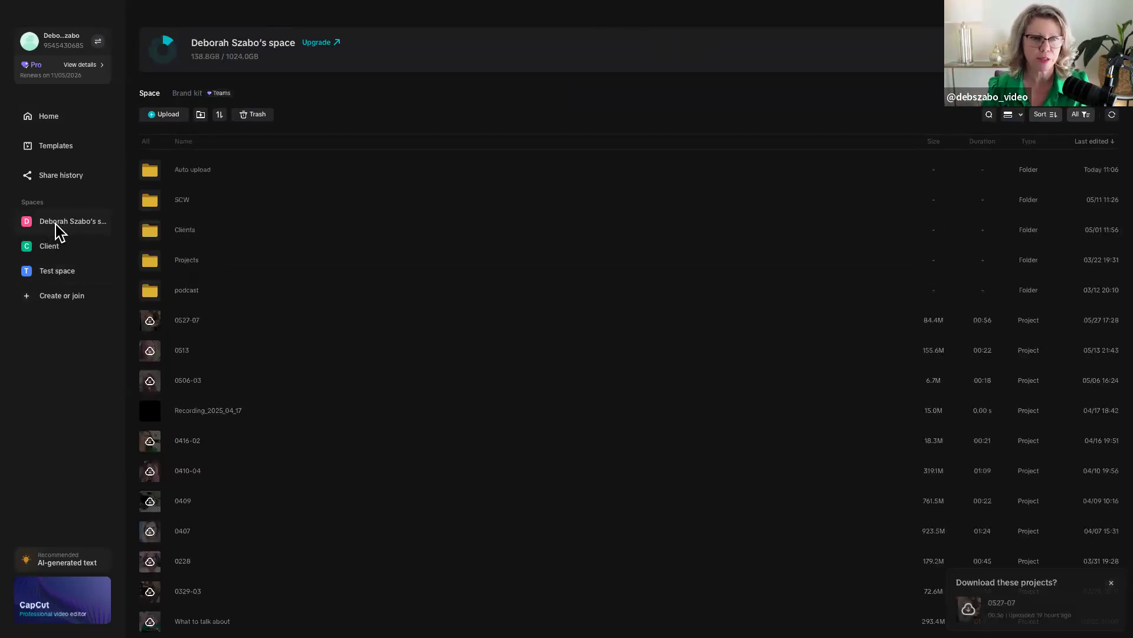
click(1011, 115)
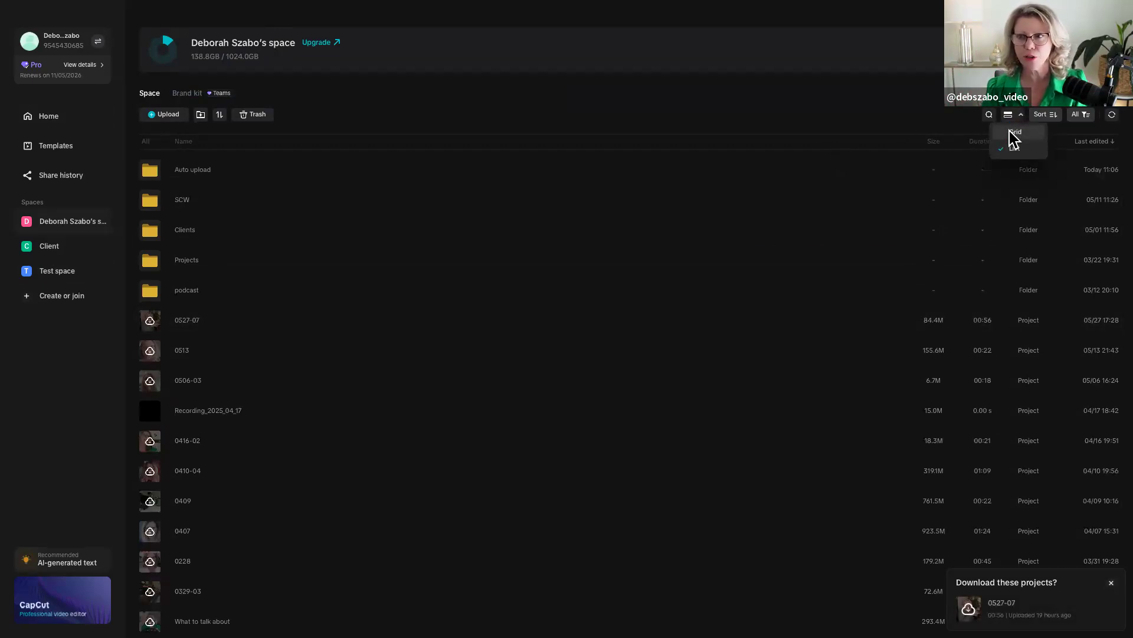
click(1015, 133)
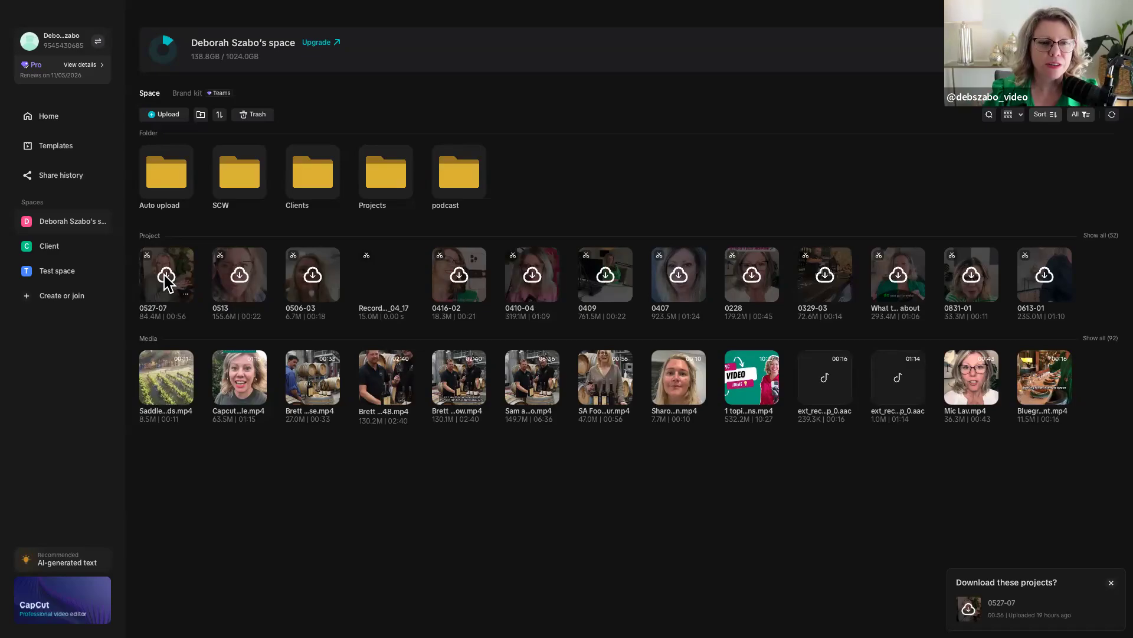
- Download the project 0527-07 from the personal space to the computer and return to the home projects
click(166, 276)
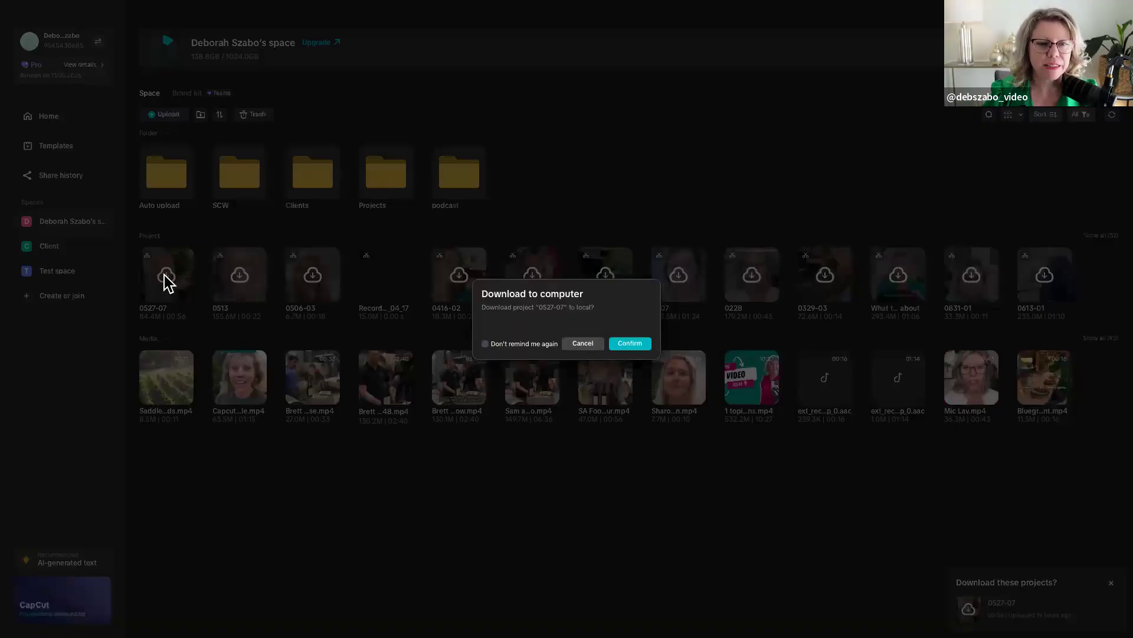
click(630, 343)
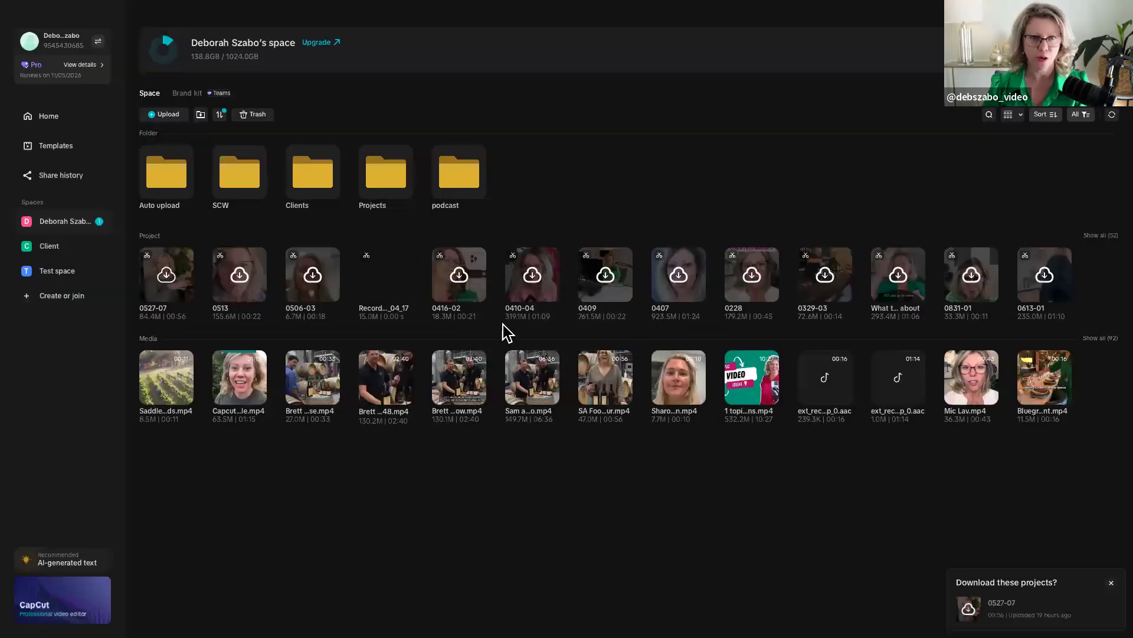
click(49, 118)
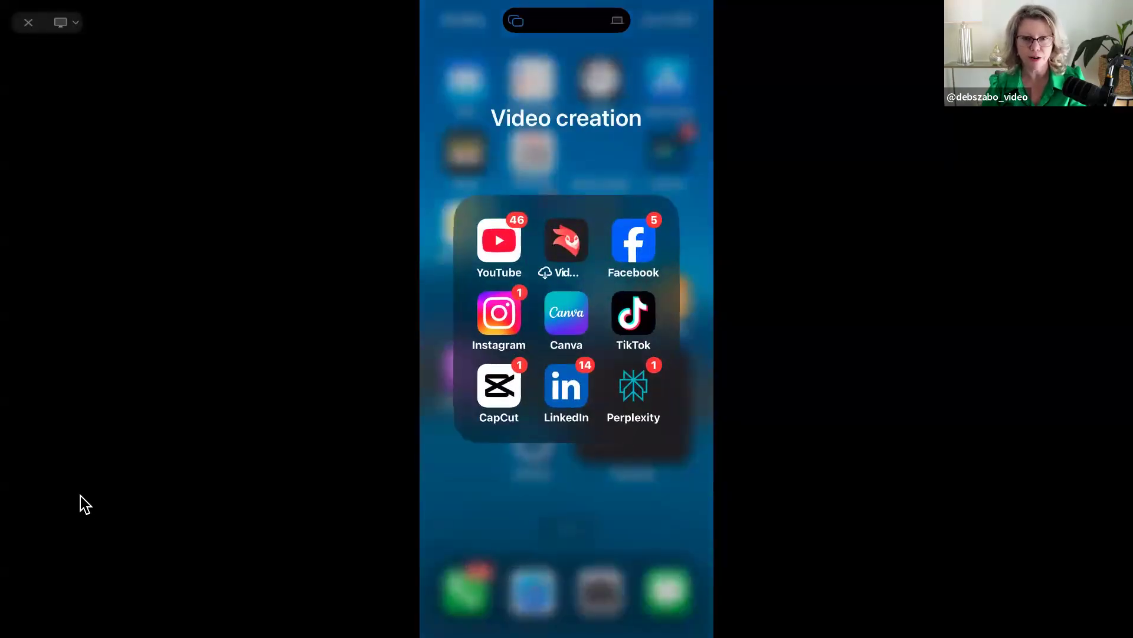
- Open CapCut on the mirrored phone and look through its project list
click(497, 399)
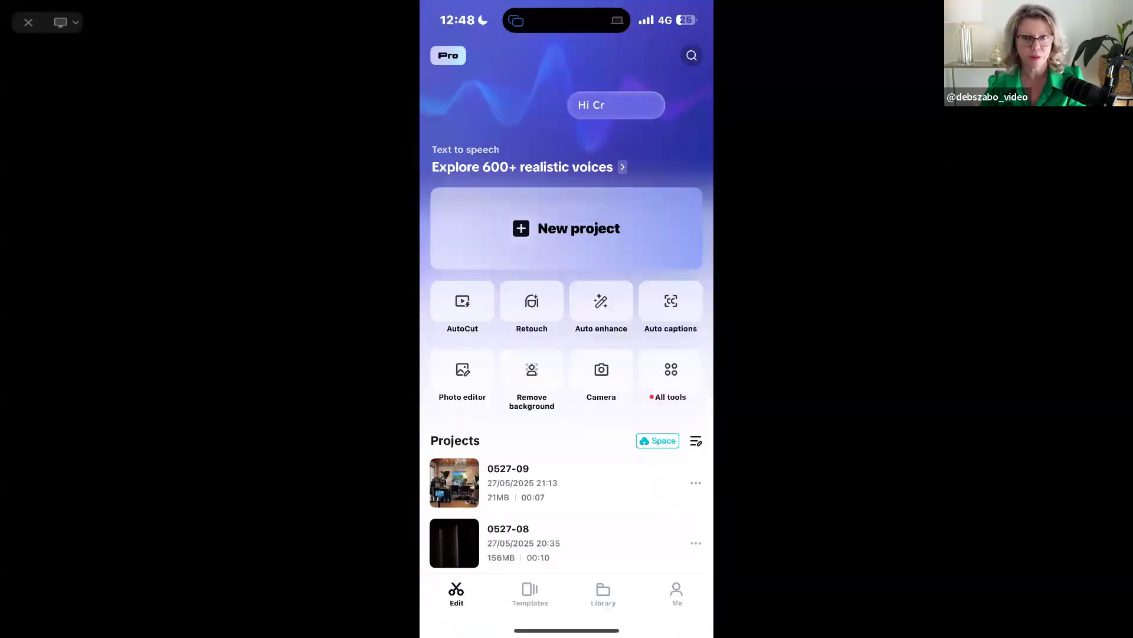
scroll(567, 319, down, 5)
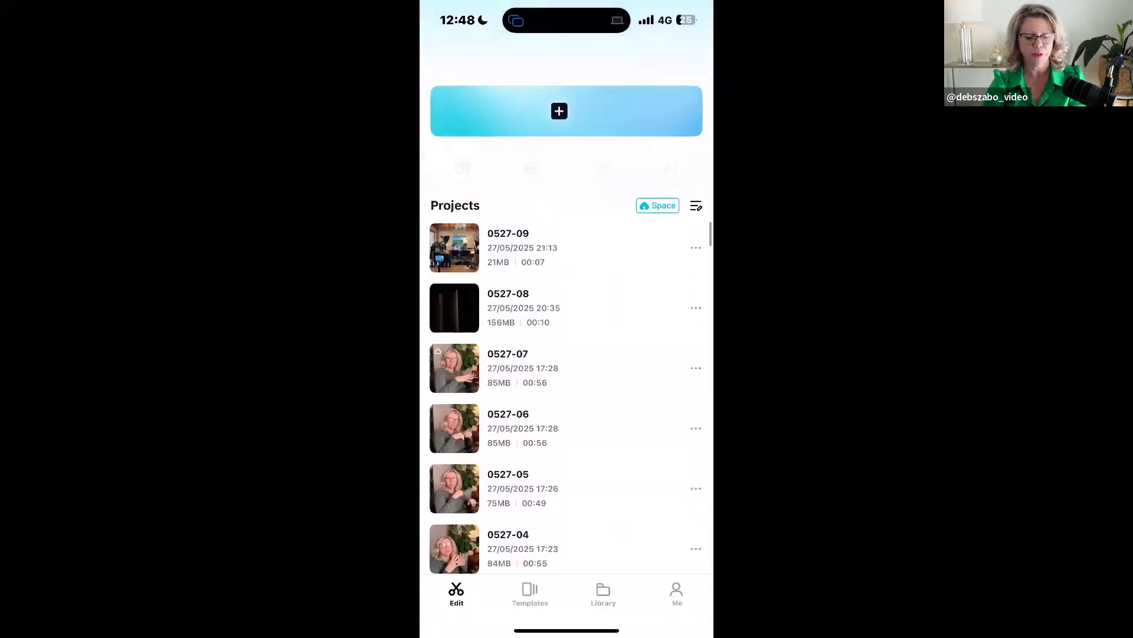
scroll(567, 318, up, 3)
scroll(567, 319, down, 4)
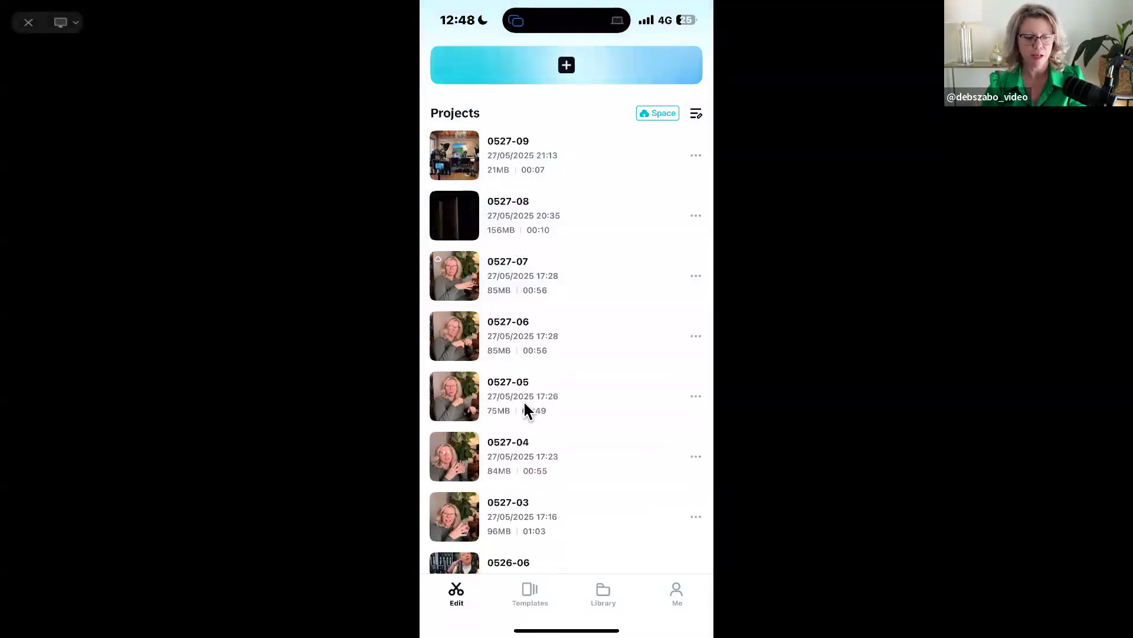
- Create a new phone project from the 13-second selfie video and export it to the device
scroll(524, 408, up, 5)
click(566, 228)
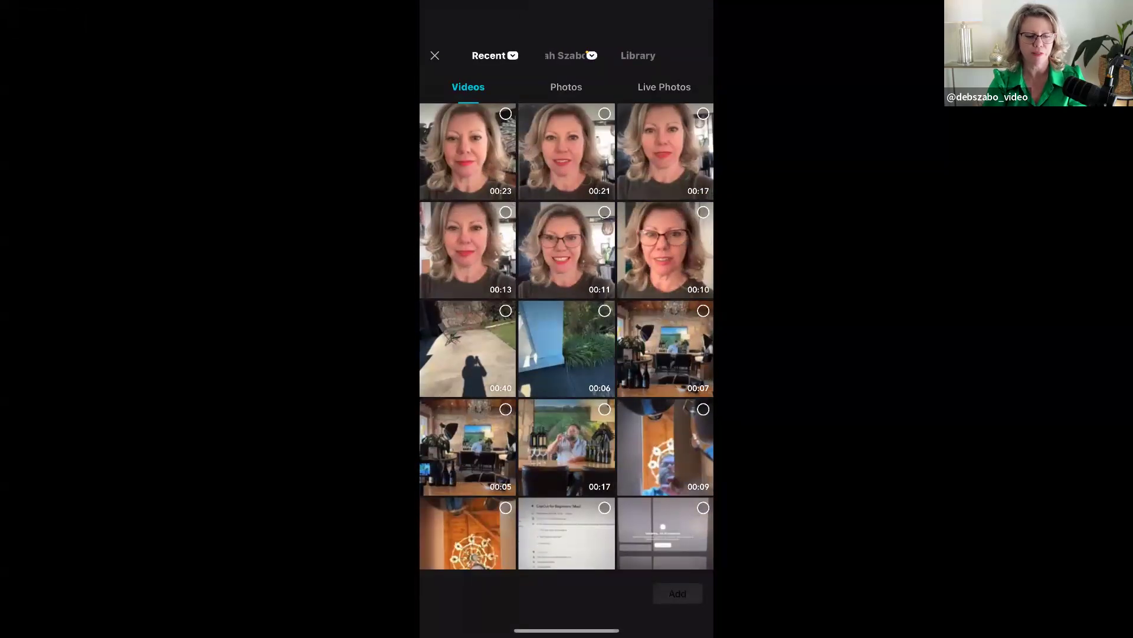
click(505, 212)
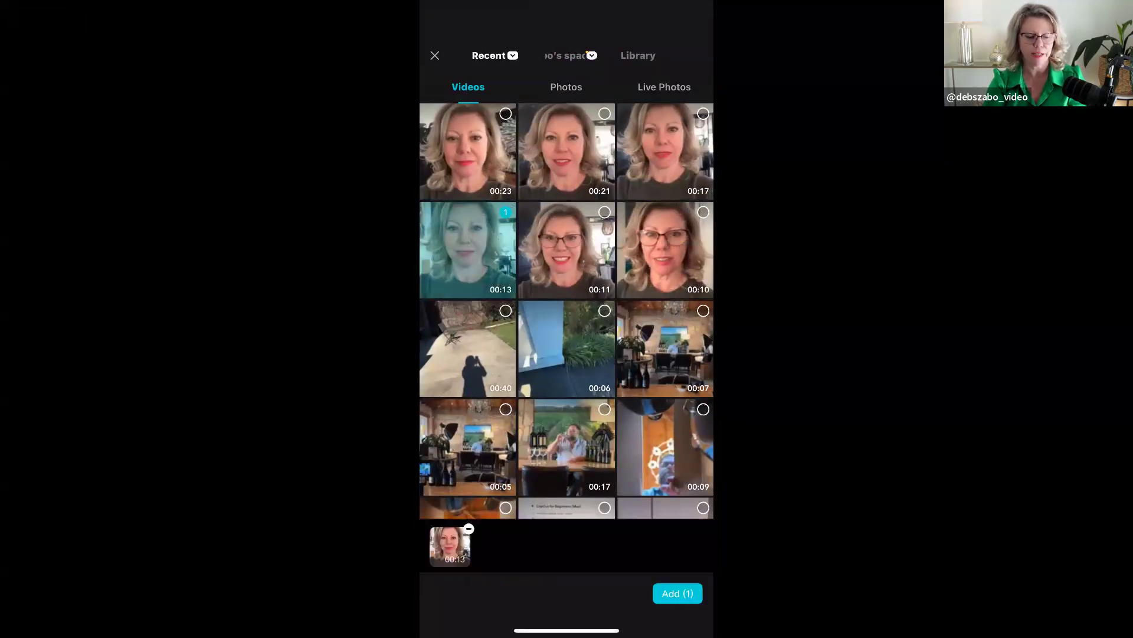
click(677, 593)
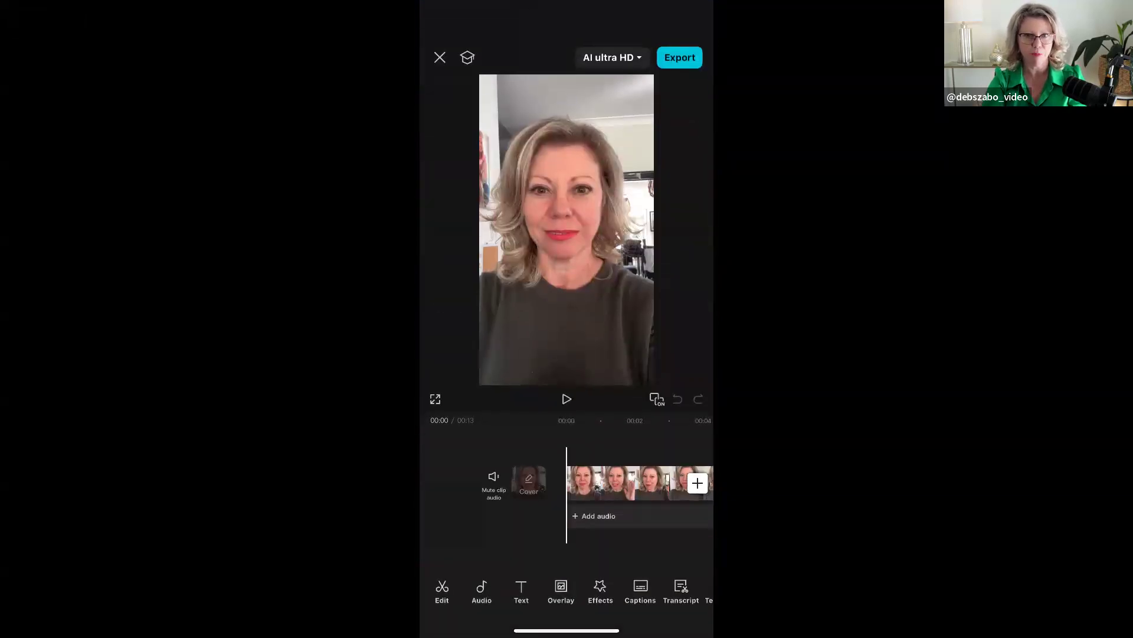
click(680, 58)
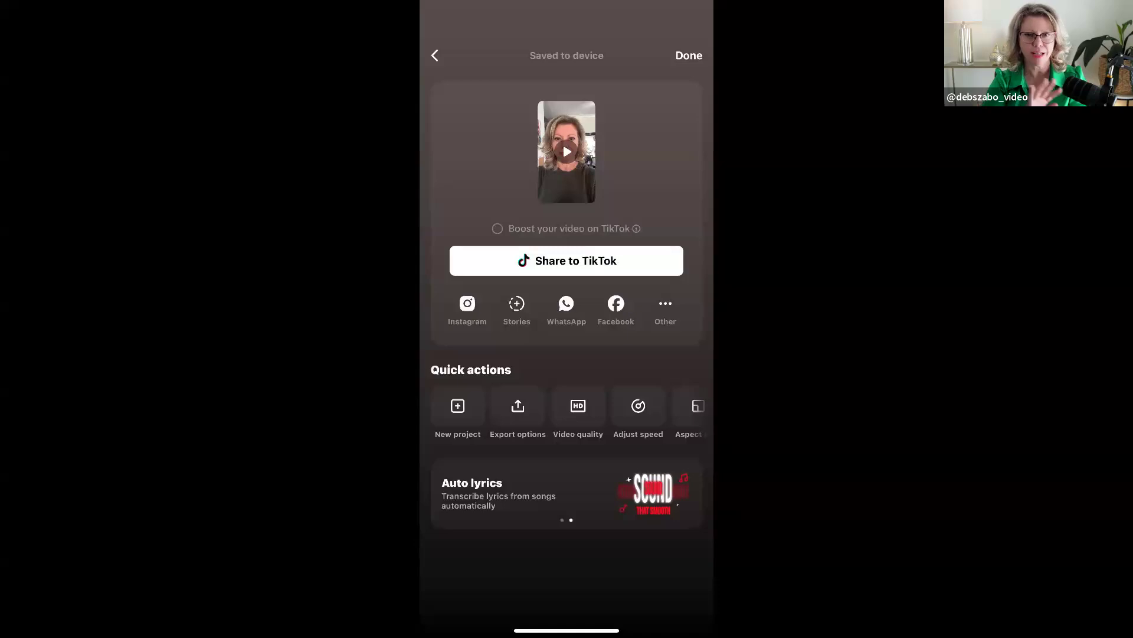
click(689, 55)
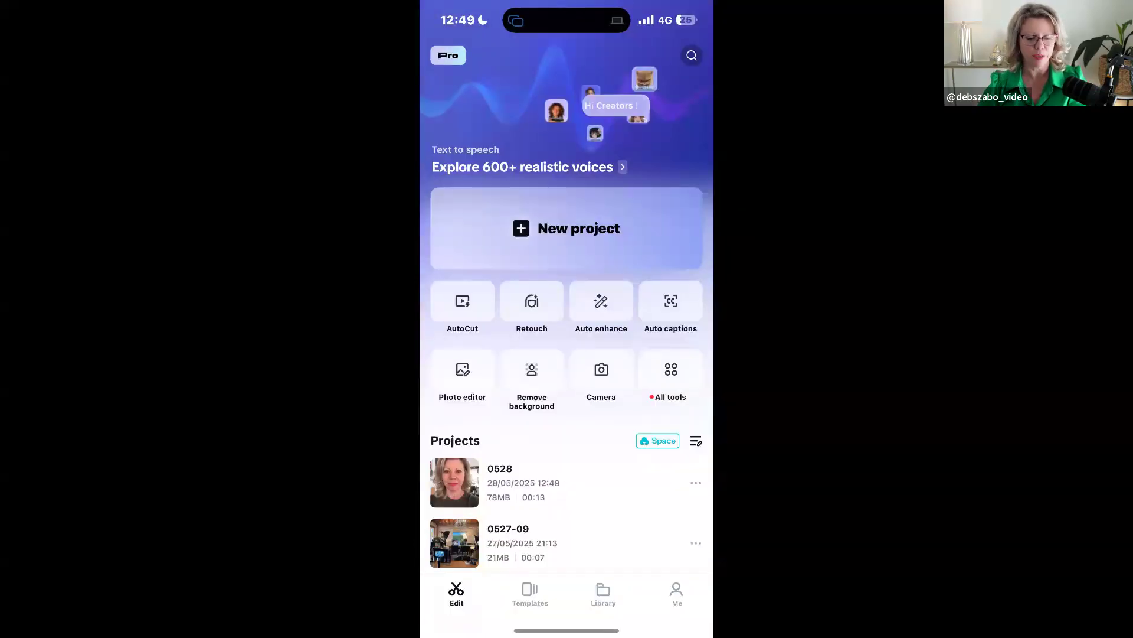
- Upload the phone project 0528 to Test space
click(653, 437)
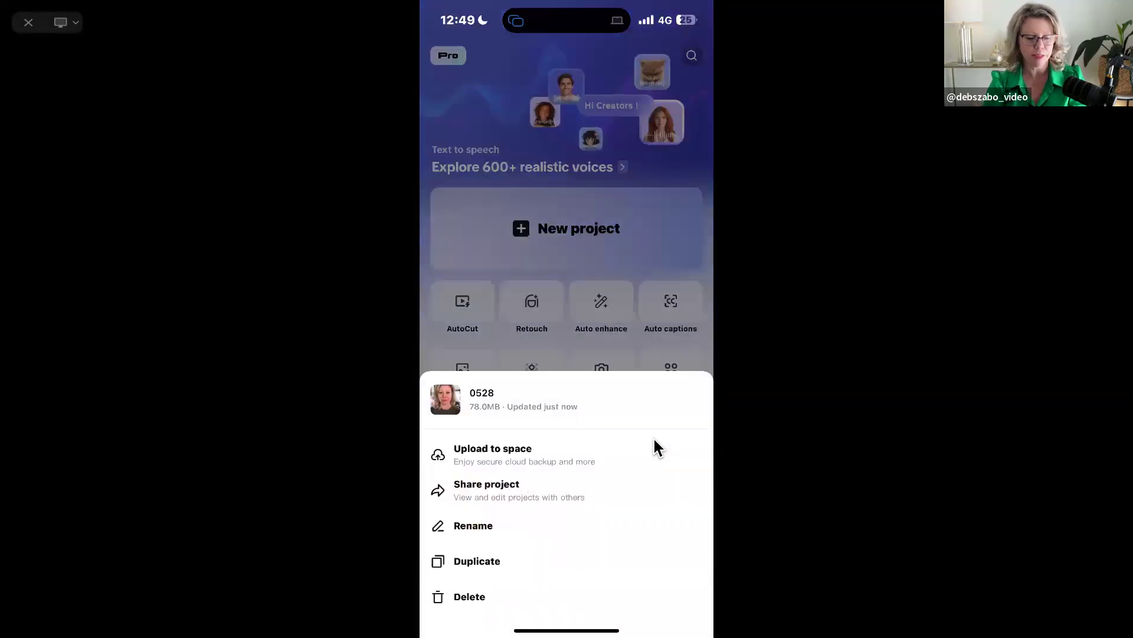
click(483, 458)
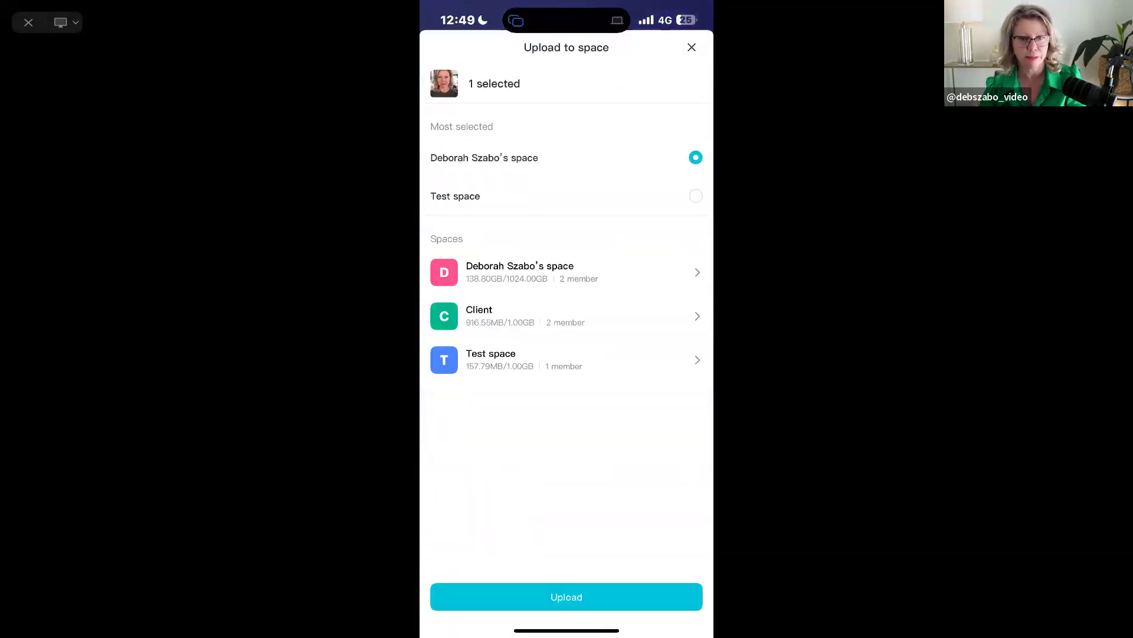
click(509, 363)
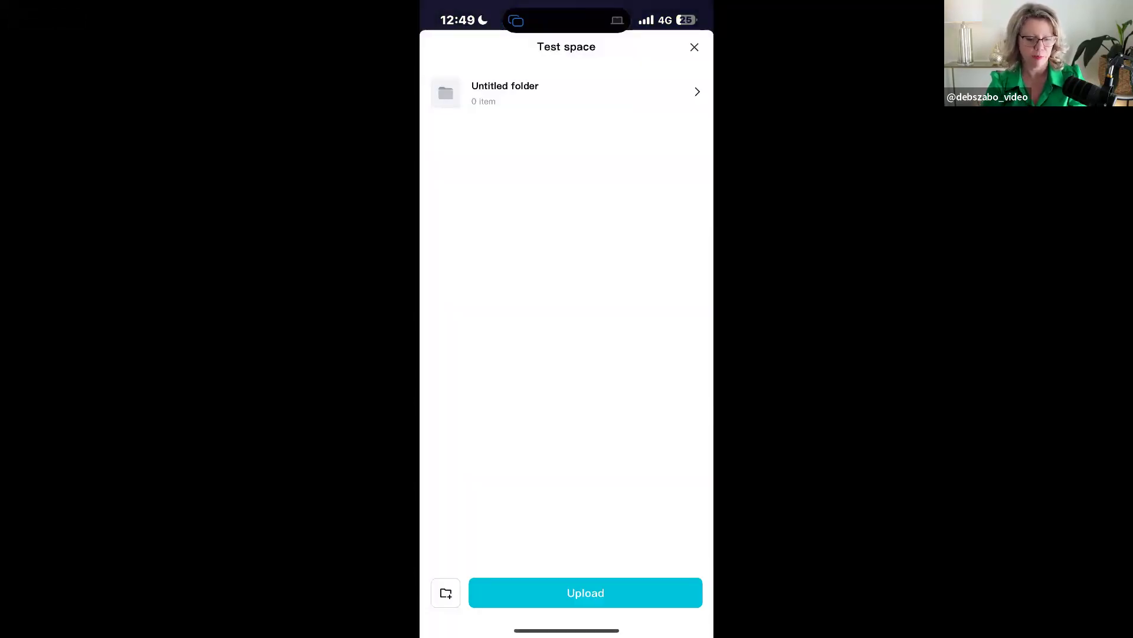
click(585, 592)
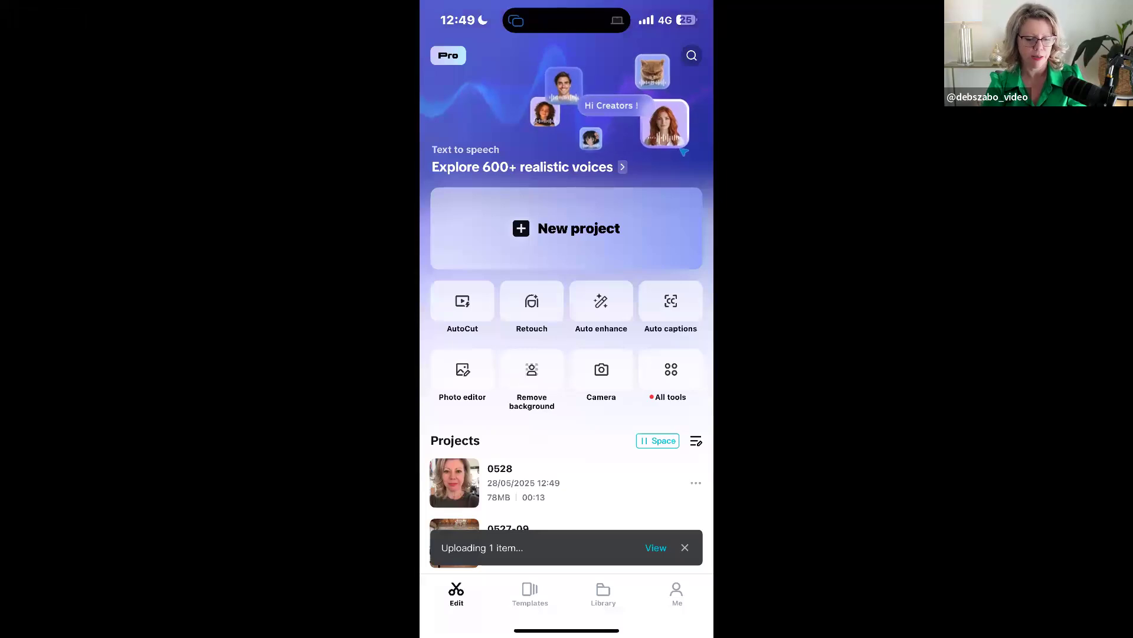
- Check the upload's progress in the transfer activity and return to the phone's project overview
click(656, 547)
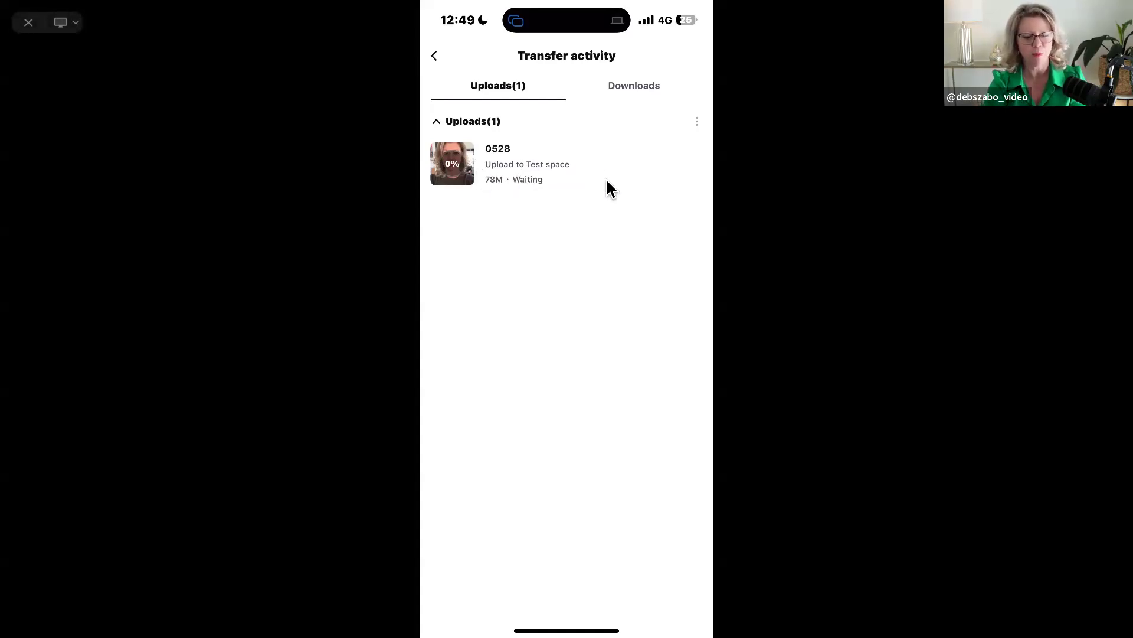
scroll(567, 236, up, 2)
scroll(567, 236, up, 2)
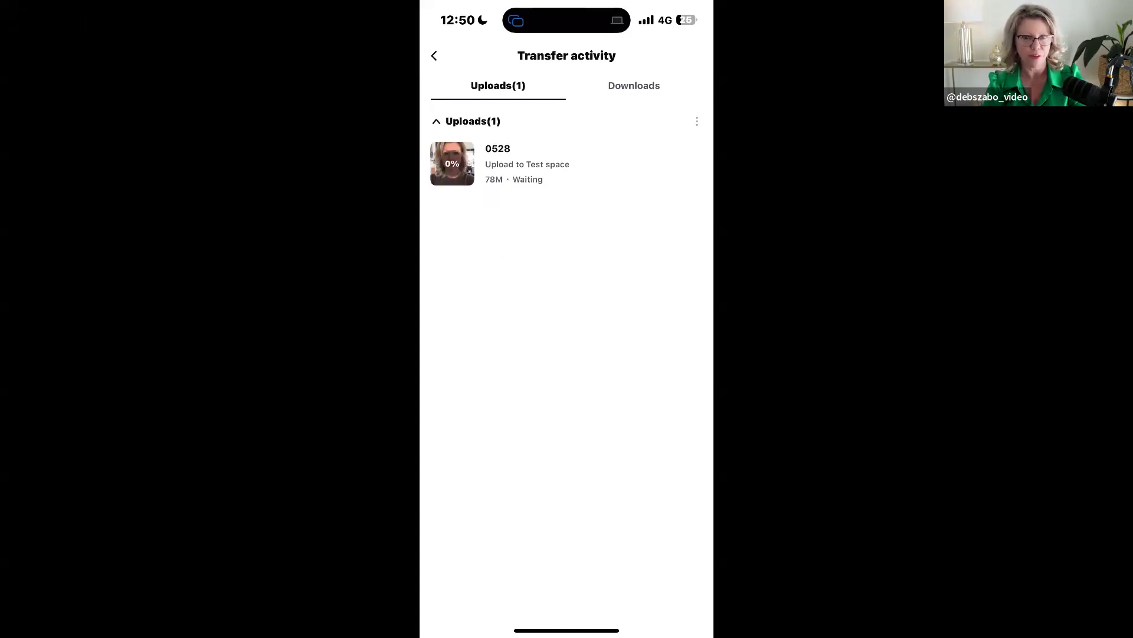
click(434, 55)
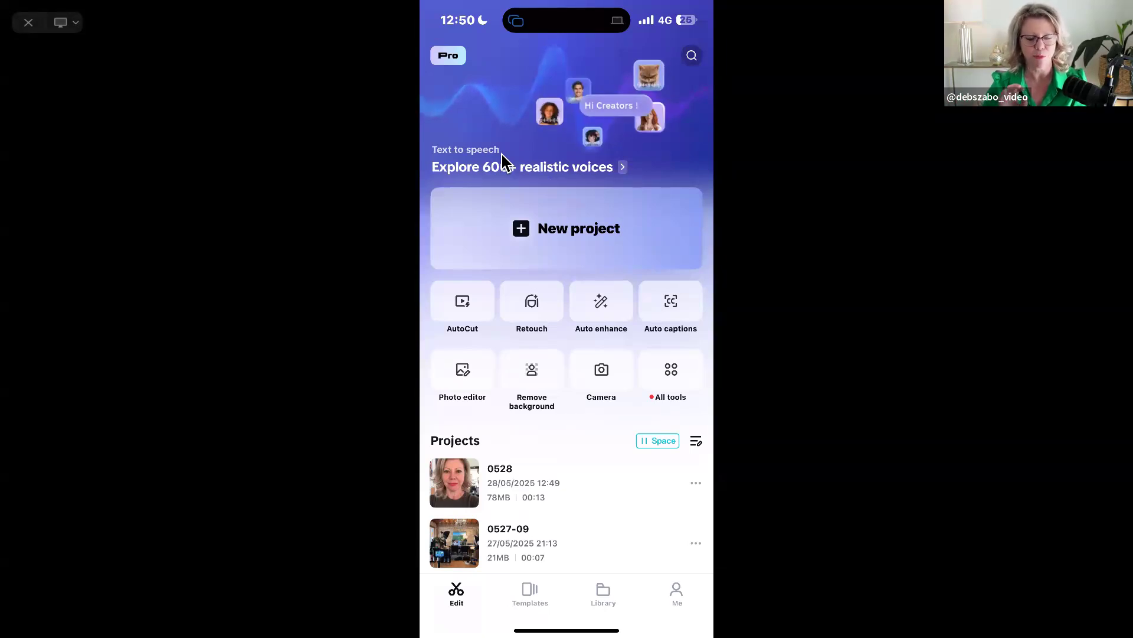
- Upload the phone project 0528 to the owner's personal space and open the transfer activity
click(696, 483)
click(493, 450)
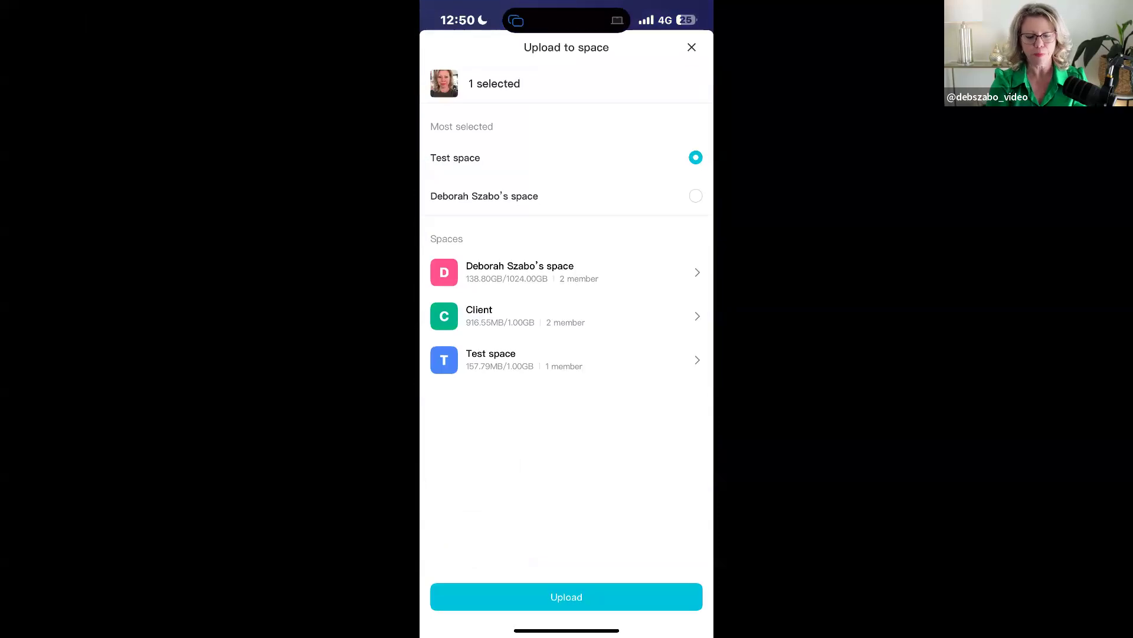
click(519, 272)
click(586, 592)
click(655, 546)
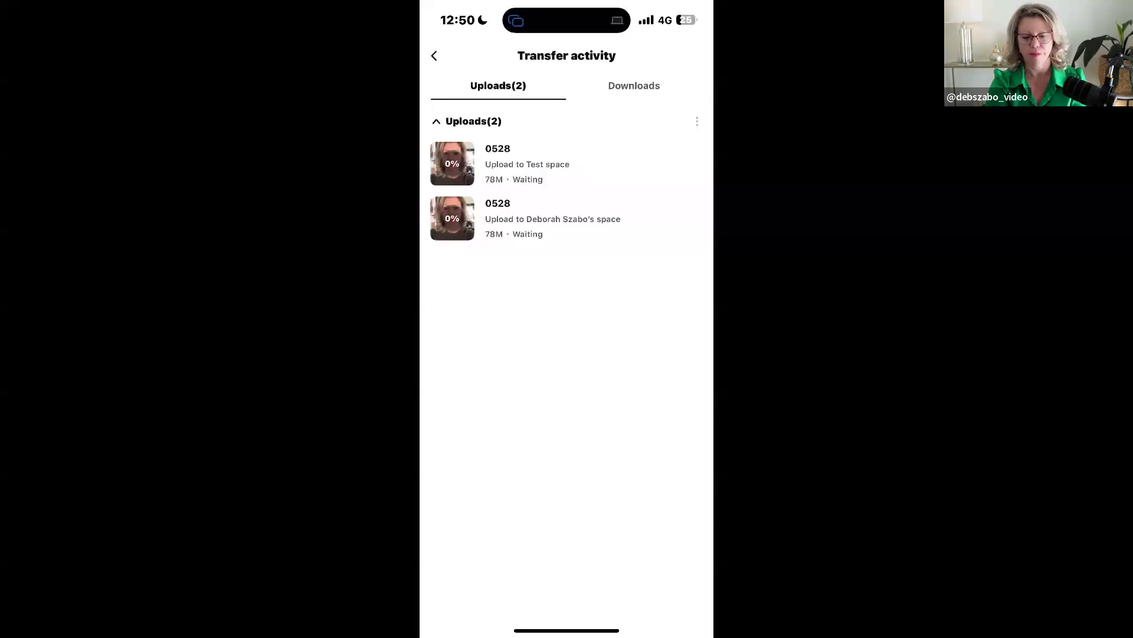
- Reopen CapCut from the phone's Video creation folder, return to the project overview, and leave the phone app
drag(567, 630, 567, 378)
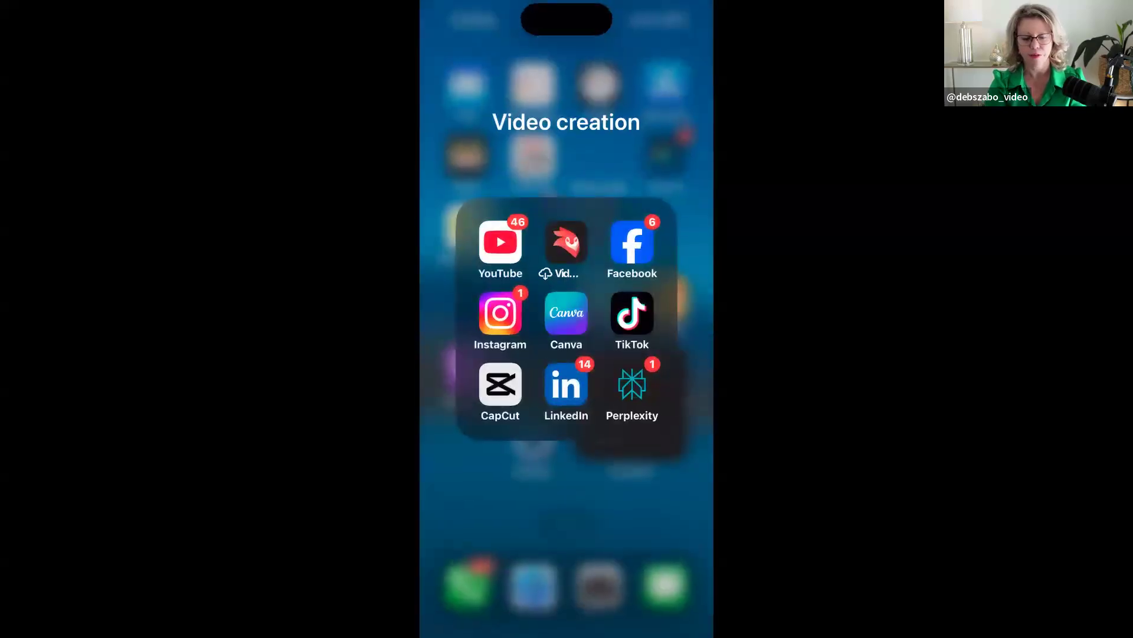
click(462, 332)
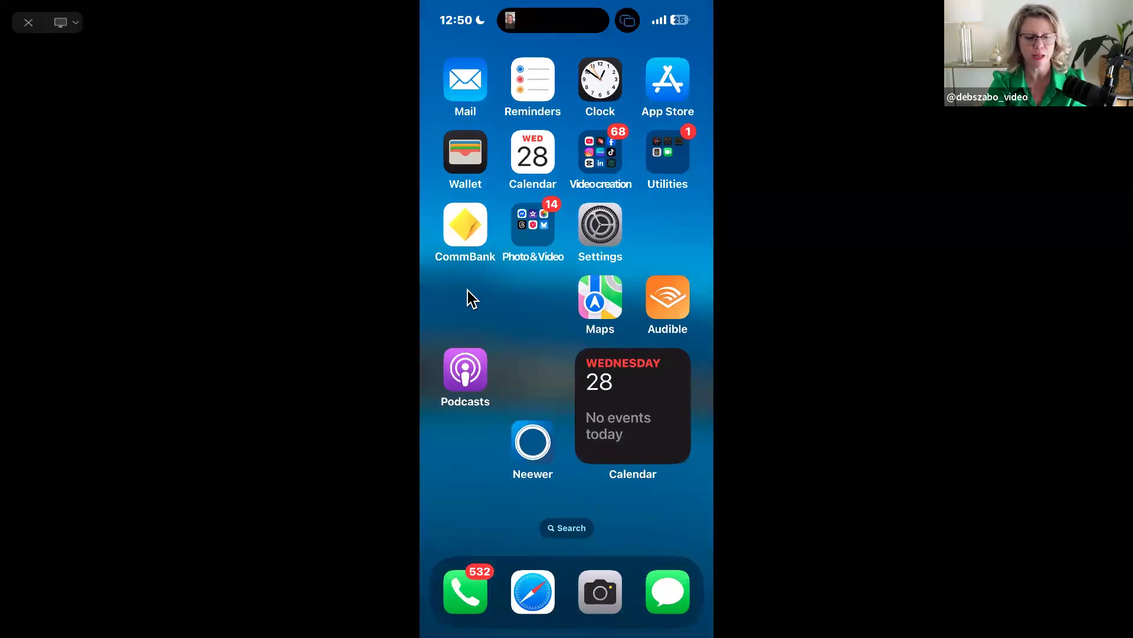
click(600, 152)
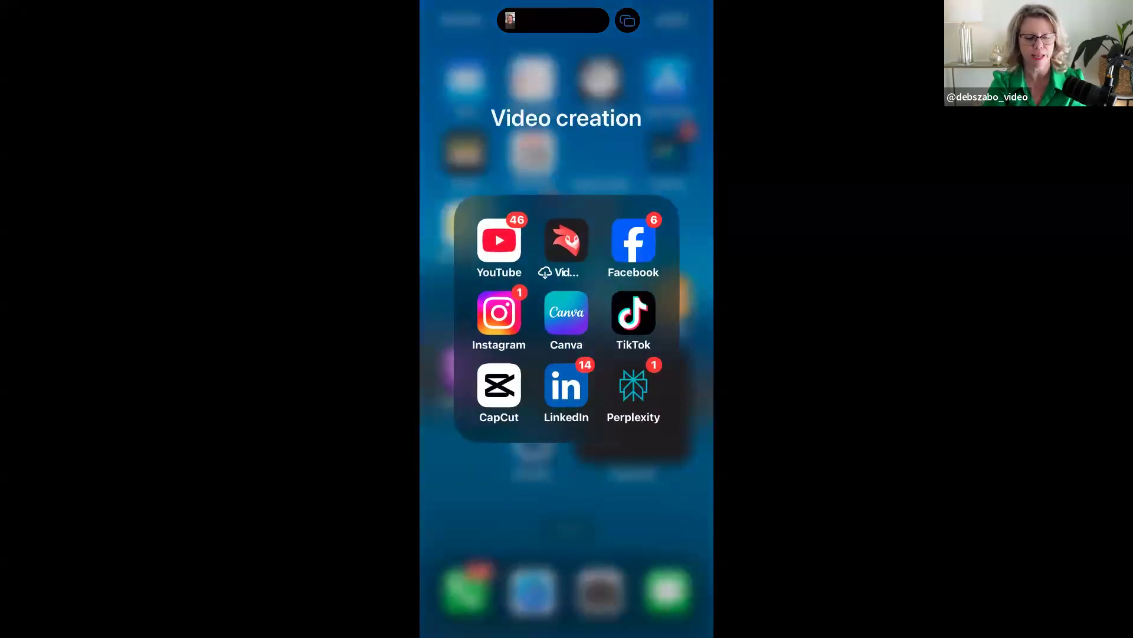
click(499, 385)
click(433, 56)
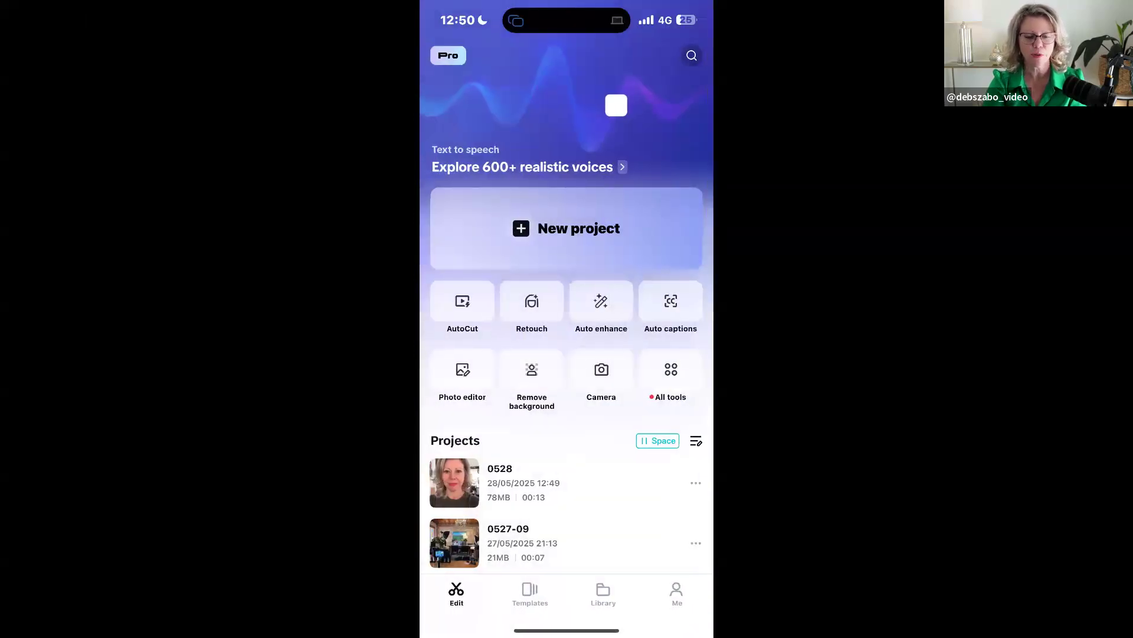
click(673, 384)
click(603, 240)
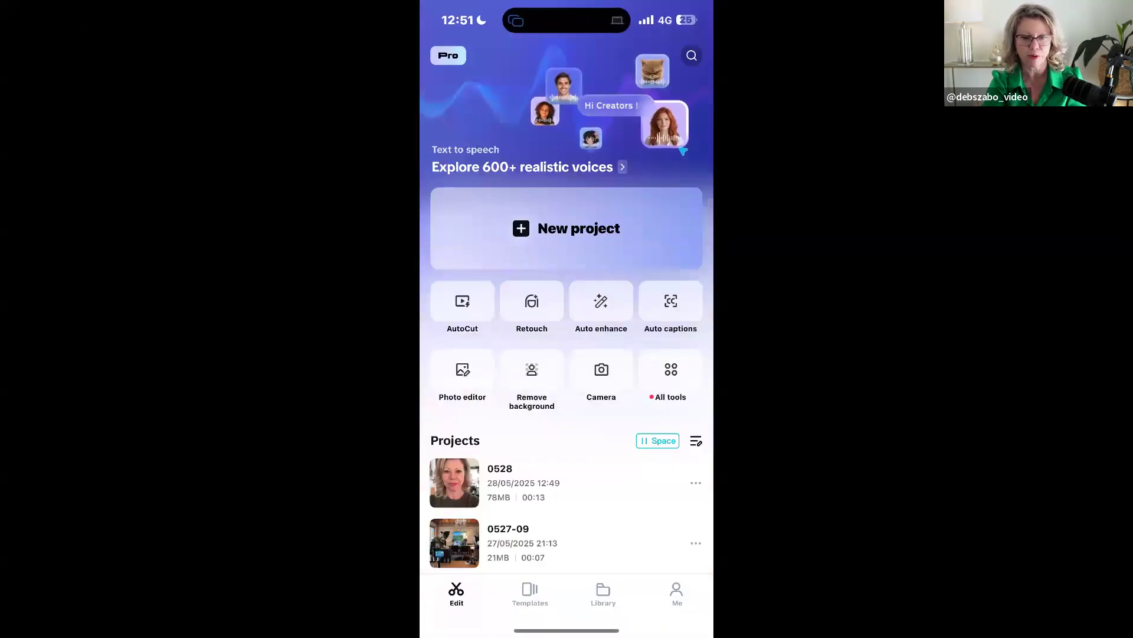
drag(566, 631, 569, 448)
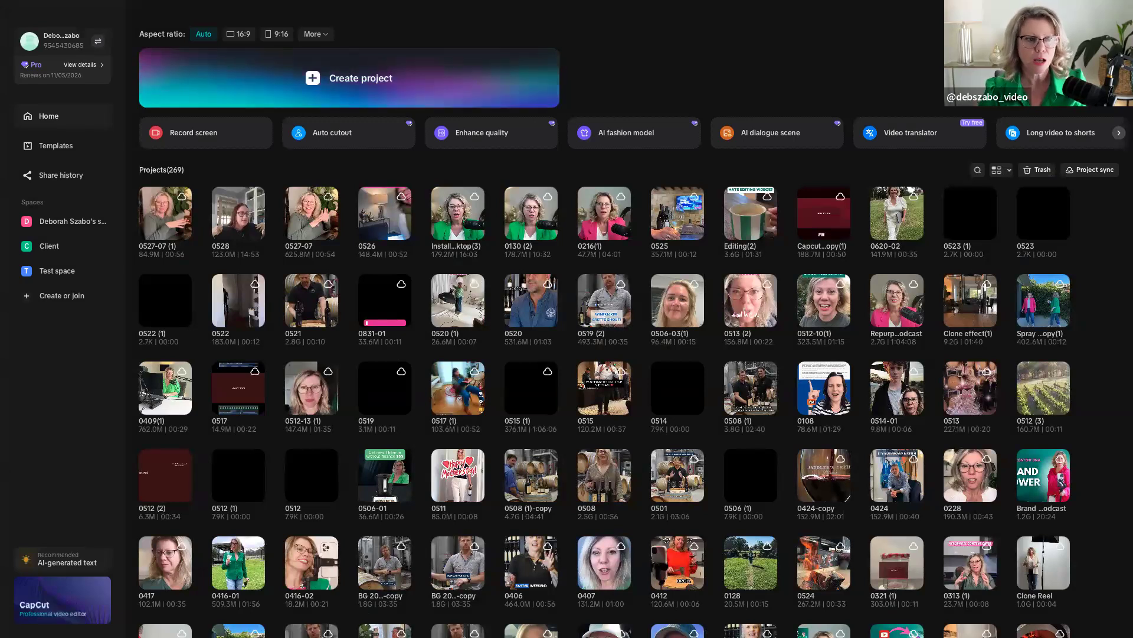
- In the desktop CapCut app, look through the personal space's projects and media, and return to the home overview
click(62, 223)
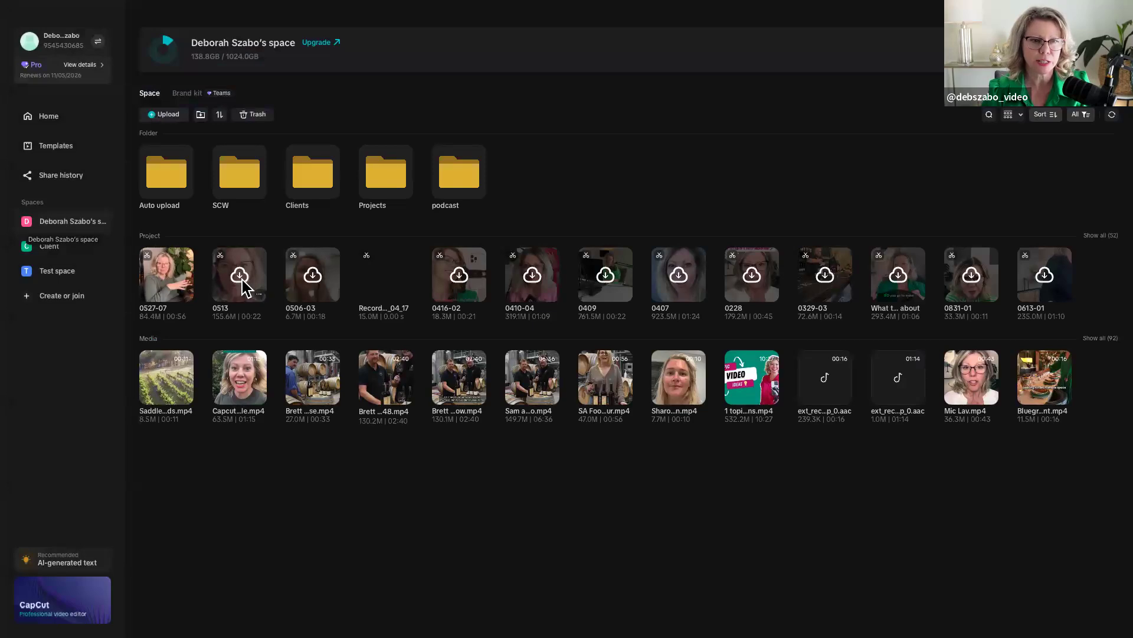
click(46, 121)
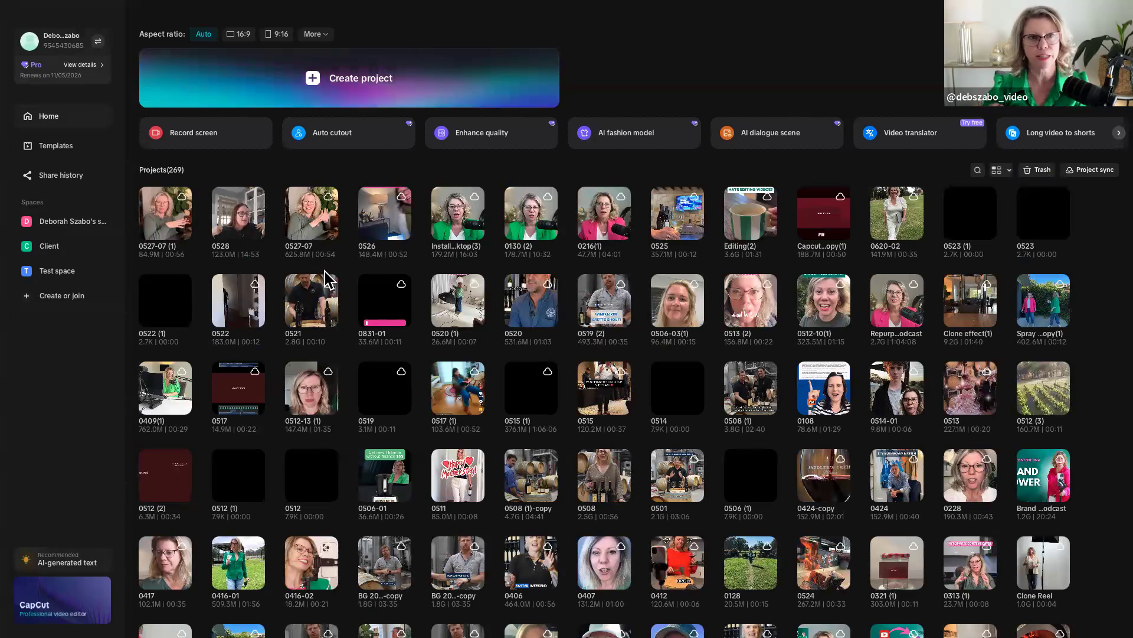
- Create a new desktop project and open Dropbox in list view for the media import
click(318, 81)
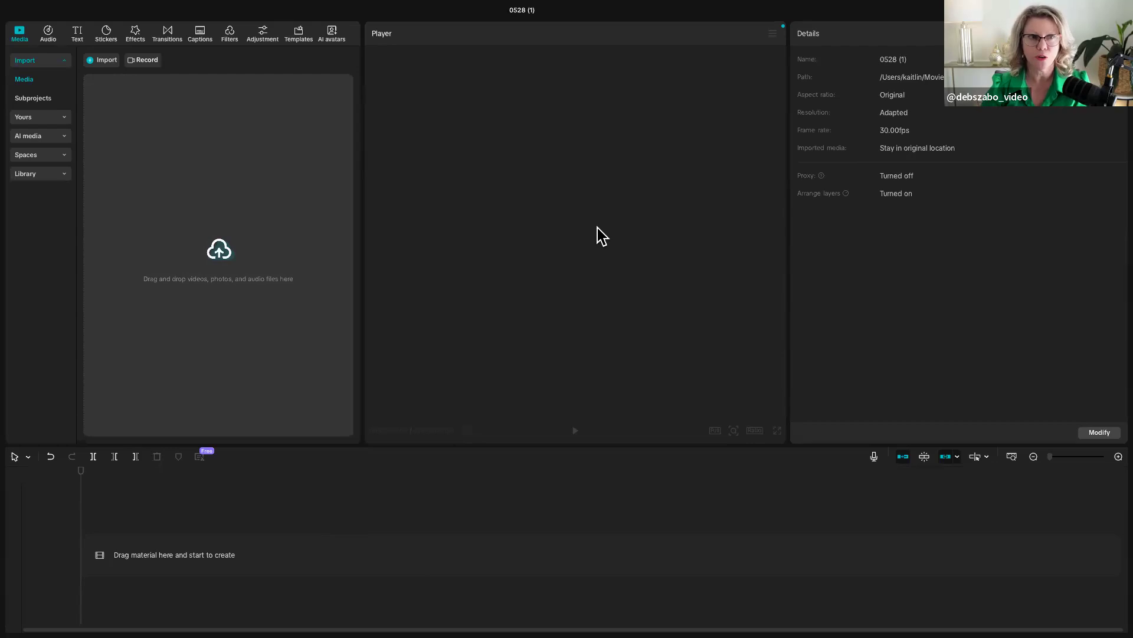
click(108, 62)
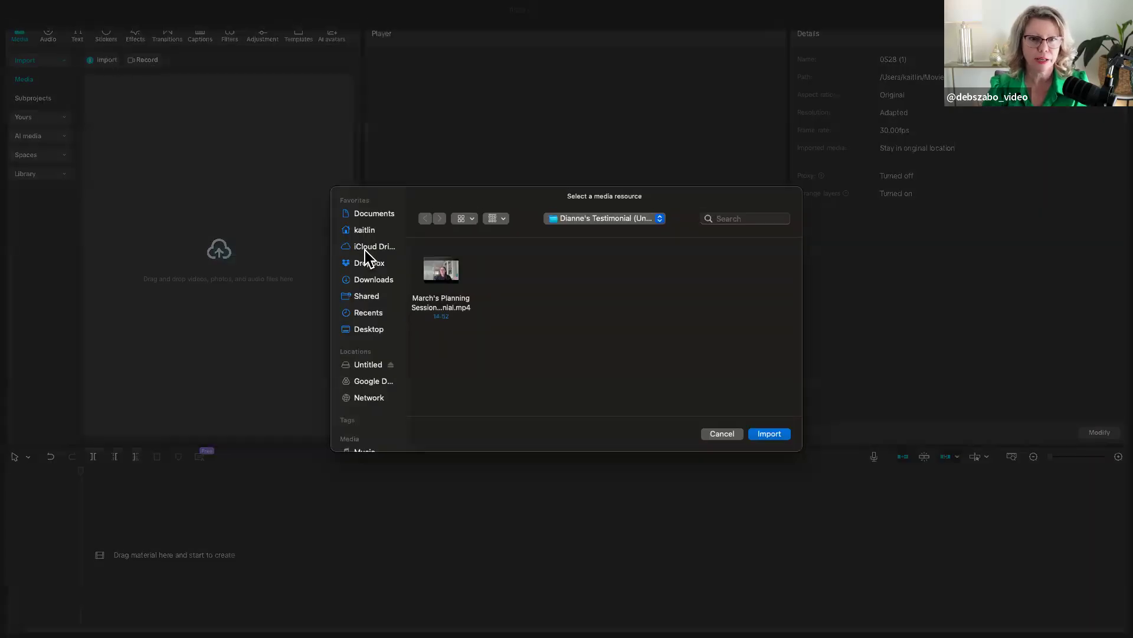
click(372, 263)
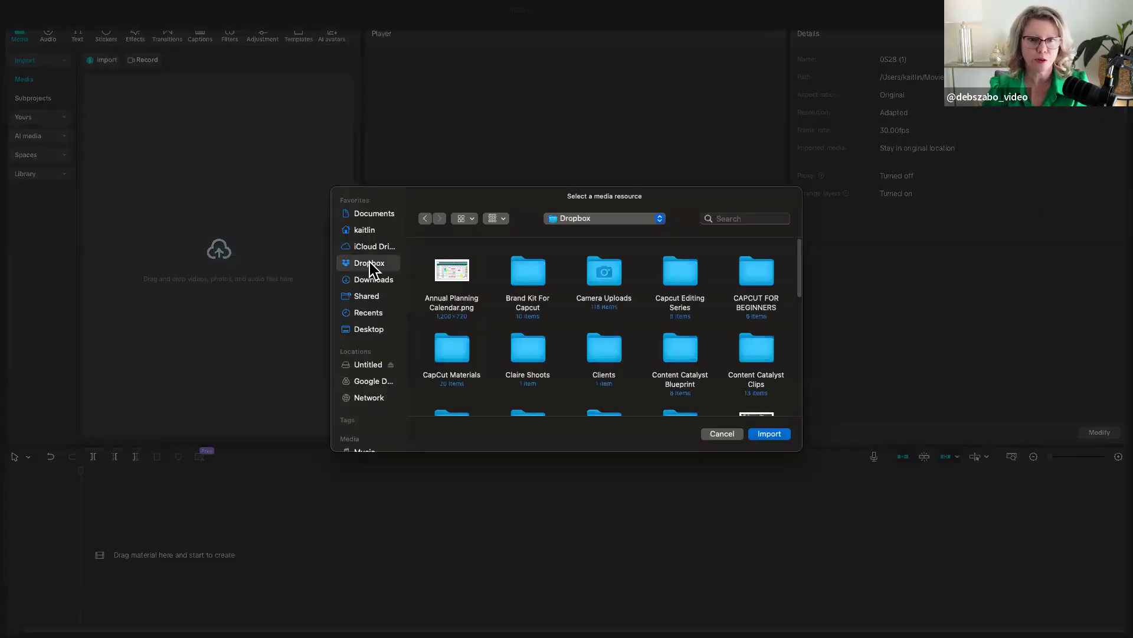
click(470, 216)
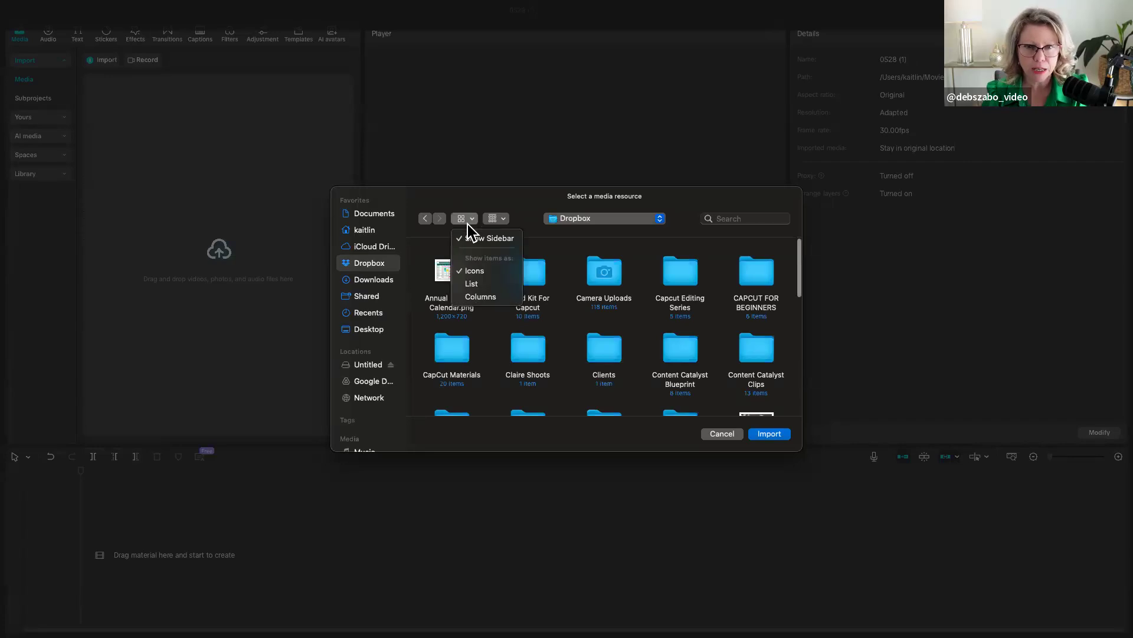
click(472, 285)
- Import all six files from the CAPCUT FOR BEGINNERS folder into the project's media
click(470, 265)
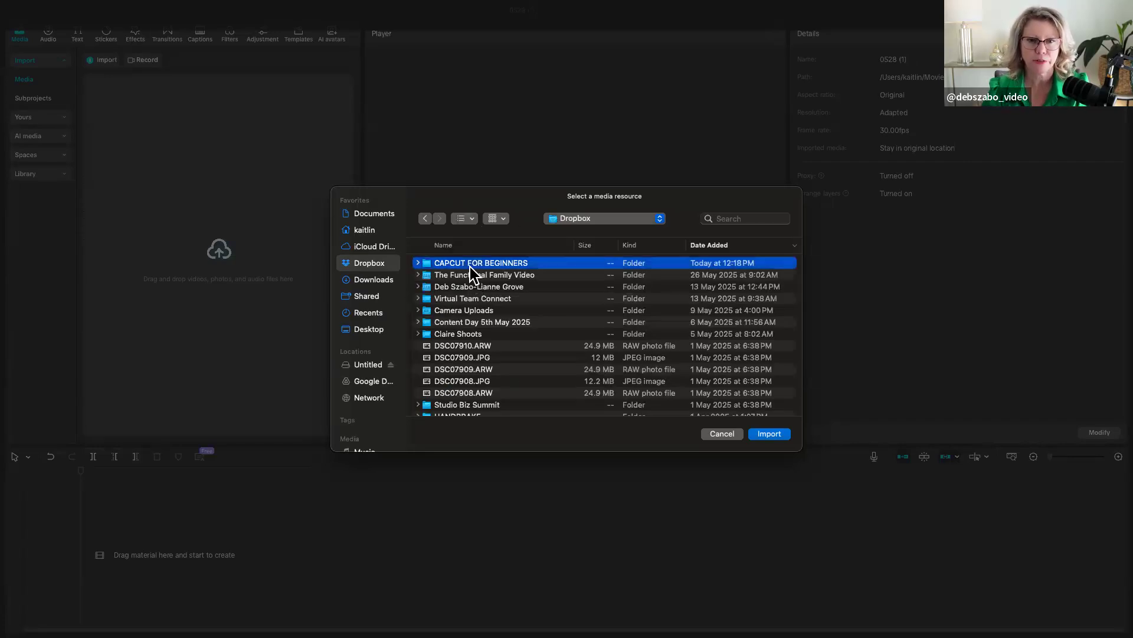
double_click(470, 266)
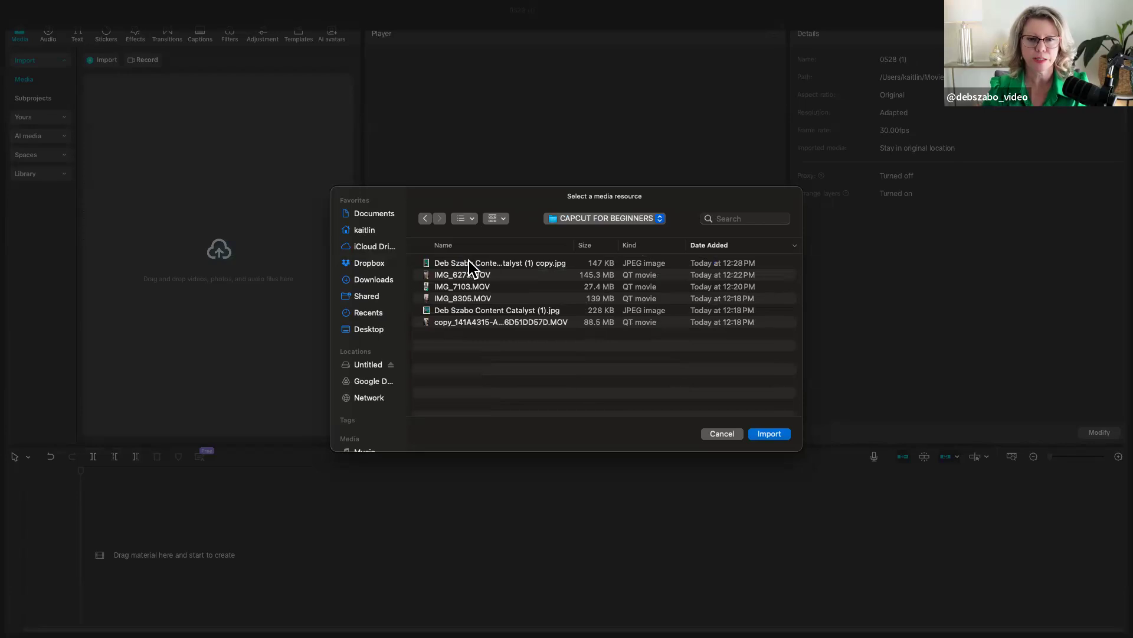
click(468, 260)
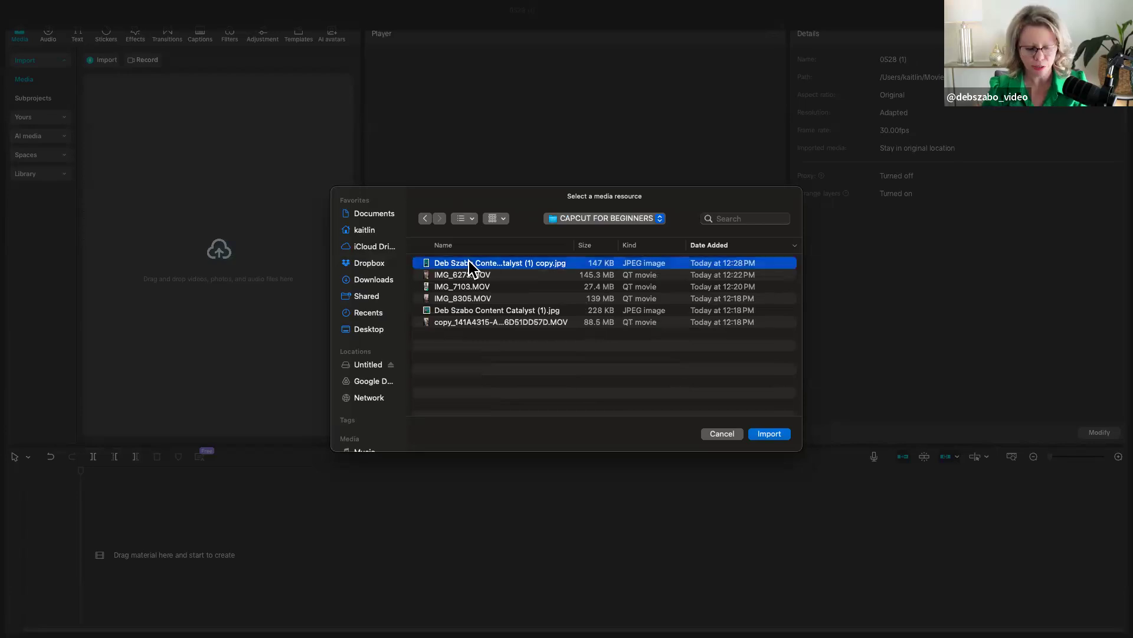
shift+click(474, 323)
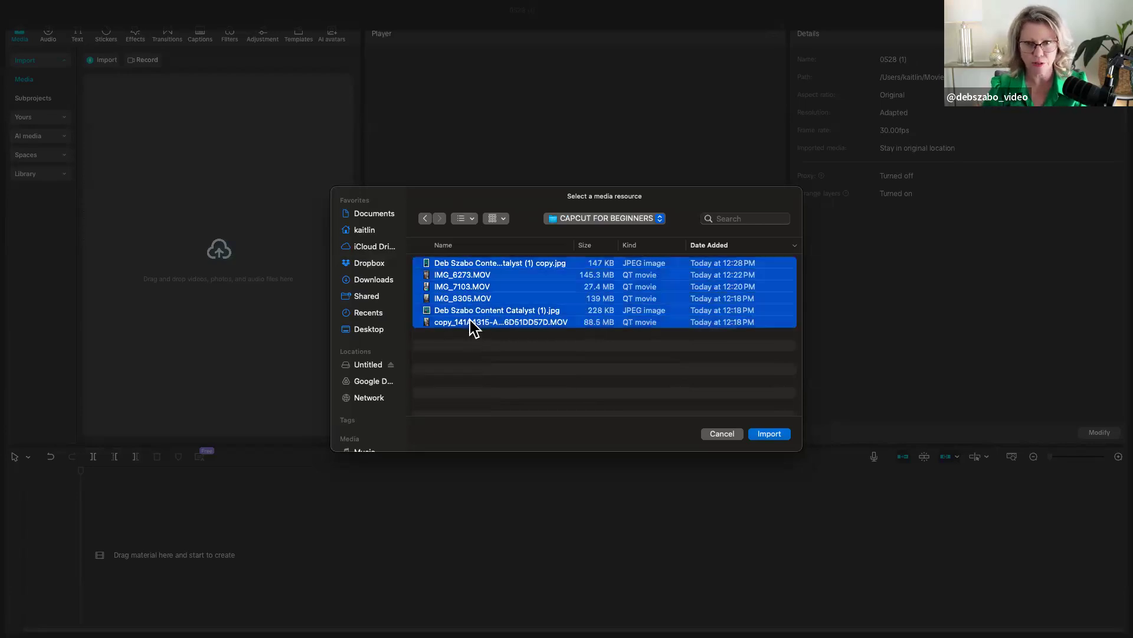
click(770, 436)
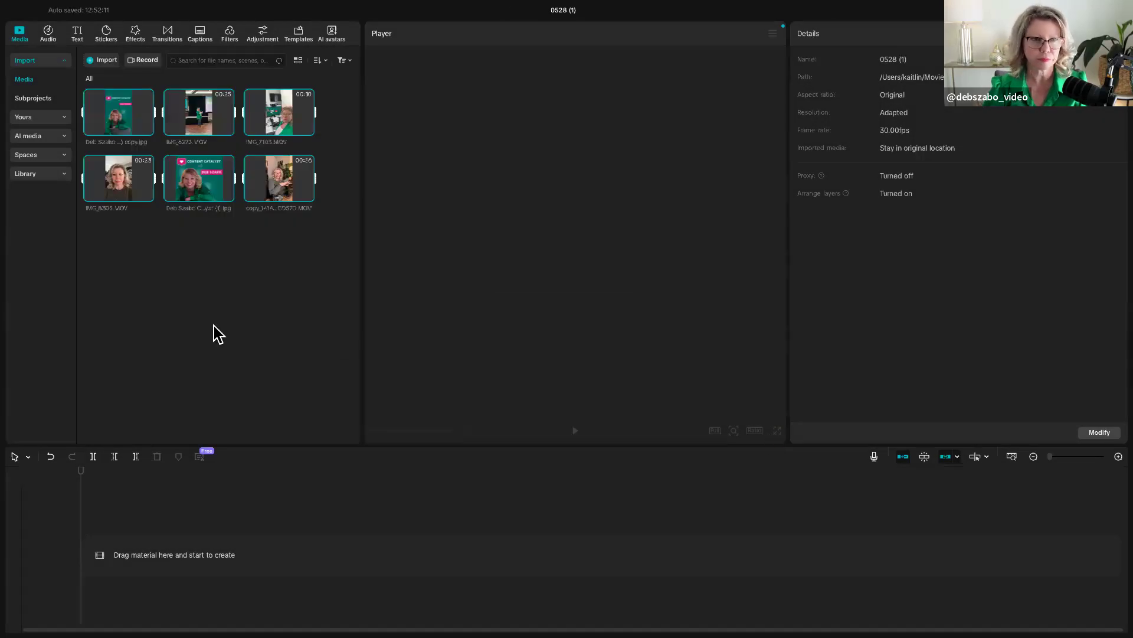
click(193, 330)
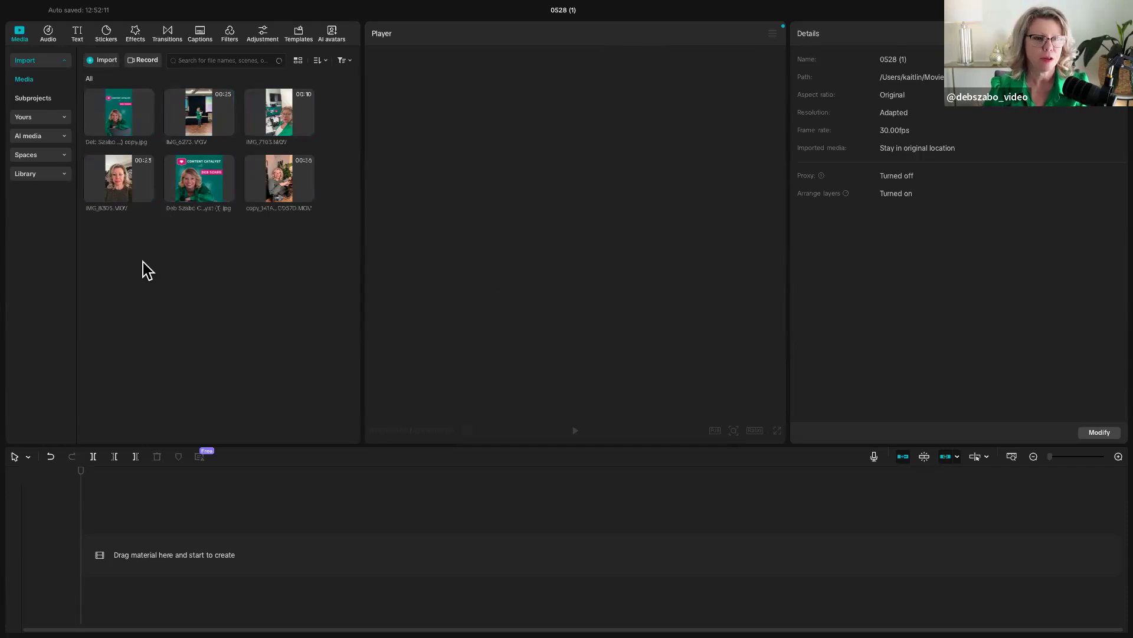
- Preview IMG_8305.MOV, add it to the timeline's main track, and enlarge the timeline area
click(117, 177)
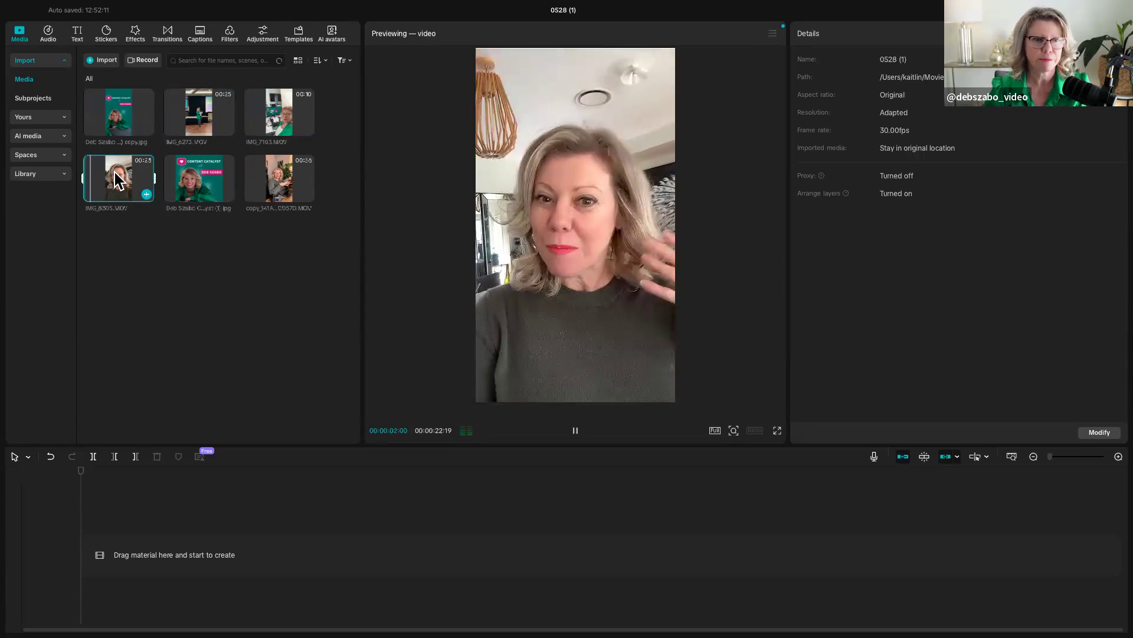
click(115, 171)
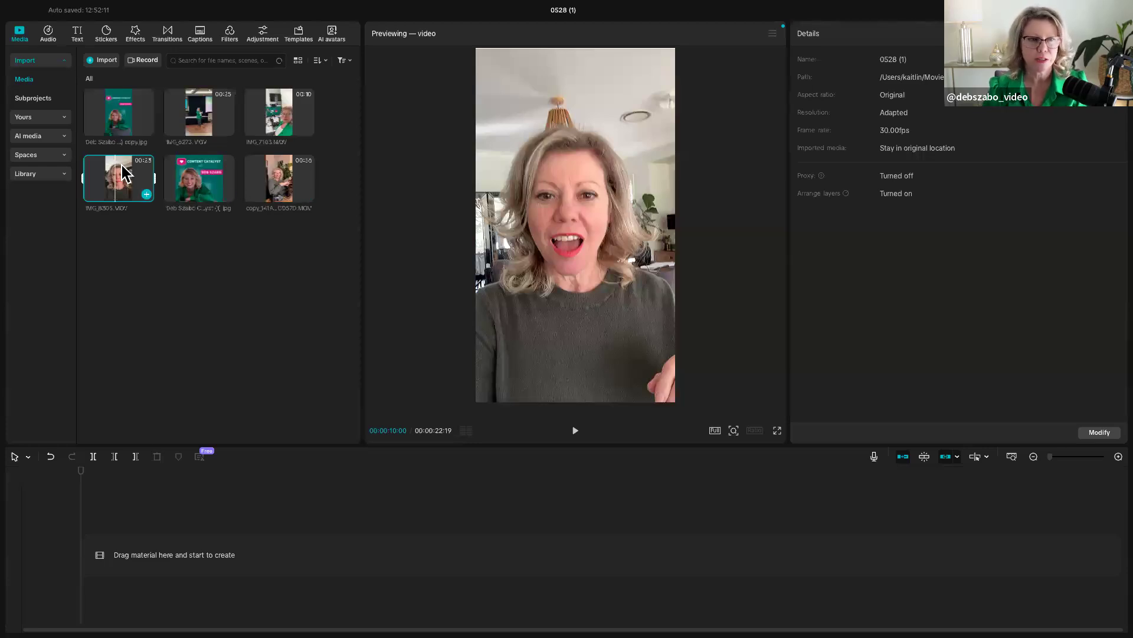
drag(122, 171, 118, 563)
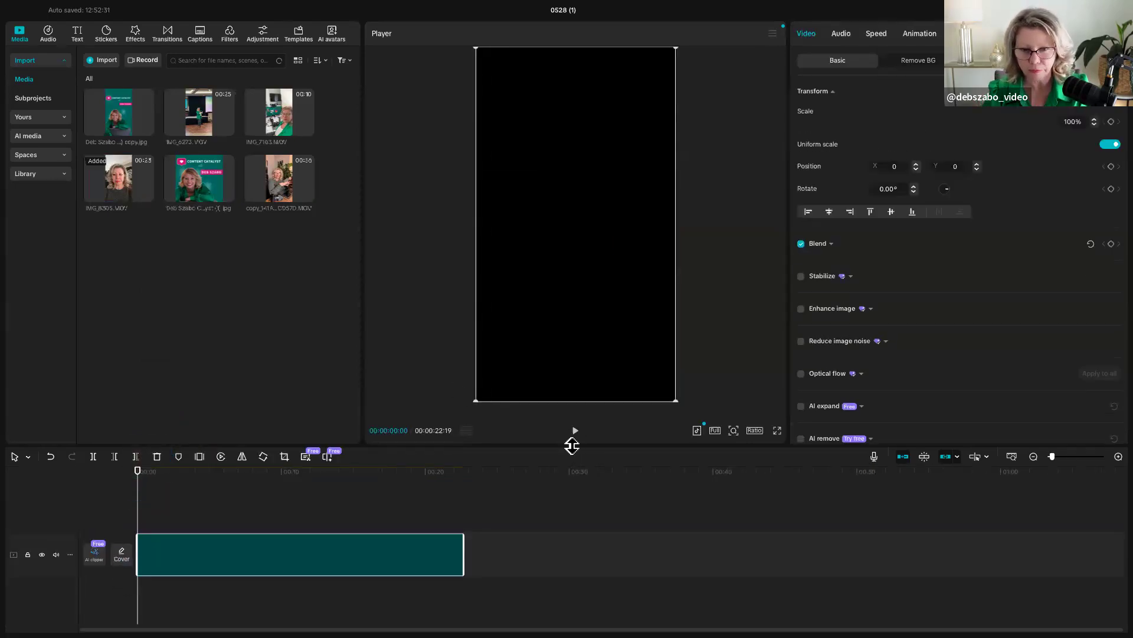
drag(575, 450, 572, 370)
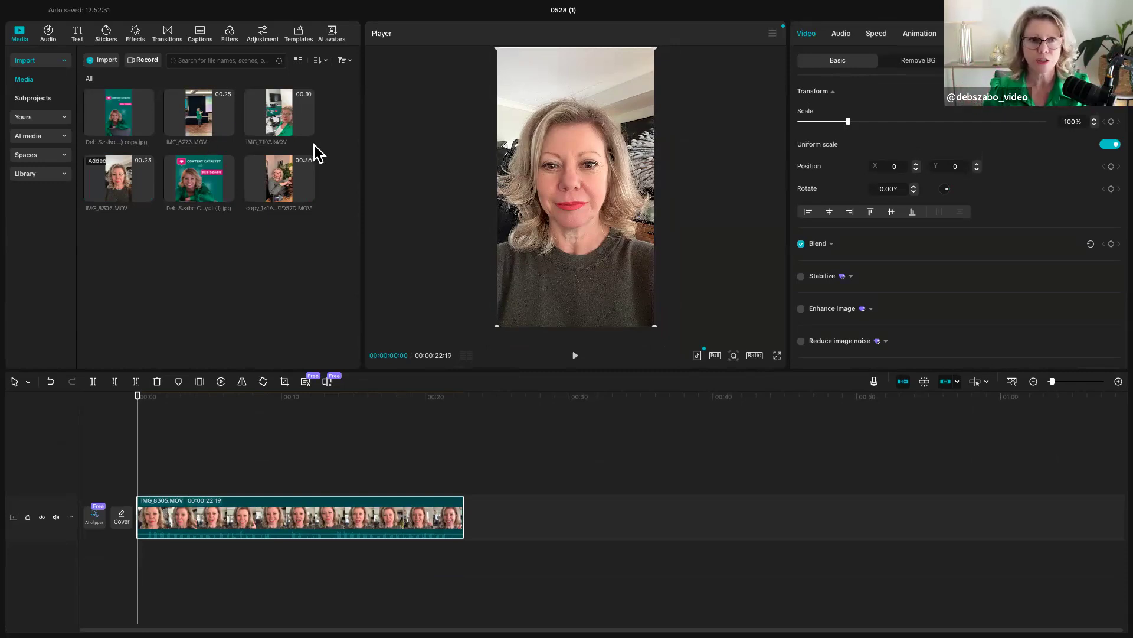
- Import the Repurpose Content Podcast no captions video from Dropbox's Podcast Content Catalyst > Repurpose Content folder
click(102, 61)
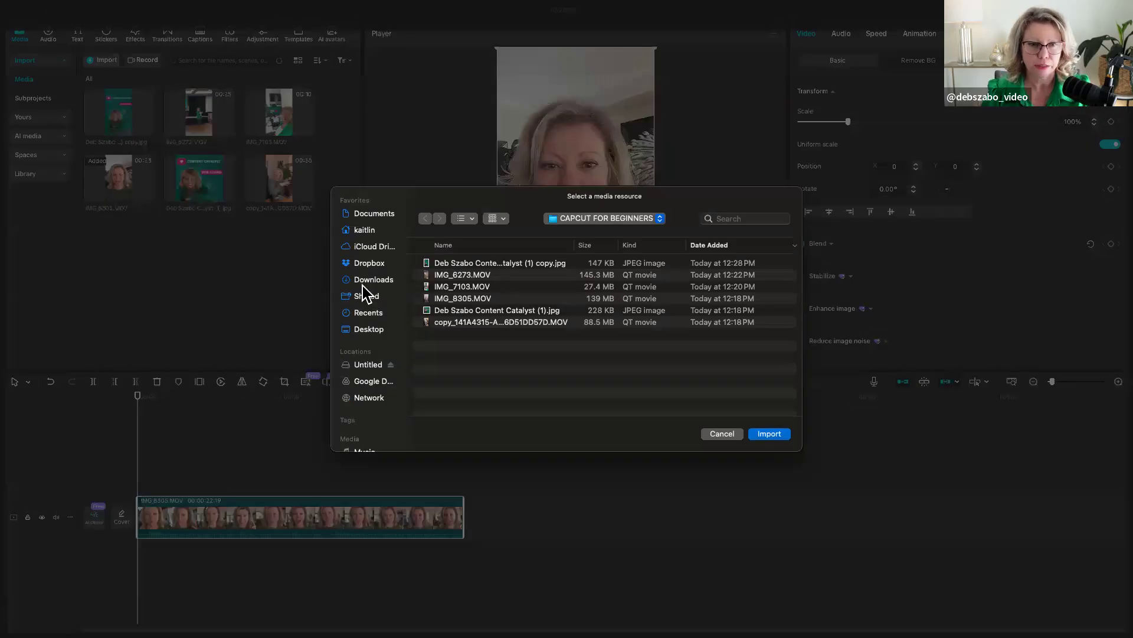
click(361, 264)
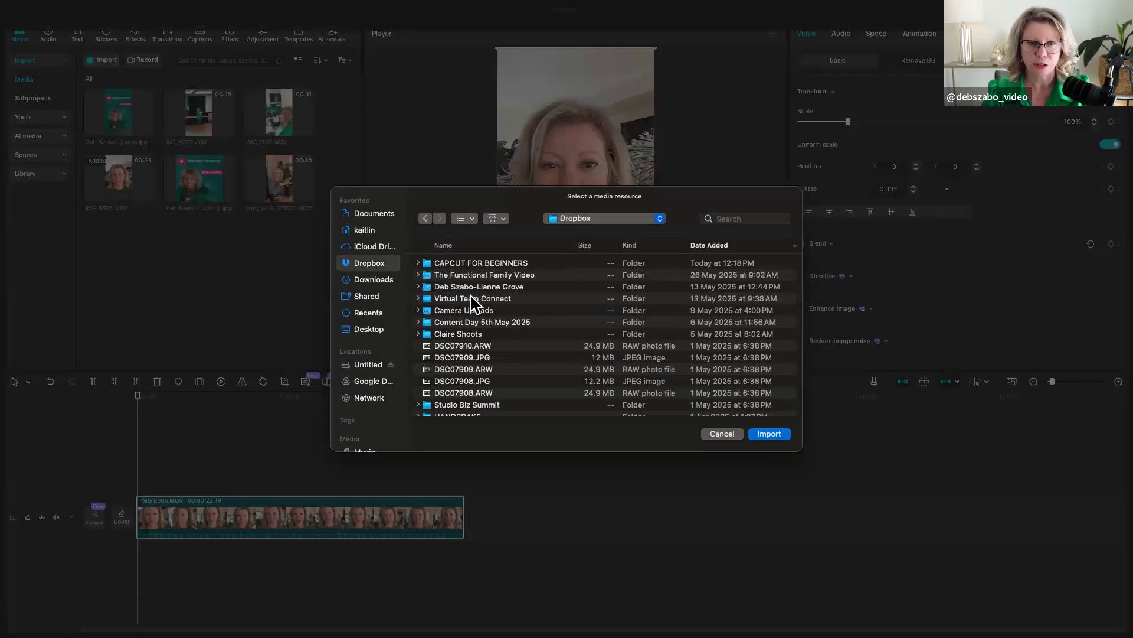
scroll(461, 323, down, 8)
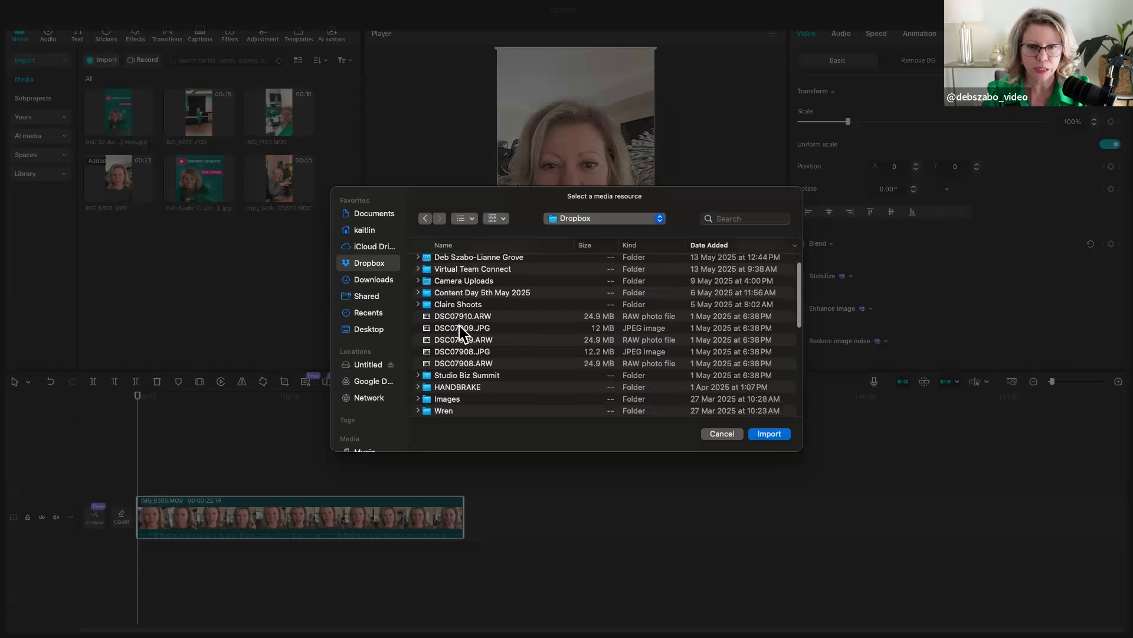
scroll(459, 324, down, 1)
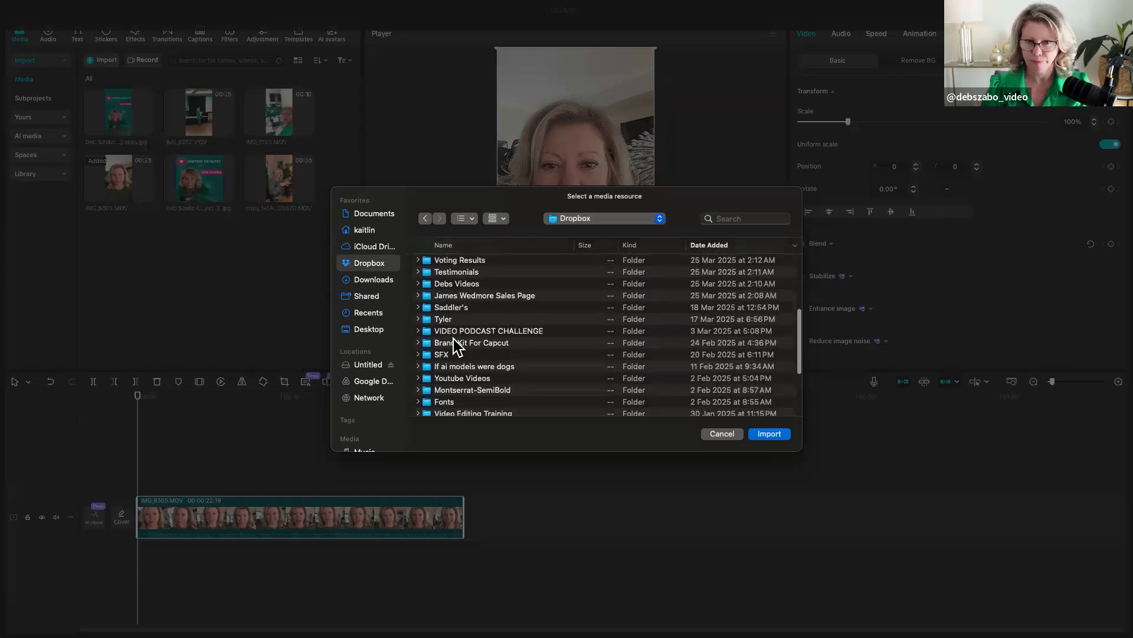
scroll(454, 338, down, 5)
scroll(454, 338, down, 2)
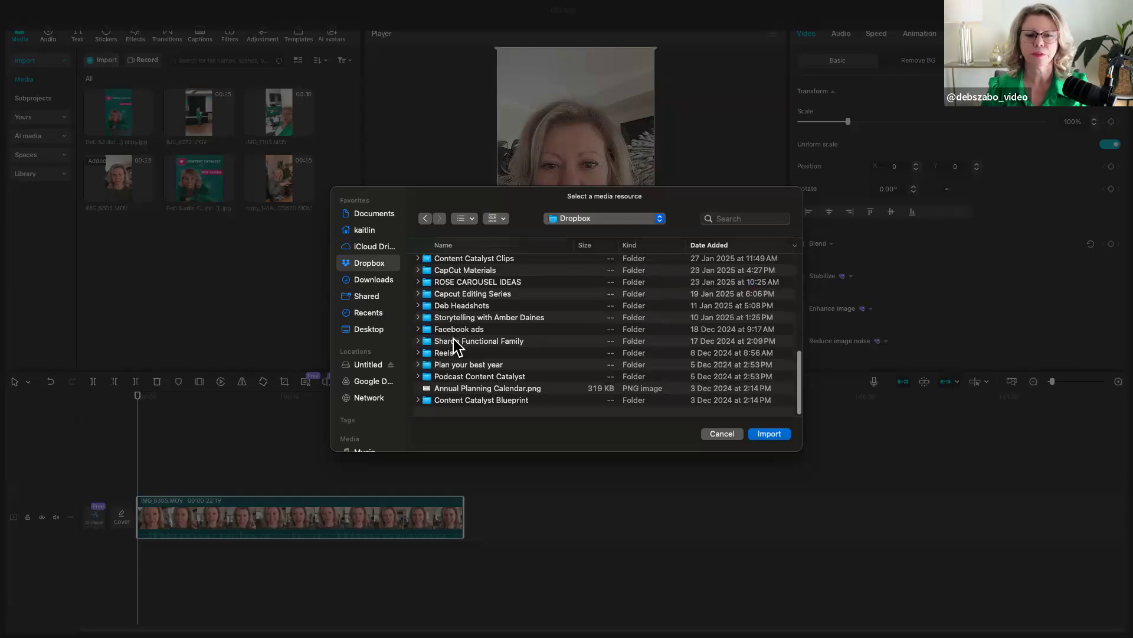
double_click(458, 378)
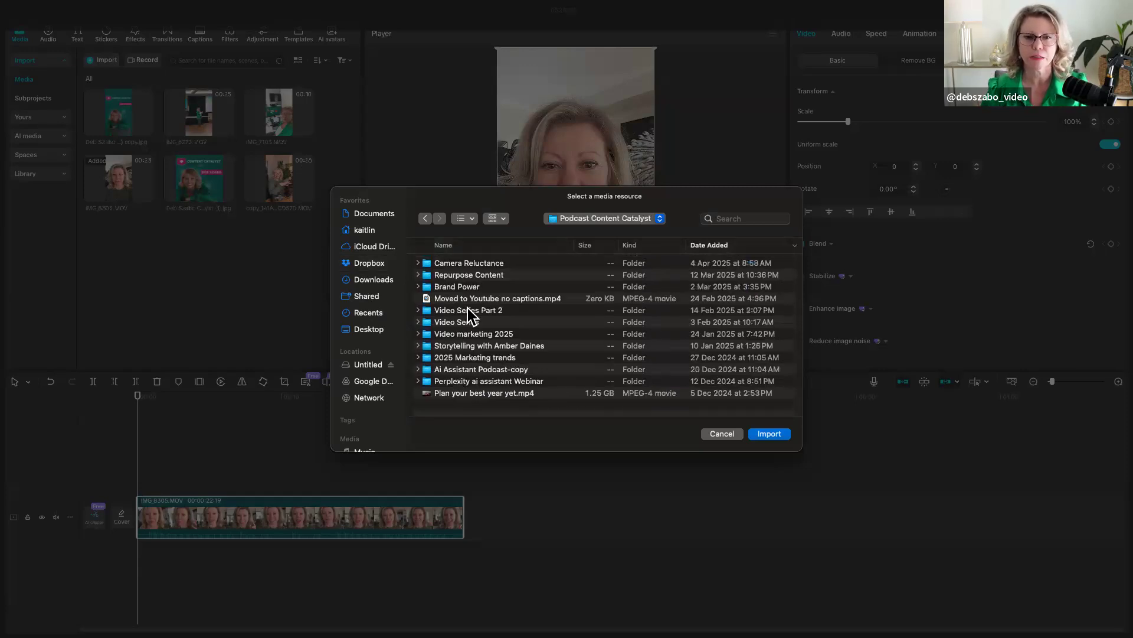
click(481, 275)
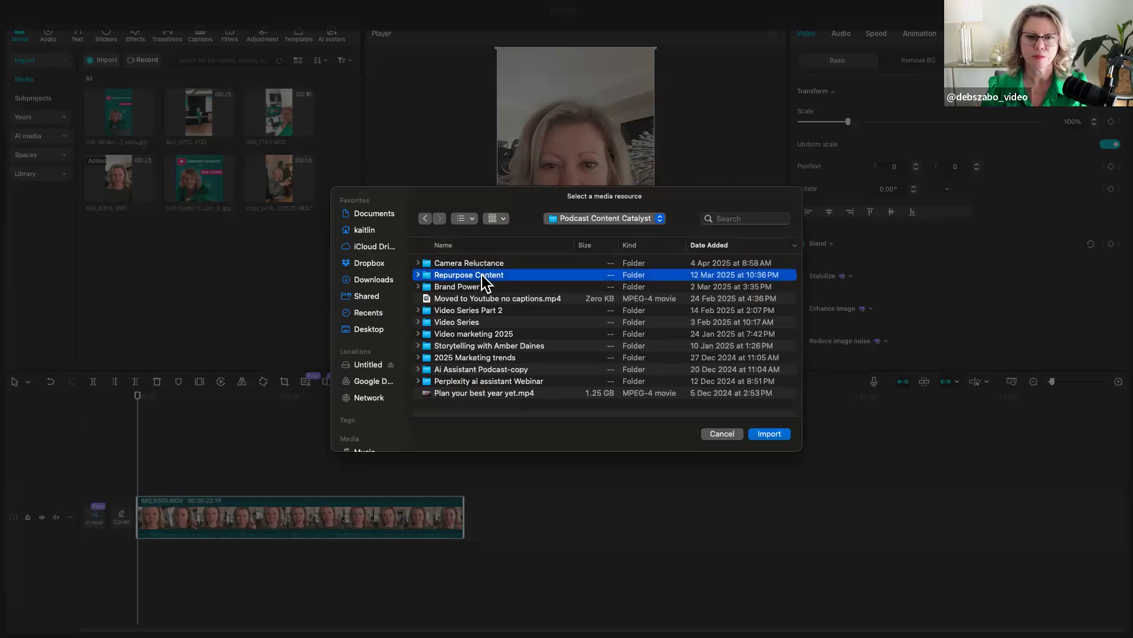
double_click(483, 275)
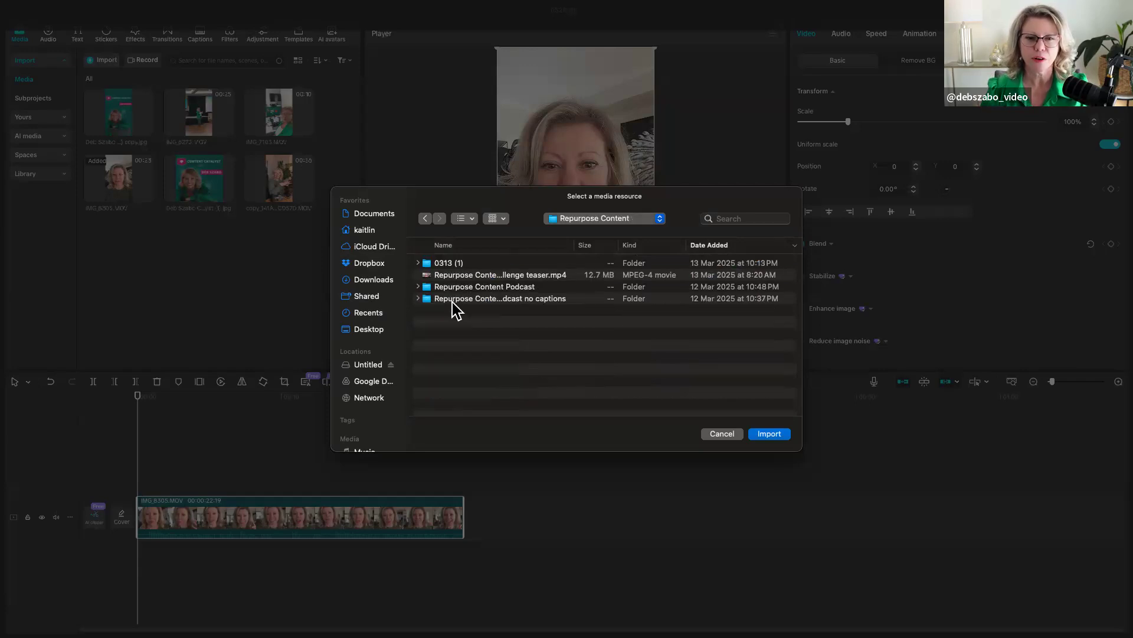
double_click(454, 300)
double_click(454, 275)
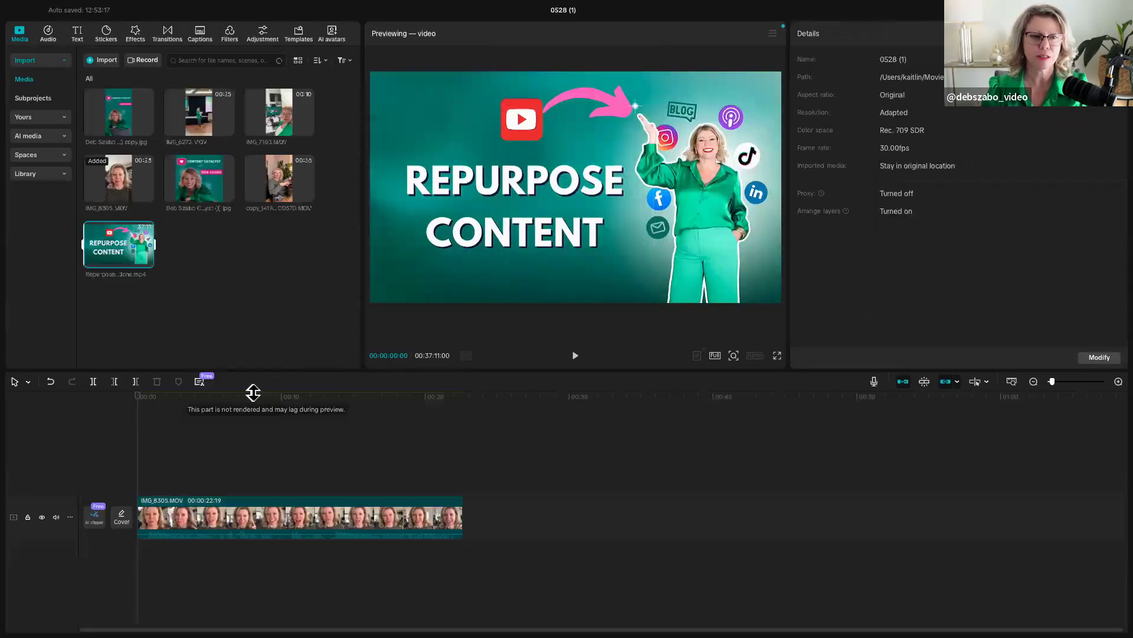
- Add the Repurpose Content Podcast video to the main track and delete the IMG_8305.MOV clip from the timeline
drag(124, 254, 488, 520)
click(366, 523)
key(BackSpace)
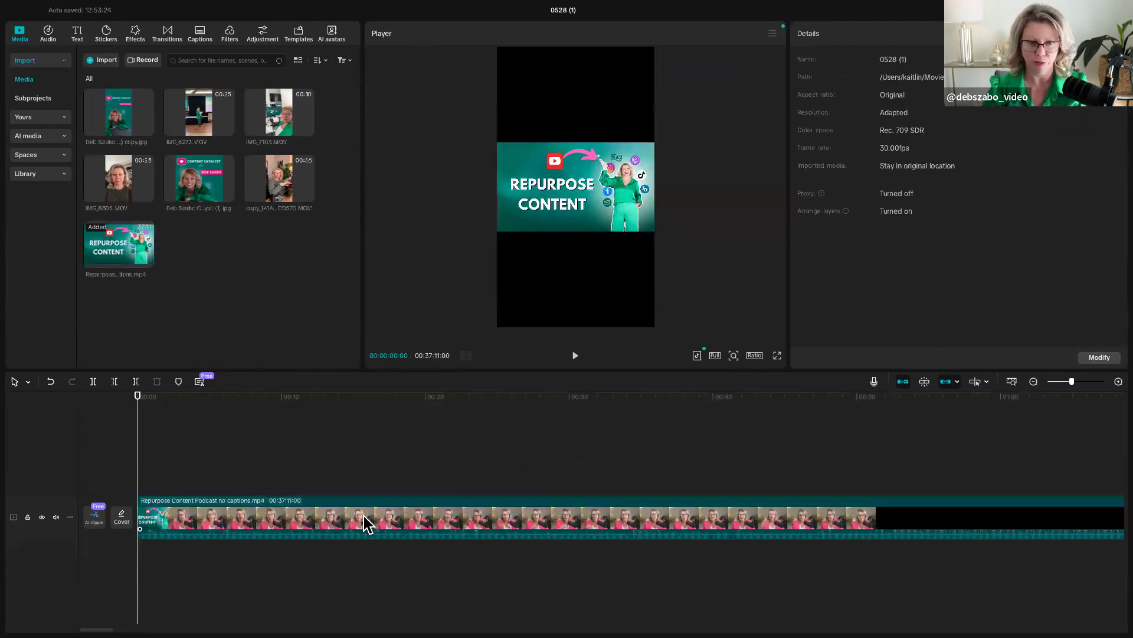
click(246, 499)
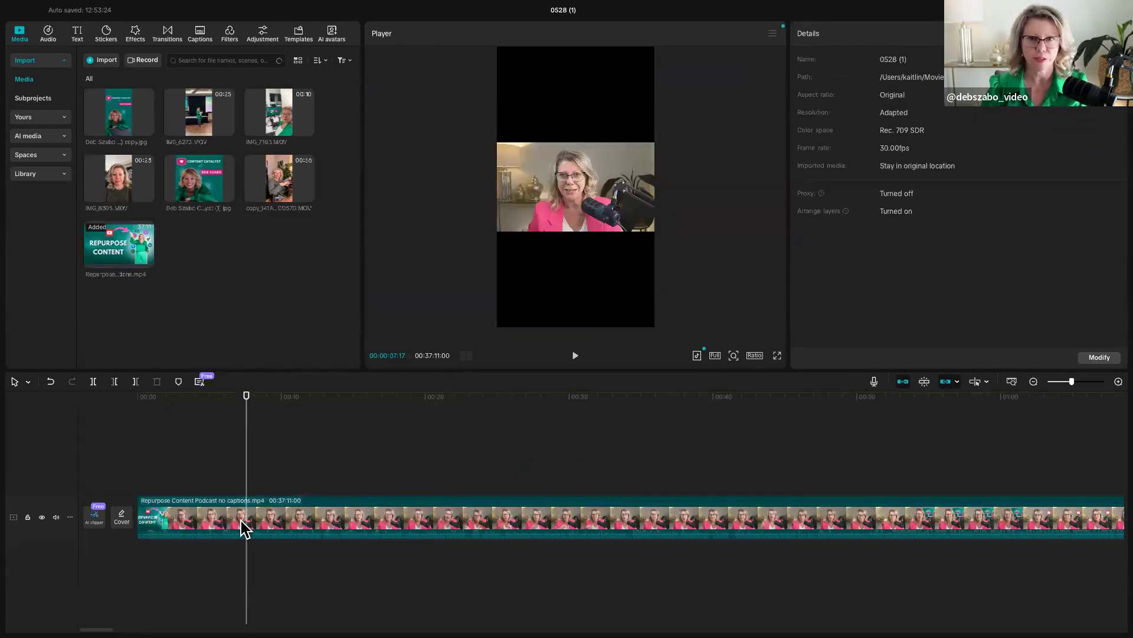
- Place the playhead about one second into the podcast clip and set the project's aspect ratio to 16:9
click(184, 488)
click(151, 489)
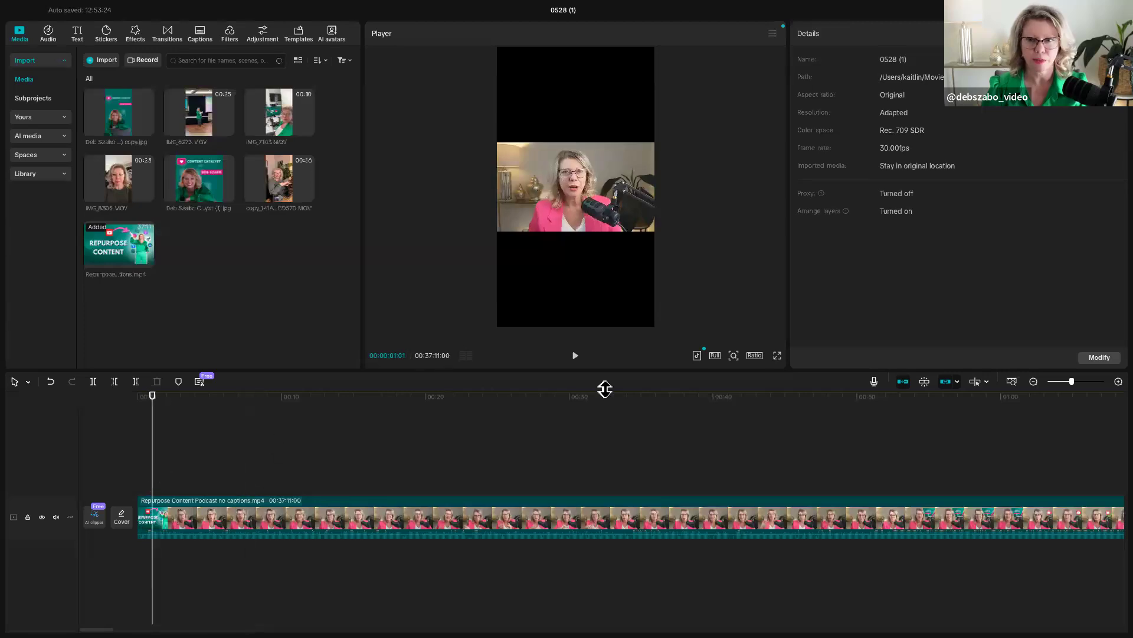
click(755, 355)
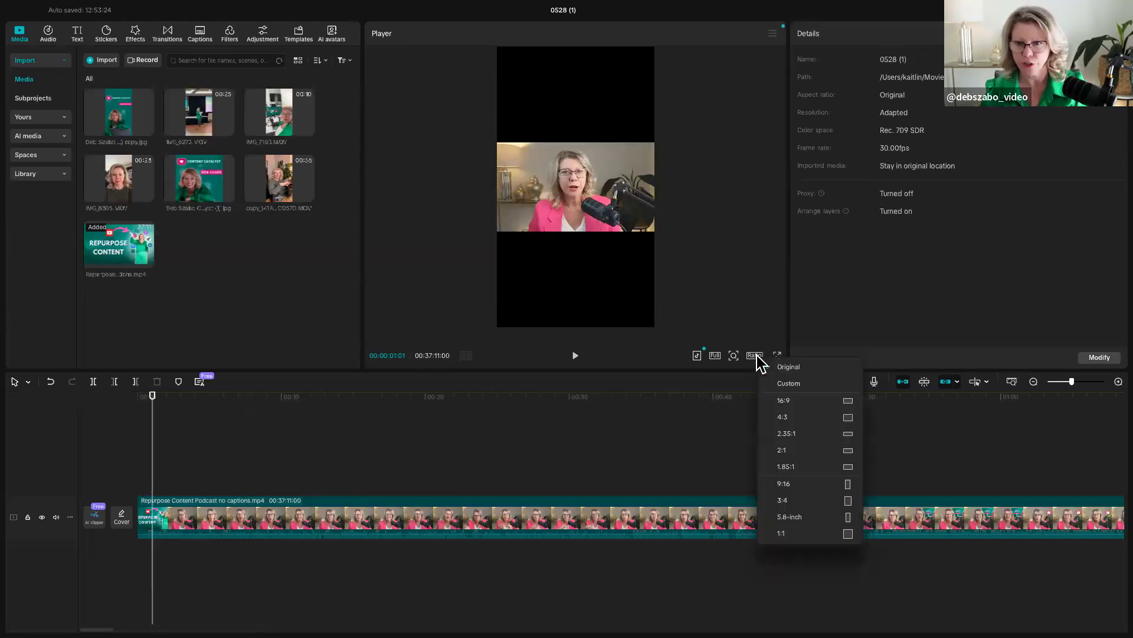
click(774, 403)
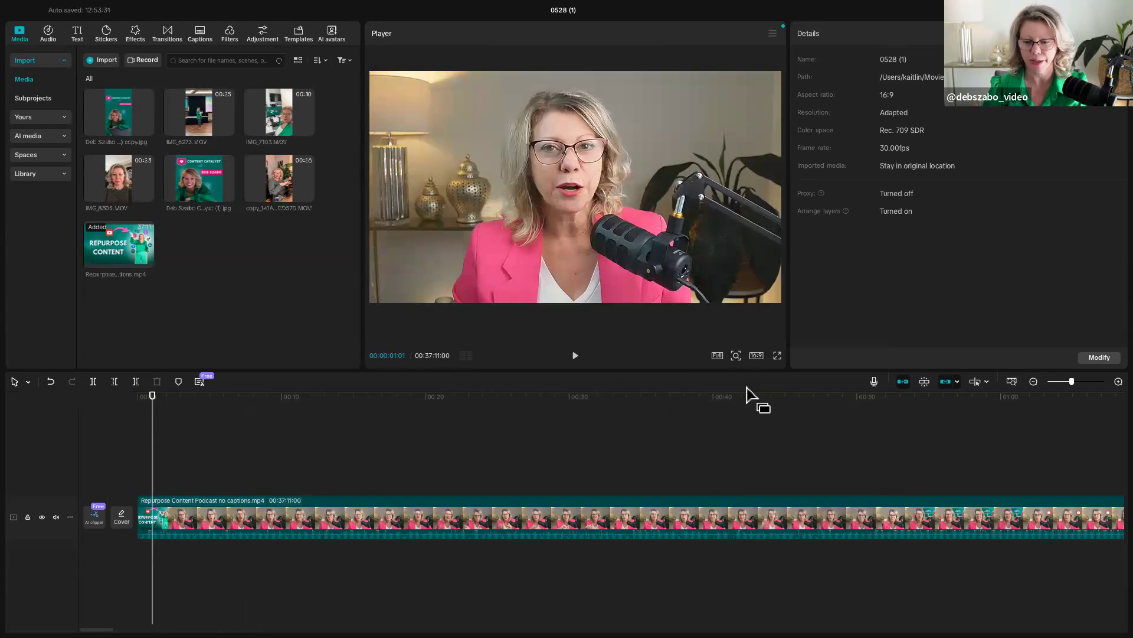
click(757, 356)
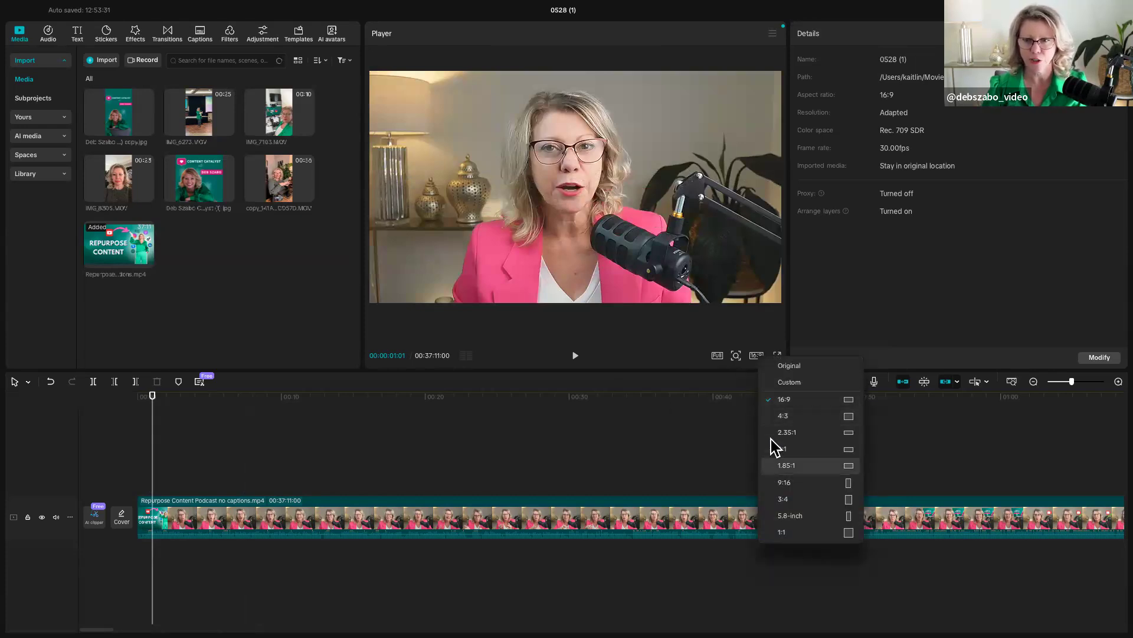
click(774, 401)
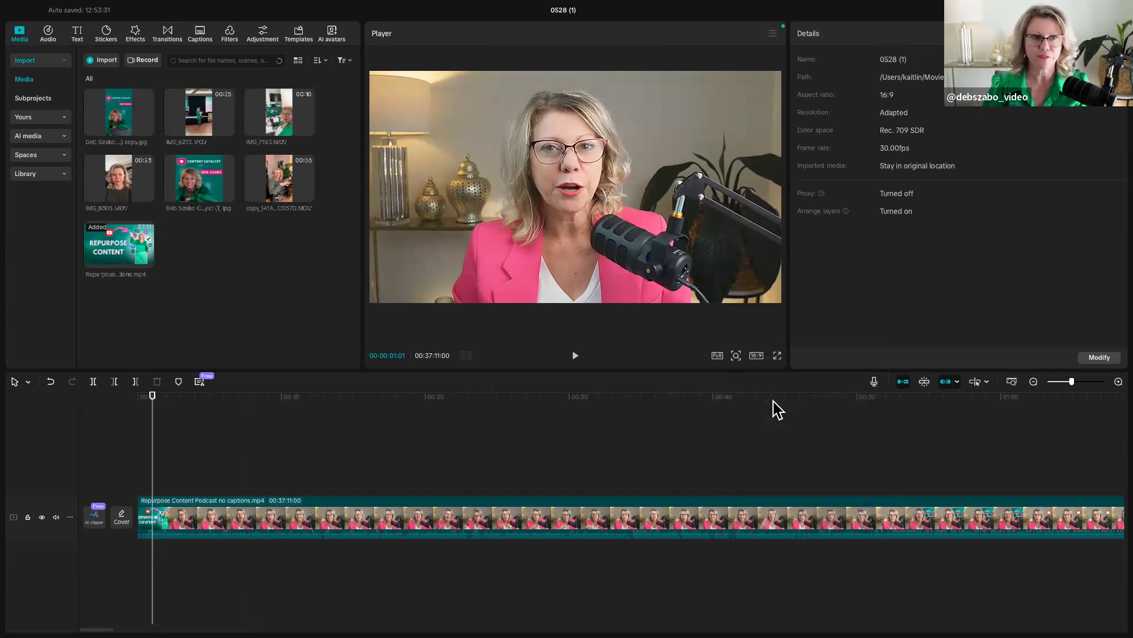
- Replace the podcast clip on the main track with IMG_8305.MOV and set the project's aspect ratio to 9:16
click(452, 525)
key(Delete)
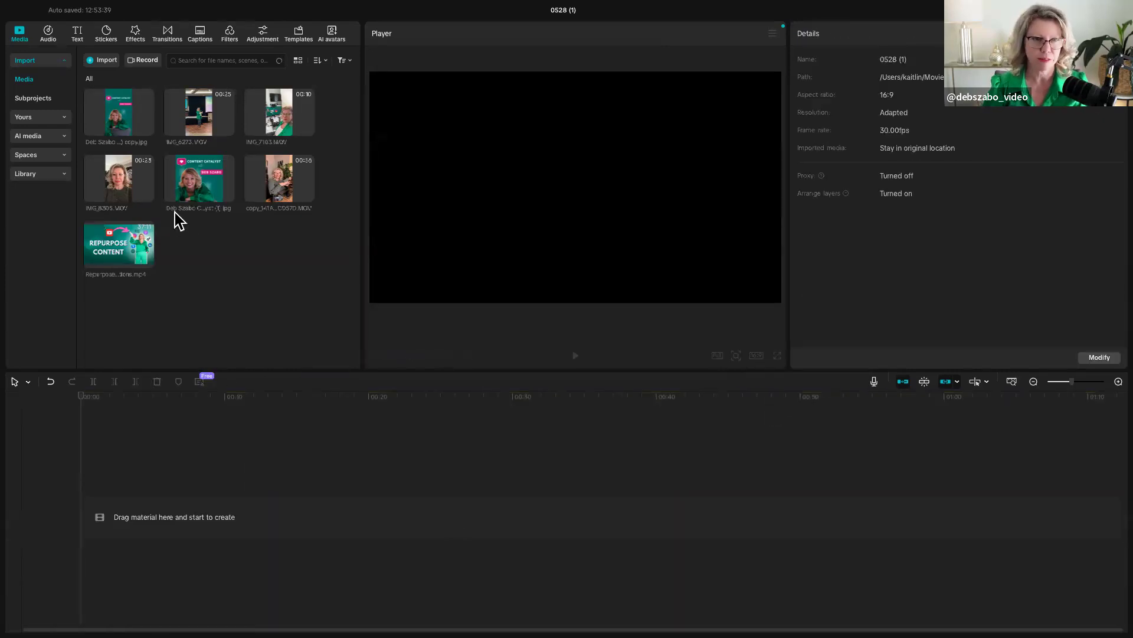
drag(121, 180, 155, 518)
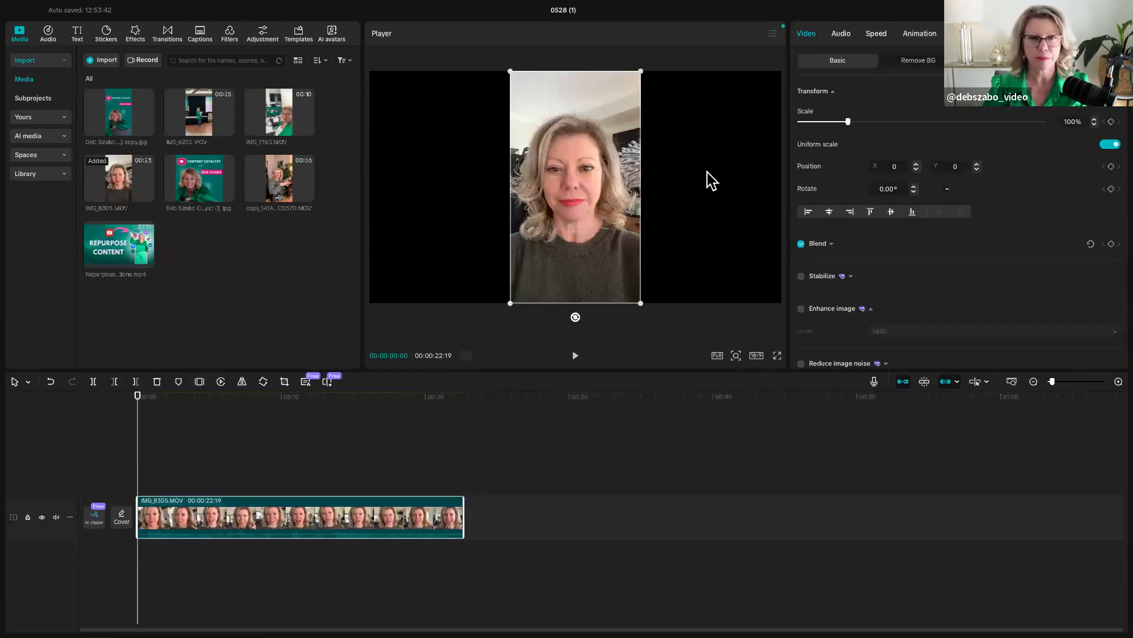
click(756, 355)
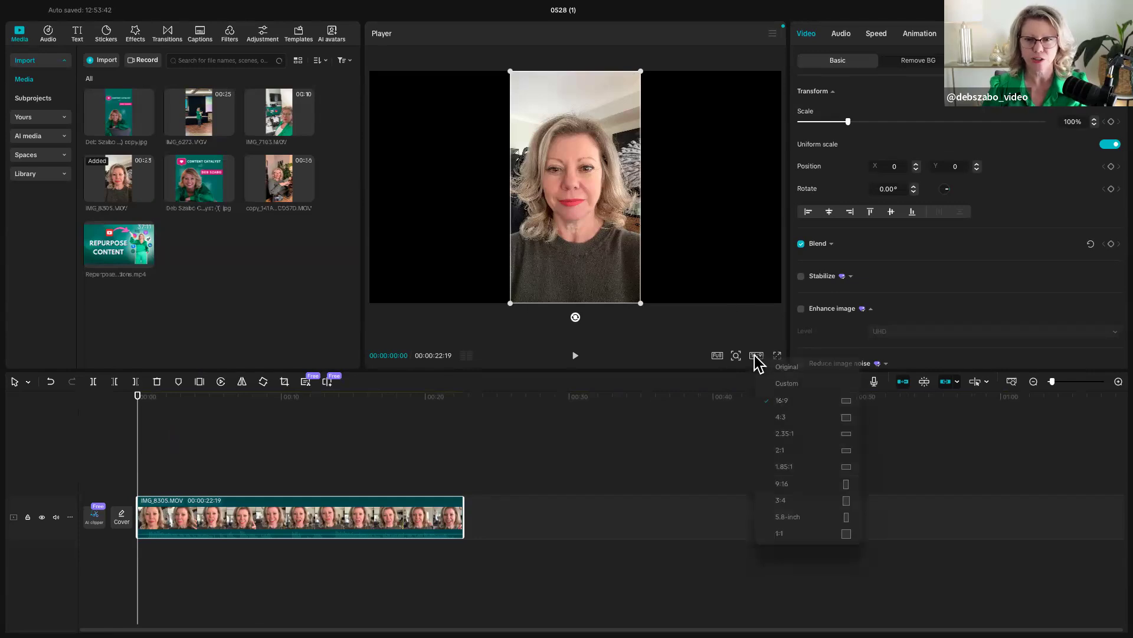
click(778, 484)
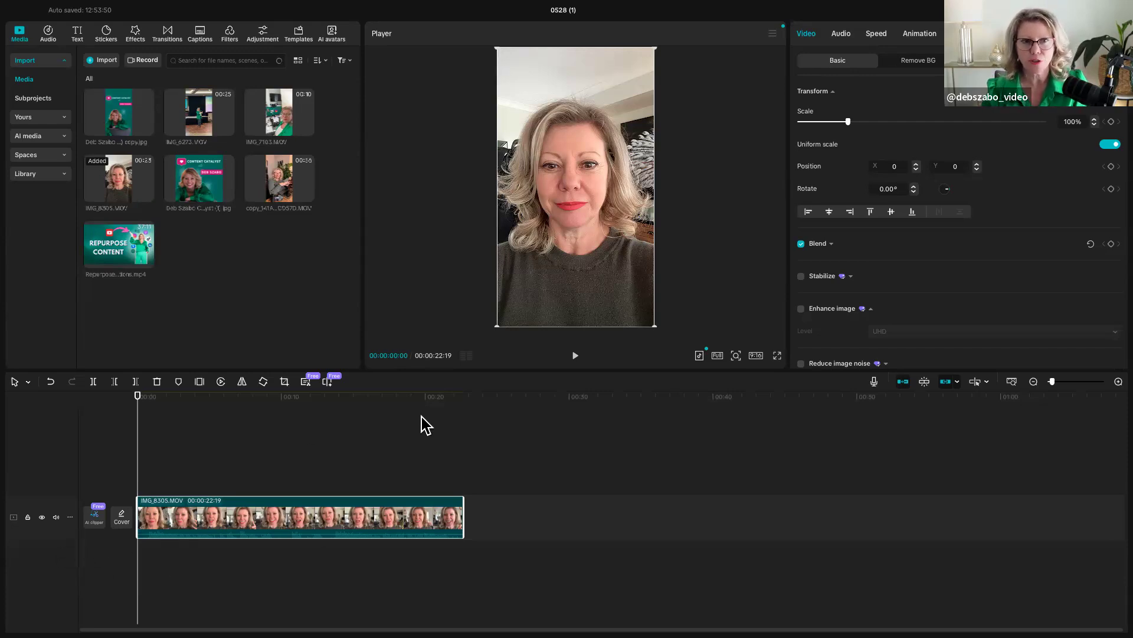
- Resize the workspace for narrower media and details panels, a larger timeline area and a taller main track
mouse_move(460, 370)
mouse_down()
mouse_move(460, 283)
mouse_move(471, 387)
mouse_up()
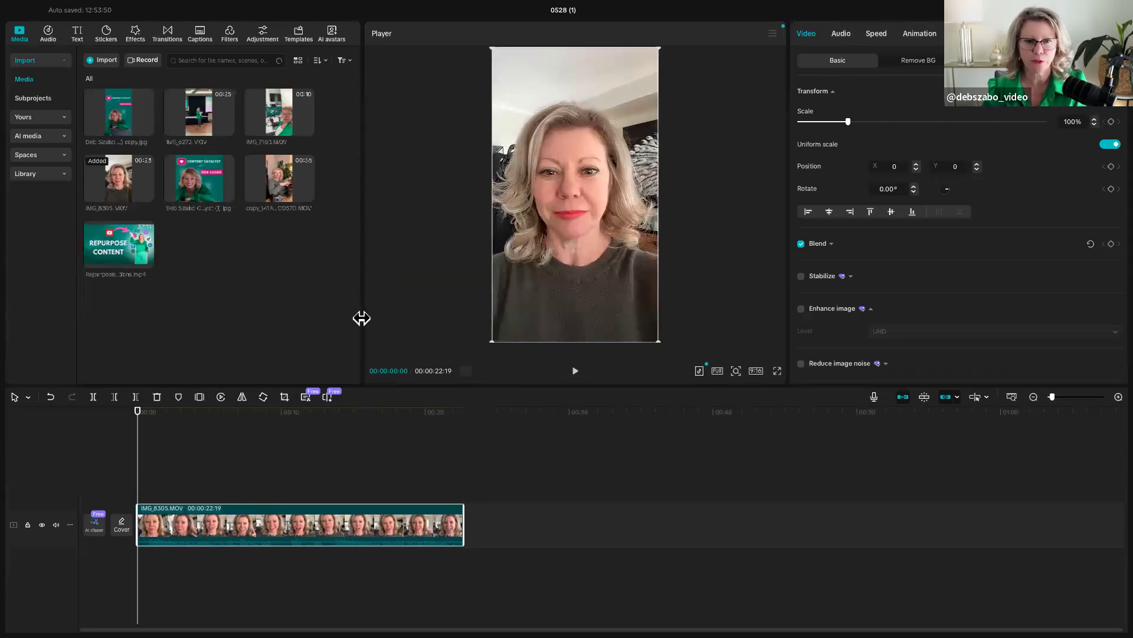
drag(362, 316, 182, 336)
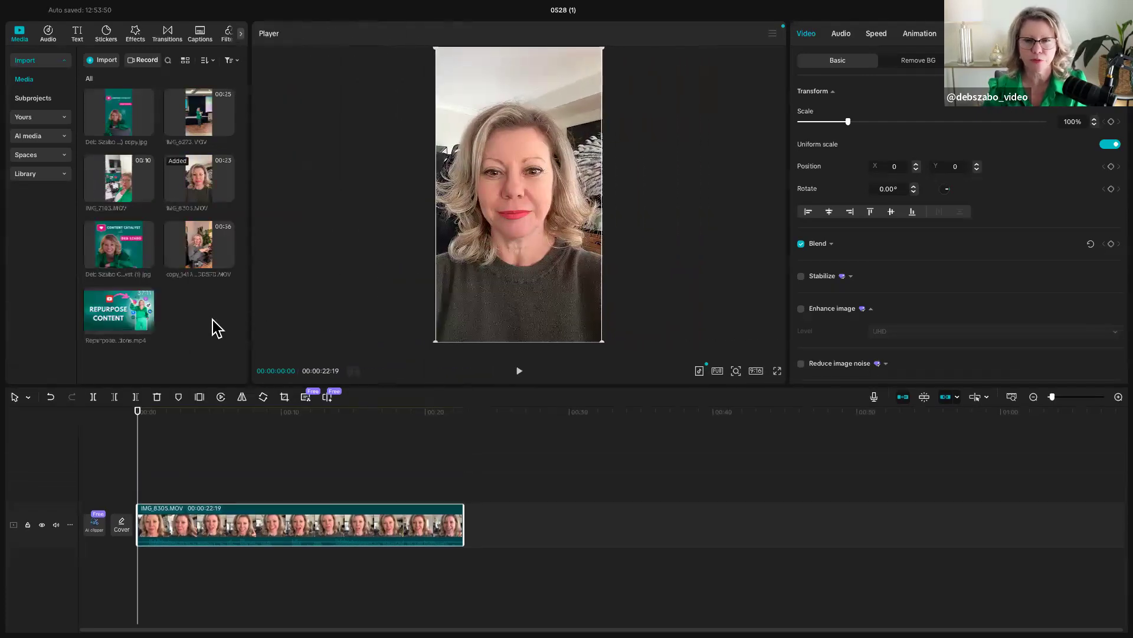
drag(784, 266, 879, 282)
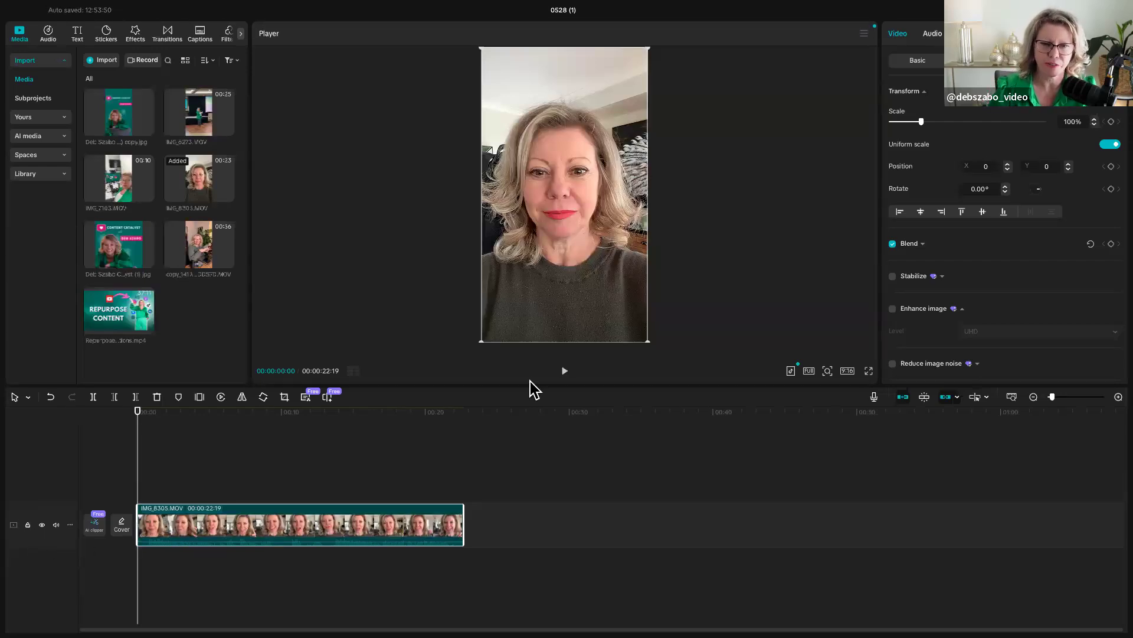
drag(526, 384, 530, 325)
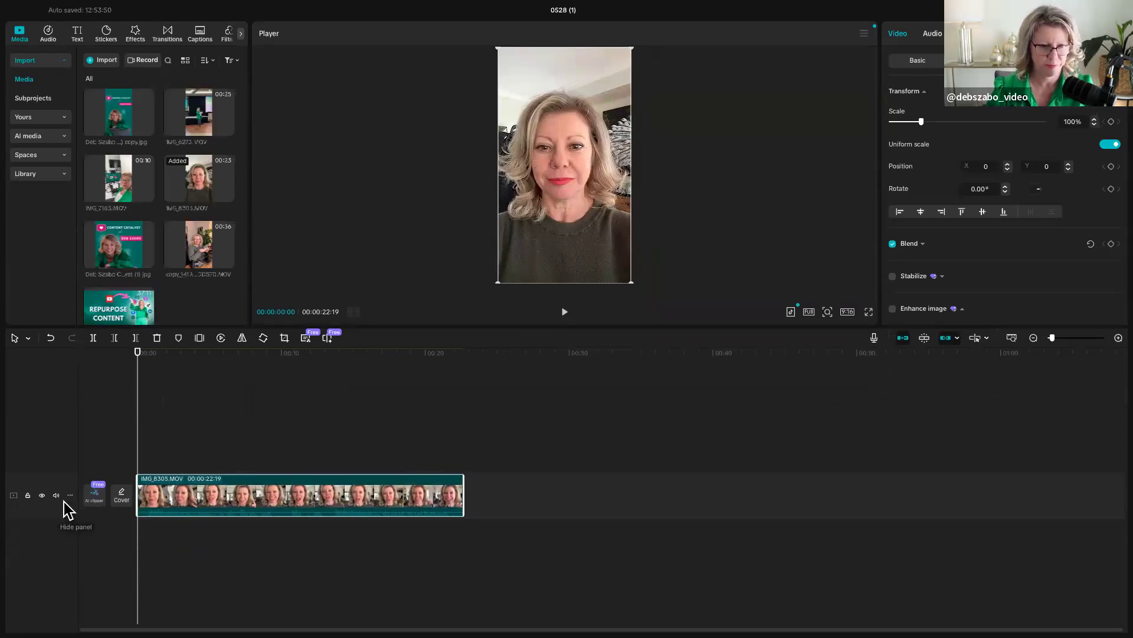
drag(68, 516, 71, 577)
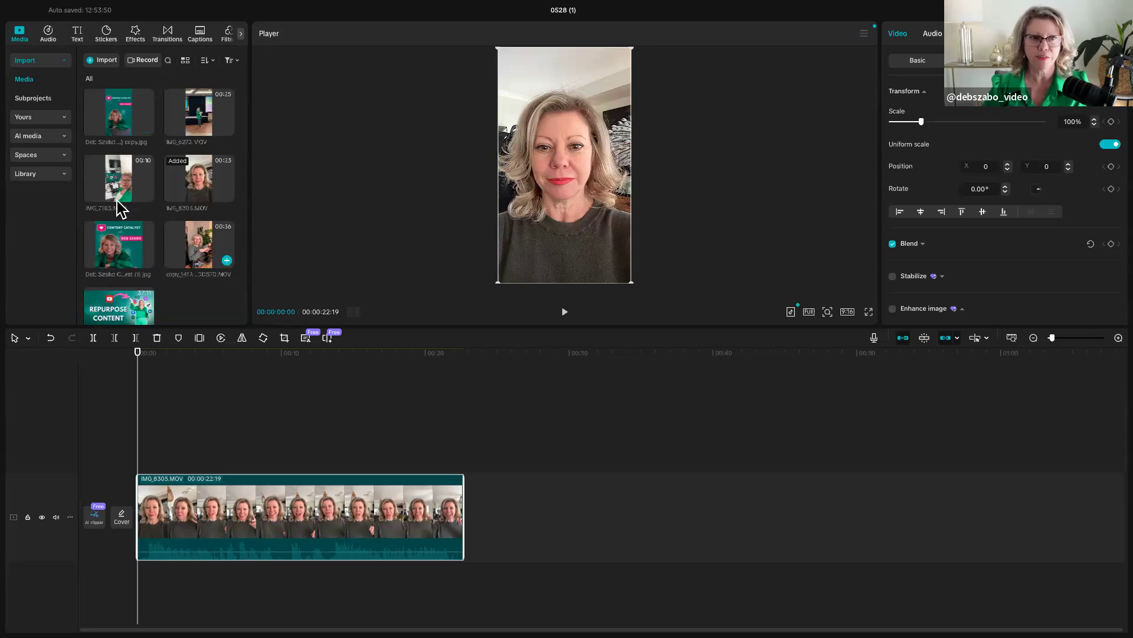
- Show the Beats music collection in the audio library and widen the library and clip settings panels
click(48, 34)
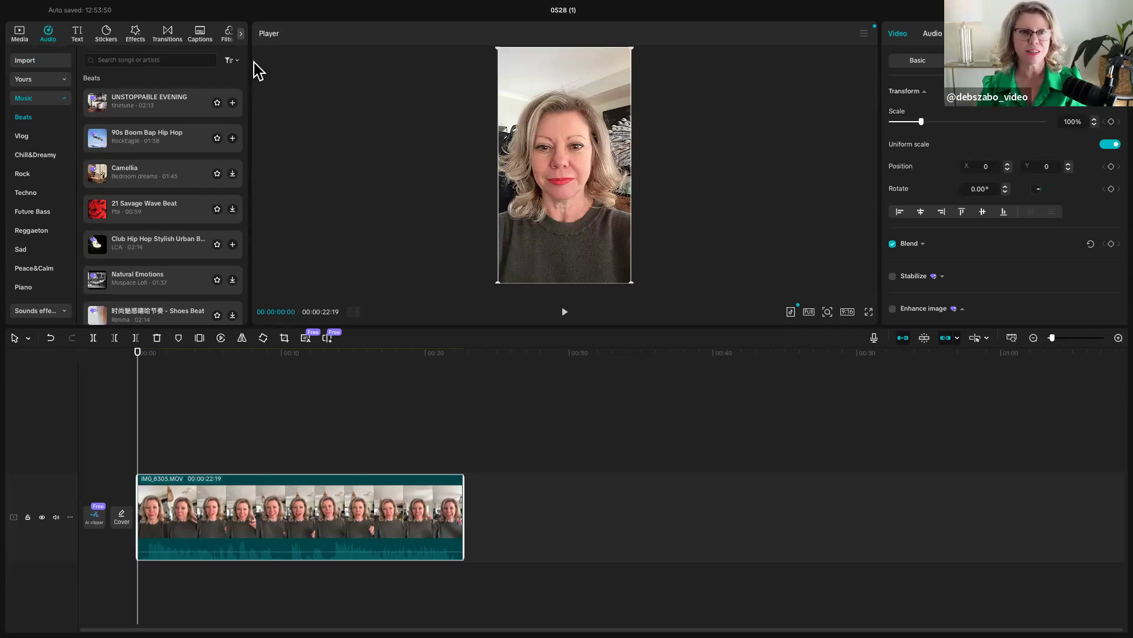
drag(248, 64, 317, 65)
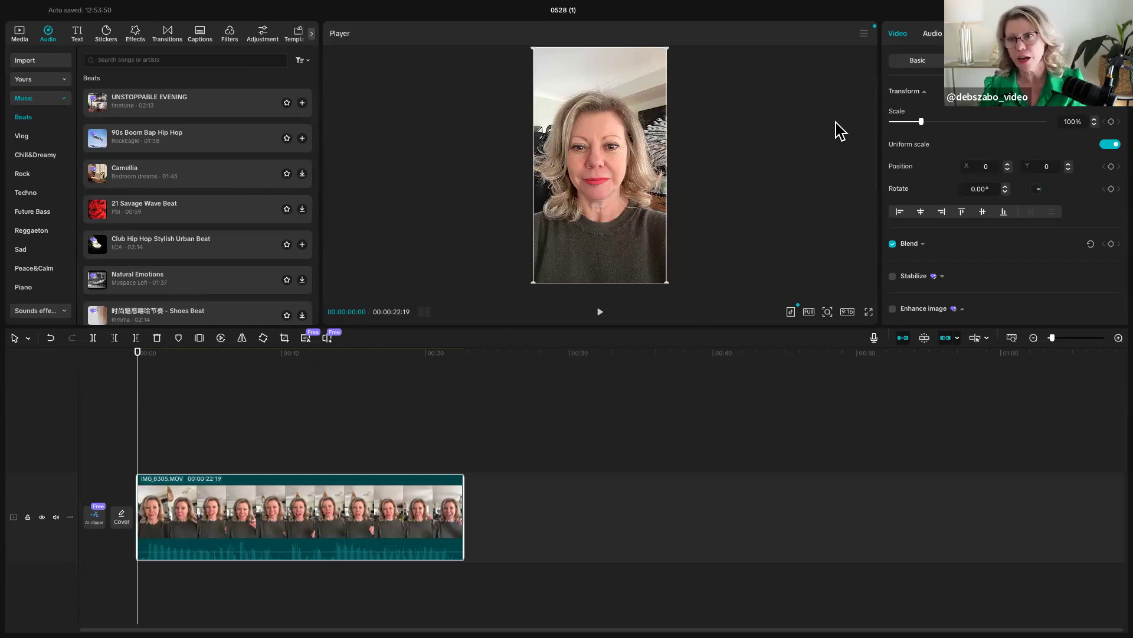
drag(879, 142, 749, 139)
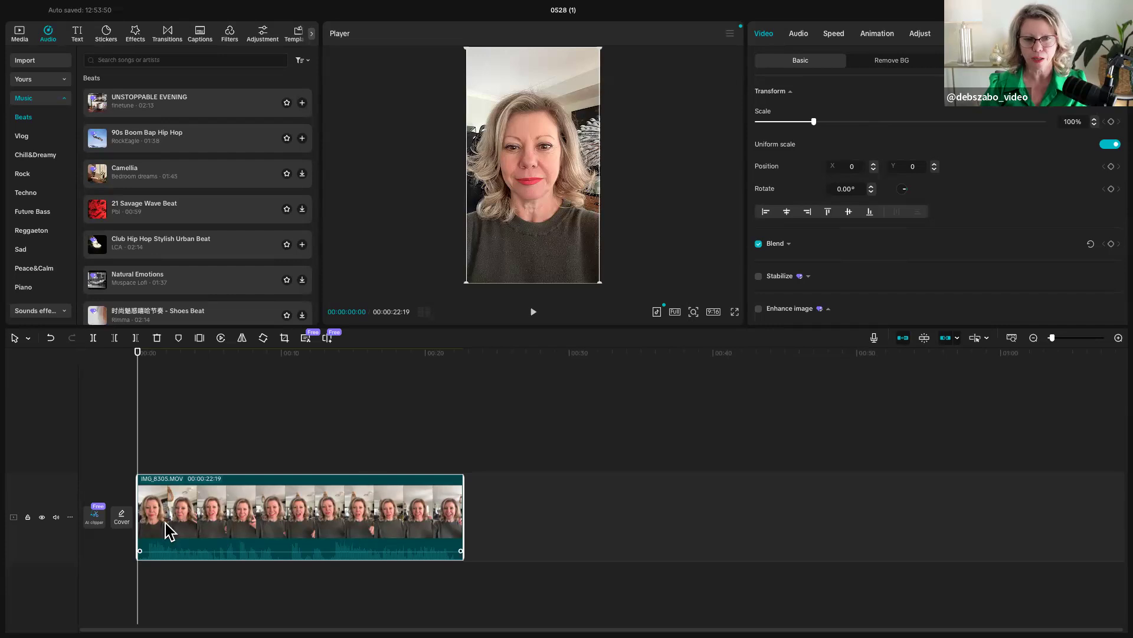
- Review the basic video settings of the IMG_8305.MOV clip and show its standard speed settings
scroll(881, 280, down, 3)
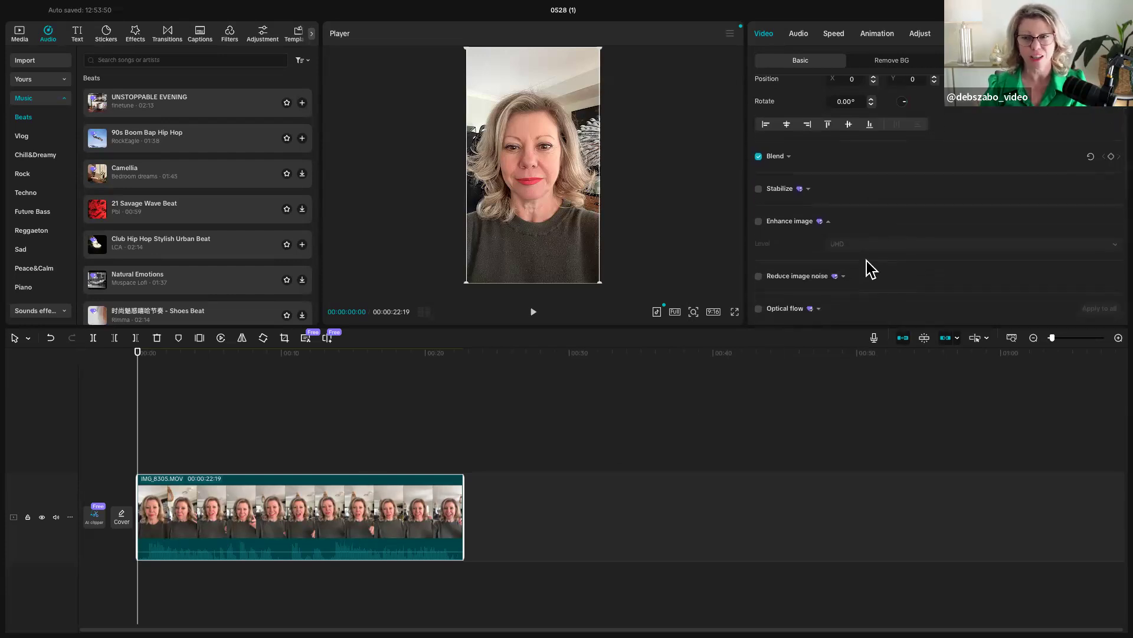
scroll(867, 261, down, 6)
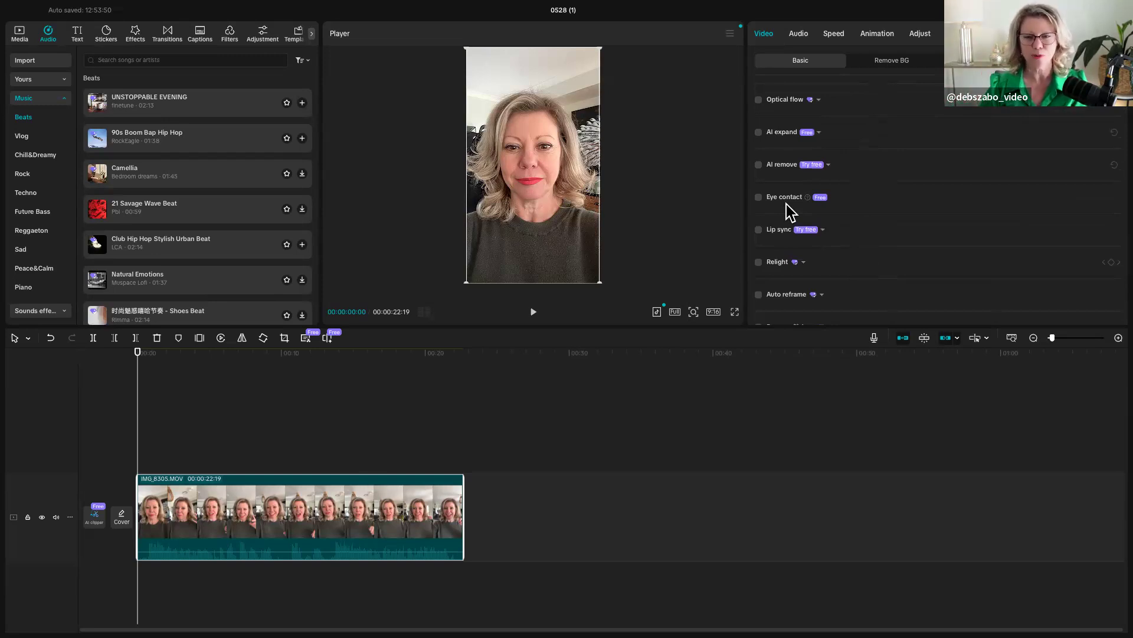
scroll(795, 203, up, 6)
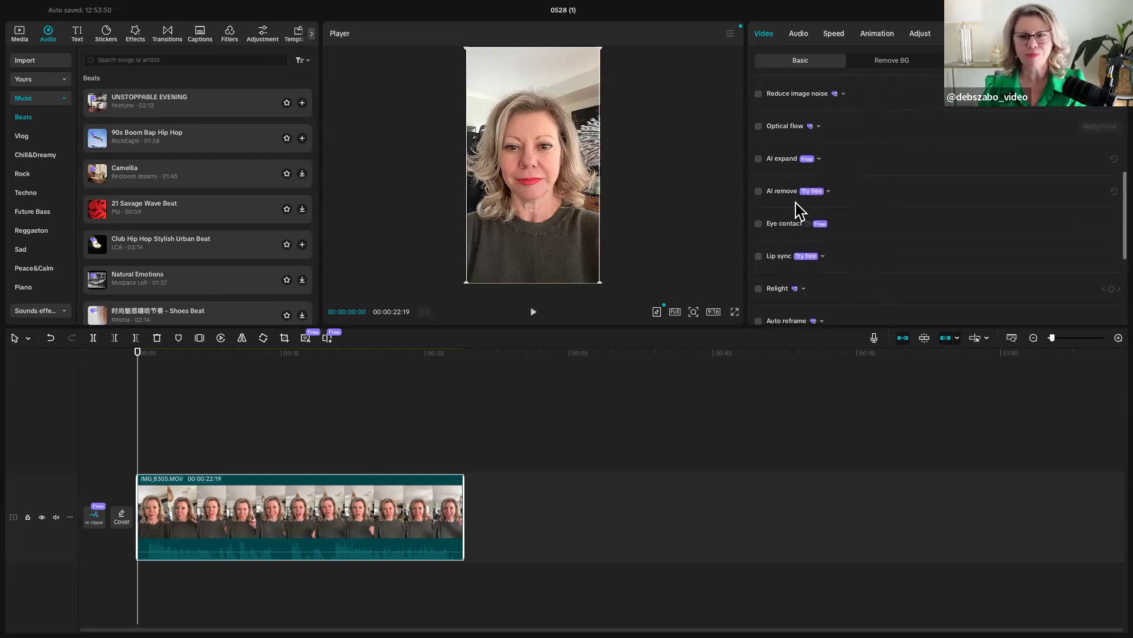
click(833, 34)
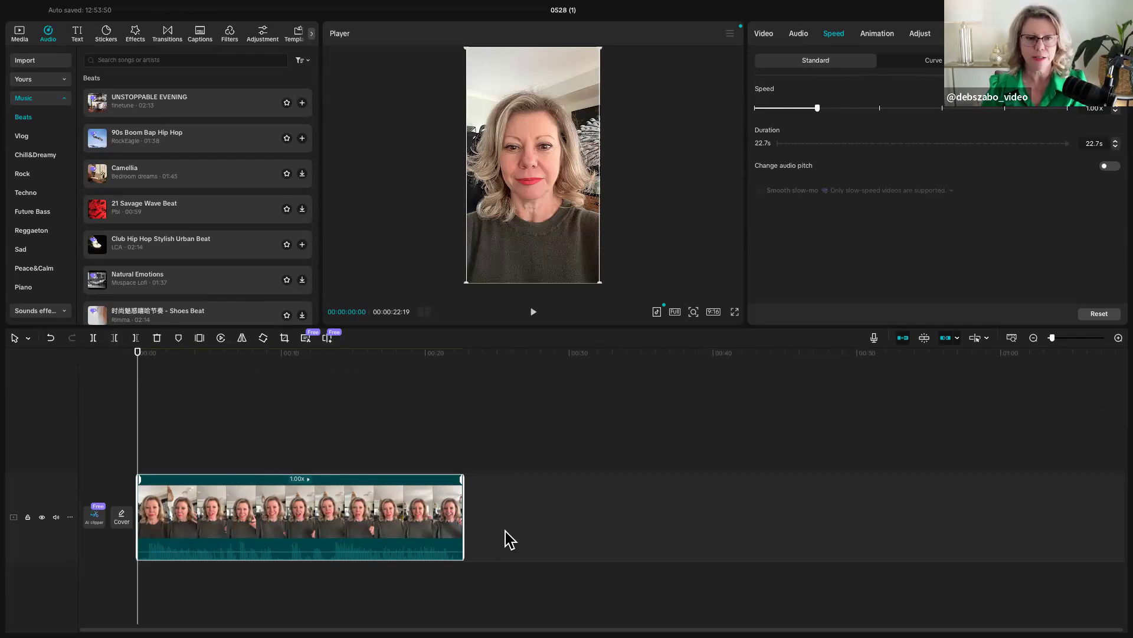
- Generate the transcript of the IMG_8305.MOV clip for transcript-based editing
click(305, 338)
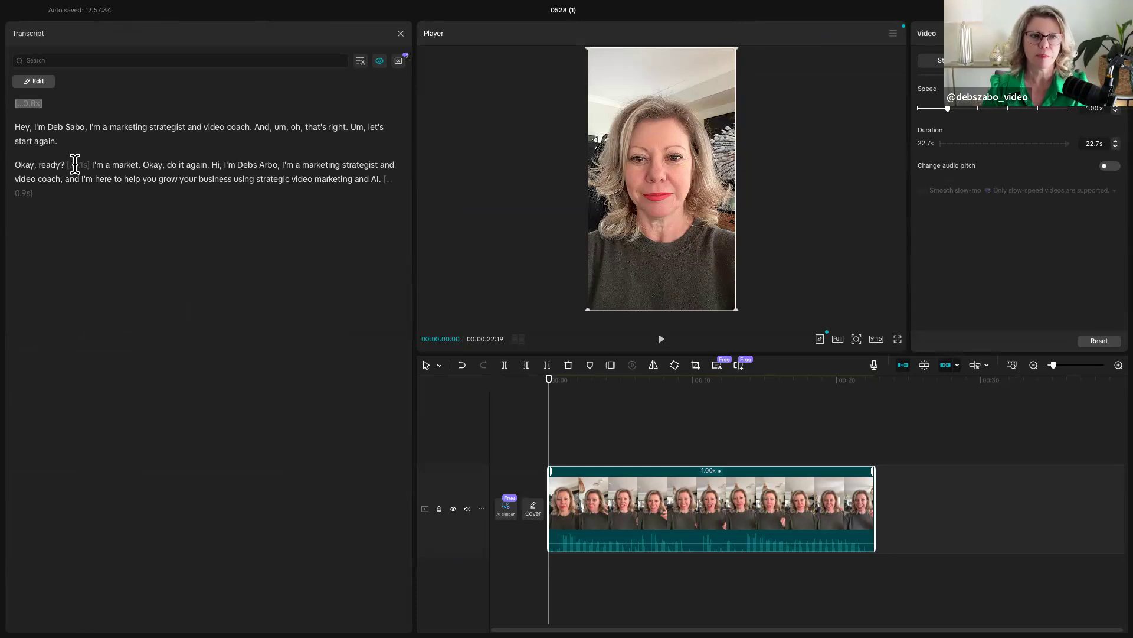
- Delete the 1.1 s pause and the closing 0.9 s pause through the transcript, and undo both deletions
click(75, 164)
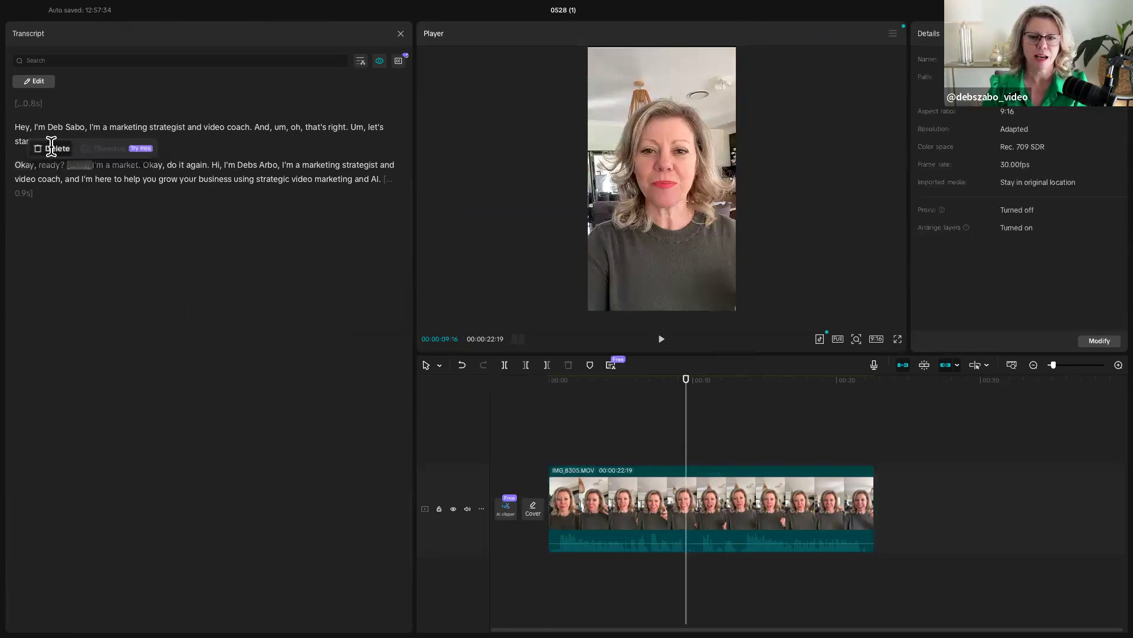
click(54, 148)
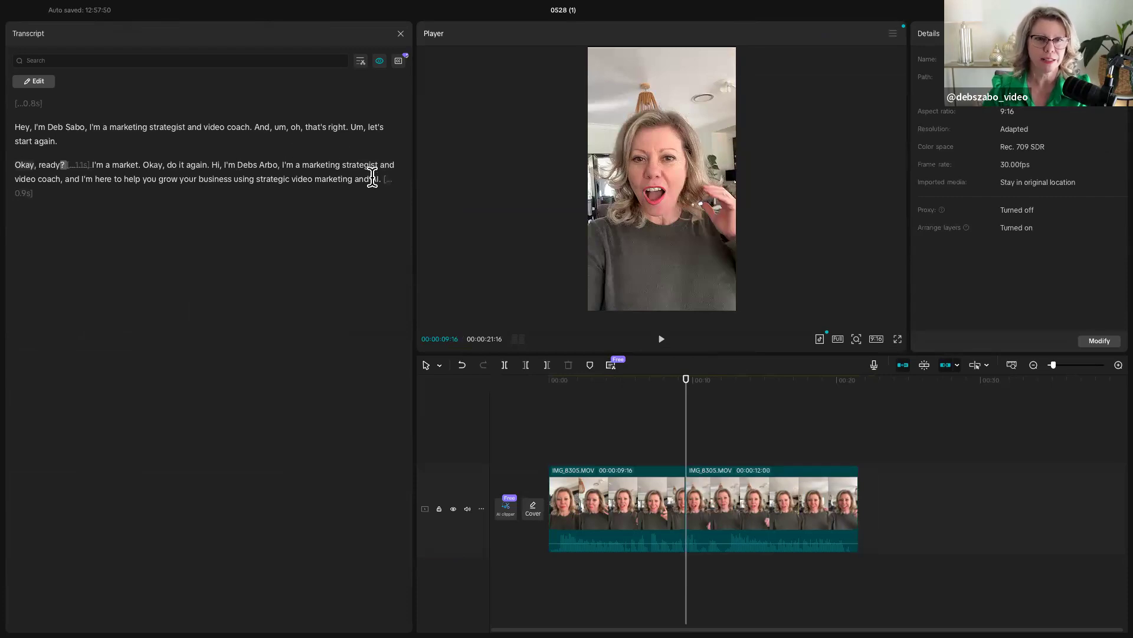
click(387, 178)
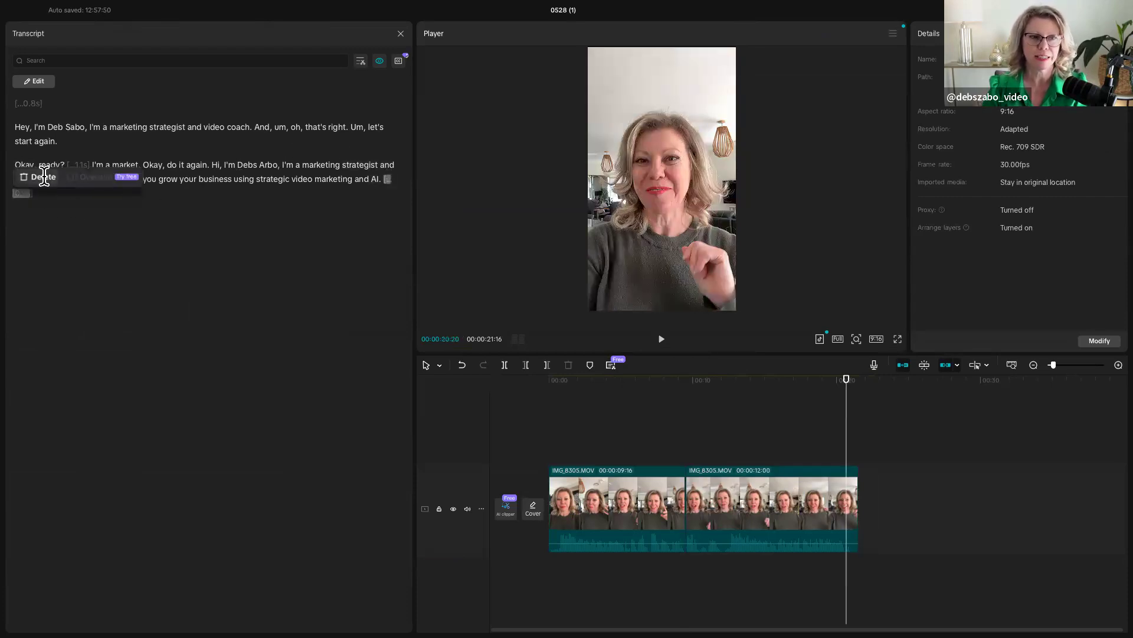
click(43, 177)
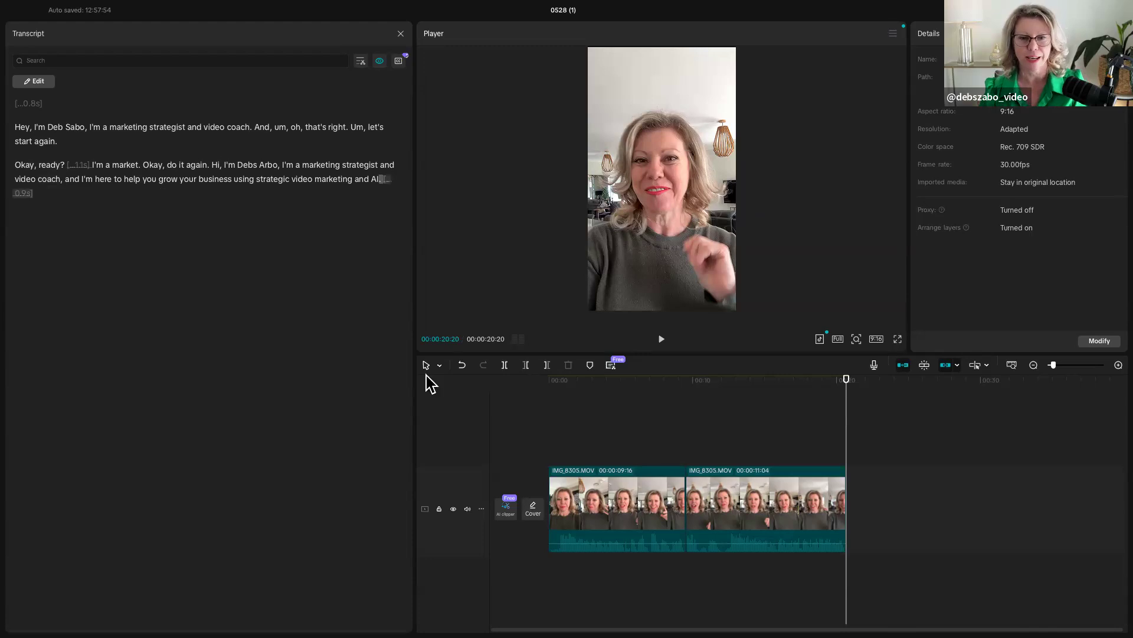
click(463, 366)
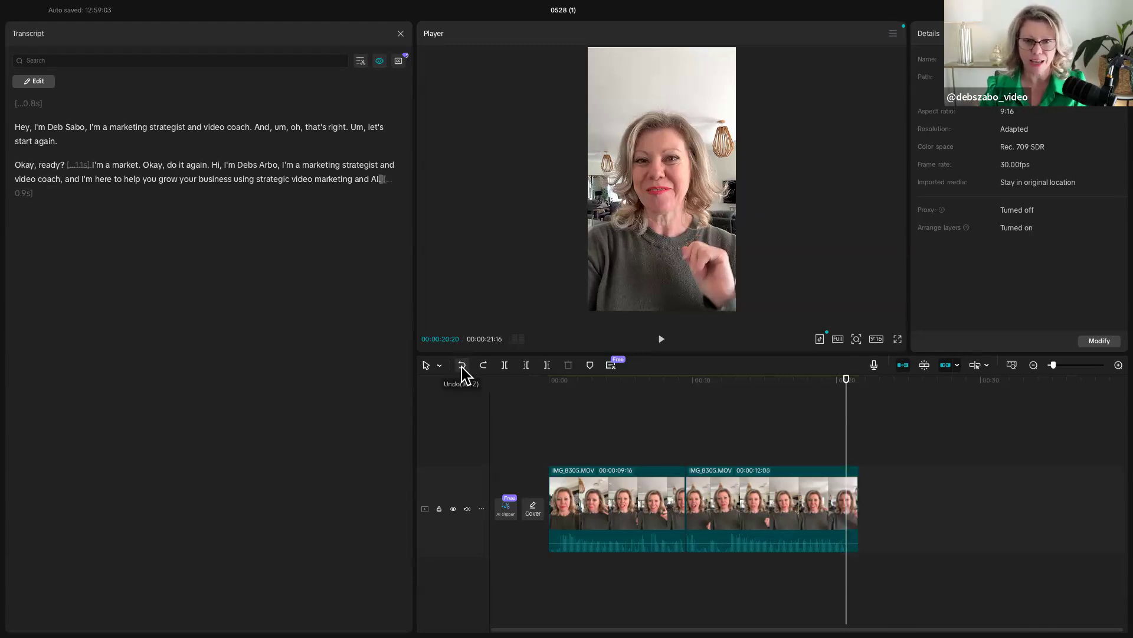
click(463, 366)
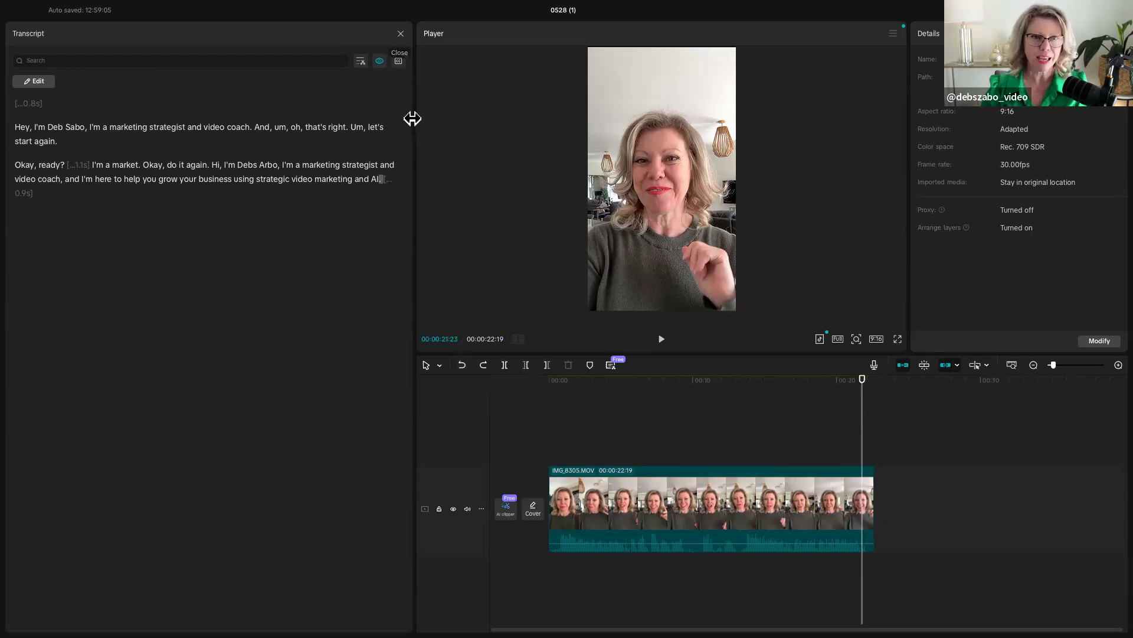
- Narrow the transcript panel and return the playhead to the start of the timeline
drag(413, 119, 205, 132)
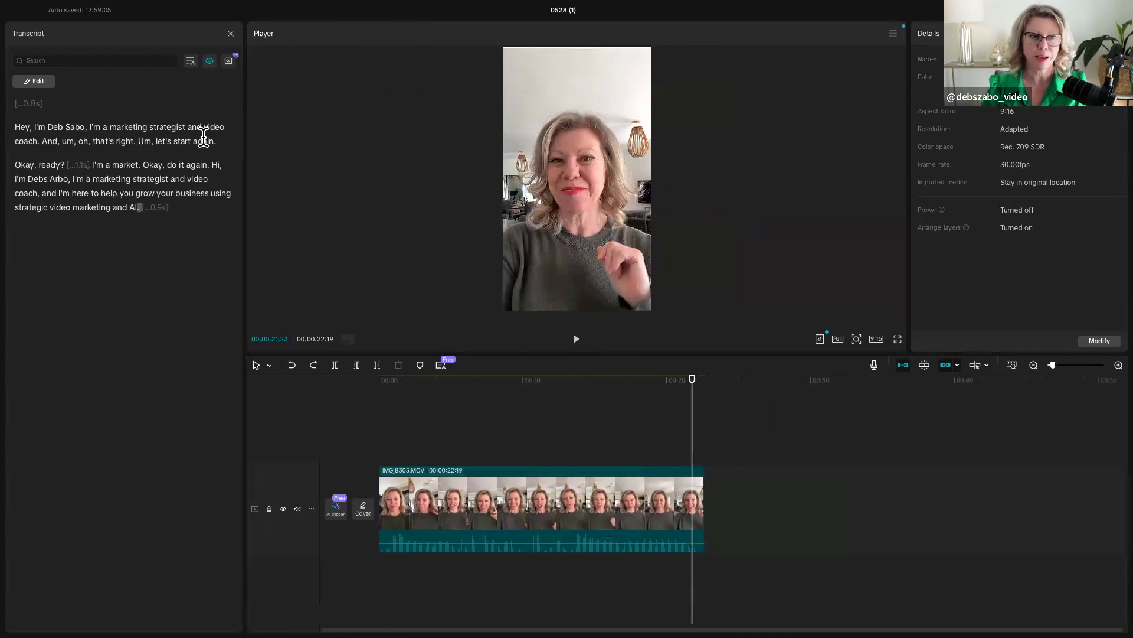
drag(692, 440, 375, 435)
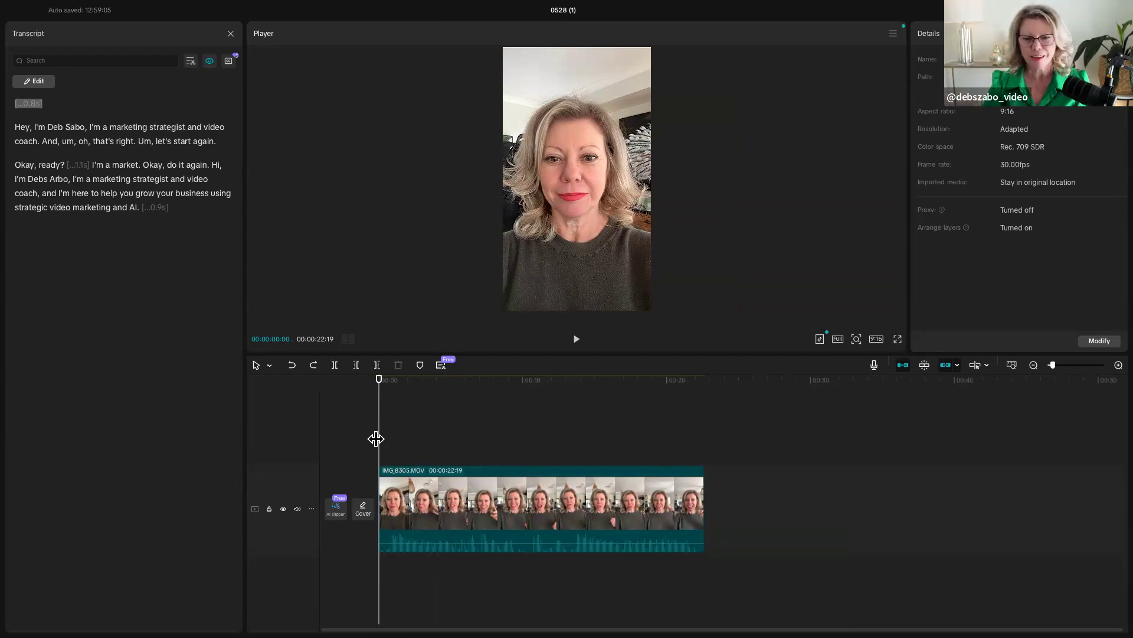
- Magnify the timeline to one-second spacing, play IMG_8305.MOV through to its end and return the playhead to the start
click(1118, 364)
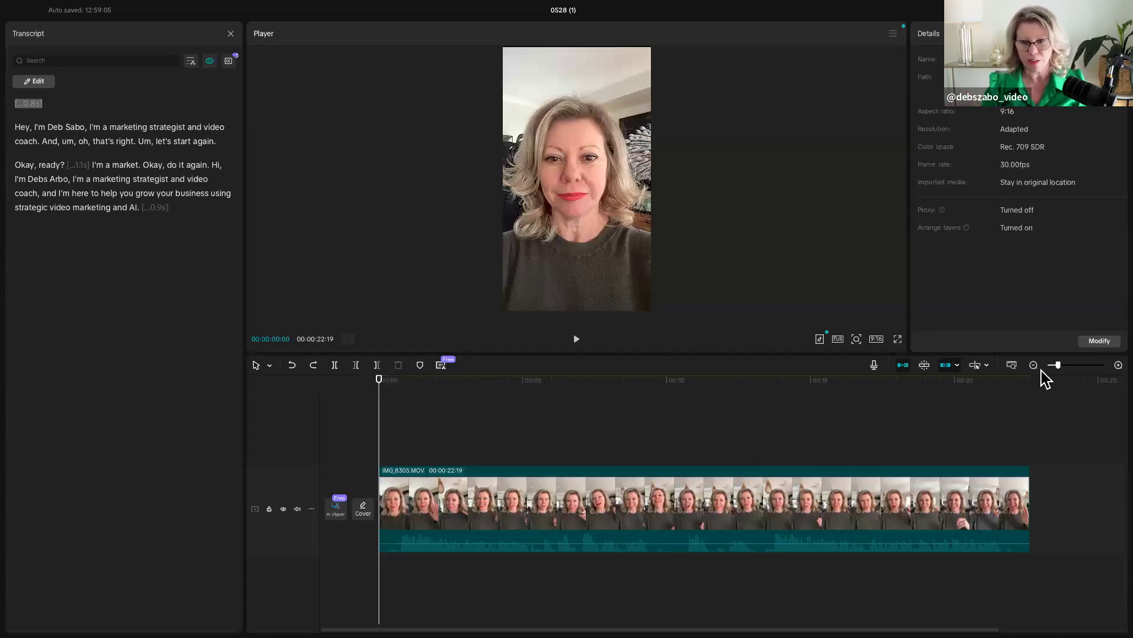
click(1117, 365)
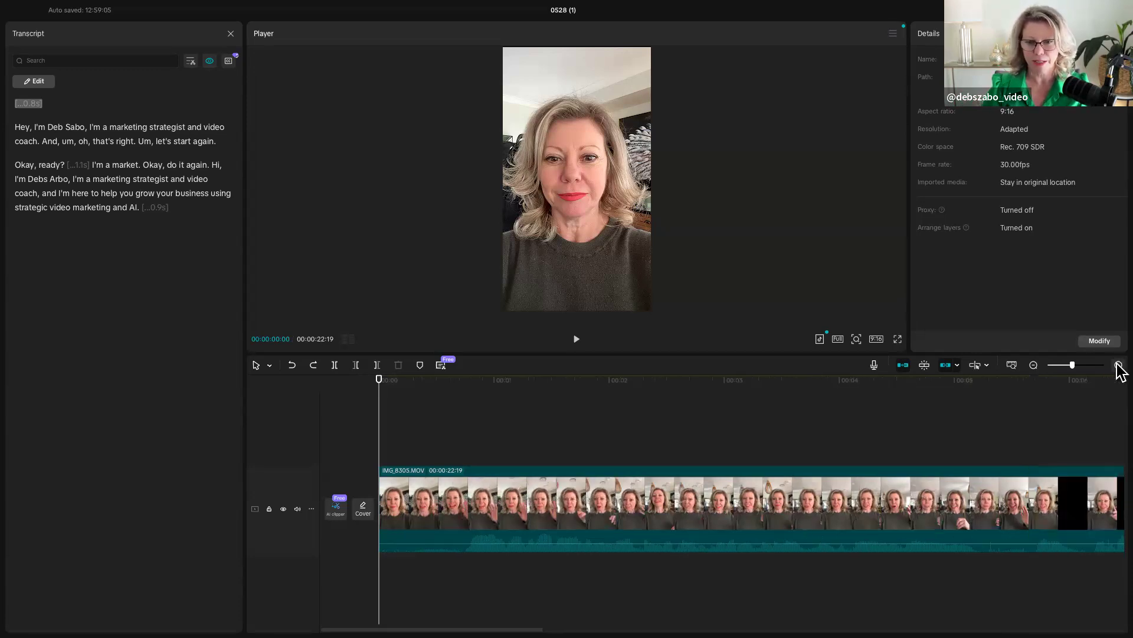
click(1117, 365)
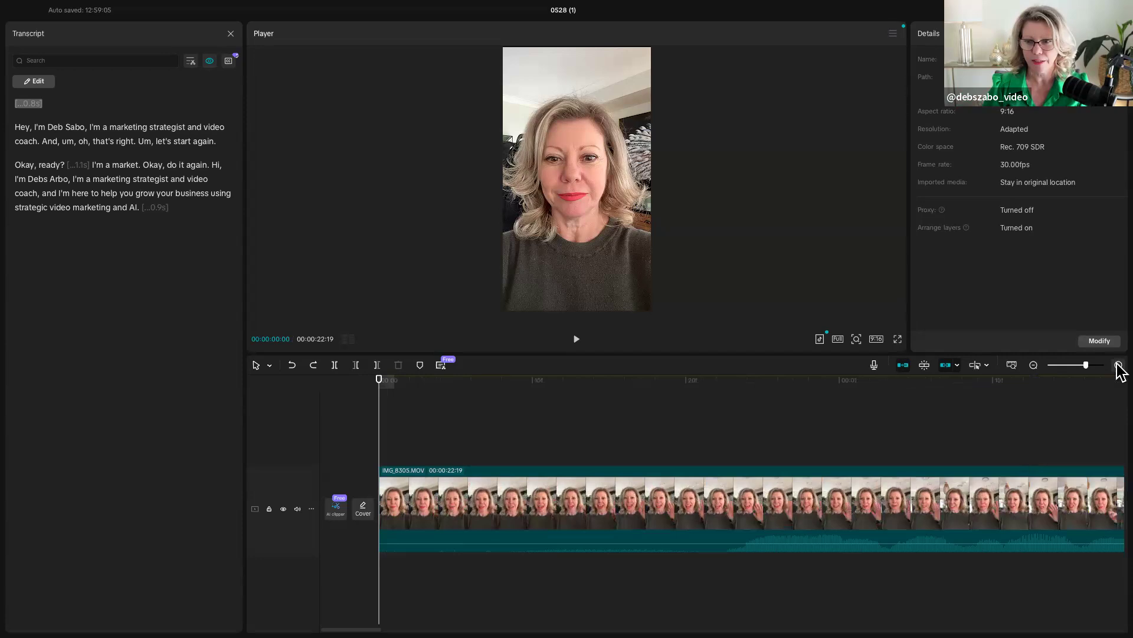
click(1117, 365)
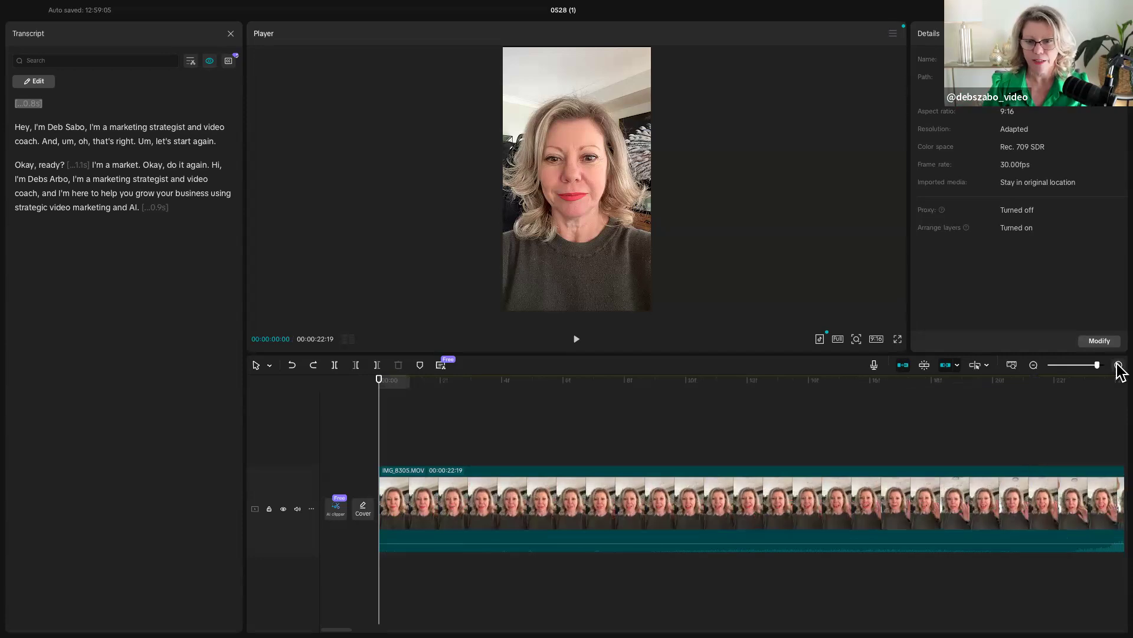
click(1033, 365)
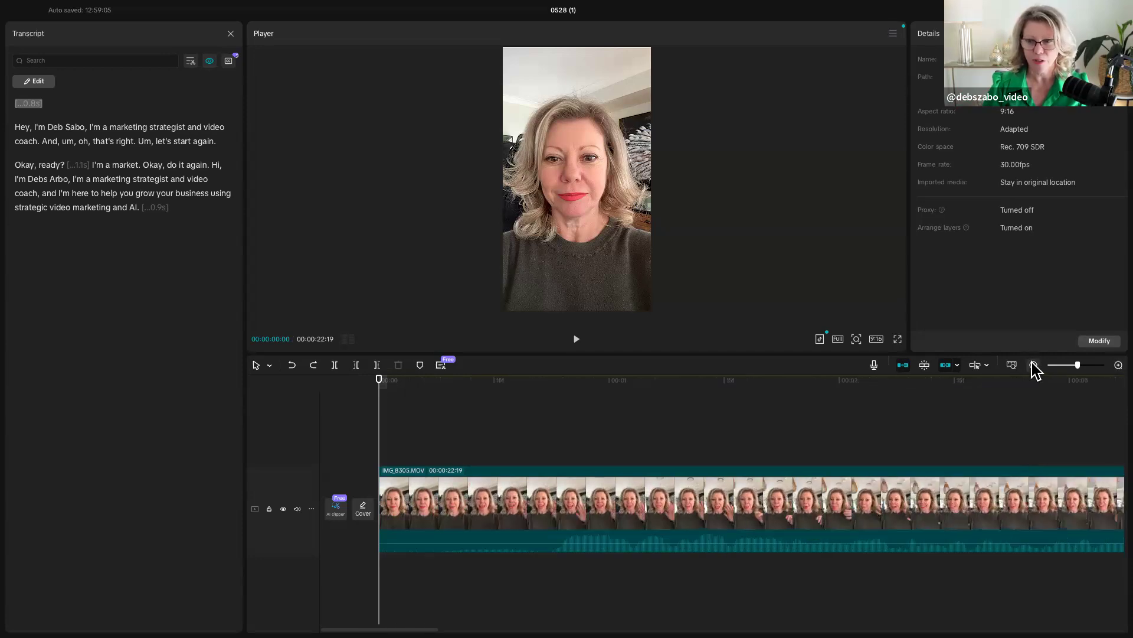
click(1034, 365)
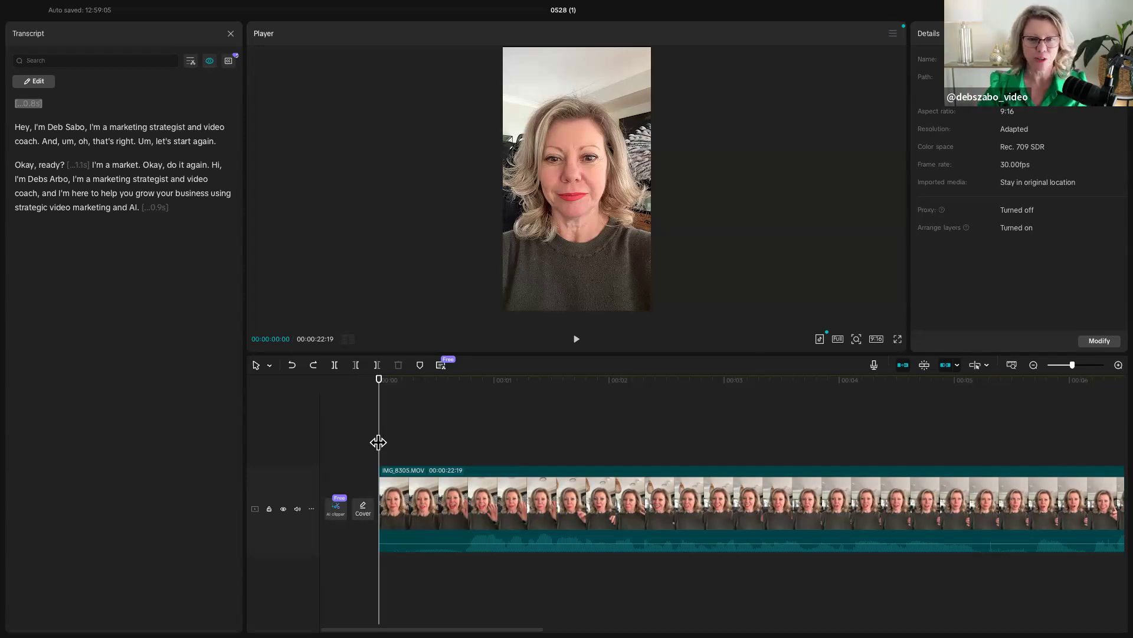
click(576, 340)
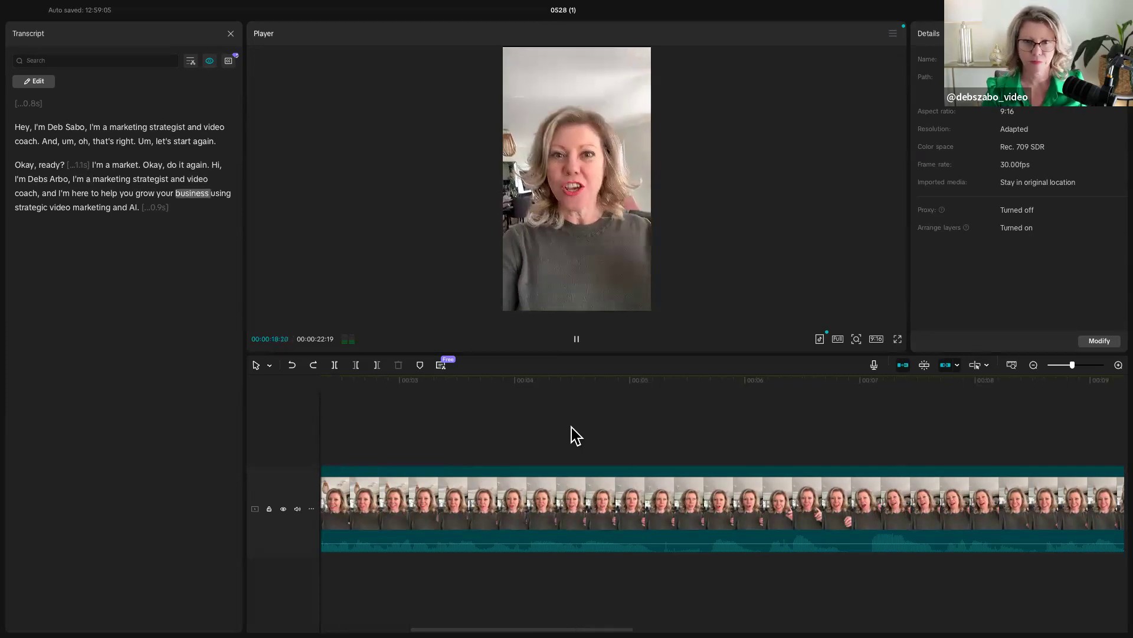
key(XF86AudioRaiseVolume)
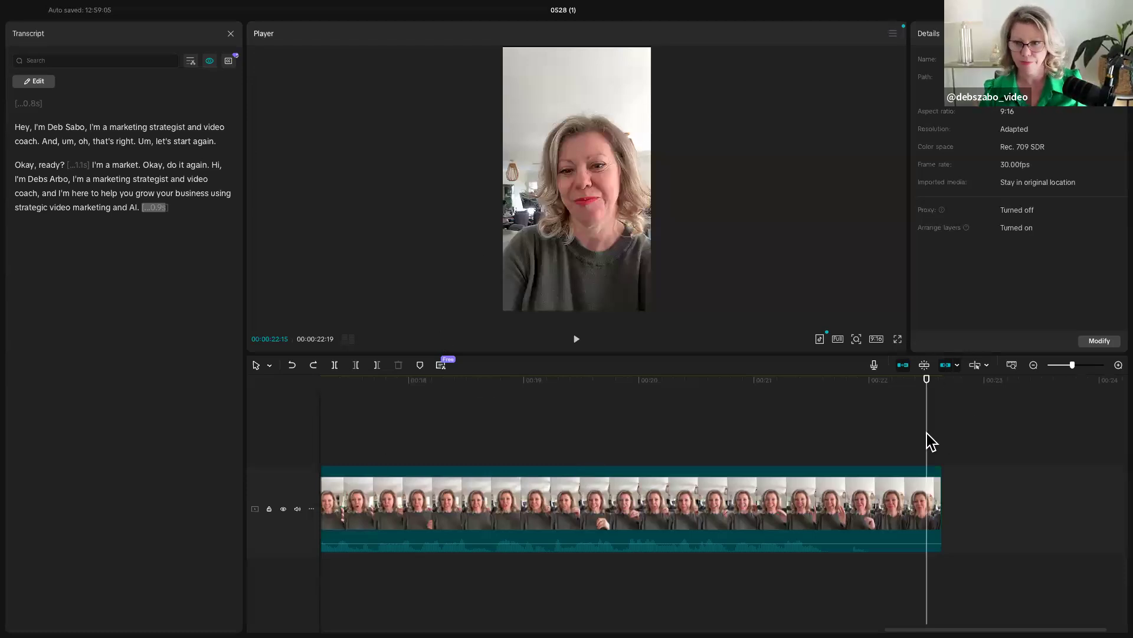
drag(926, 447, 97, 452)
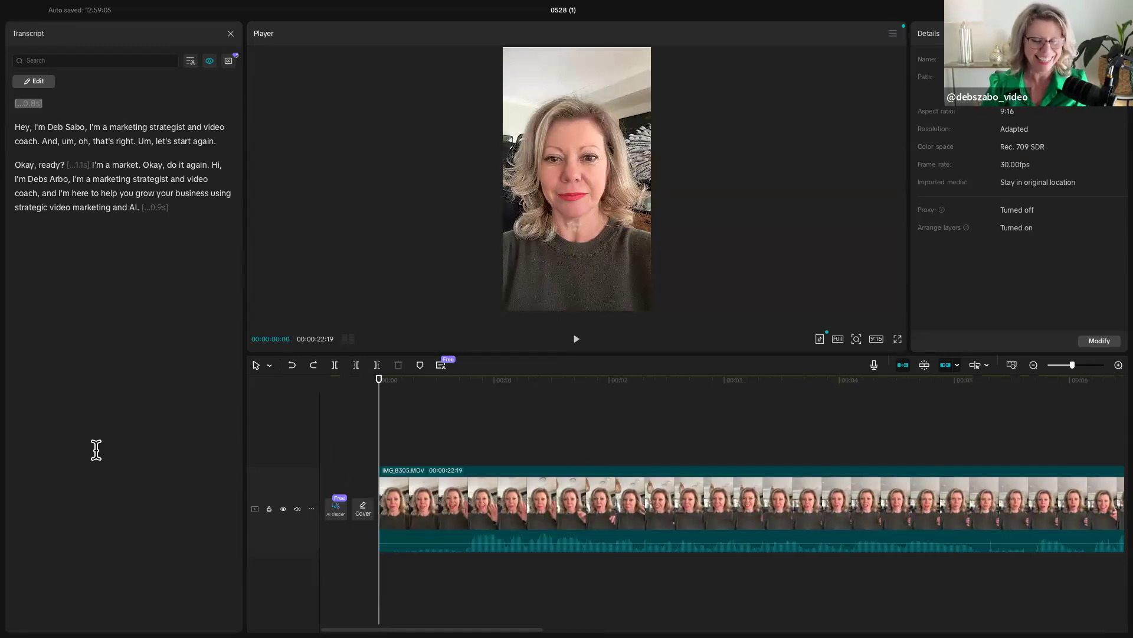
- Split the IMG_8305.MOV clip at 00:00:00:22, where the speech begins, and delete the silent opening piece
key(space)
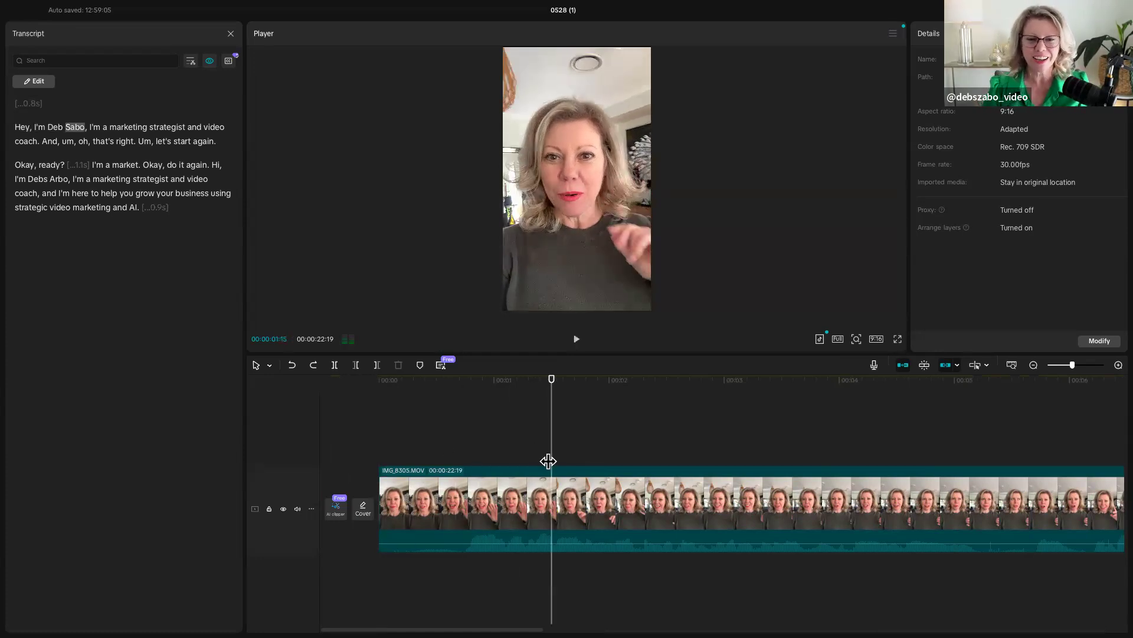
click(375, 452)
click(390, 458)
drag(450, 462, 689, 472)
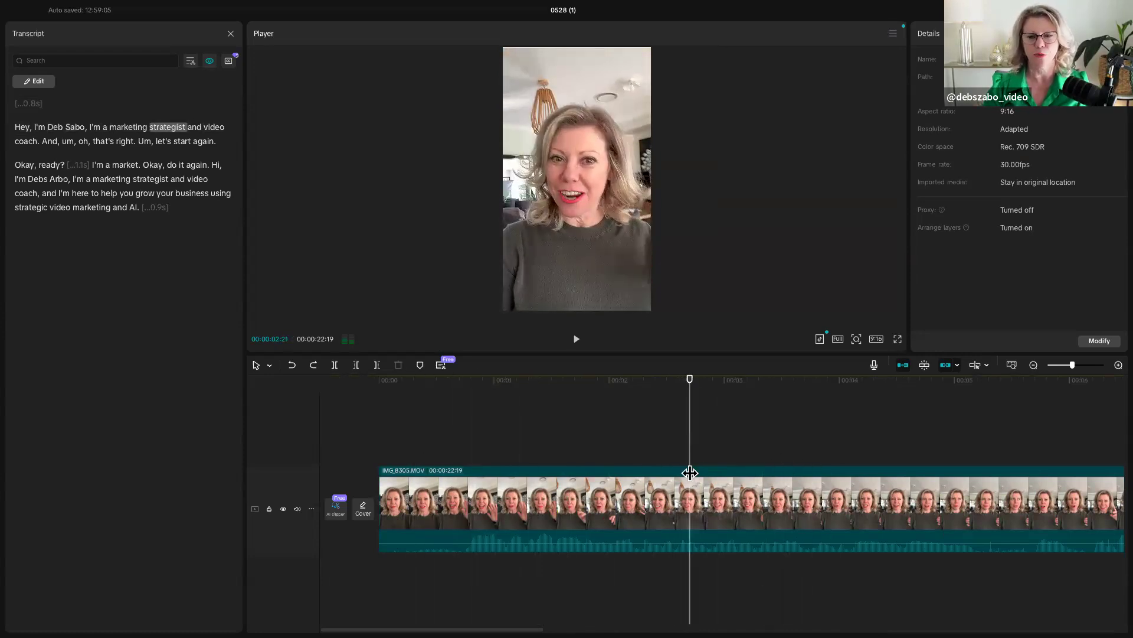
drag(690, 472, 464, 463)
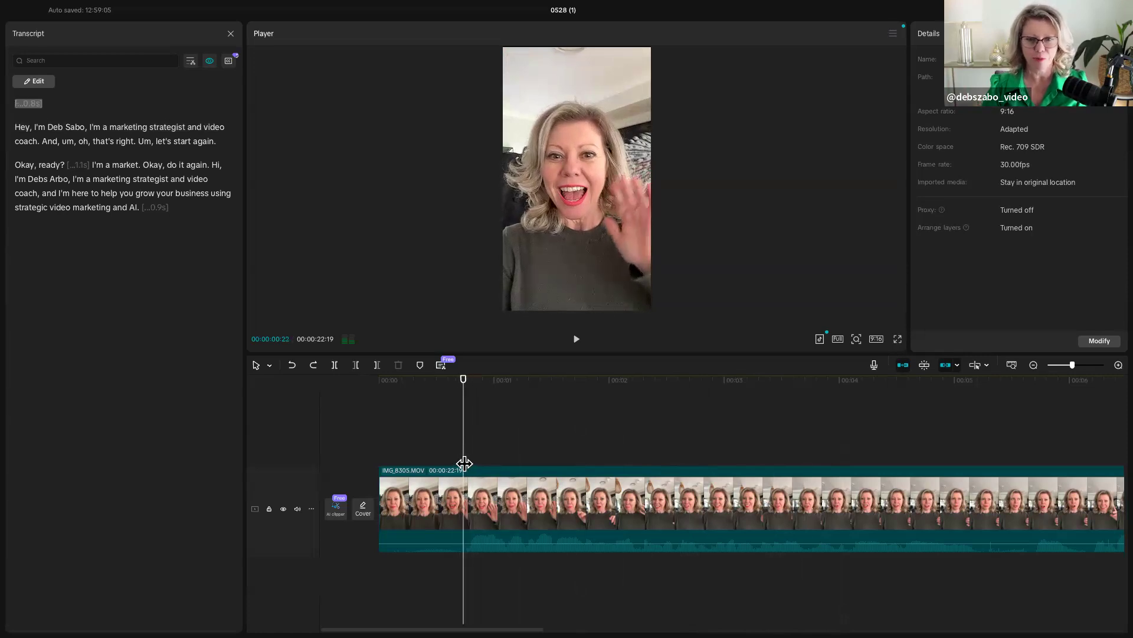
click(335, 366)
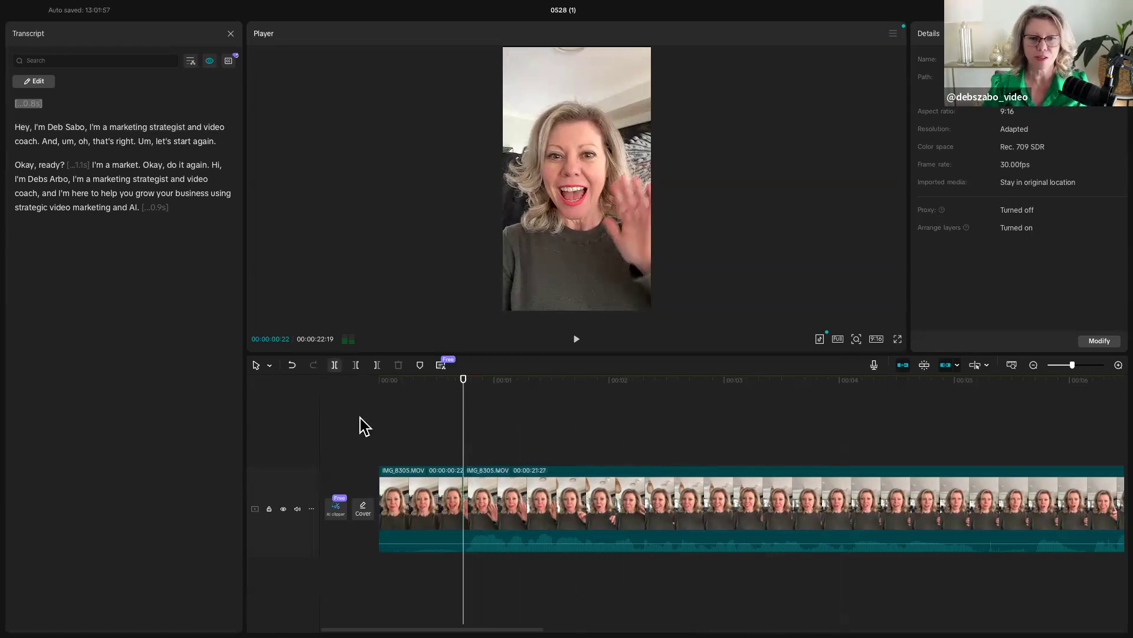
click(403, 485)
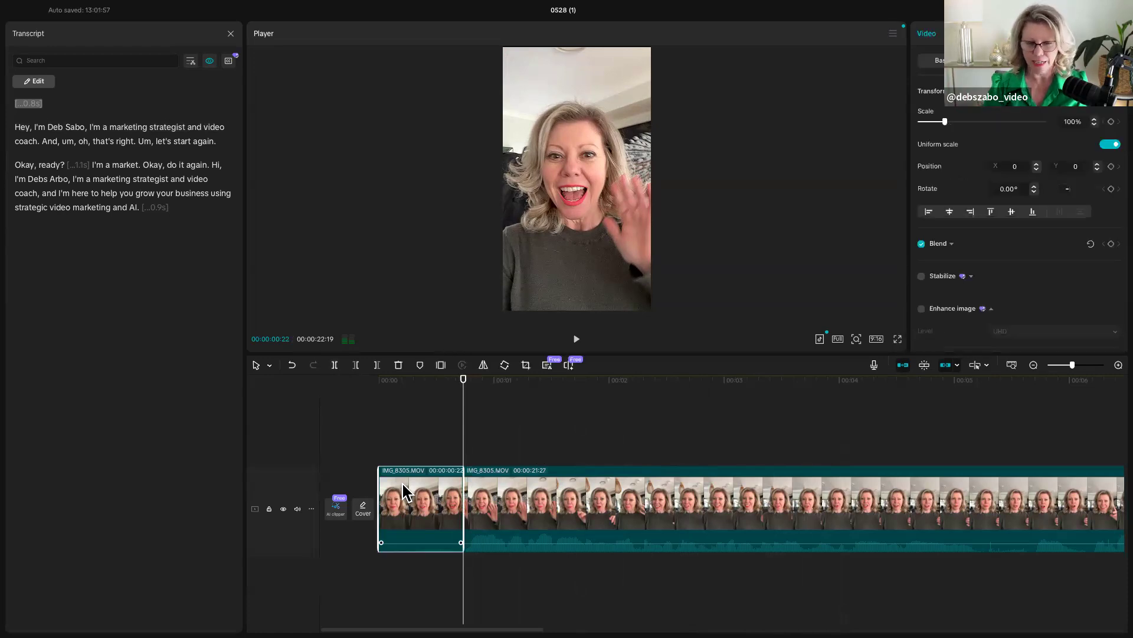
key(Delete)
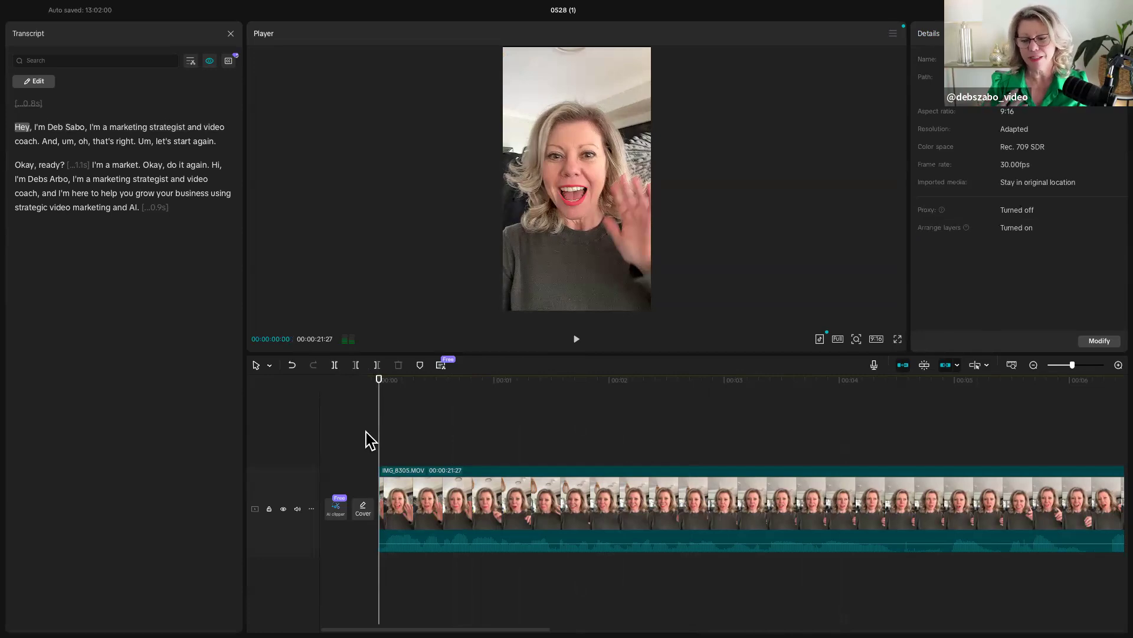
- Play on to 00:00:10:01, remove everything before that point with the delete-left trim, and undo the trim
key(space)
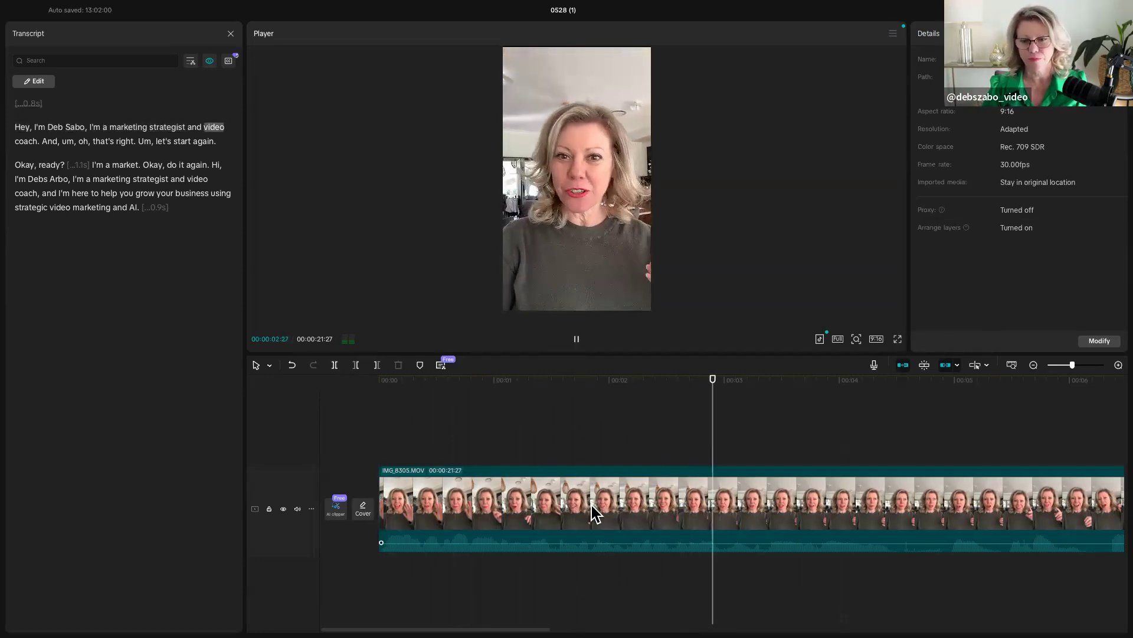
scroll(591, 506, right, 4)
scroll(592, 505, right, 5)
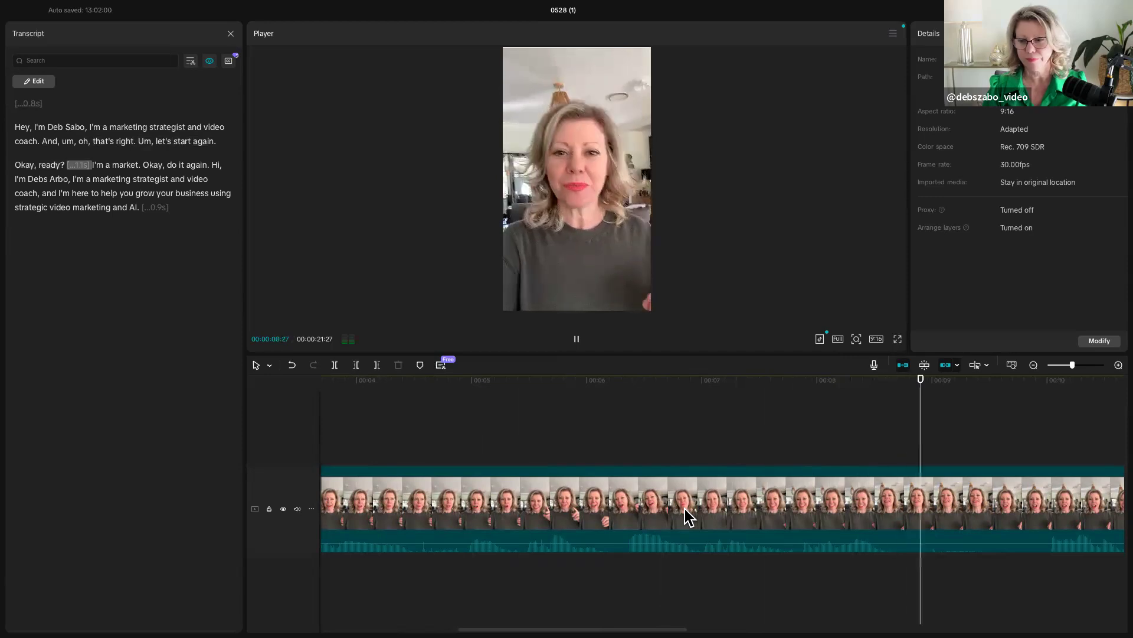
key(space)
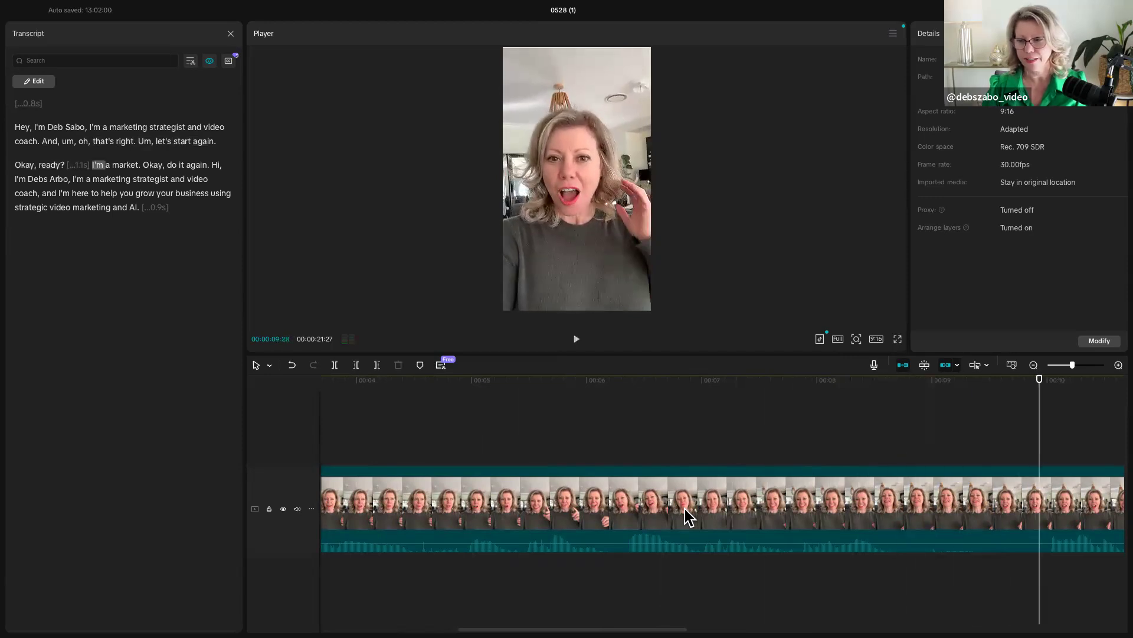
key(Right)
key(Right)
key(Right)
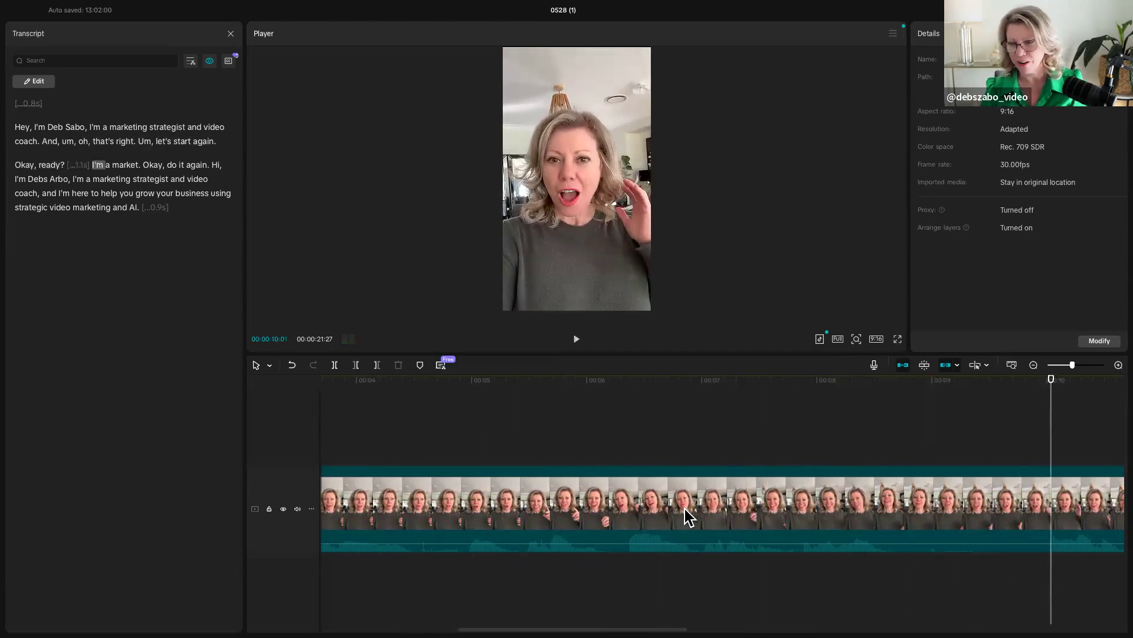
click(356, 365)
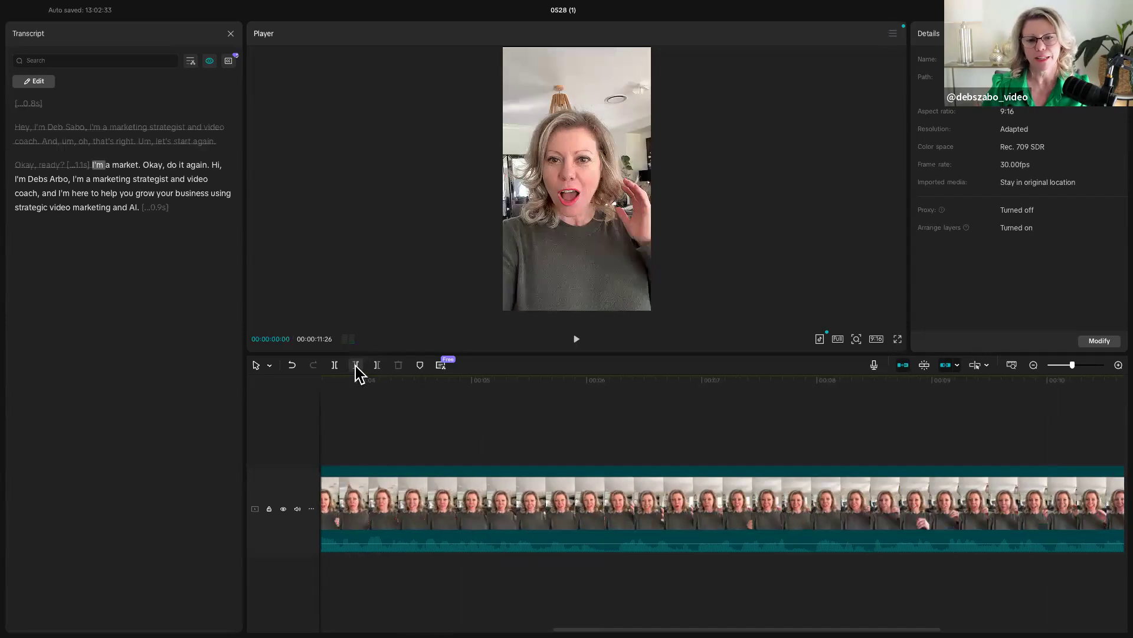
click(292, 365)
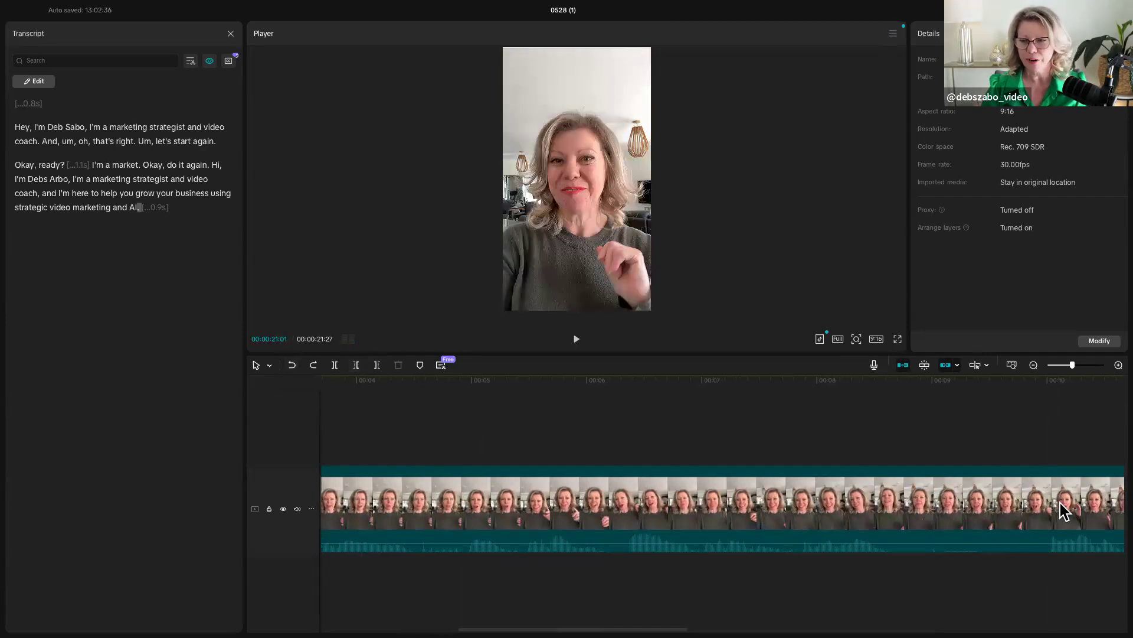
- Scrub through the clip from its beginning to the words "Okay, ready?" to look for the final take
click(1048, 443)
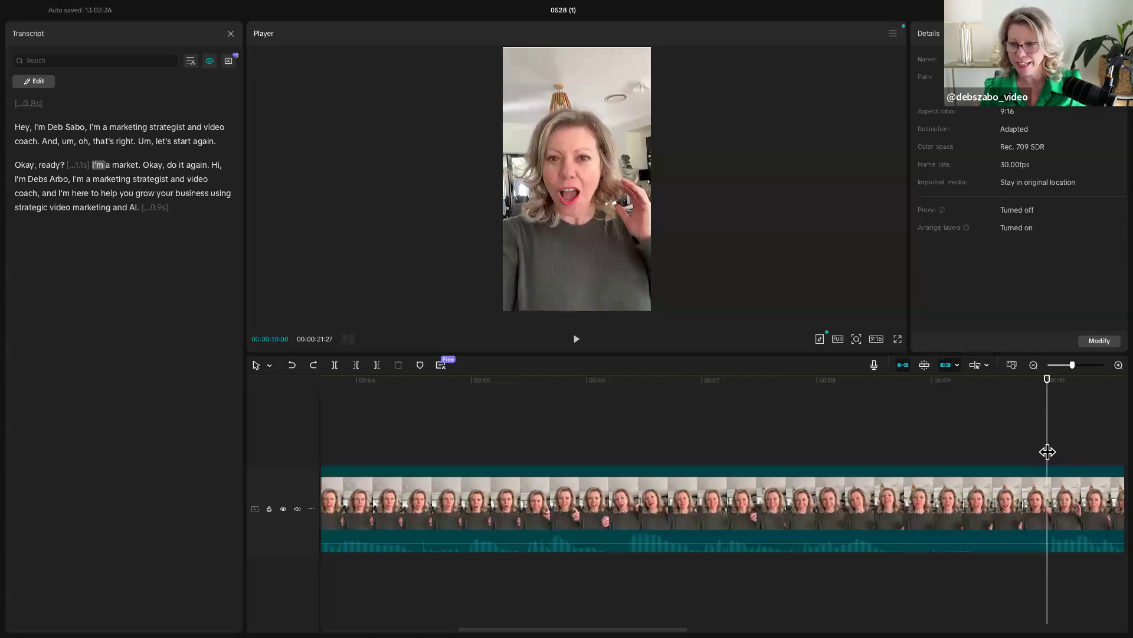
key(Home)
drag(650, 459, 947, 467)
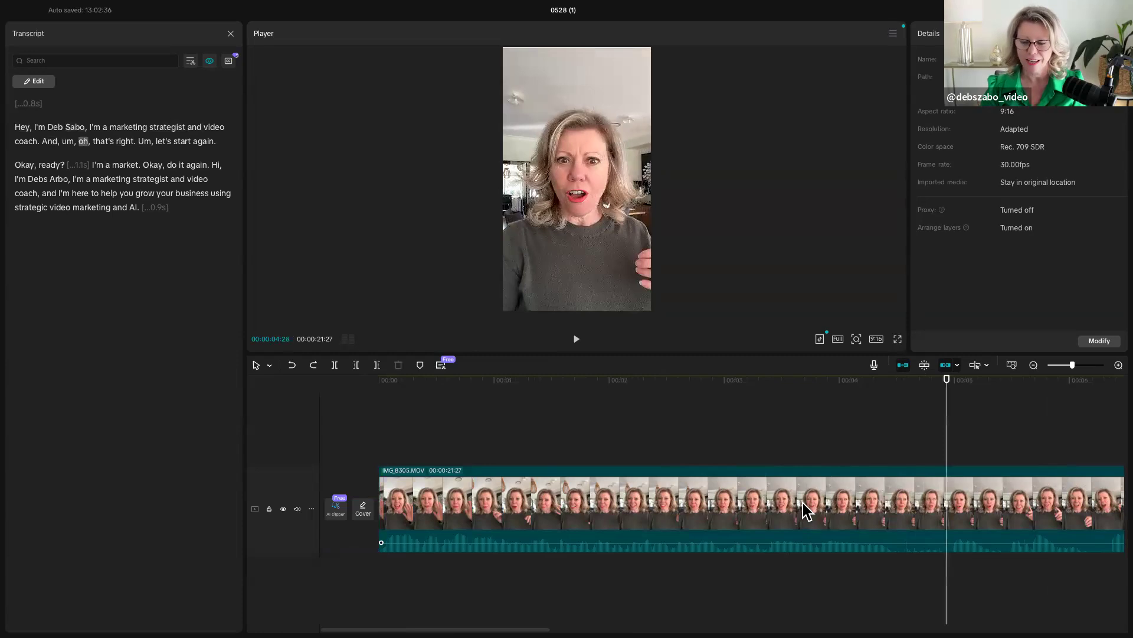
scroll(806, 511, right, 5)
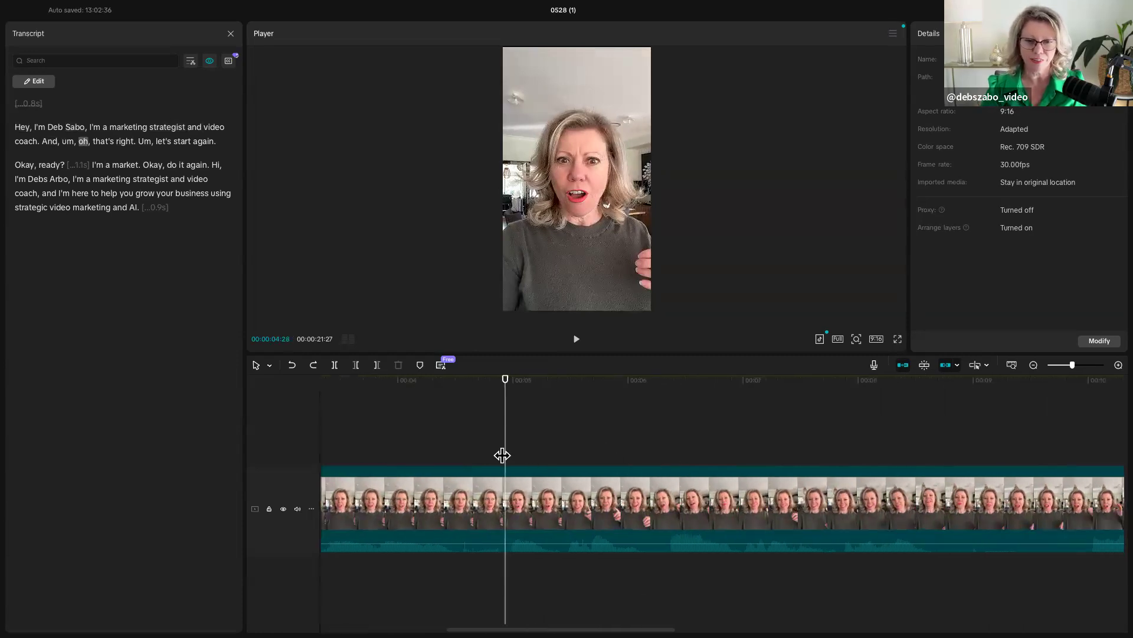
drag(502, 457, 932, 480)
scroll(933, 480, right, 2)
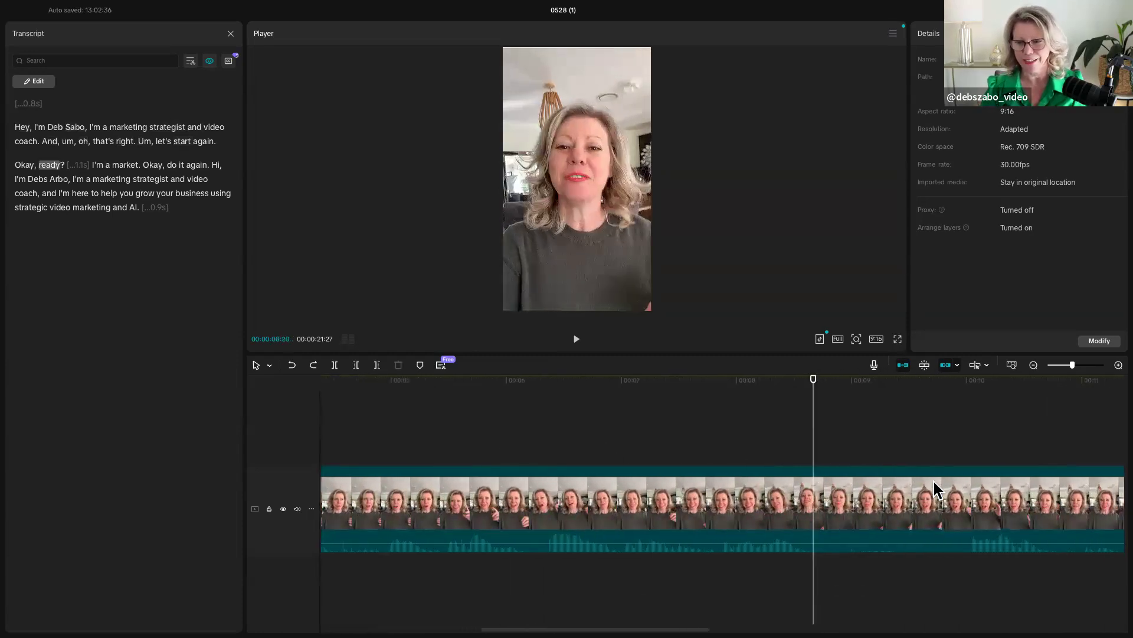
- Locate the final take at "Hi" through the transcript and split the clip there at 00:00:13:00
click(212, 166)
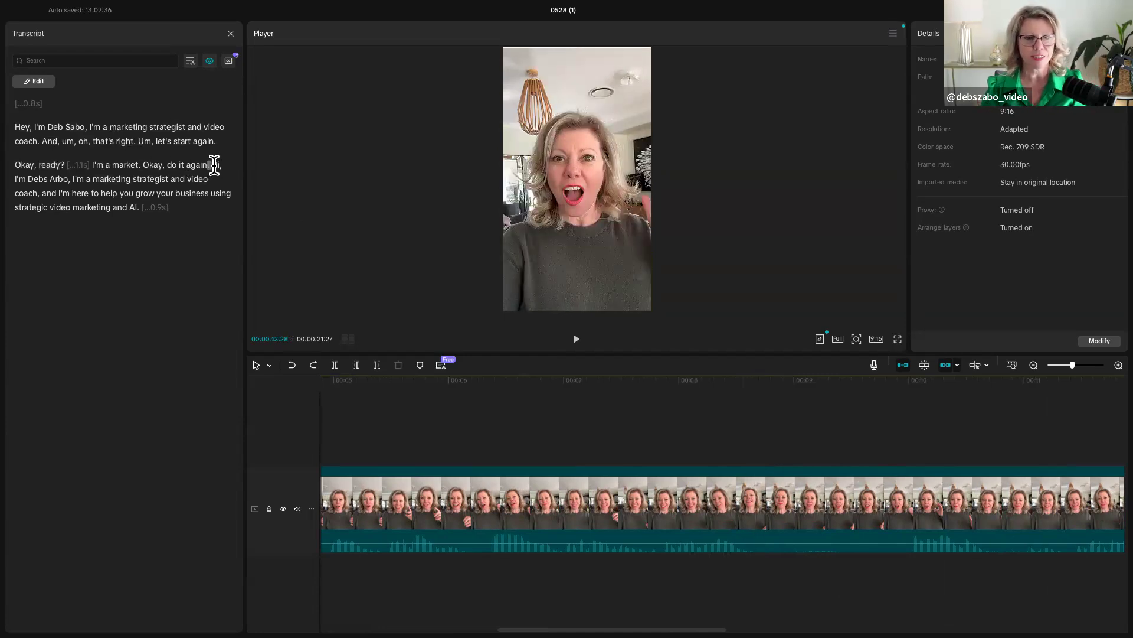
scroll(891, 410, right, 4)
scroll(892, 411, right, 4)
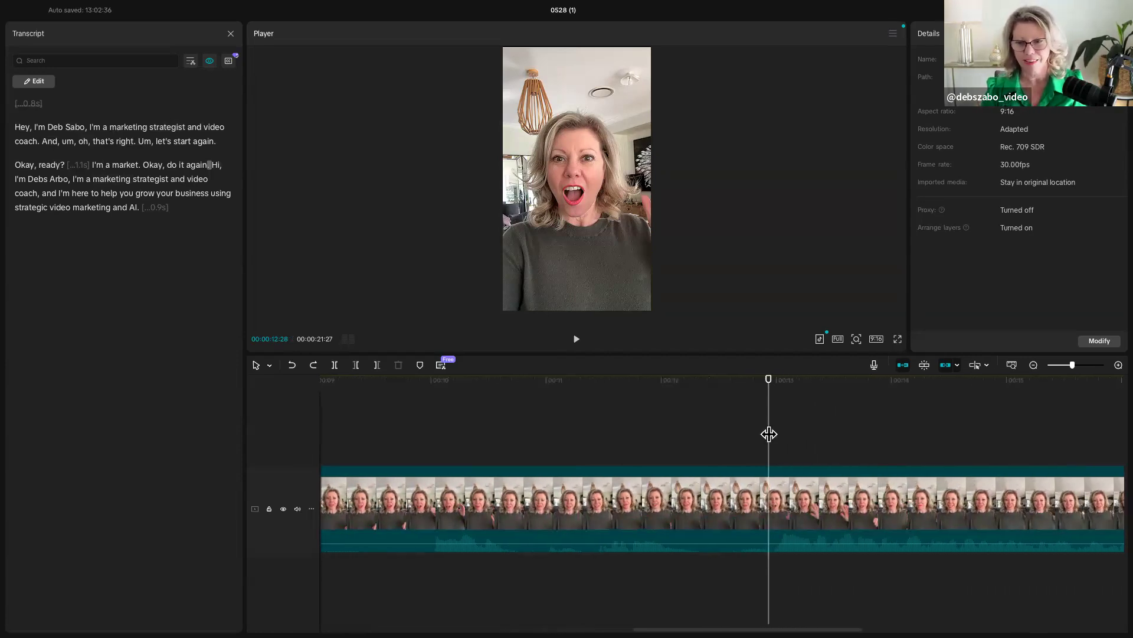
drag(769, 435, 773, 436)
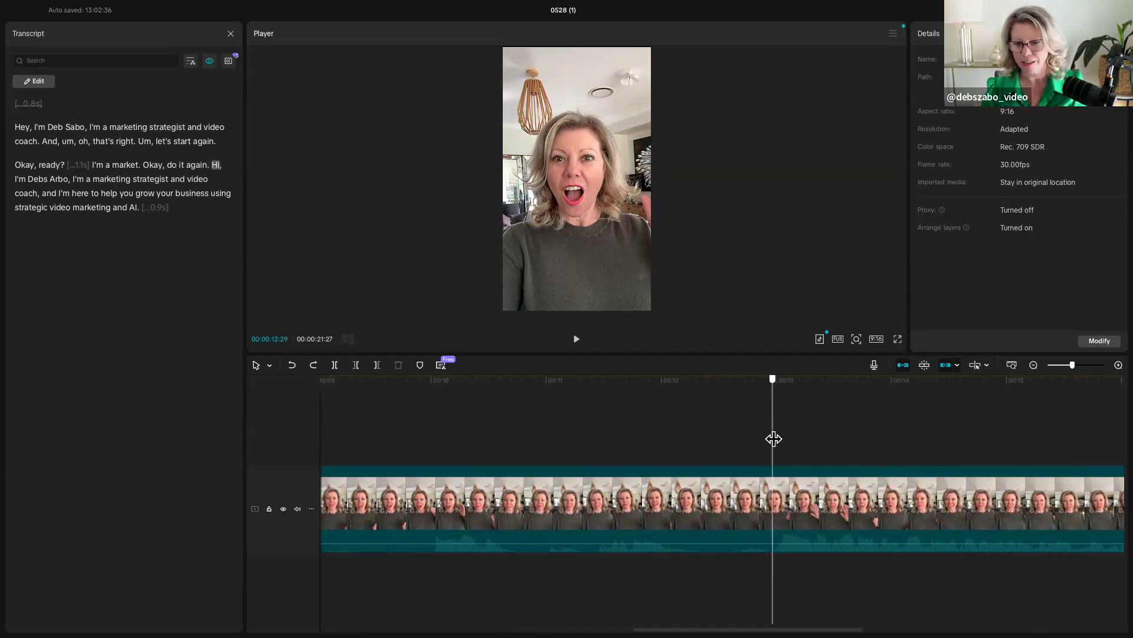
click(1118, 365)
click(1119, 365)
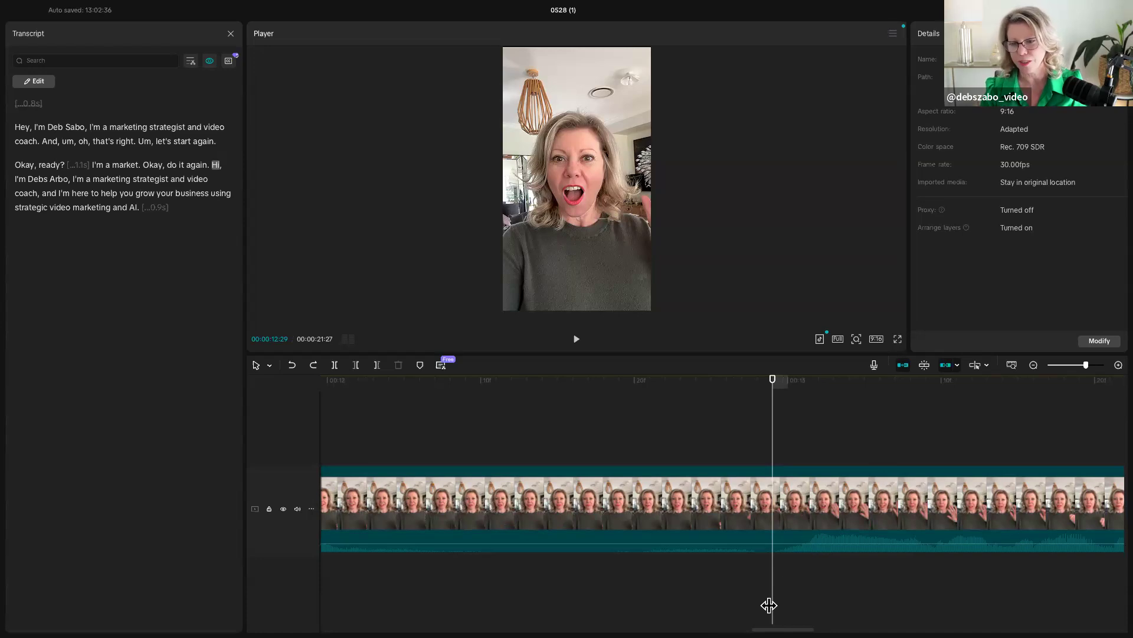
key(Left)
key(Left)
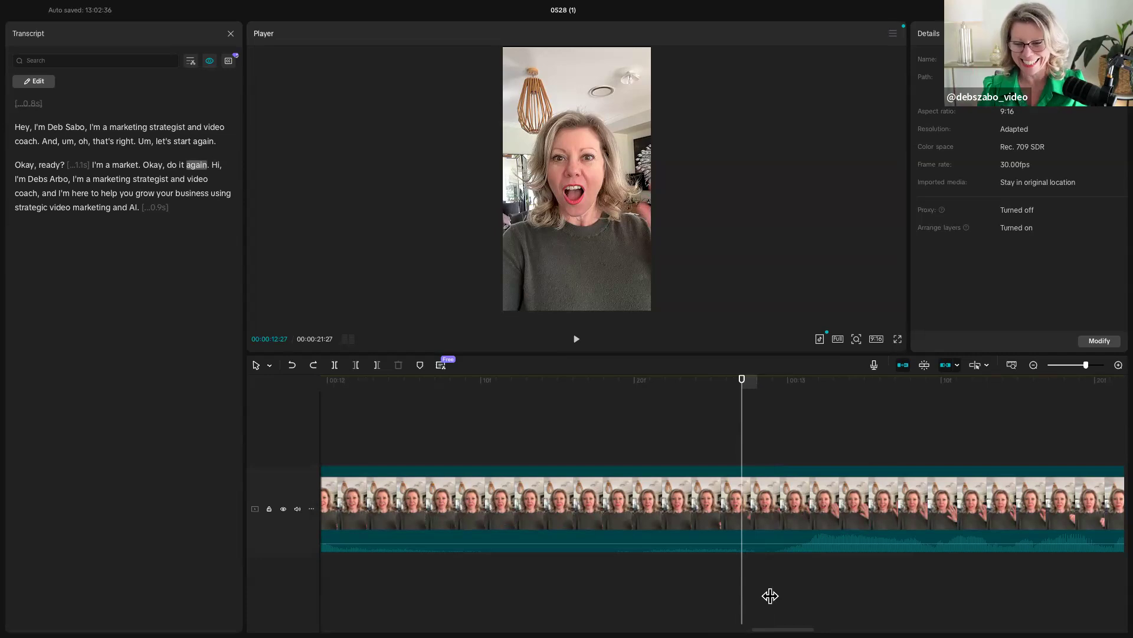
key(Right)
key(Right)
key(Right)
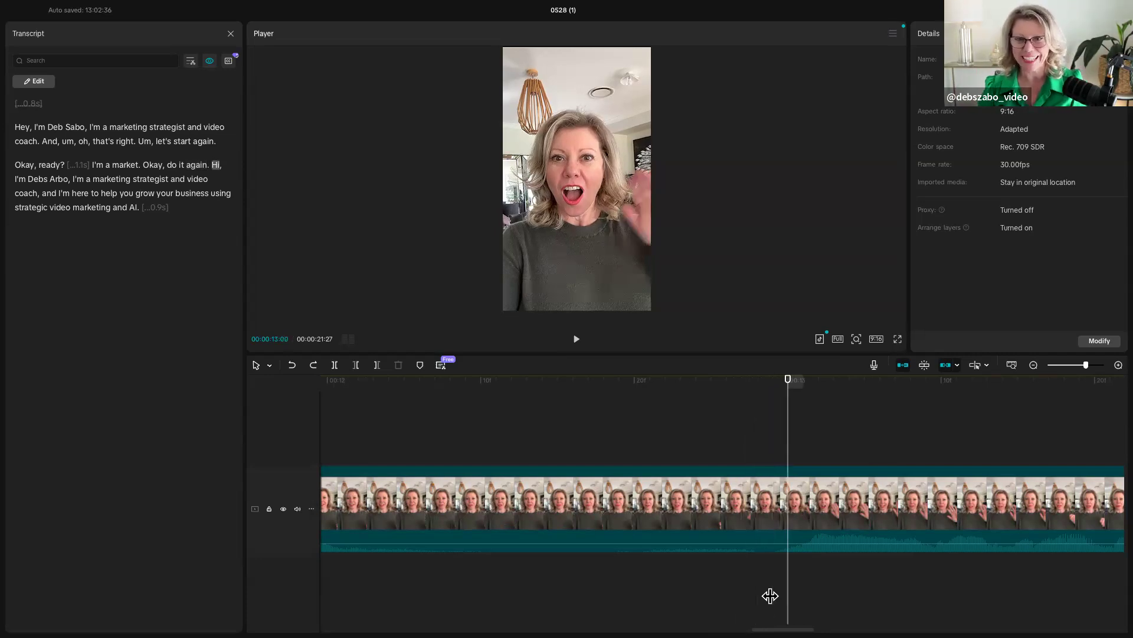
click(335, 370)
- Delete the clip section before the 00:00:13:00 split, and undo the deletion
click(479, 510)
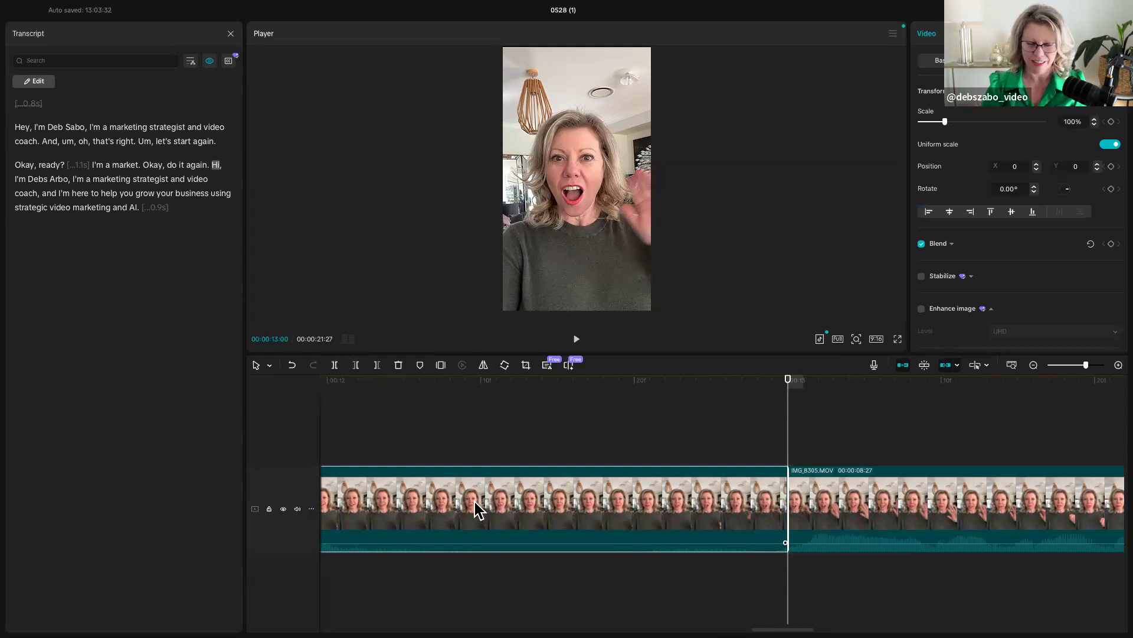
key(Delete)
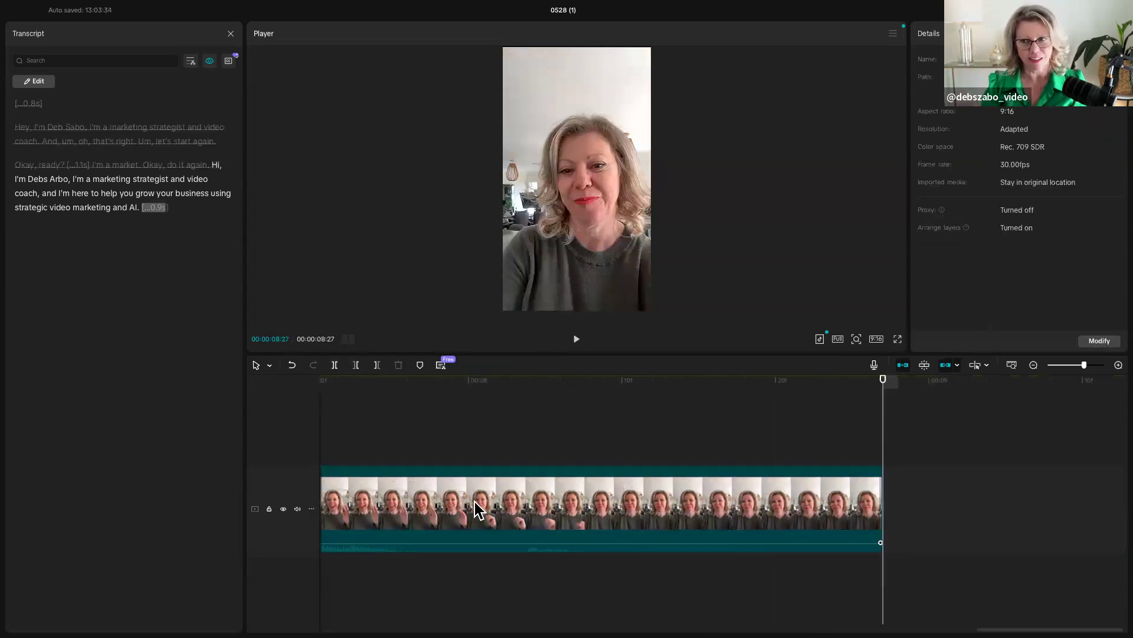
click(292, 366)
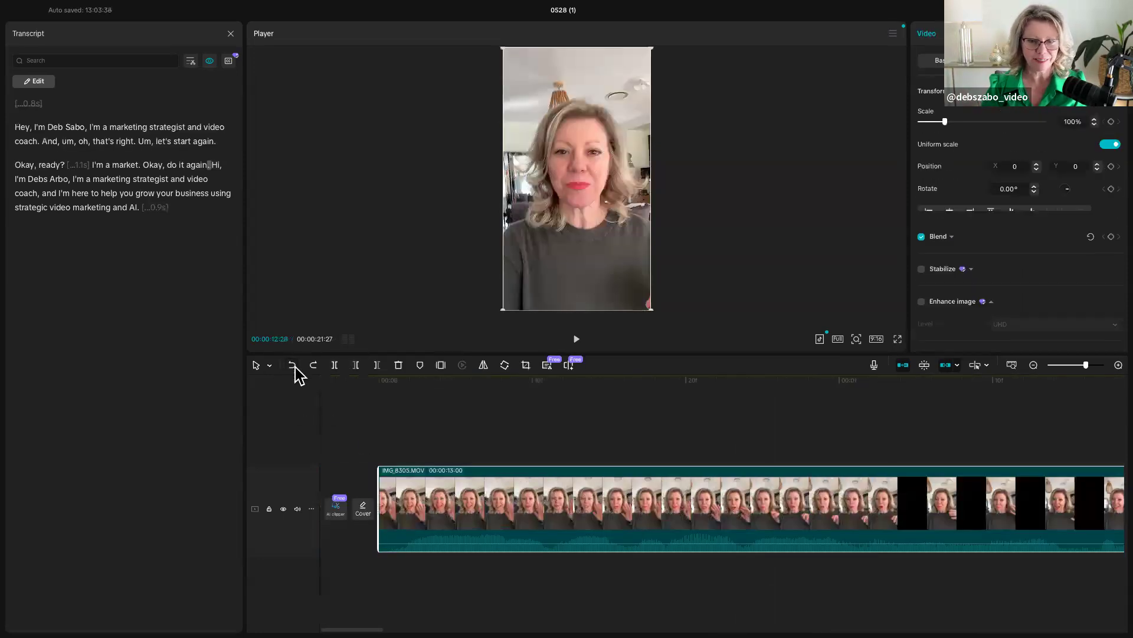
scroll(1026, 481, right, 10)
scroll(1026, 479, right, 10)
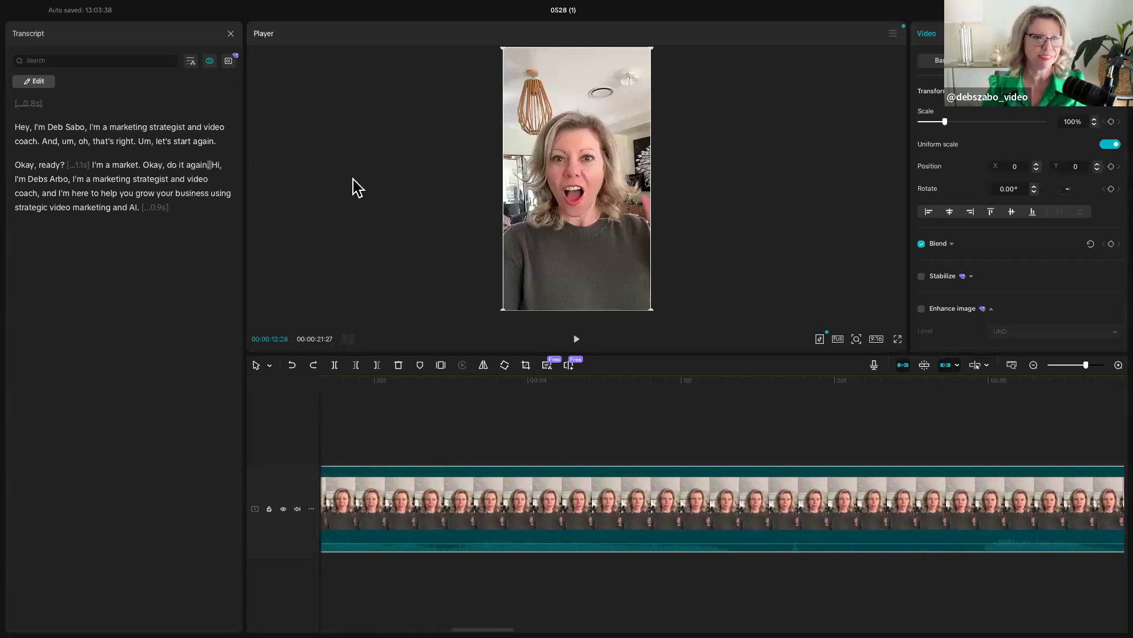
- Undo the split at 00:00:13:00 in the main clip and remove everything before that point with the delete-left trim
click(893, 403)
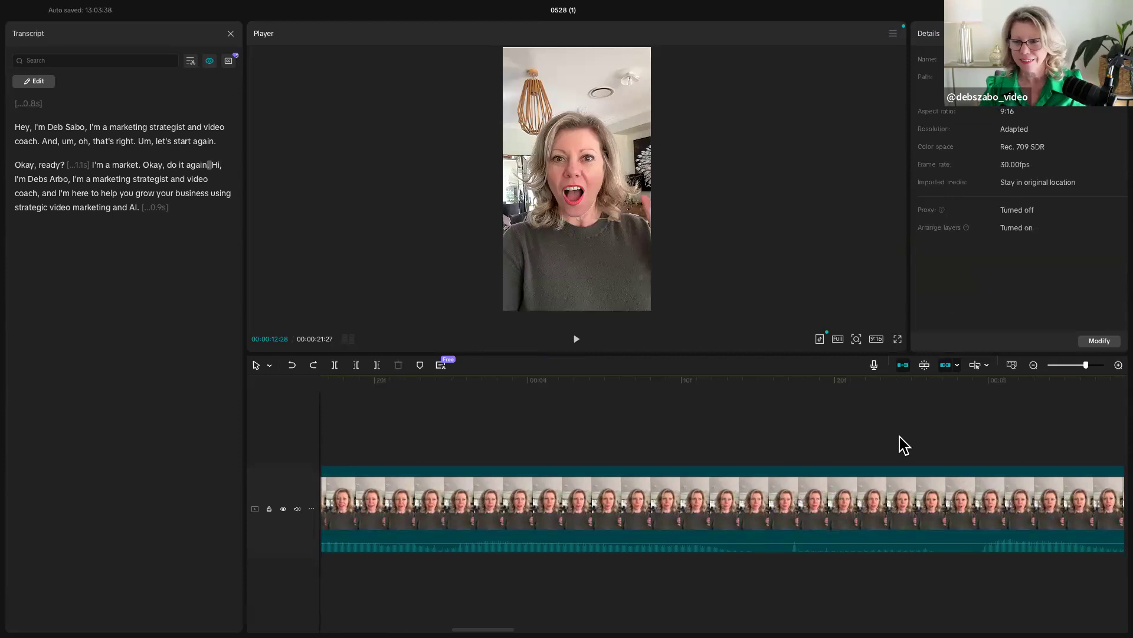
scroll(903, 444, right, 2)
click(1033, 365)
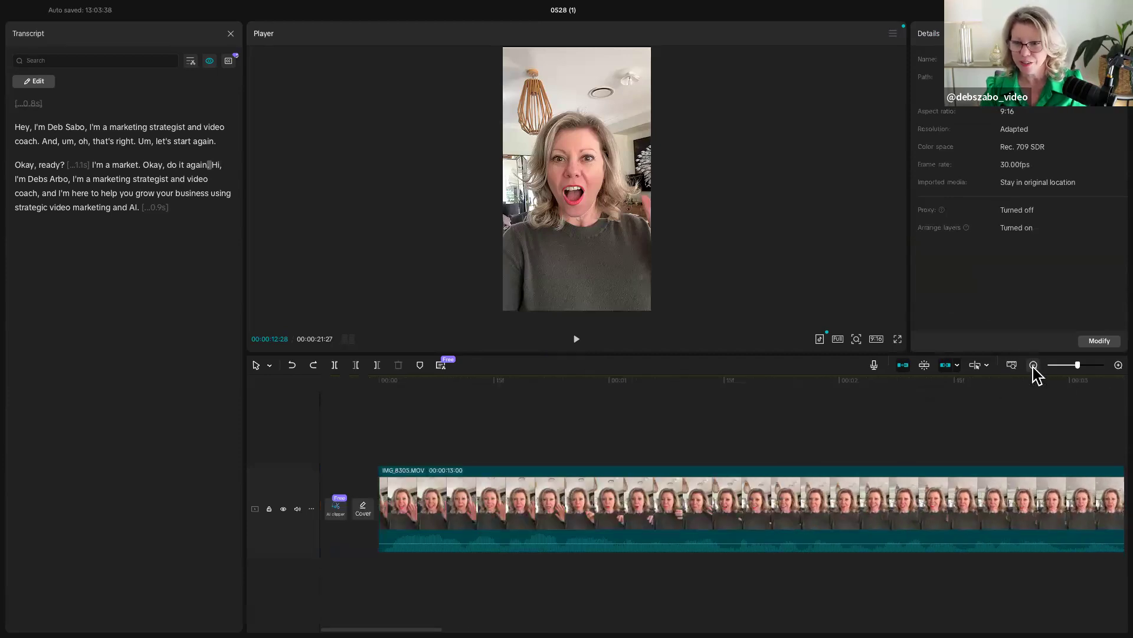
click(1034, 365)
scroll(957, 456, right, 5)
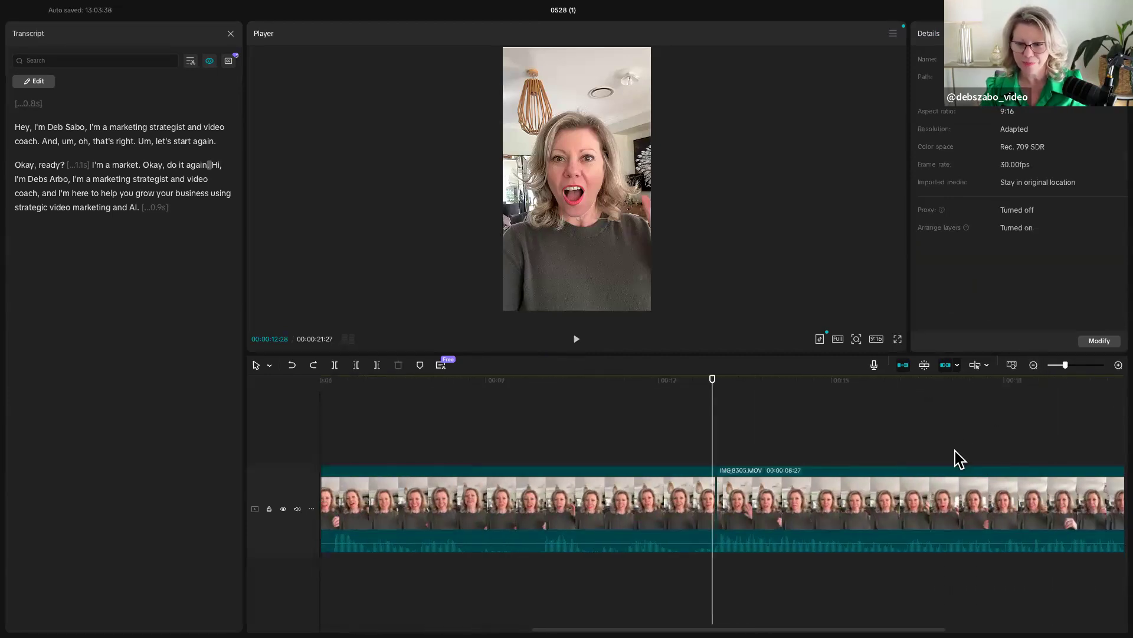
click(716, 453)
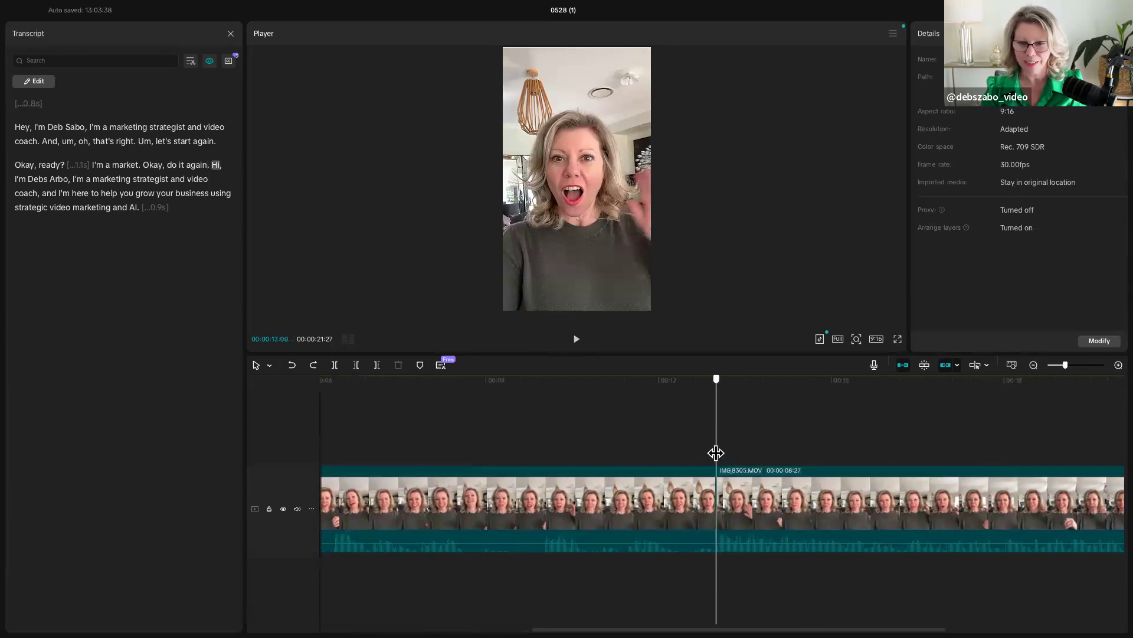
click(291, 365)
click(714, 458)
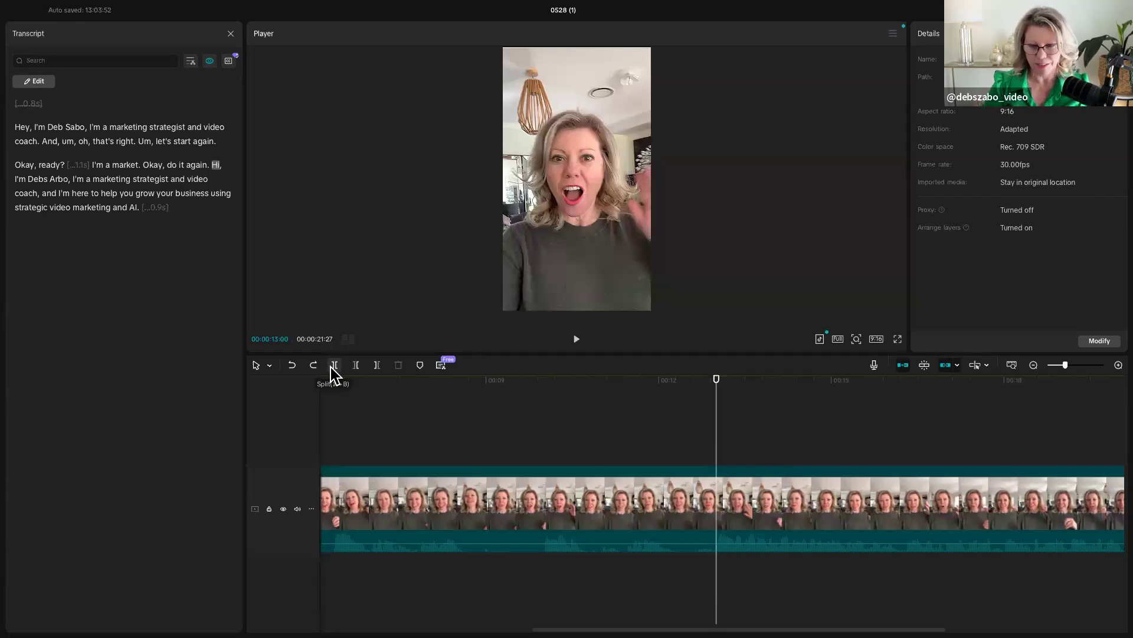
click(357, 365)
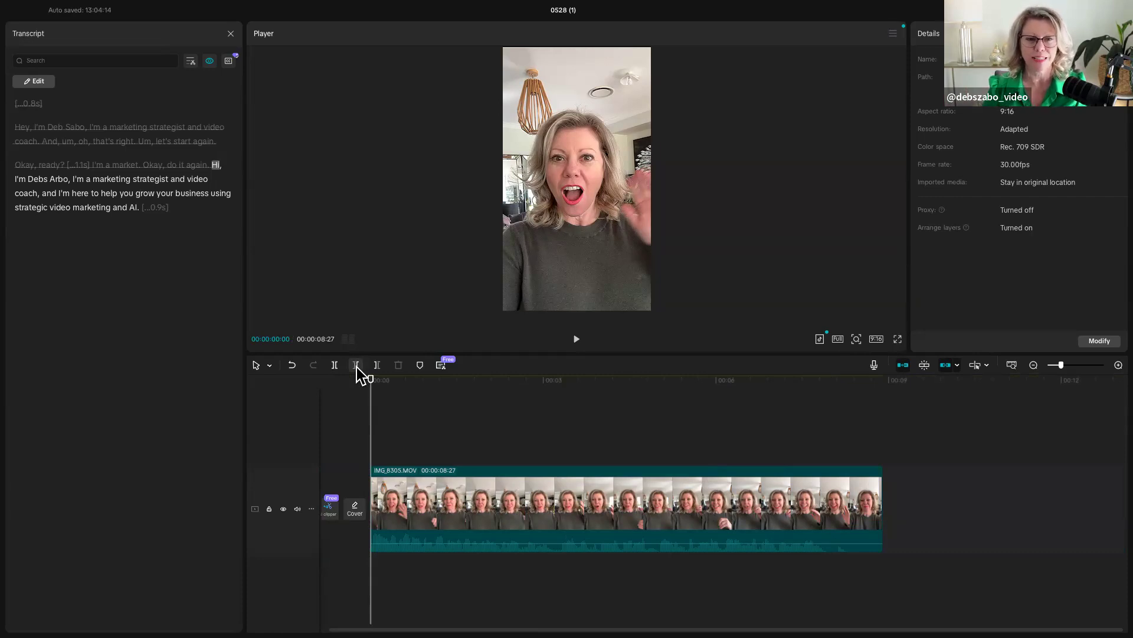
- Play the start of the remaining take and remove everything after 00:00:07:27 with the delete-right trim
key(space)
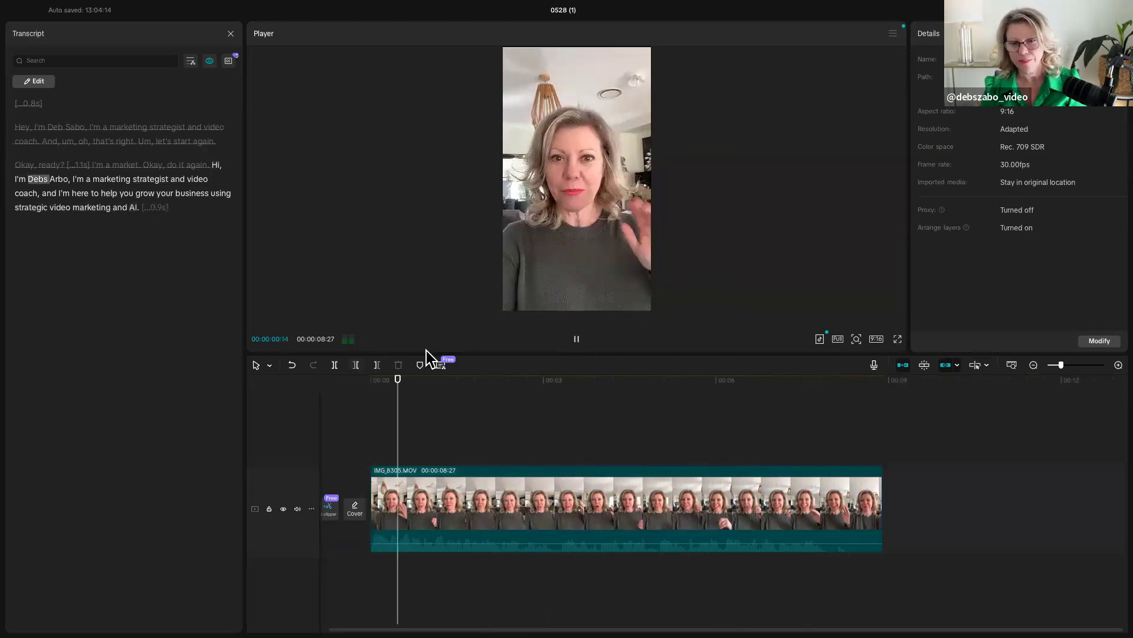
key(space)
drag(413, 435, 825, 471)
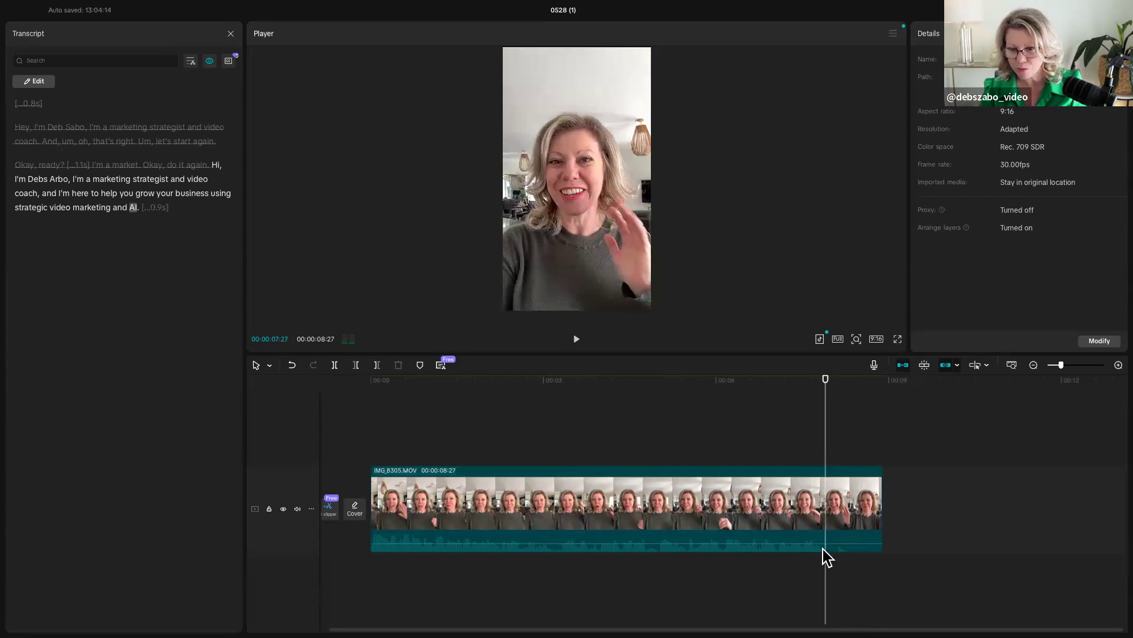
click(377, 366)
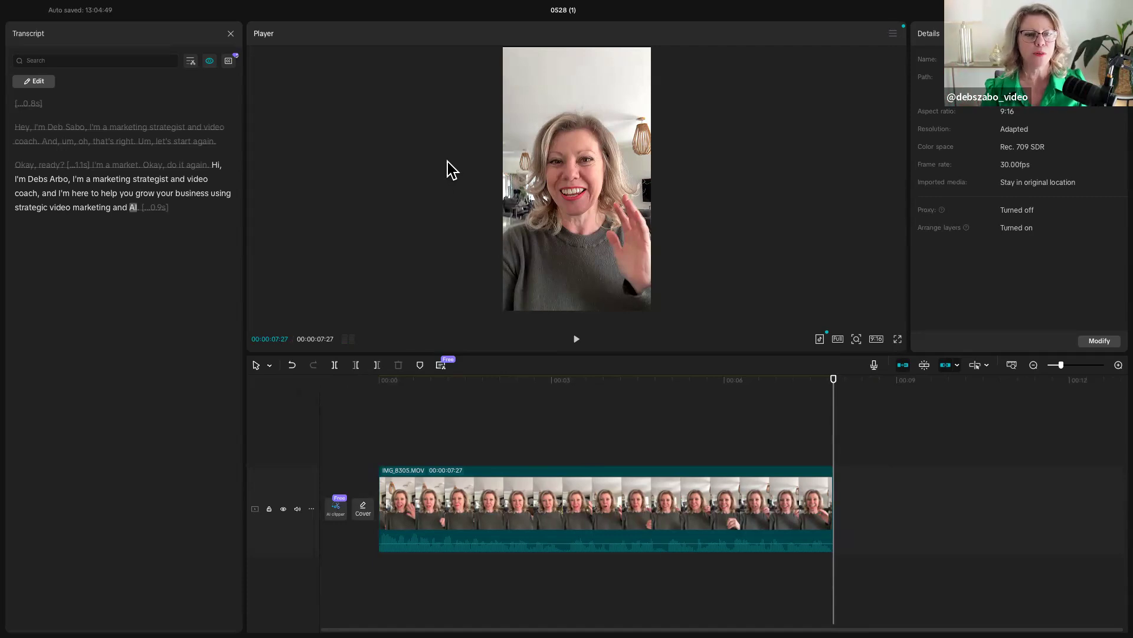
- Close the transcript and place IMG_7103.MOV from the project media as an overlay above the main clip, starting at about 1.5 seconds
click(230, 34)
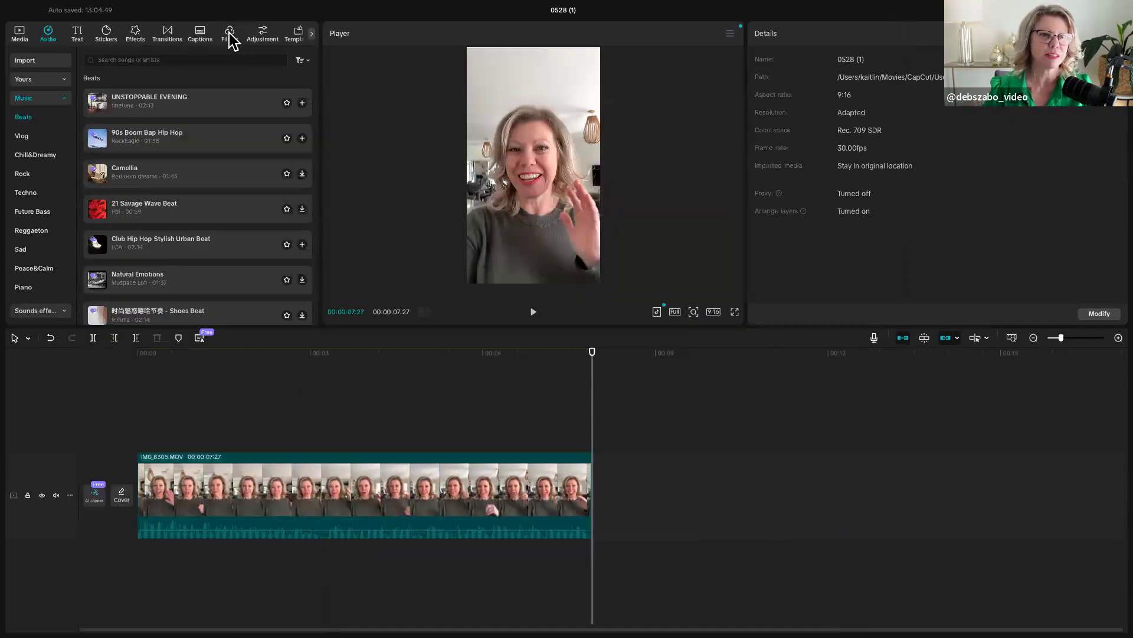
click(22, 35)
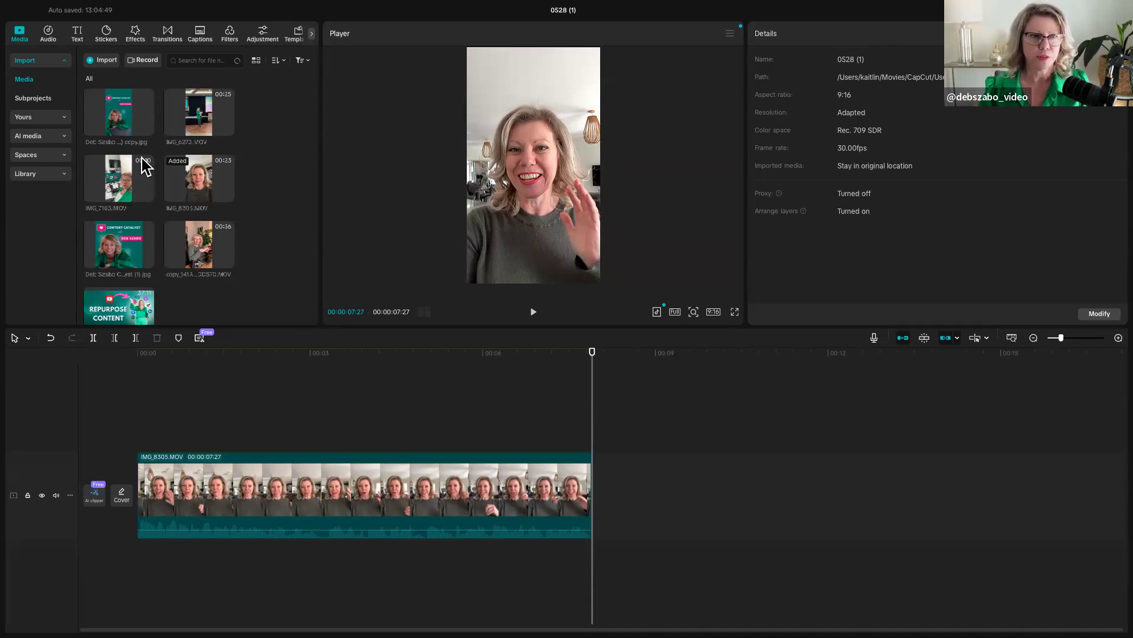
click(115, 190)
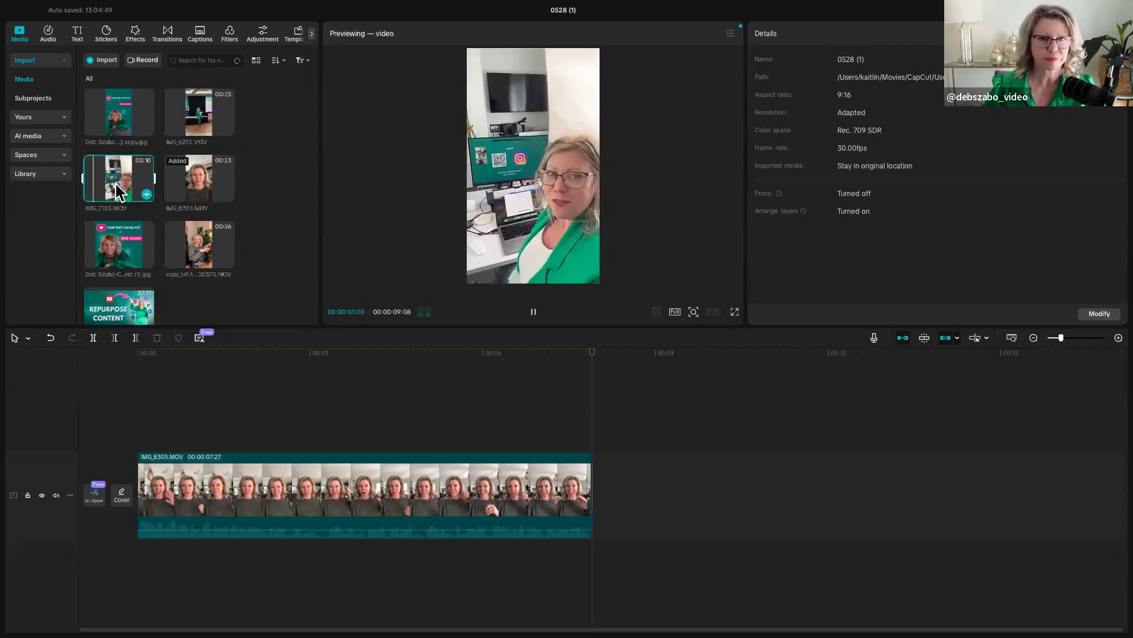
drag(115, 180, 227, 430)
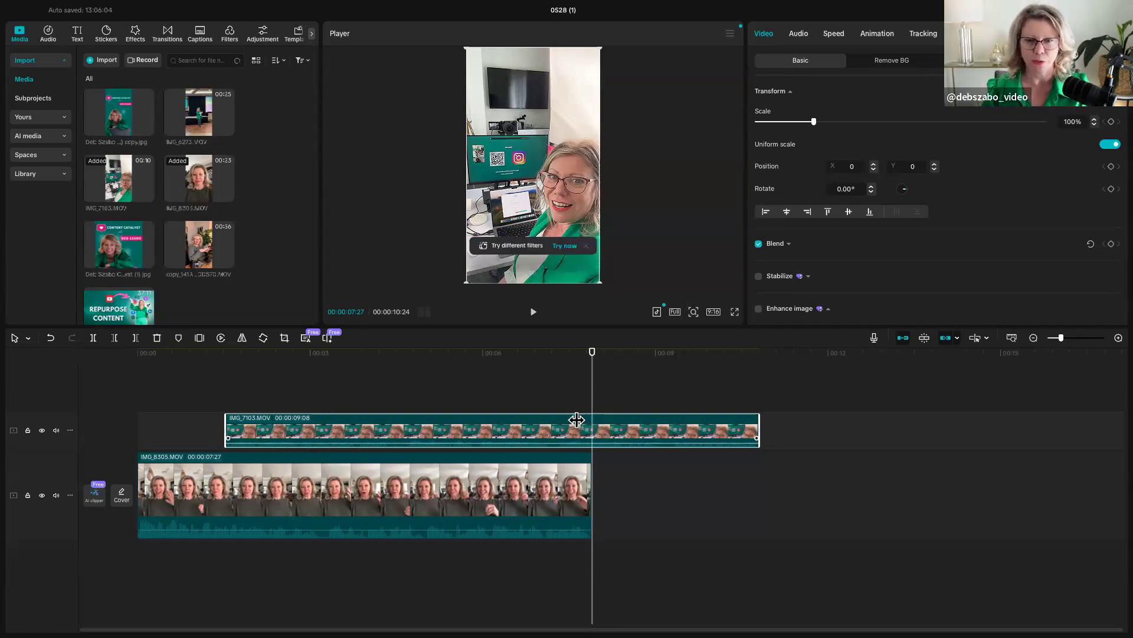
- Split the IMG_7103.MOV overlay at 00:00:04:22 and delete the section before the split
drag(592, 397, 546, 400)
drag(630, 395, 410, 404)
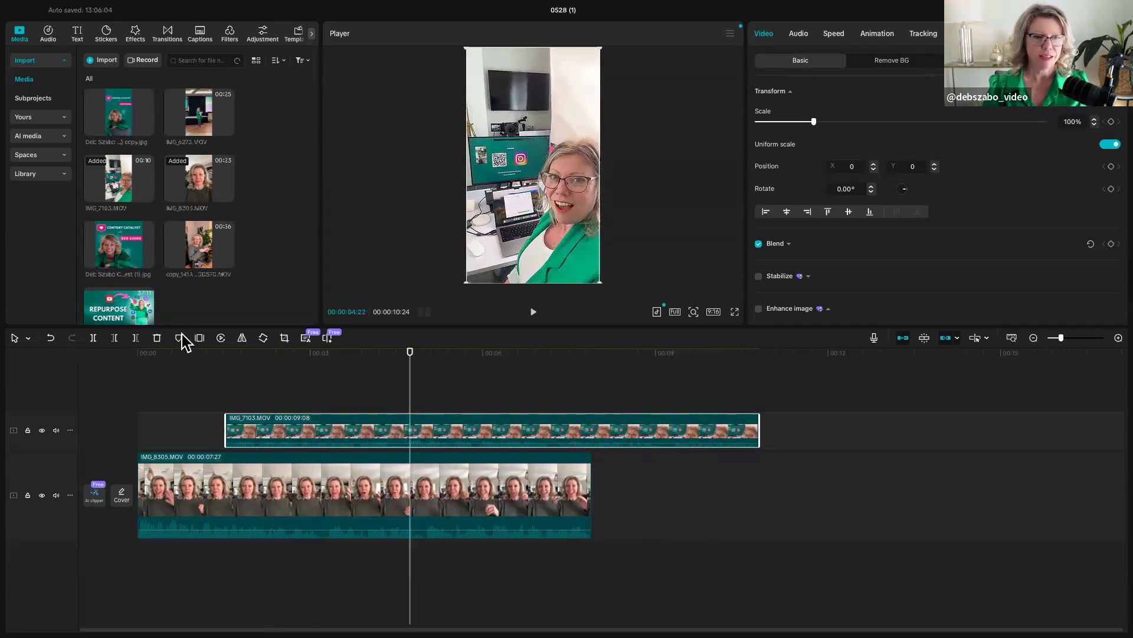
click(90, 340)
click(317, 435)
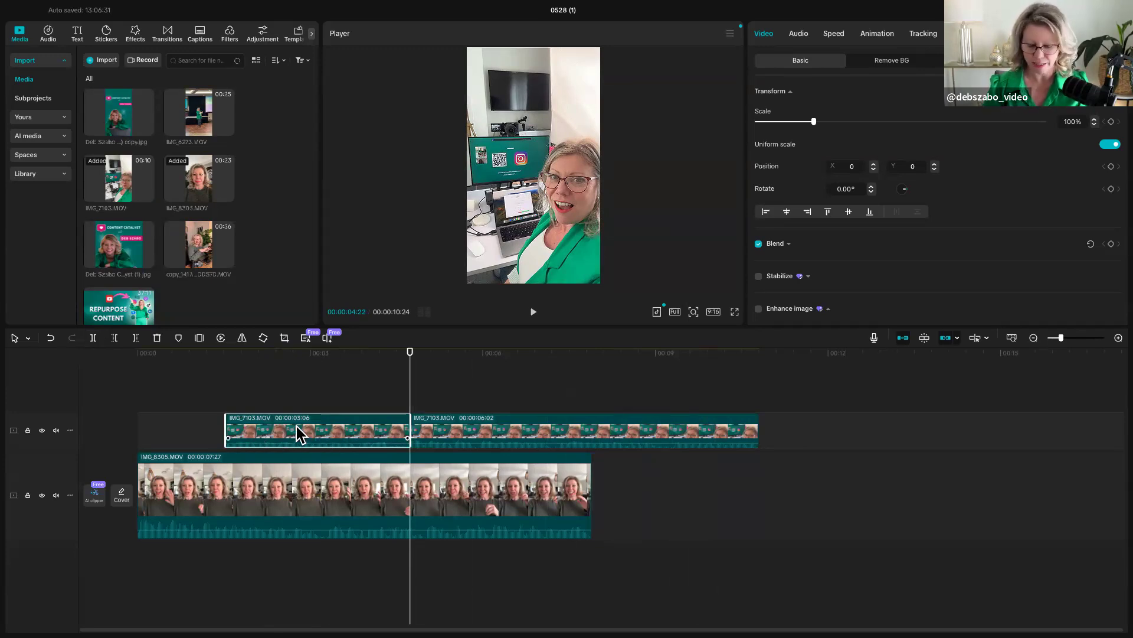
key(Delete)
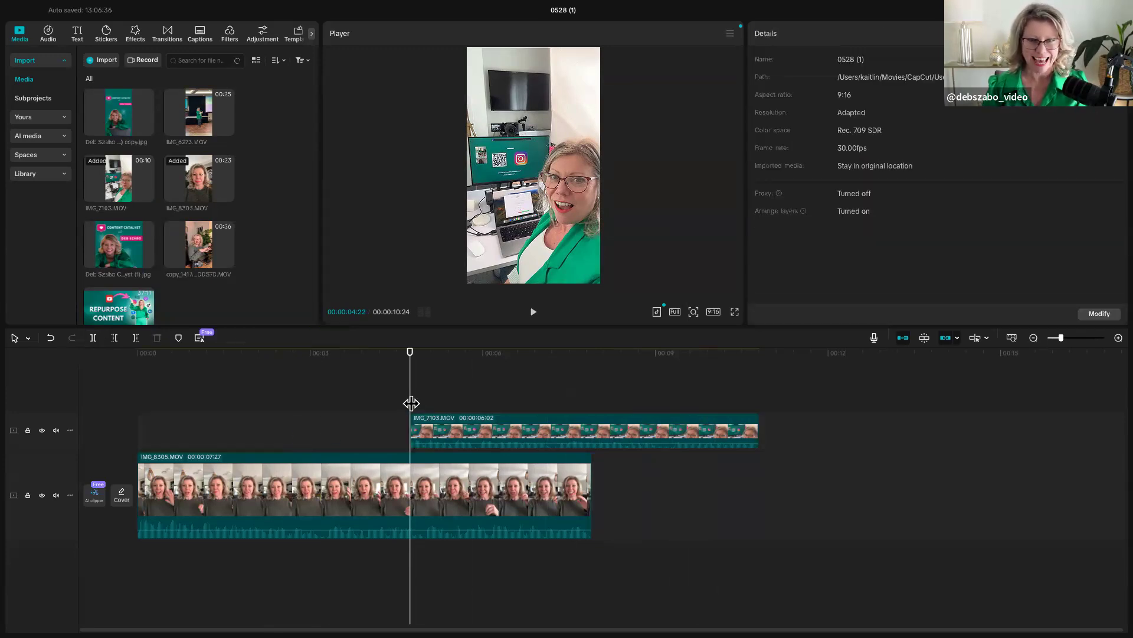
- Undo the delete-right trim made with no clip selected, and trim only the IMG_7103.MOV overlay's end to 00:00:06:02
drag(413, 403, 485, 406)
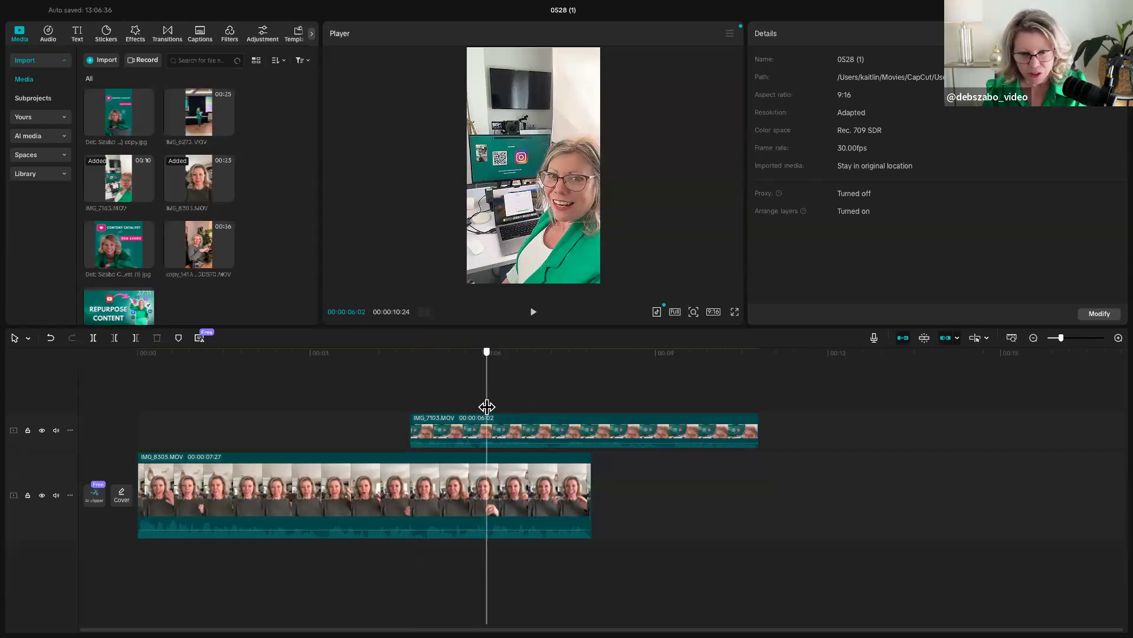
click(134, 336)
key(super+z)
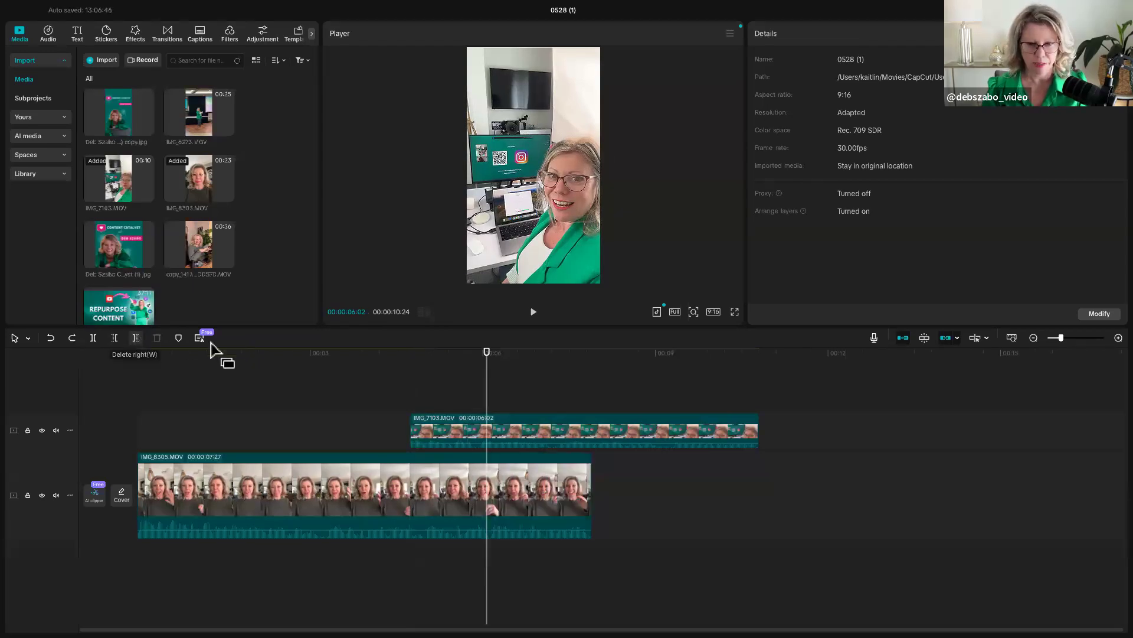
click(435, 440)
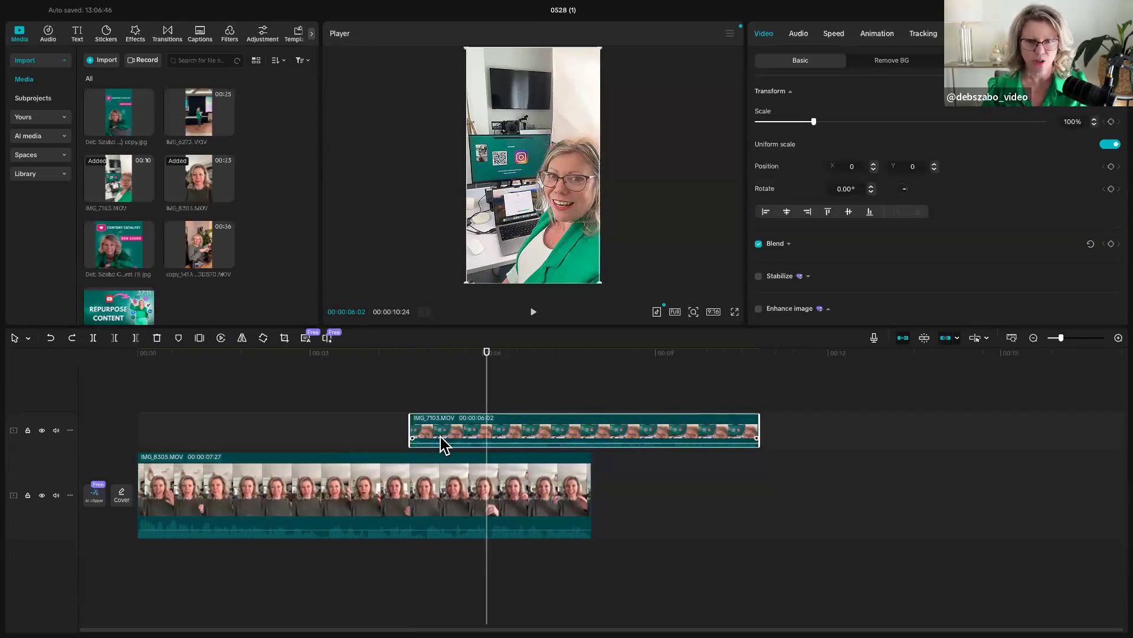
click(135, 337)
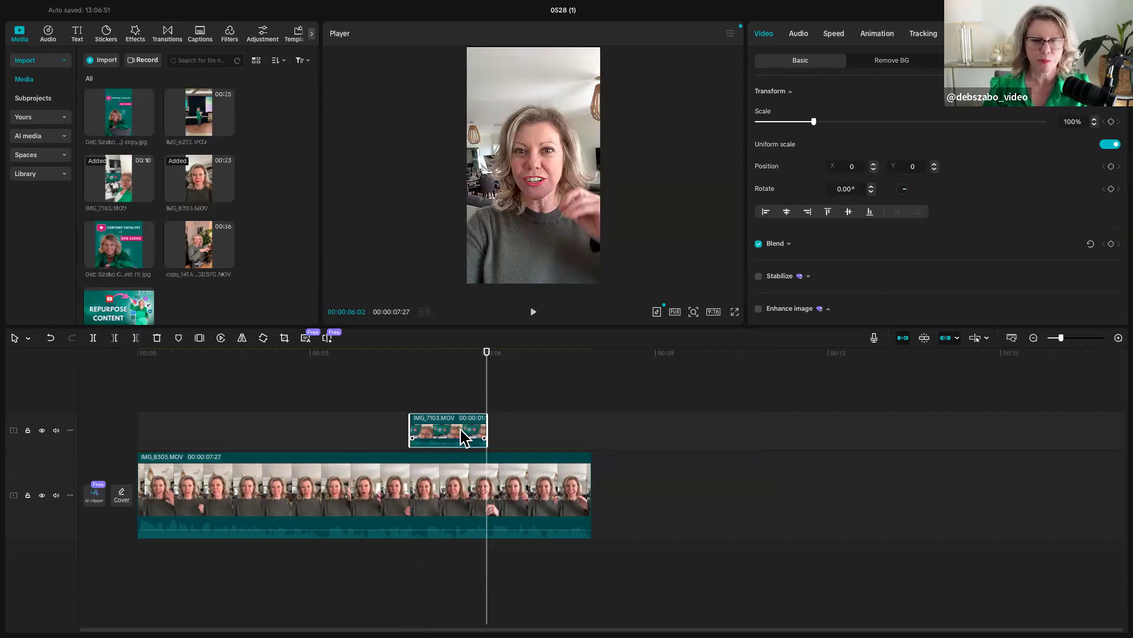
- Move the trimmed overlay to start at about 1.5 seconds and play the video from the beginning through it
drag(464, 440, 282, 431)
key(Home)
key(space)
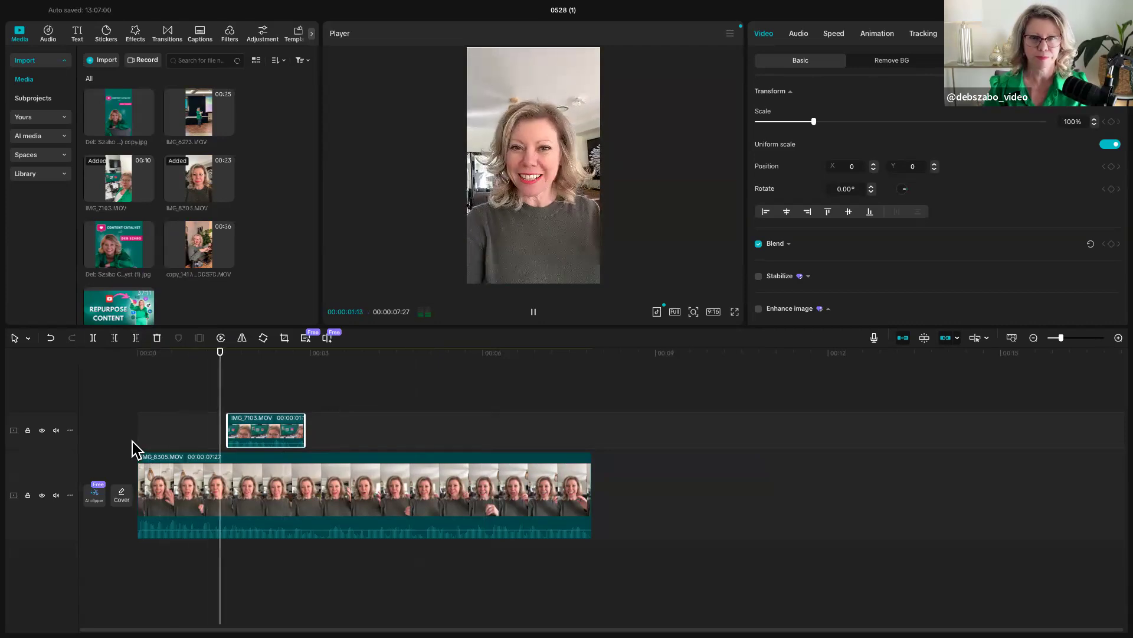
key(space)
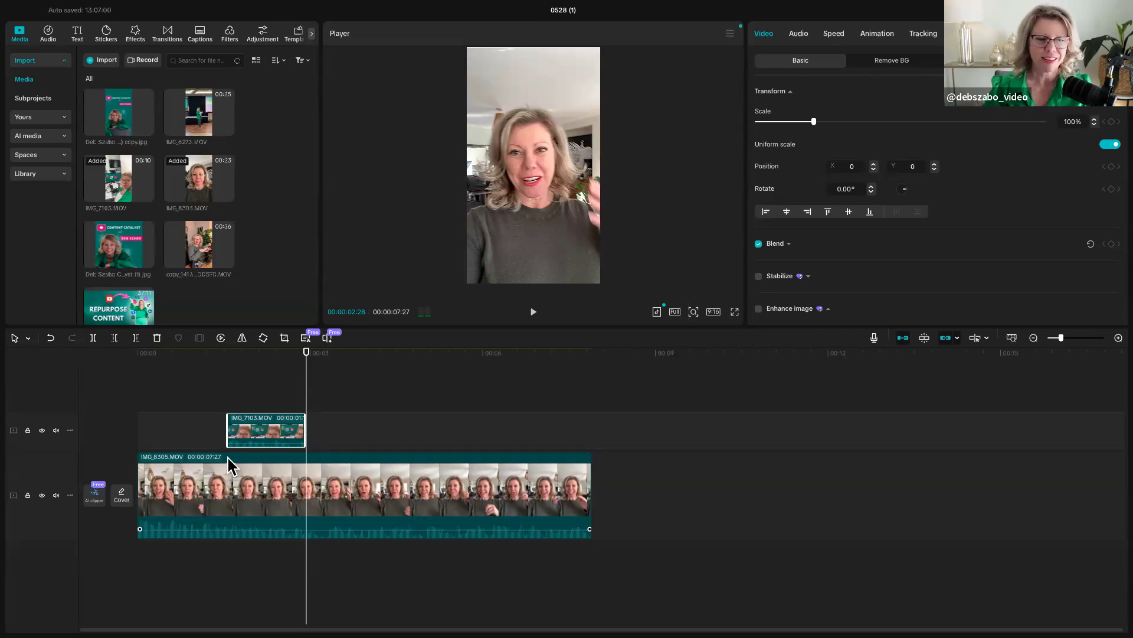
- Mute the IMG_7103.MOV overlay by lowering its volume to -∞ dB, undo the change, and redo it
mouse_move(245, 443)
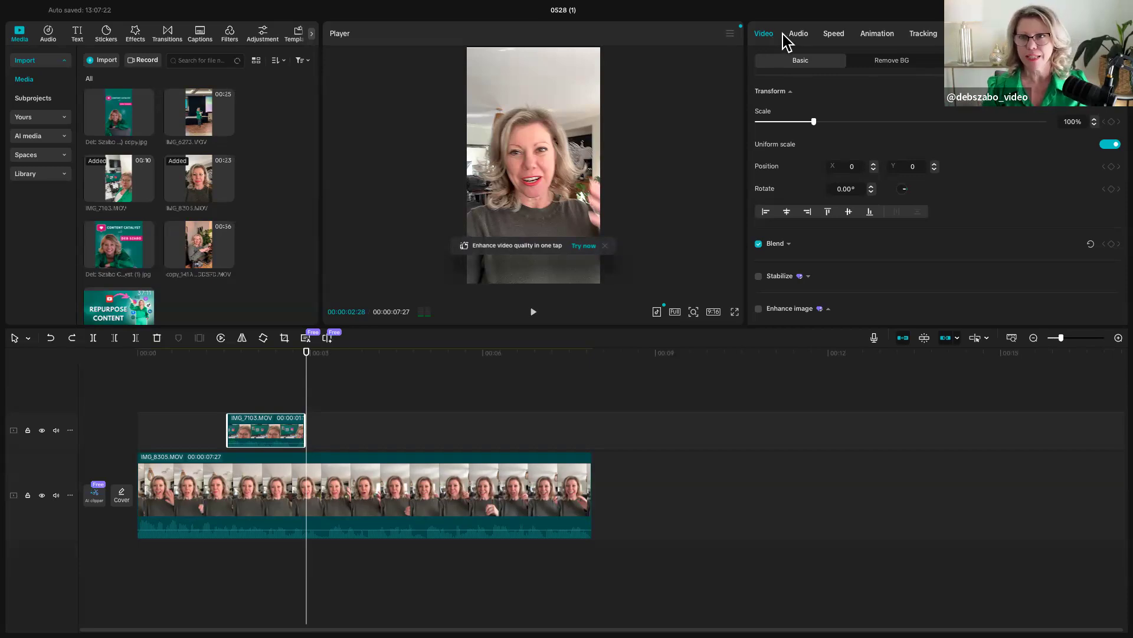
click(799, 34)
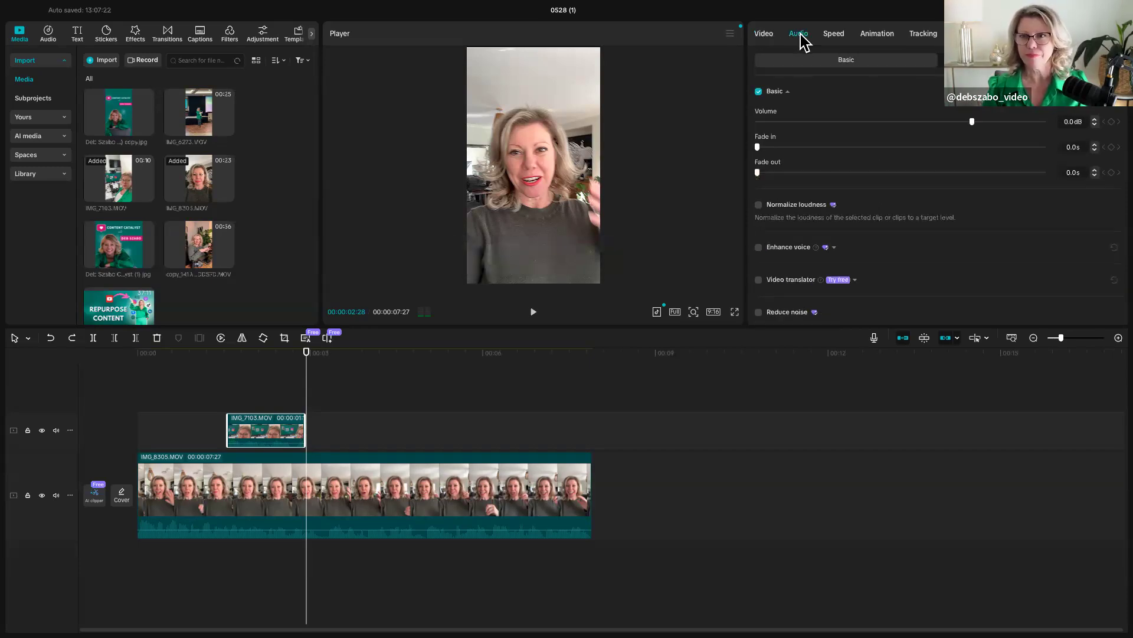
drag(973, 121, 733, 107)
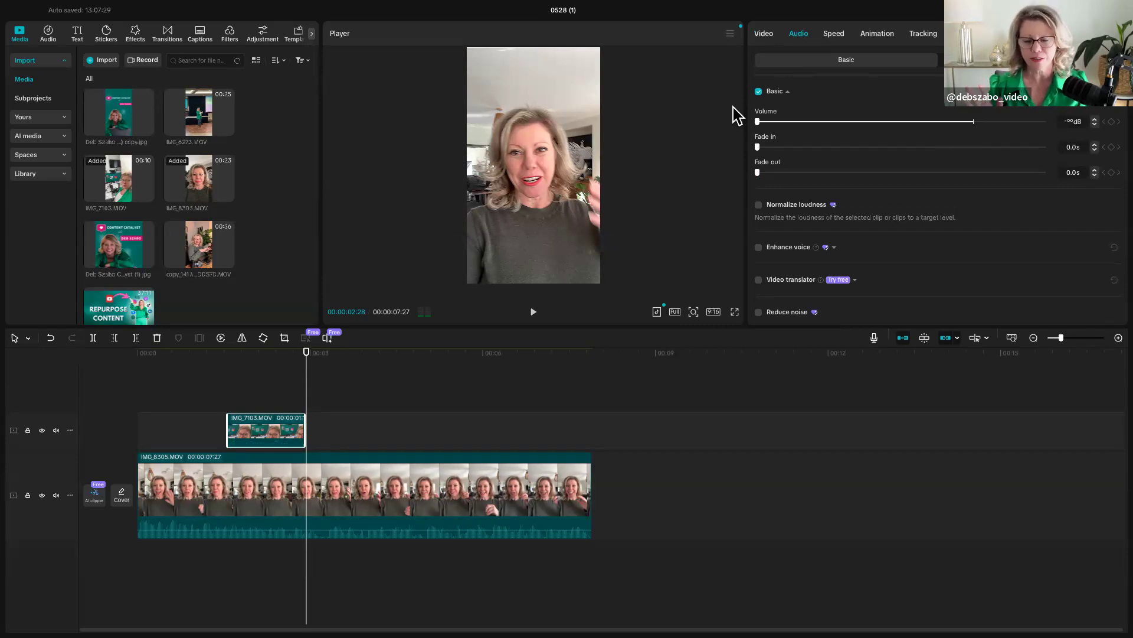
key(super+z)
mouse_move(285, 438)
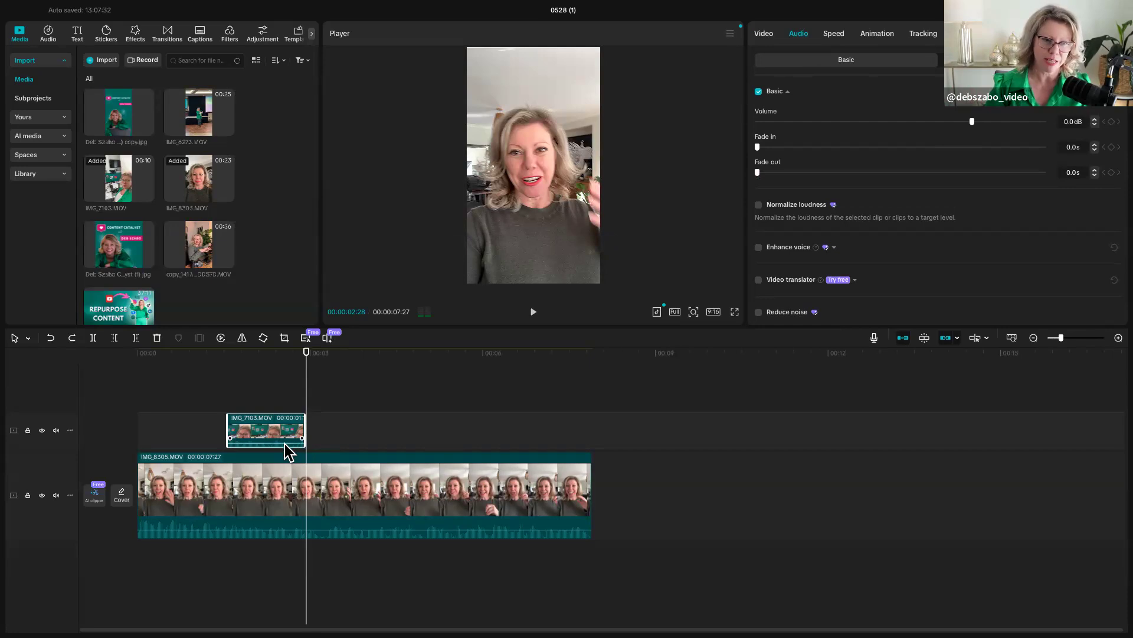
key(super+shift+z)
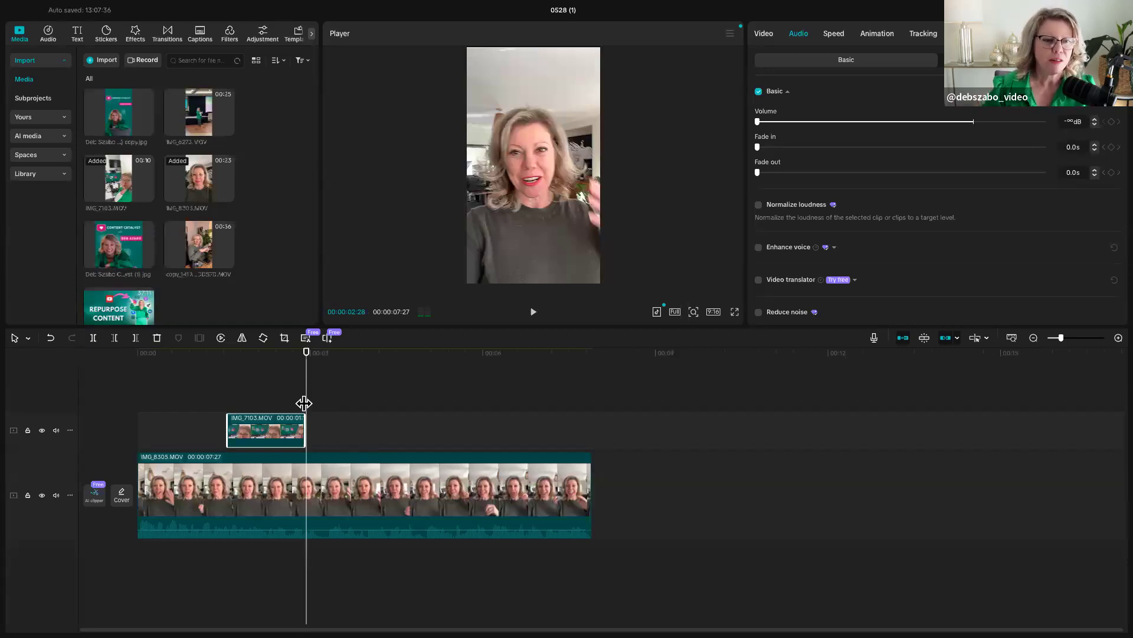
- Preview IMG_6273.MOV, place it as an overlay starting at about 4 seconds, and answer the color space prompt
drag(307, 403, 345, 413)
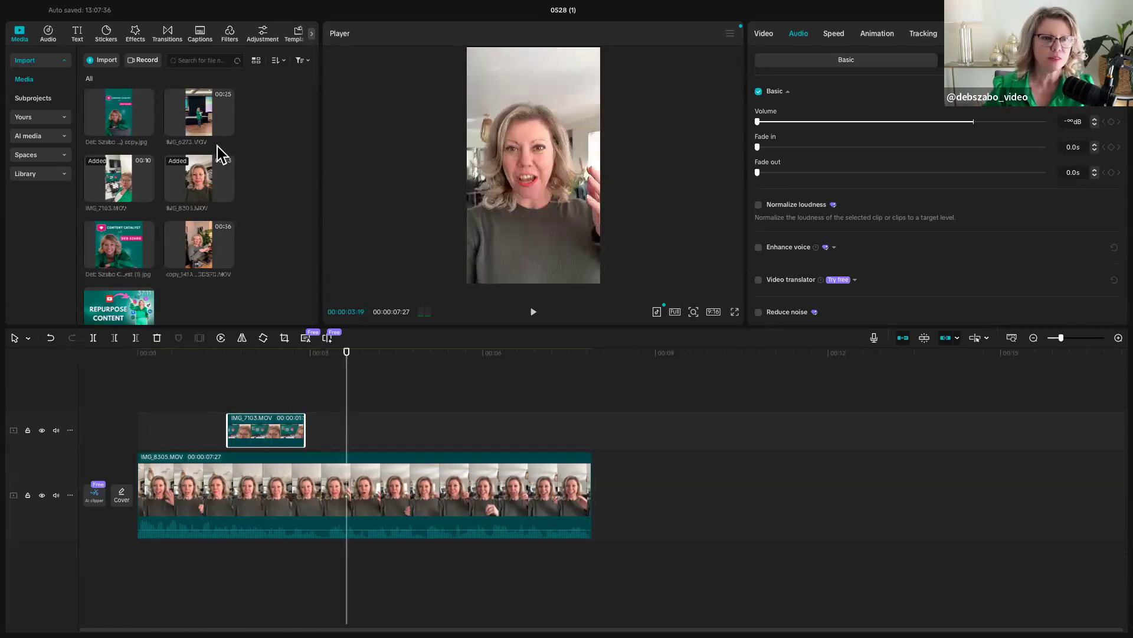
click(193, 118)
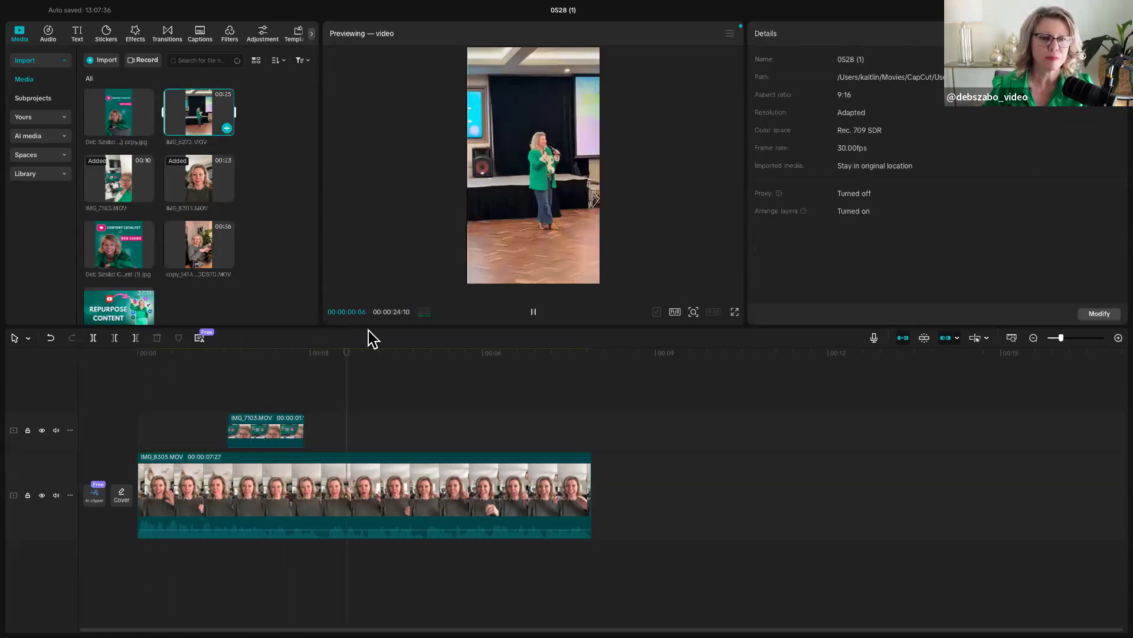
drag(194, 112, 365, 415)
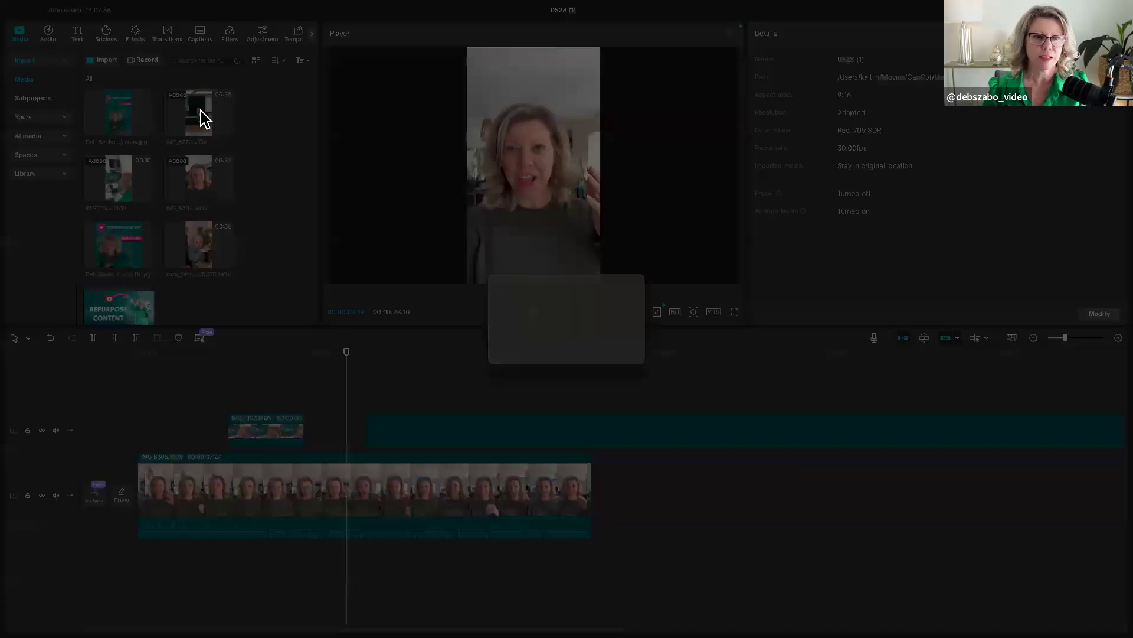
click(631, 353)
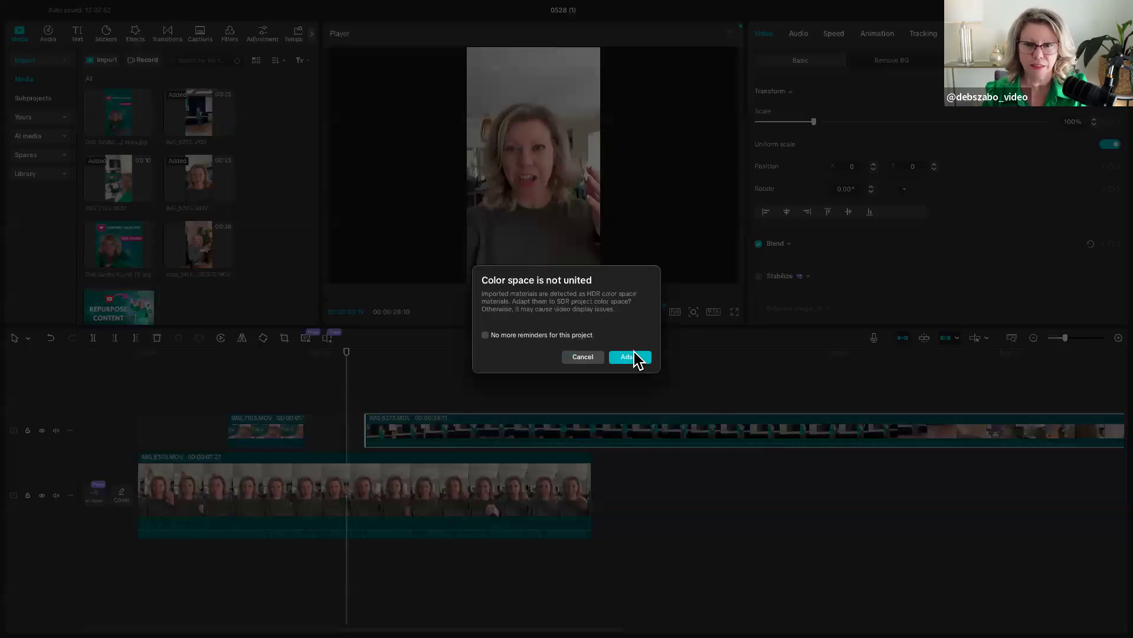
click(595, 360)
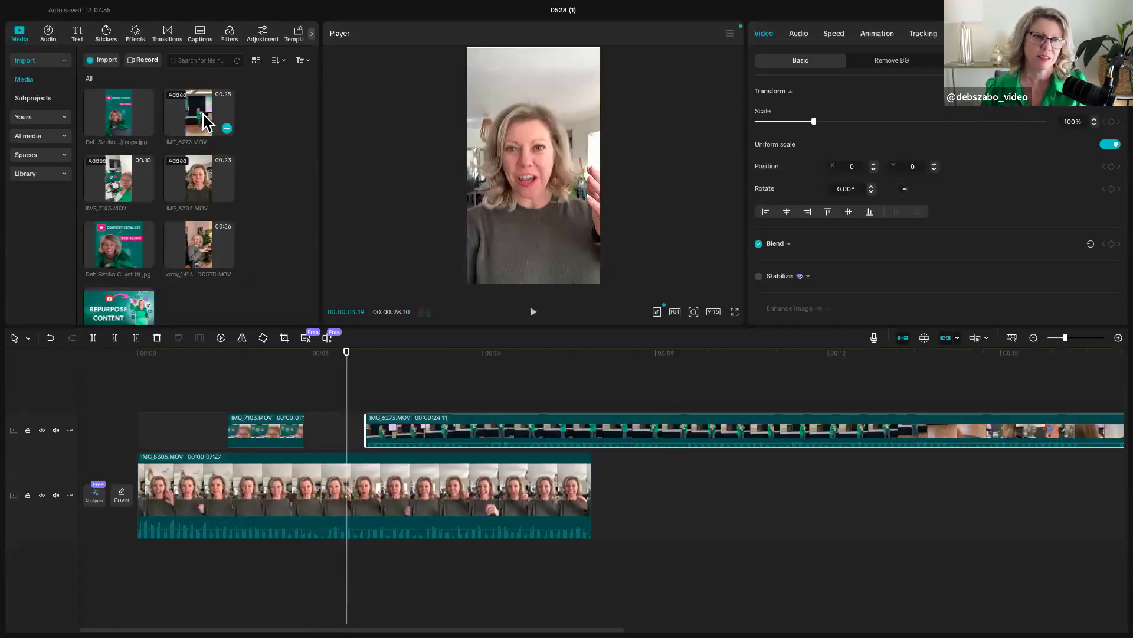
- Scrub to 00:00:07:01 and delete the IMG_6273.MOV overlay from the timeline
drag(472, 392, 542, 411)
key(ctrl+z)
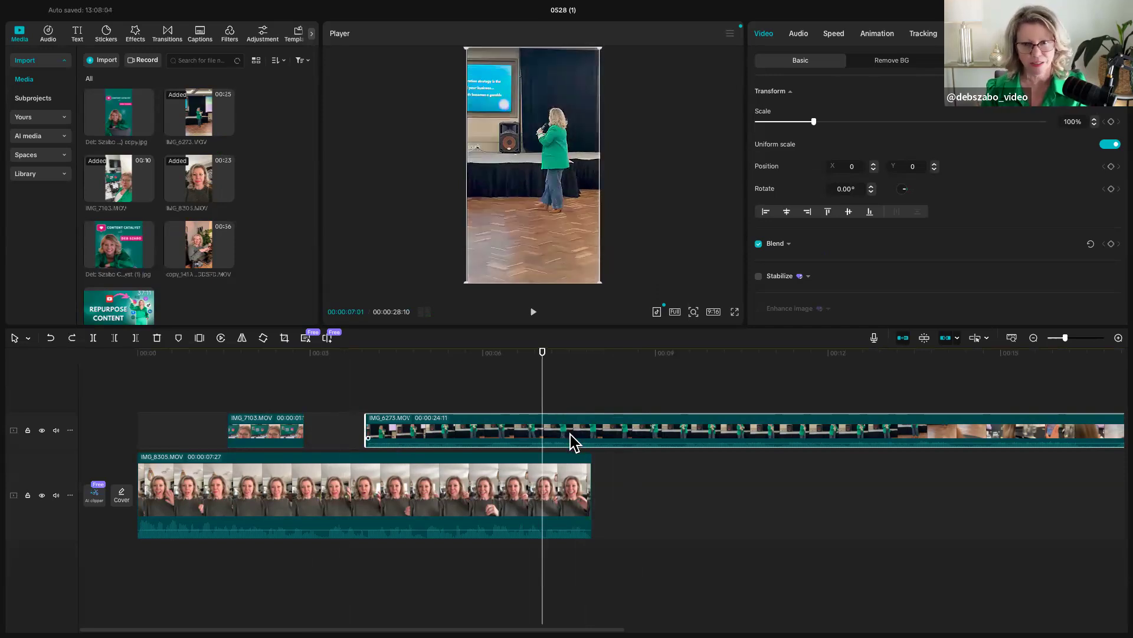
key(Delete)
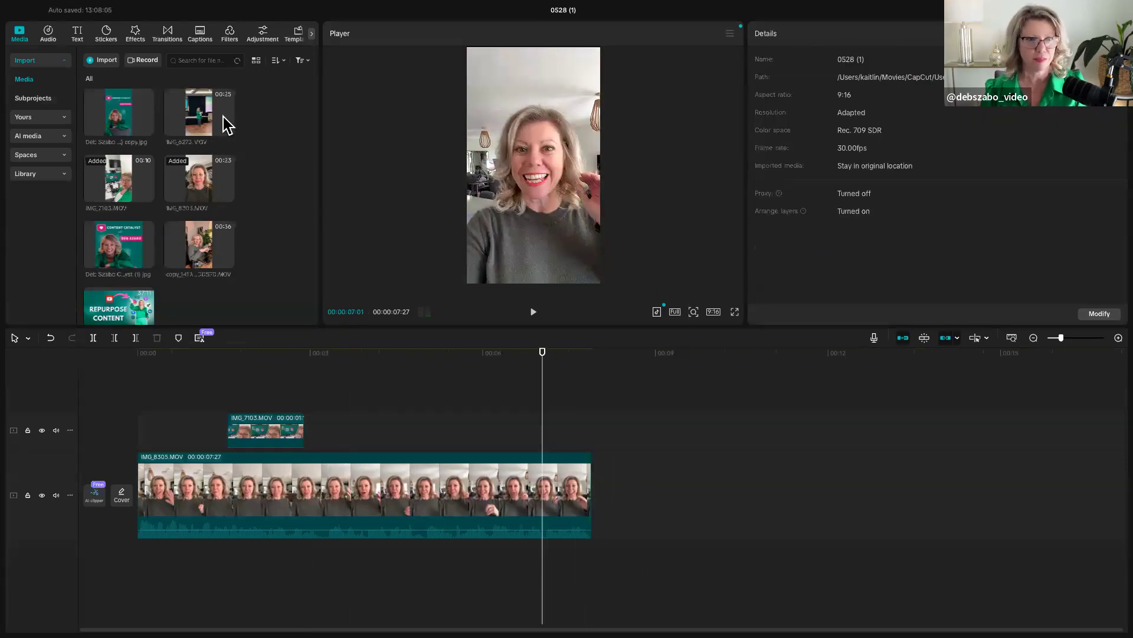
- Place IMG_6273.MOV as an overlay starting at about 3 seconds, acknowledge the multiple audio tracks notice, and adapt its color space to the project
drag(196, 123, 318, 438)
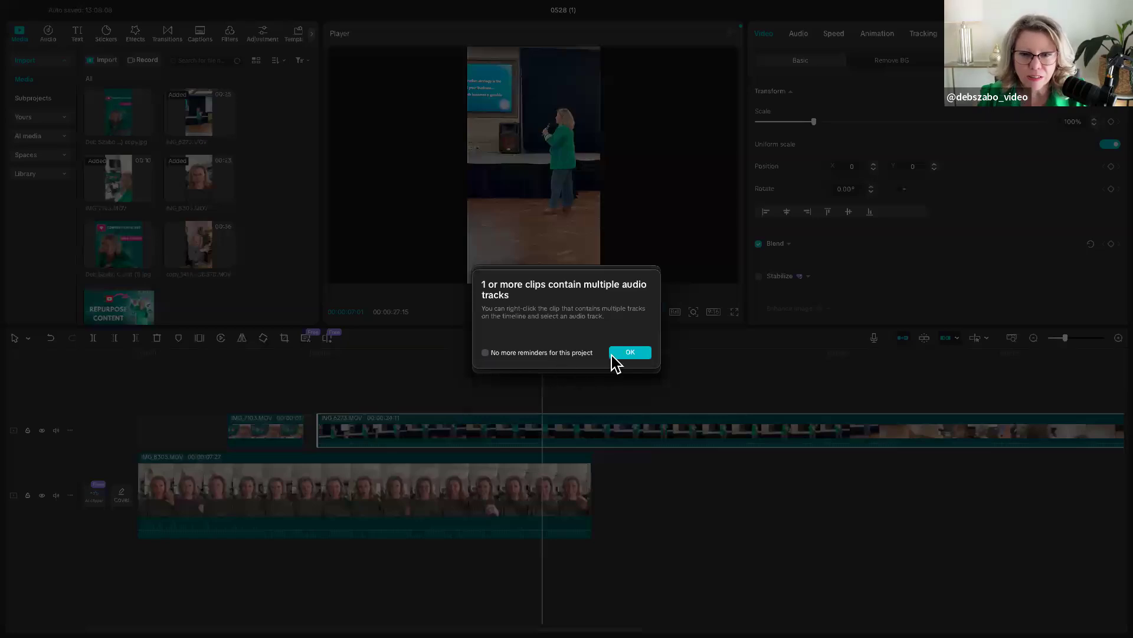
click(624, 354)
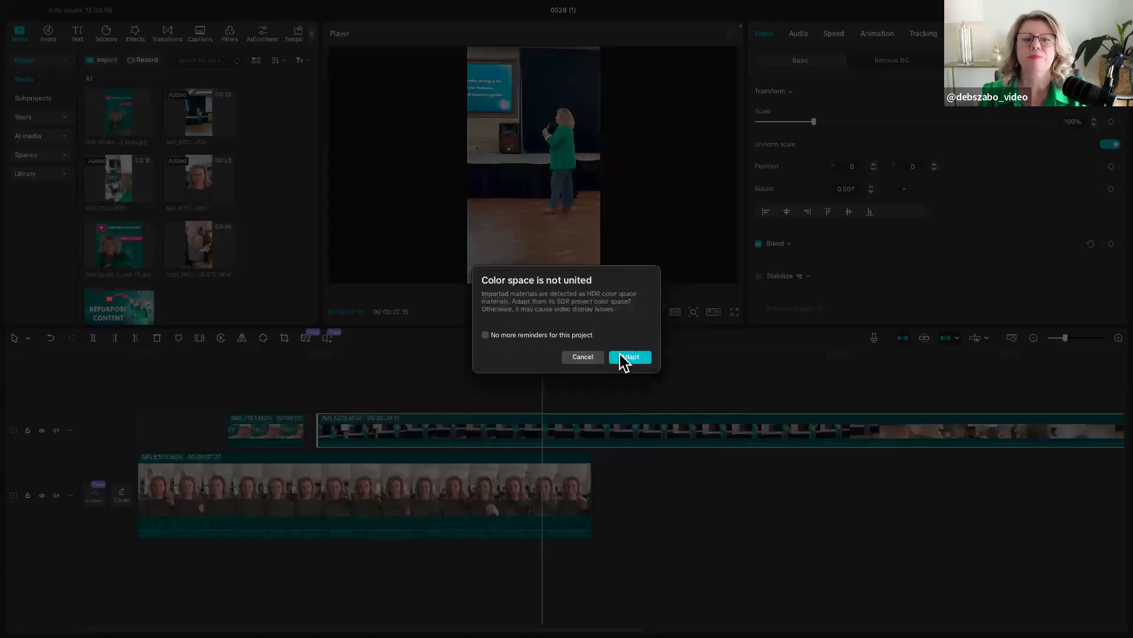
click(626, 356)
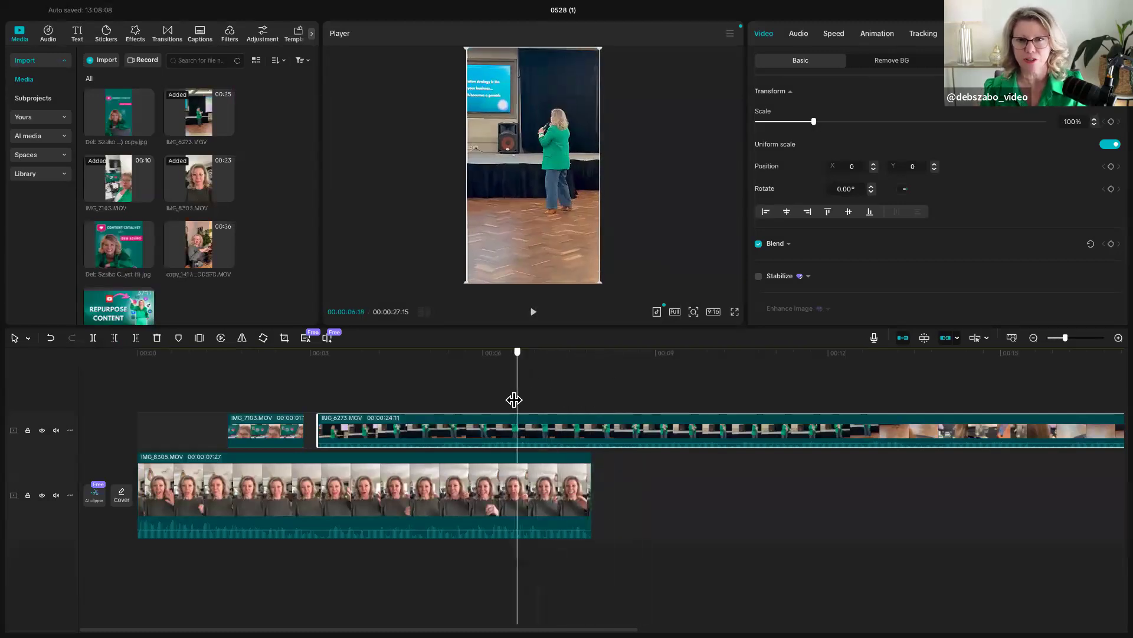
- Trim the IMG_6273.MOV overlay to the section from 00:00:07:09 to 00:00:08:15 and move it just behind the IMG_7103.MOV overlay
drag(625, 394, 559, 393)
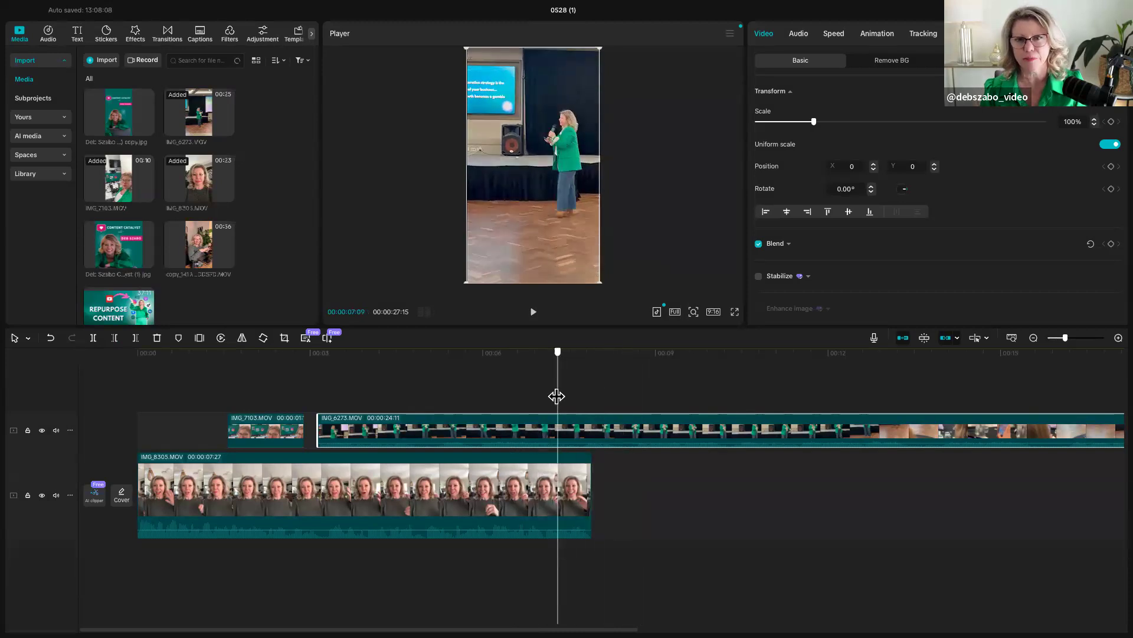
drag(318, 427, 558, 425)
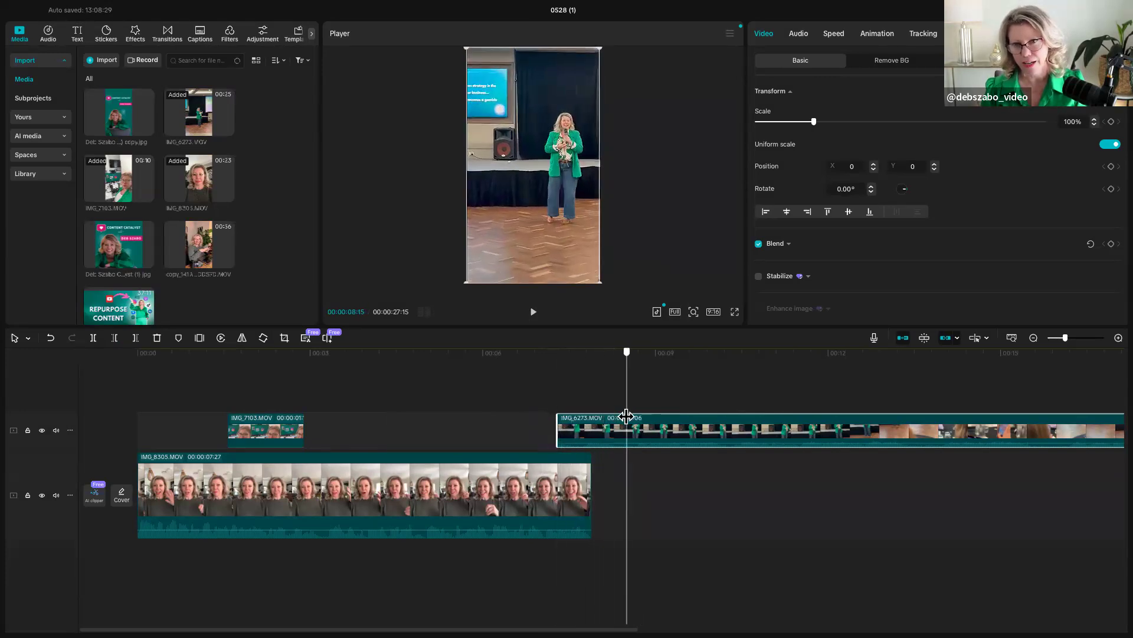
click(93, 337)
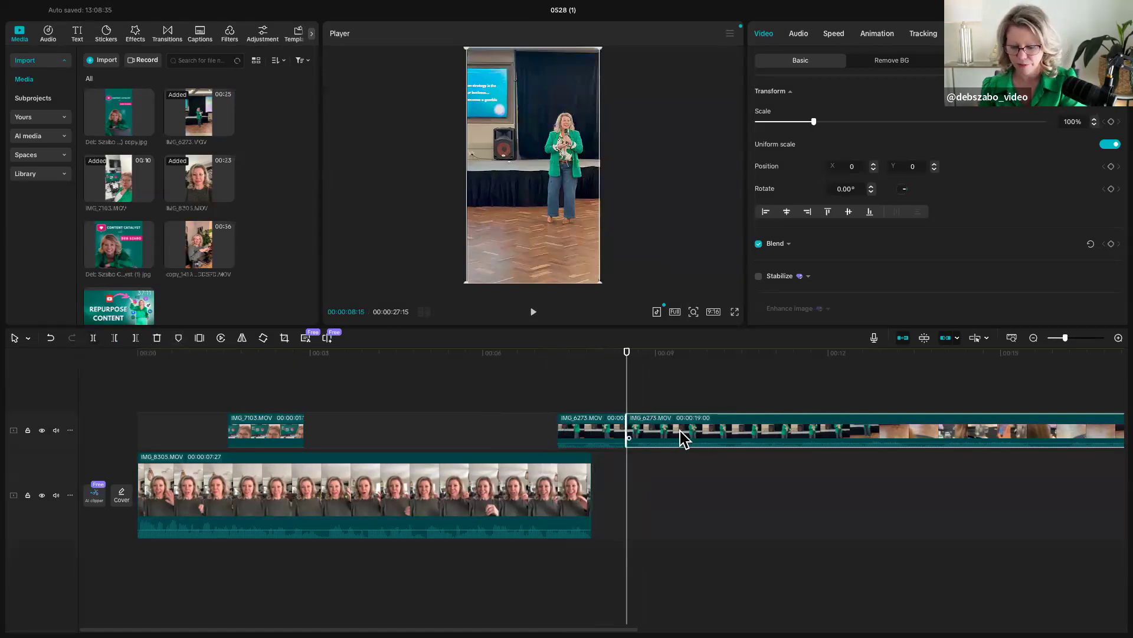
key(Delete)
drag(603, 429, 336, 447)
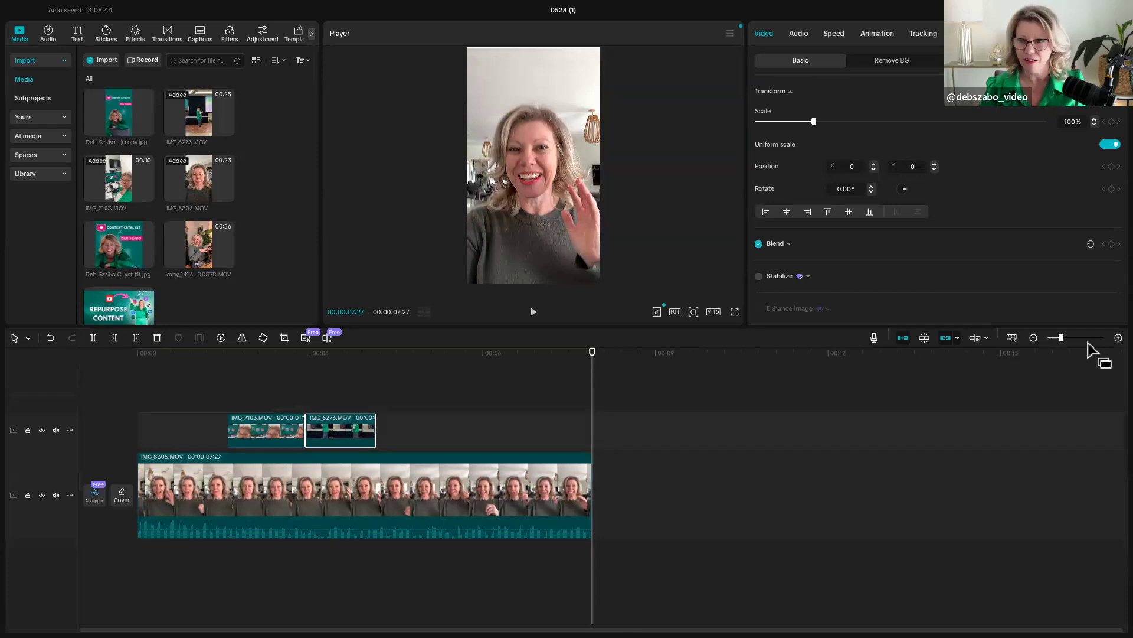
- Play across the two overlays from 00:00:02:19 and close the gap by moving IMG_6273.MOV directly against the end of IMG_7103.MOV
click(1119, 338)
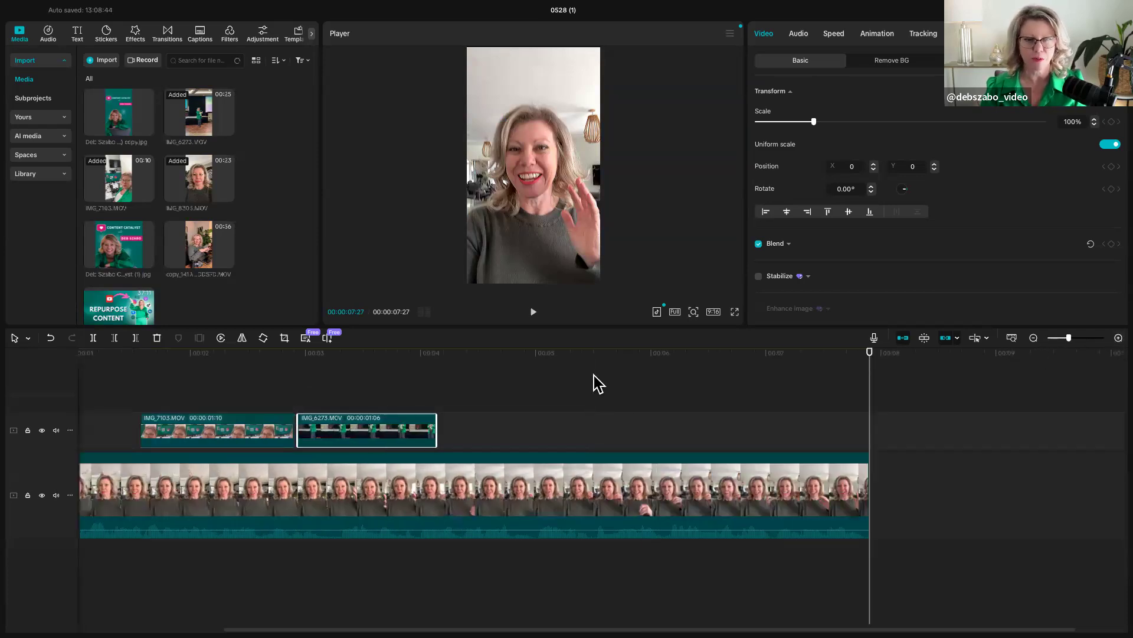
scroll(590, 390, left, 3)
click(443, 406)
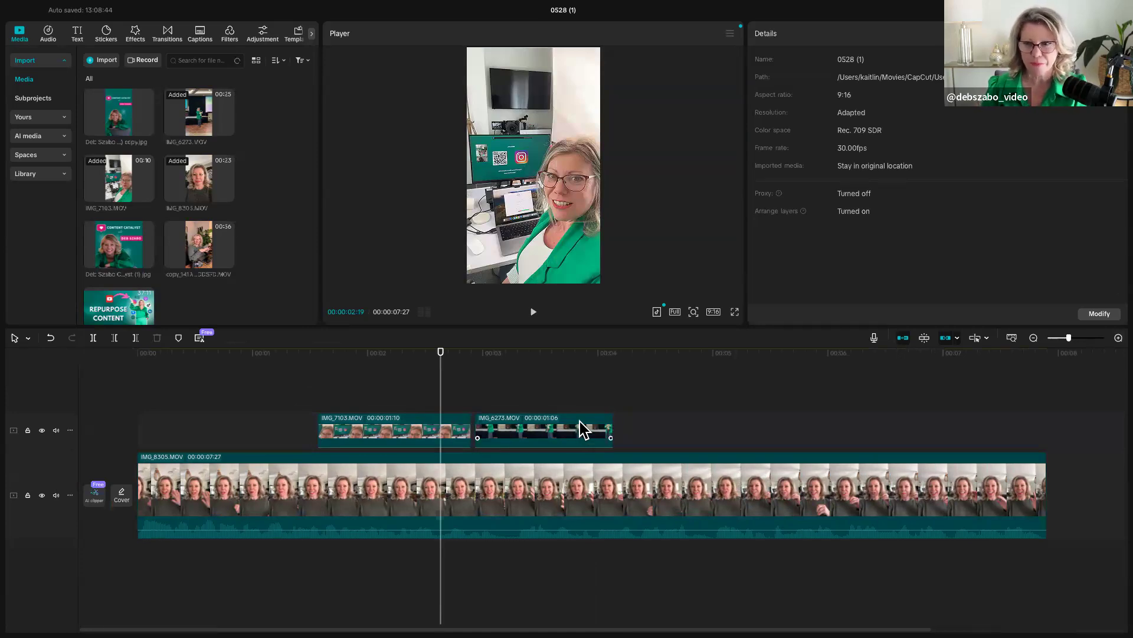
key(space)
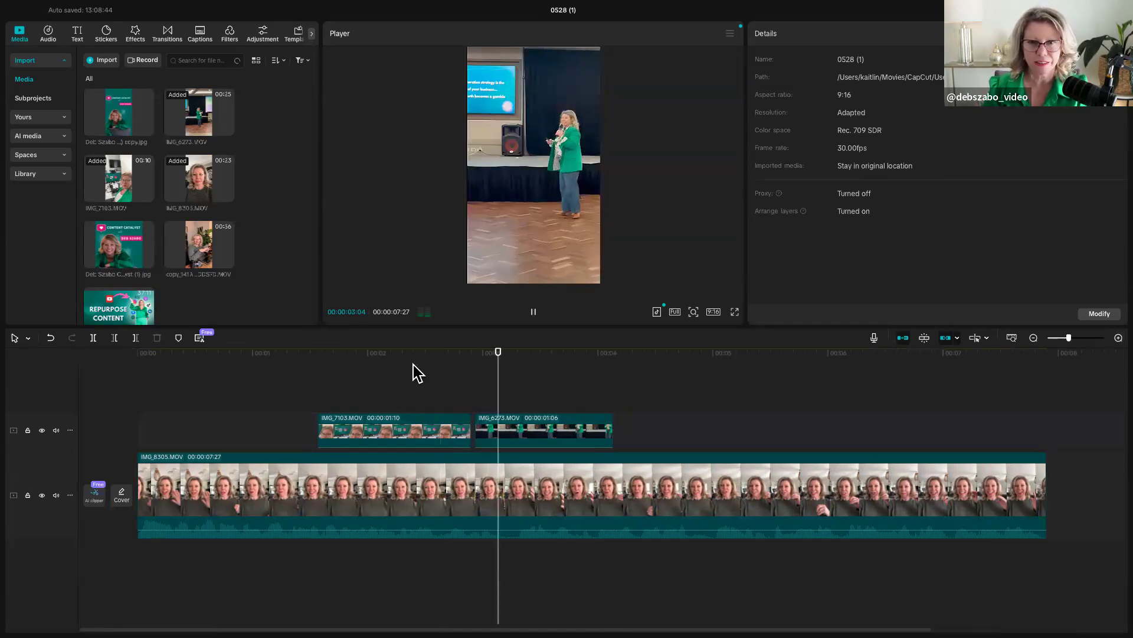
key(space)
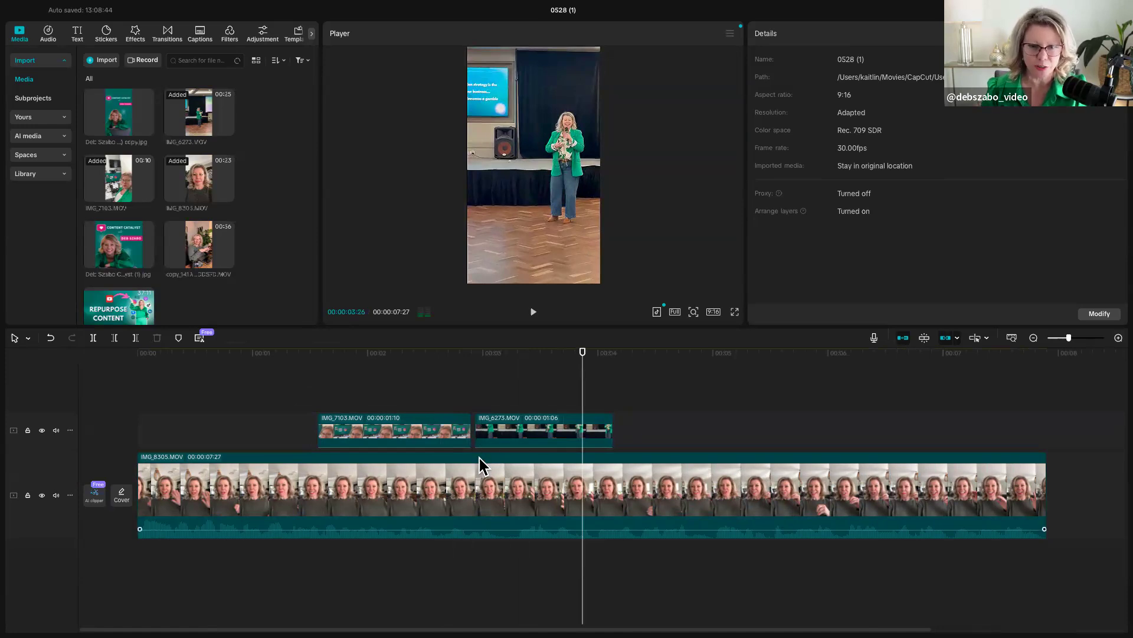
drag(498, 430, 490, 452)
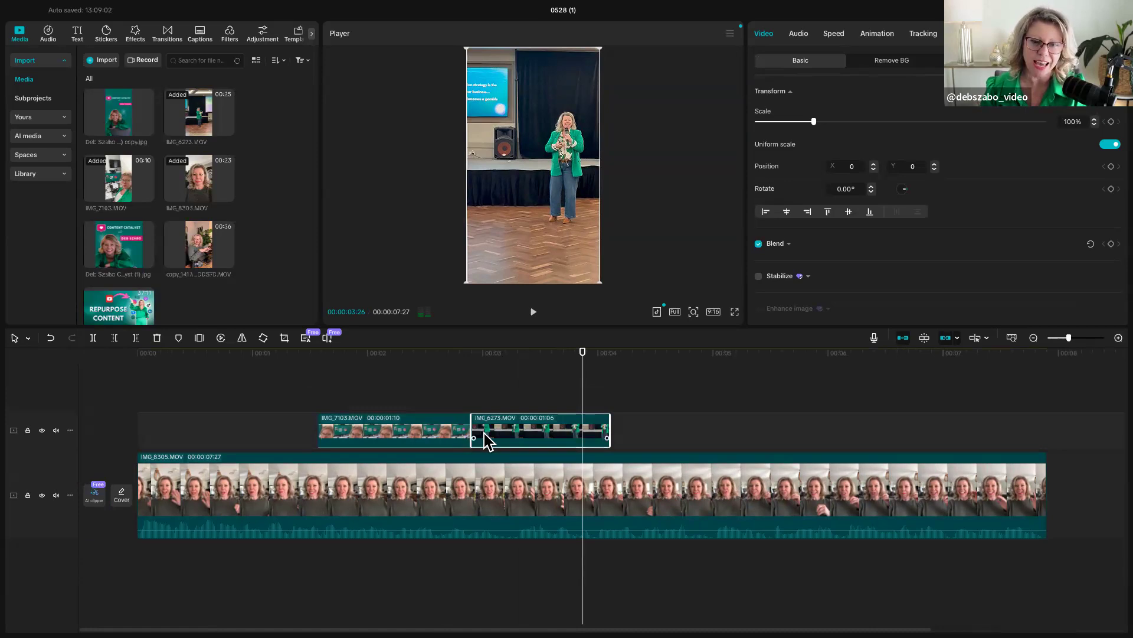
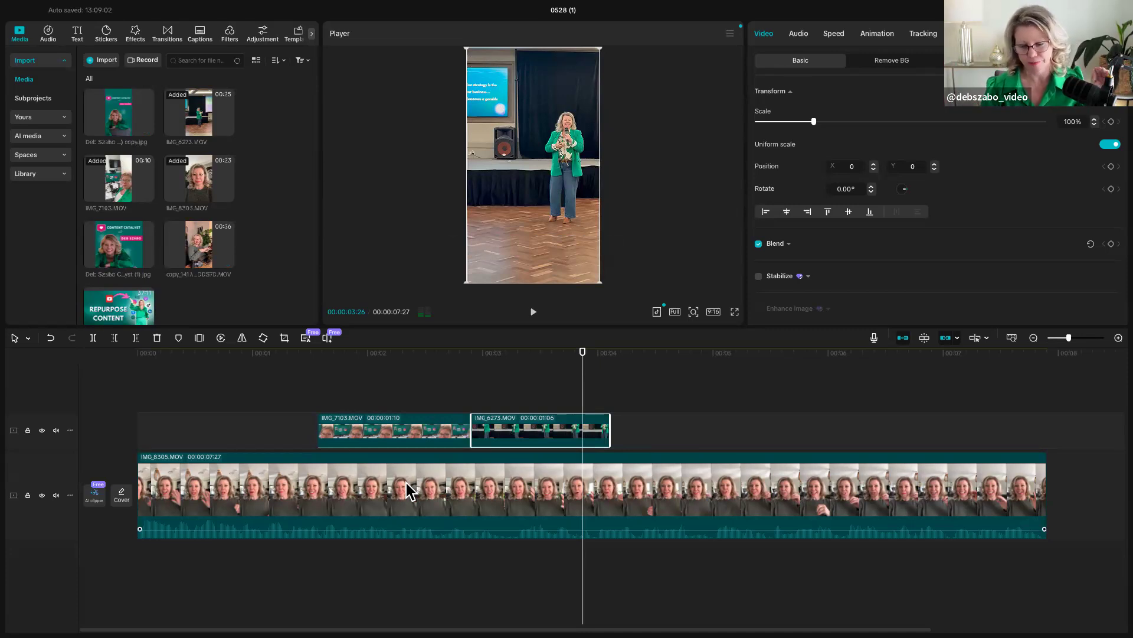
- Shorten the end of the IMG_6273.MOV overlay to a duration of 00:00:01:00 and play the timeline across both overlays
drag(611, 430, 138, 384)
key(space)
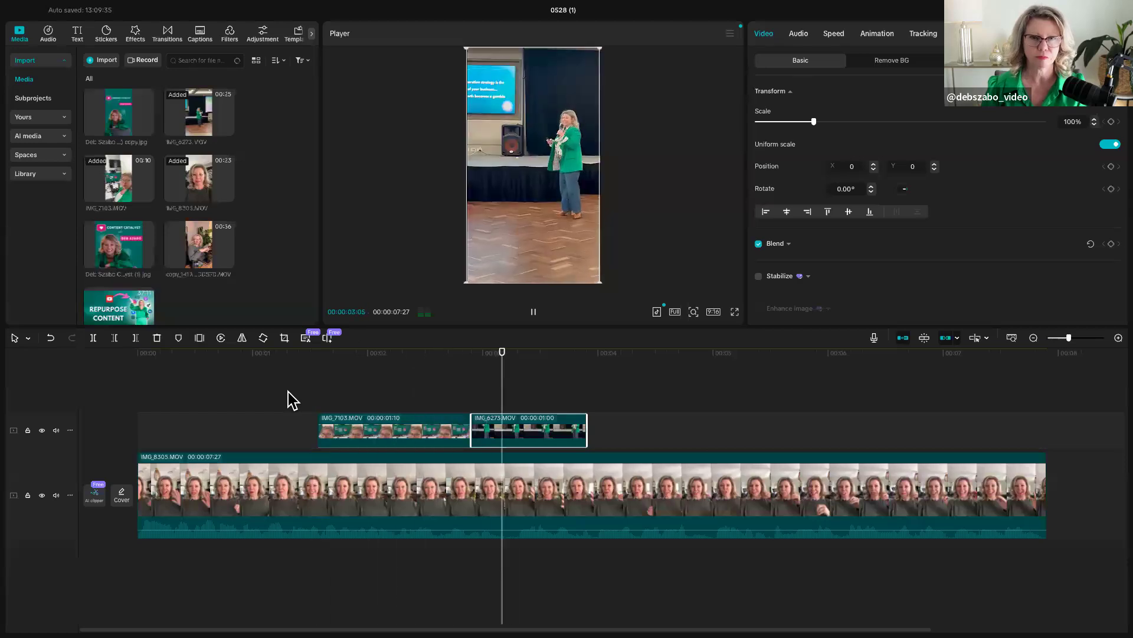
key(space)
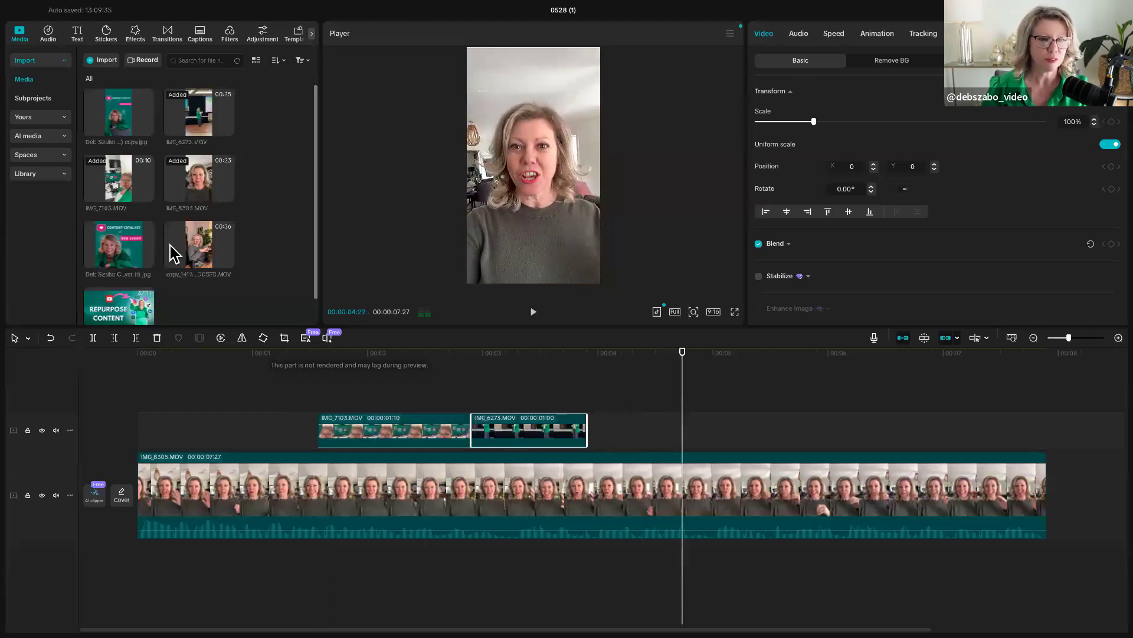
- Place the copy_141A4315 clip as an overlay directly after IMG_6273.MOV and cut off its end at 00:00:05:12
drag(588, 434, 581, 441)
scroll(584, 442, right, 3)
scroll(573, 442, right, 5)
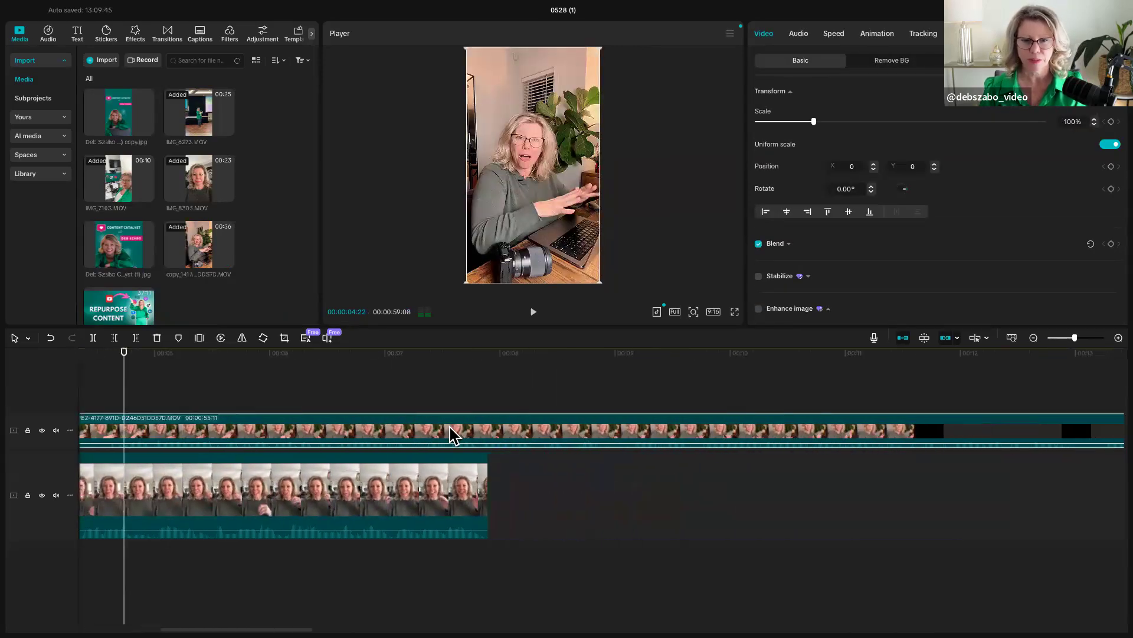
drag(122, 401, 341, 412)
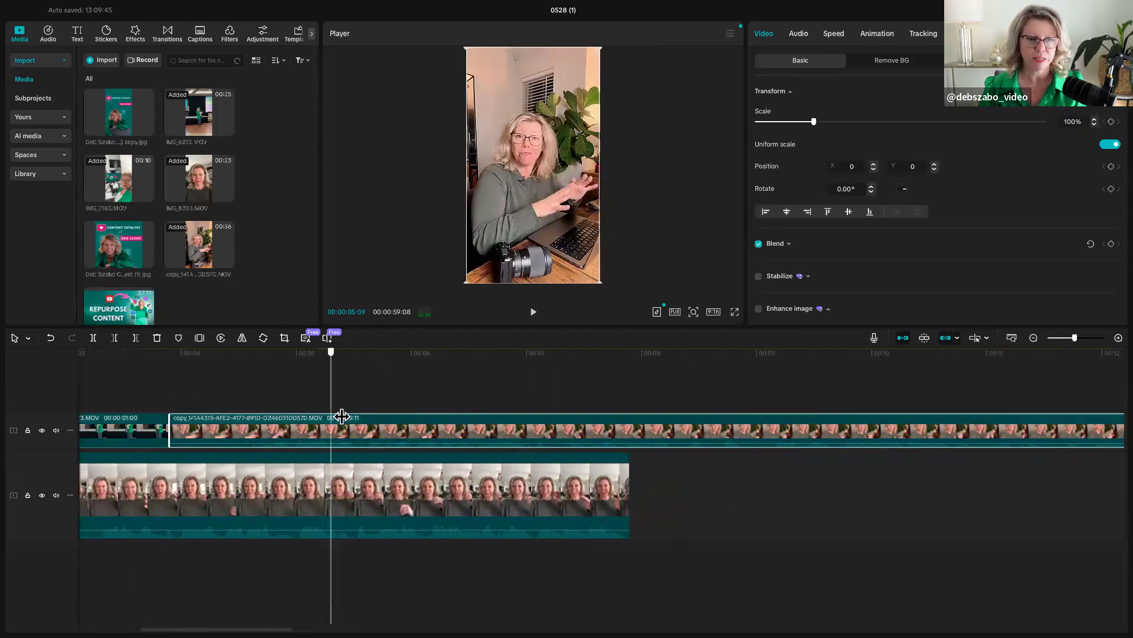
click(137, 338)
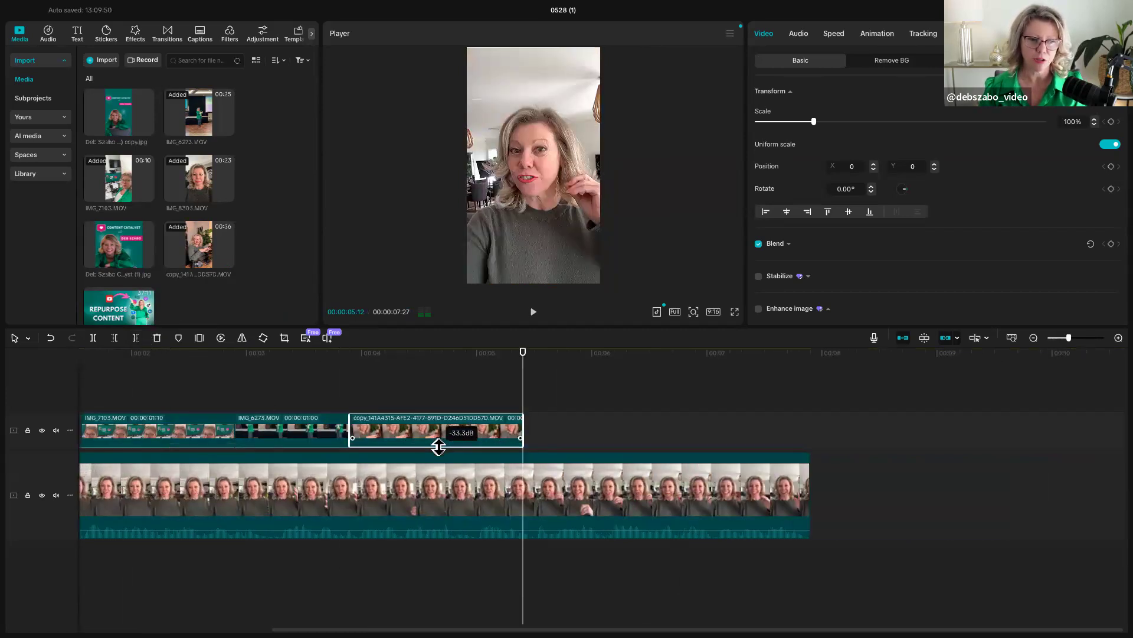
- Shorten the copy_141A4315 overlay to end at about 4.8 seconds and play the timeline from the start to check it
drag(521, 426, 438, 430)
scroll(458, 436, left, 8)
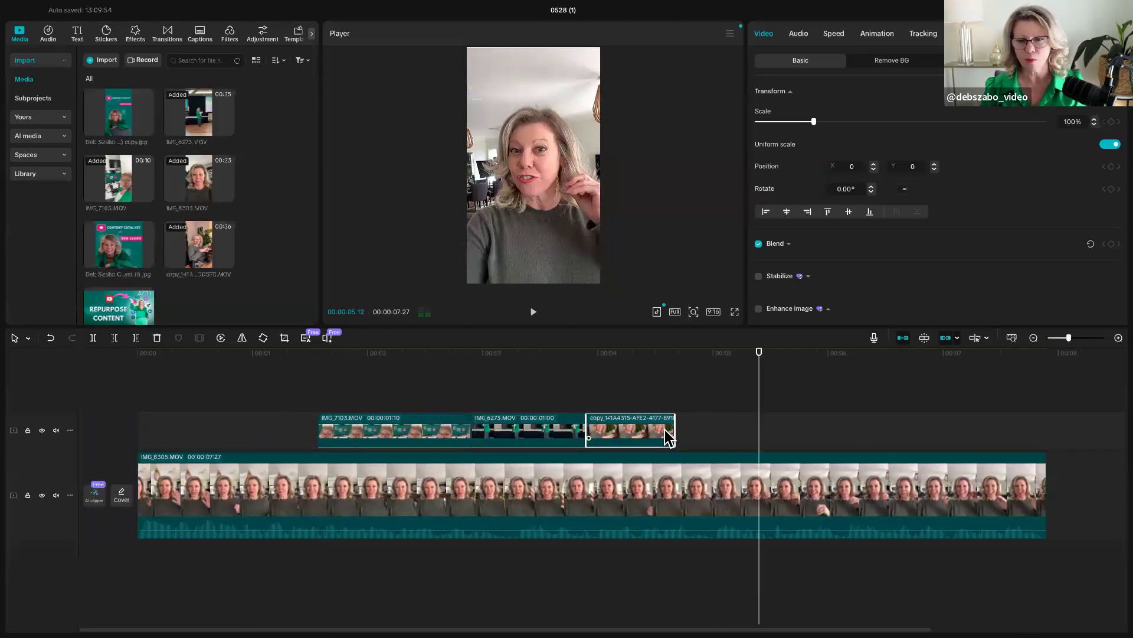
drag(675, 431, 690, 432)
drag(759, 424, 95, 405)
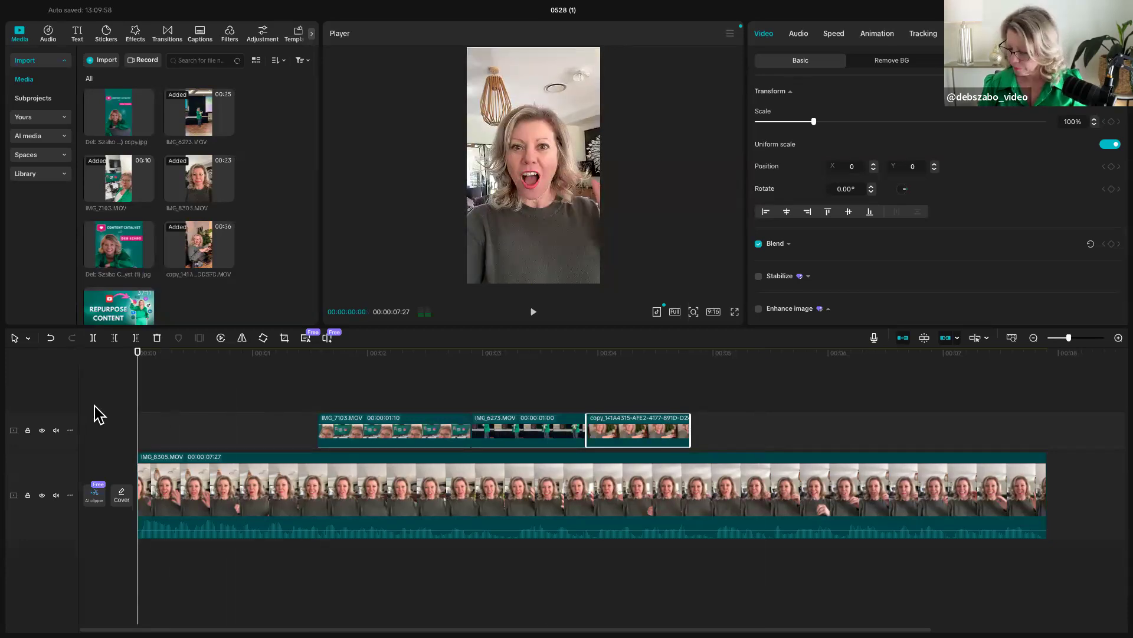
key(space)
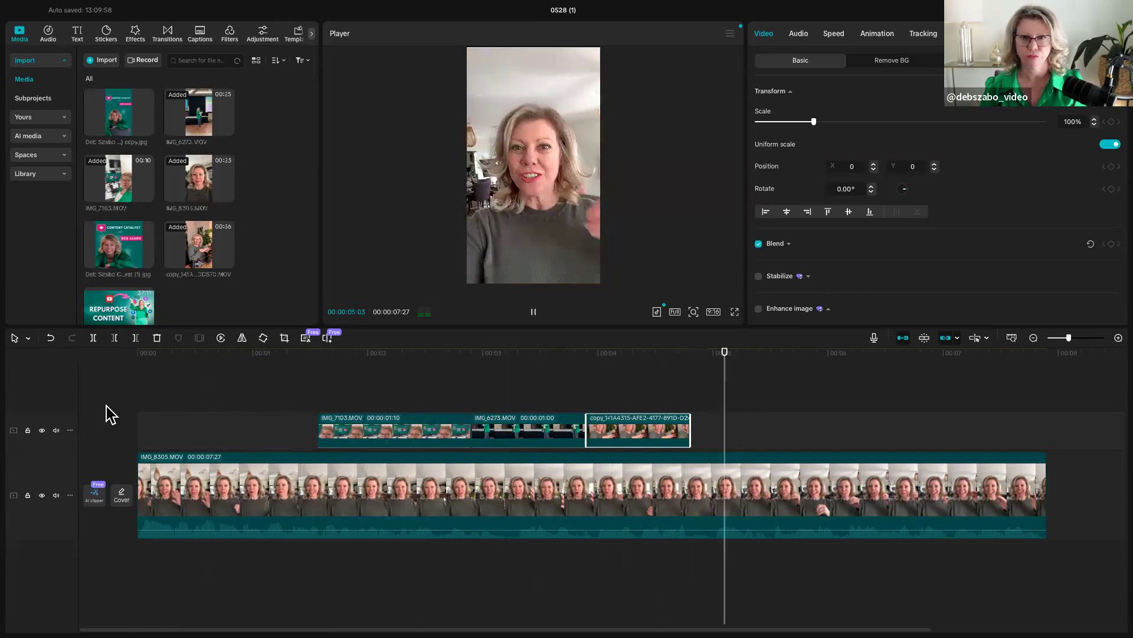
key(space)
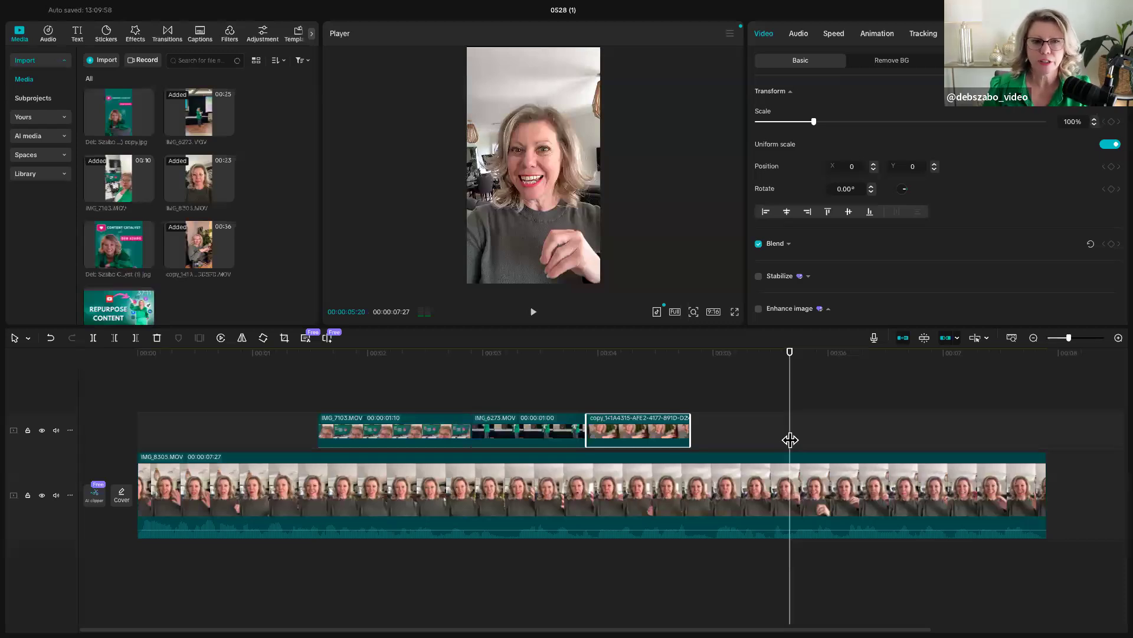
- Append the vertical Content Catalyst copy.jpg image to the end of the main clip at 00:00:07:27
scroll(790, 438, right, 5)
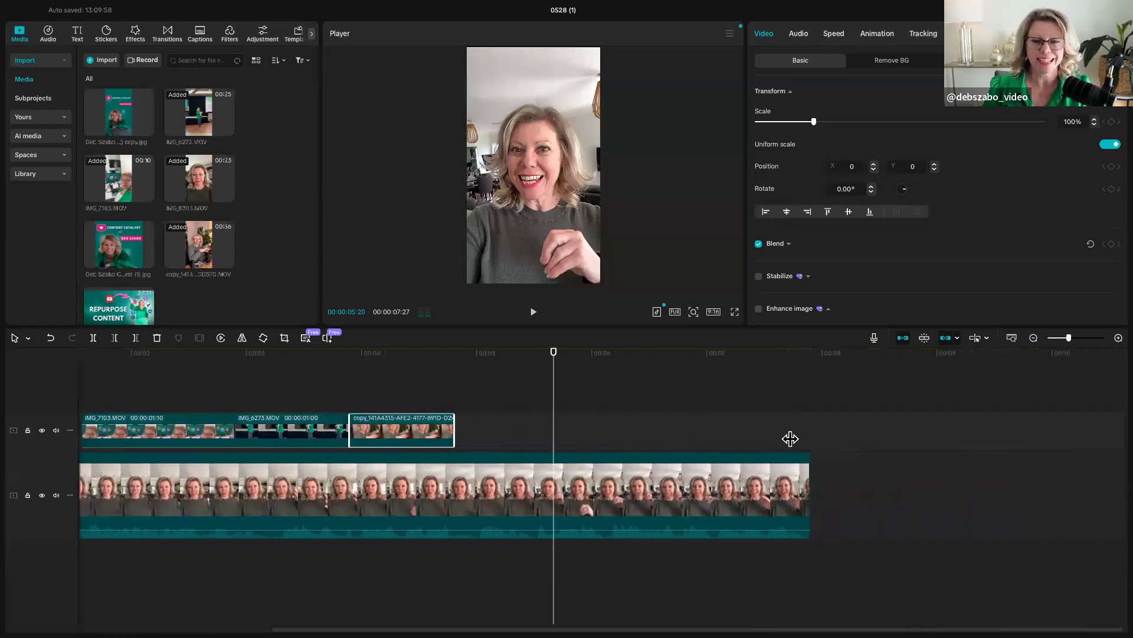
click(824, 435)
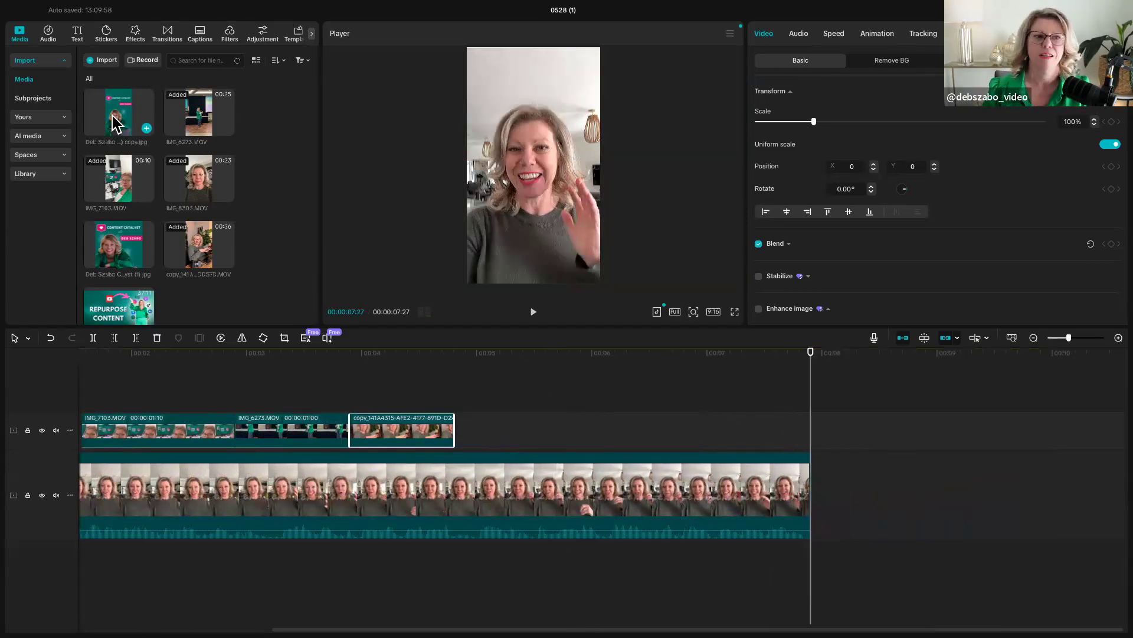
drag(115, 122, 810, 510)
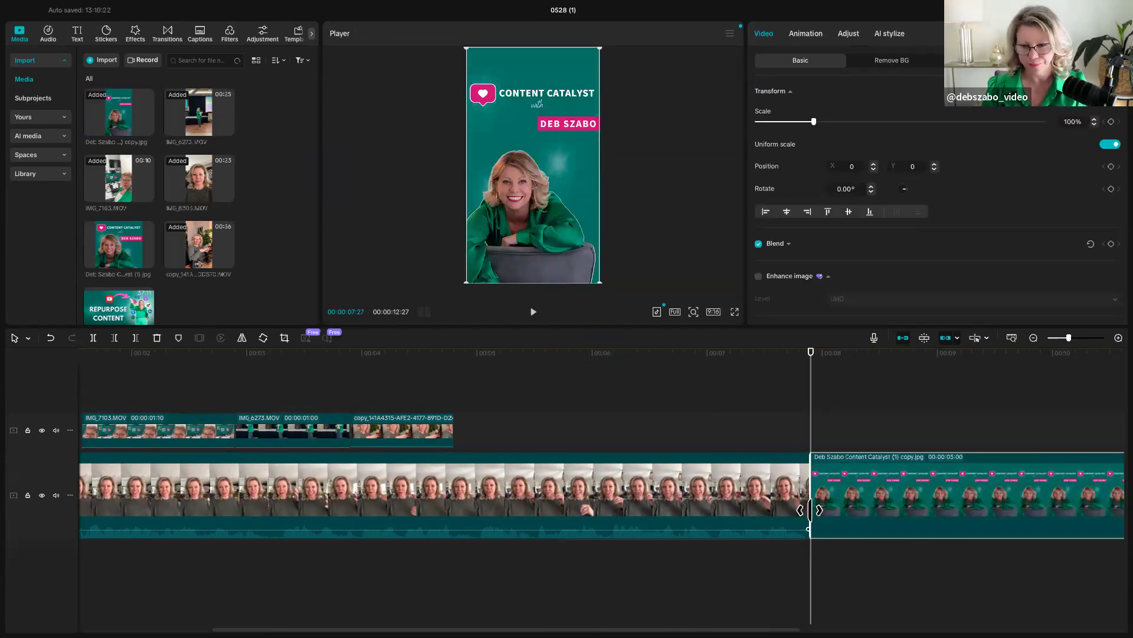
scroll(810, 509, right, 4)
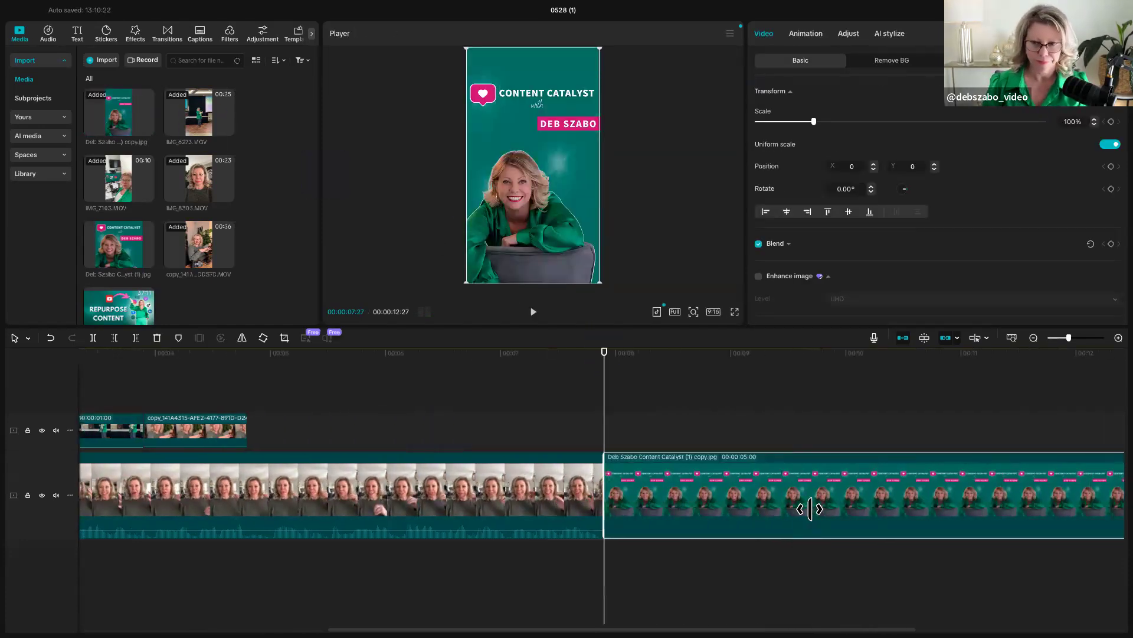
click(1033, 338)
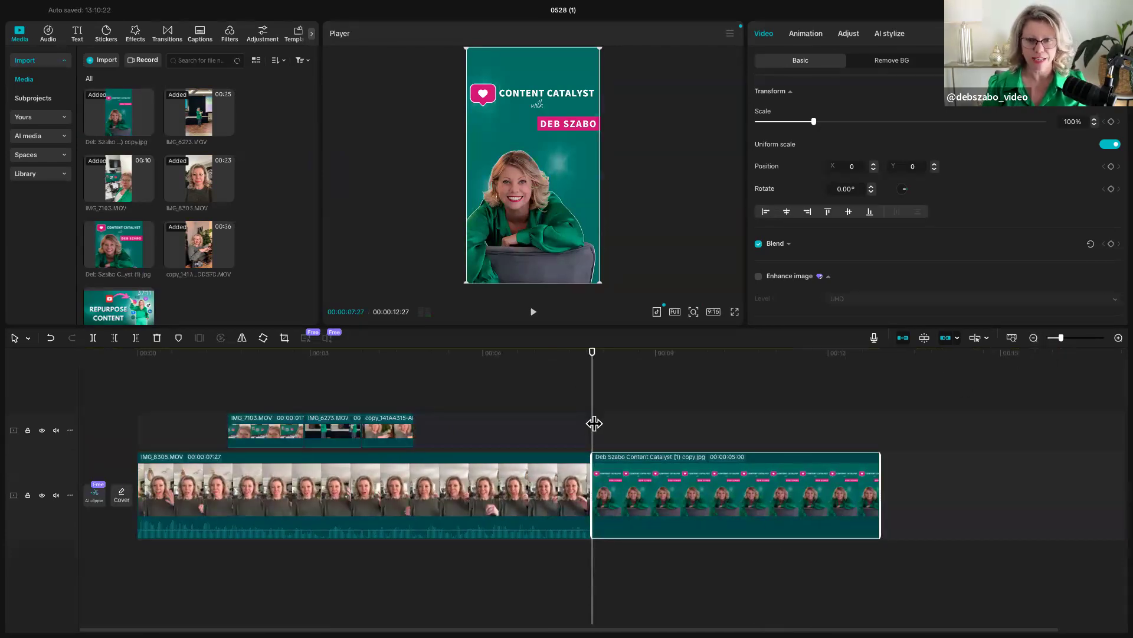
click(573, 423)
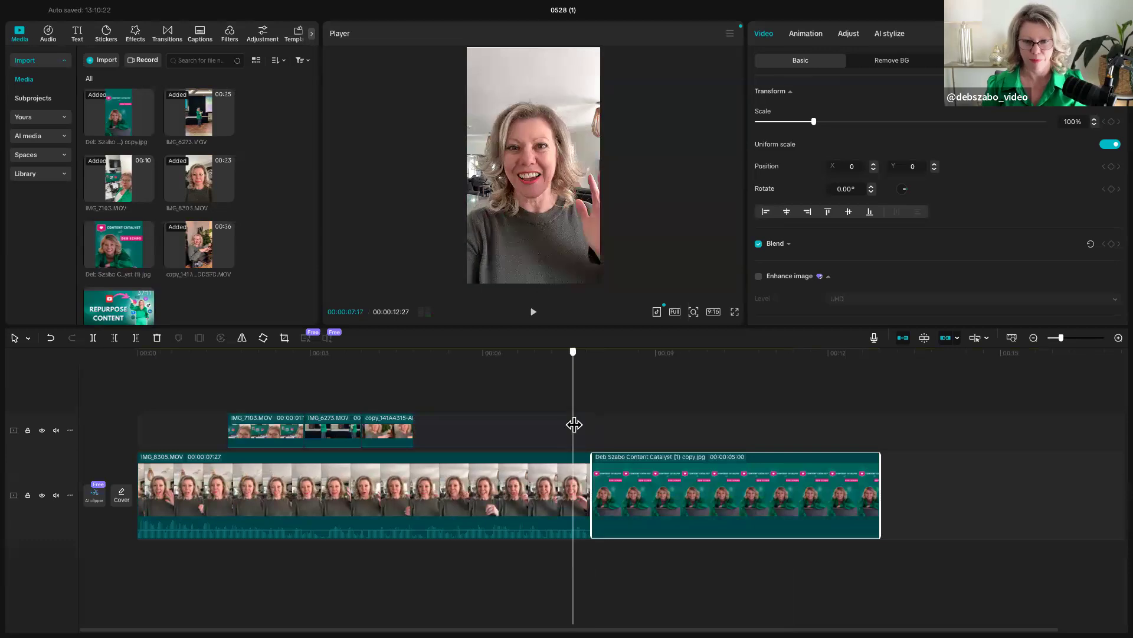
- Split the main clip at 00:00:05:01 and add the Page Turning transition at the cut
click(169, 36)
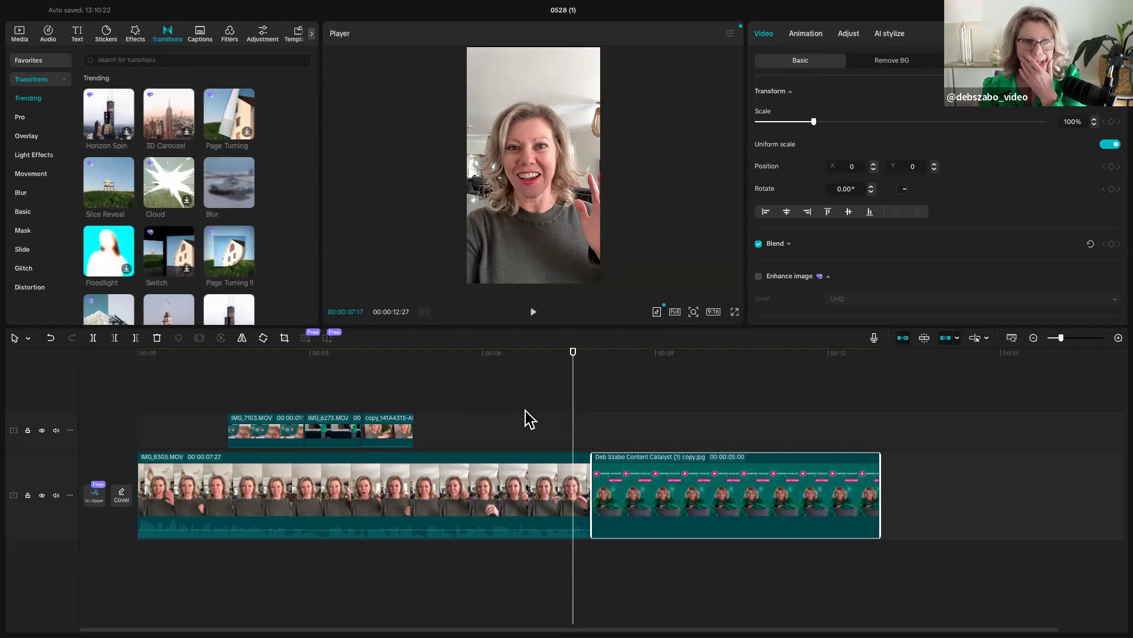
drag(574, 436, 428, 432)
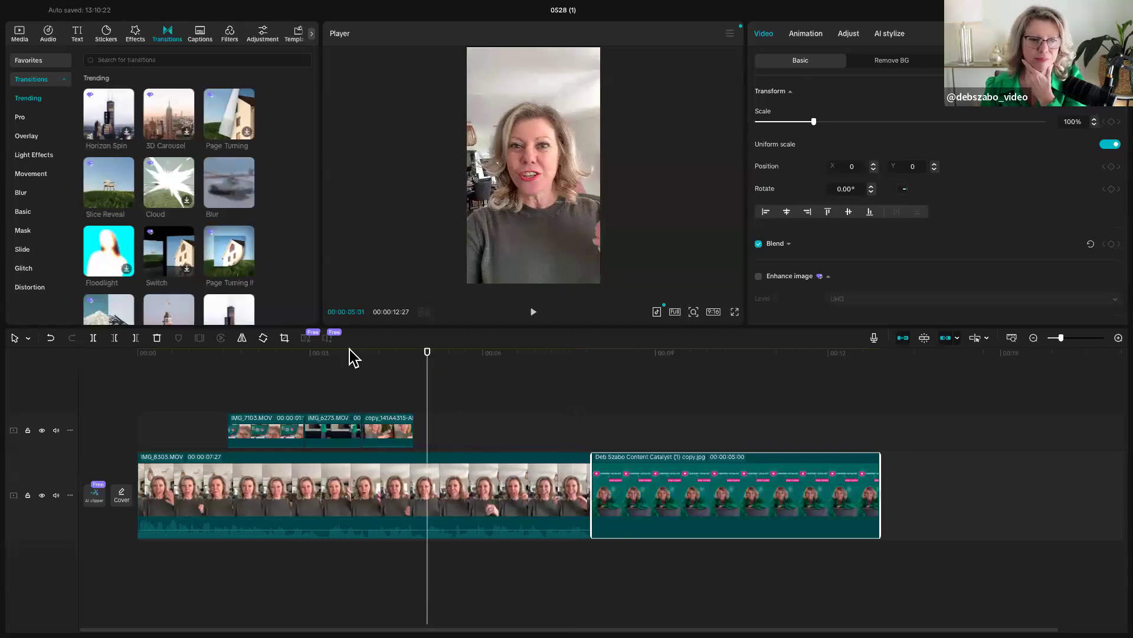
click(93, 338)
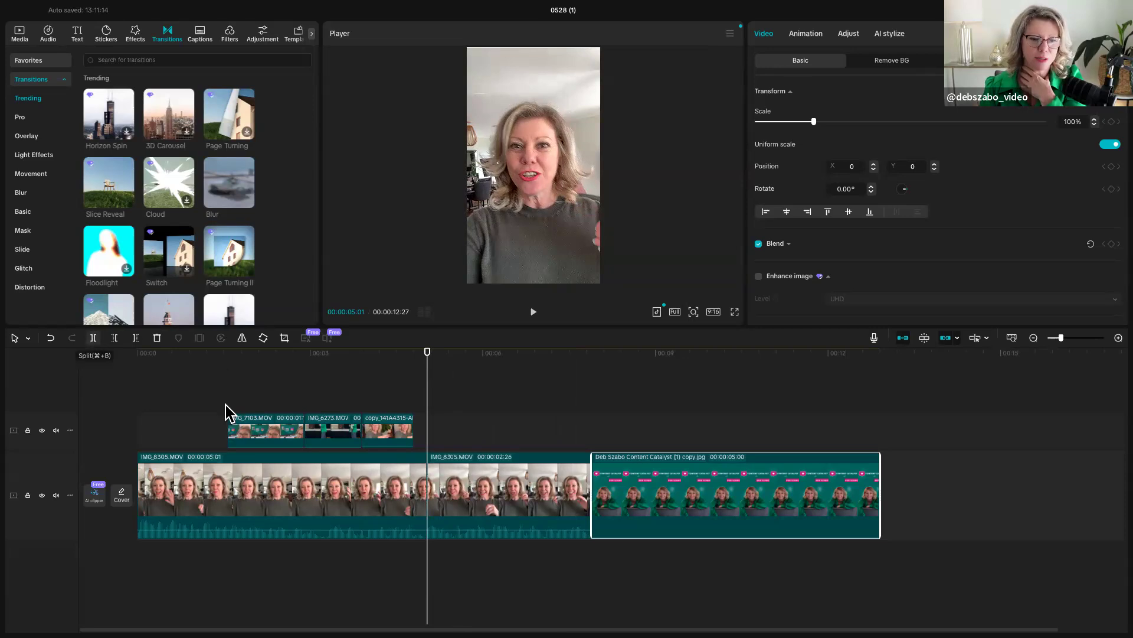
mouse_move(427, 446)
mouse_down()
mouse_move(437, 448)
mouse_move(418, 447)
mouse_move(427, 452)
mouse_up()
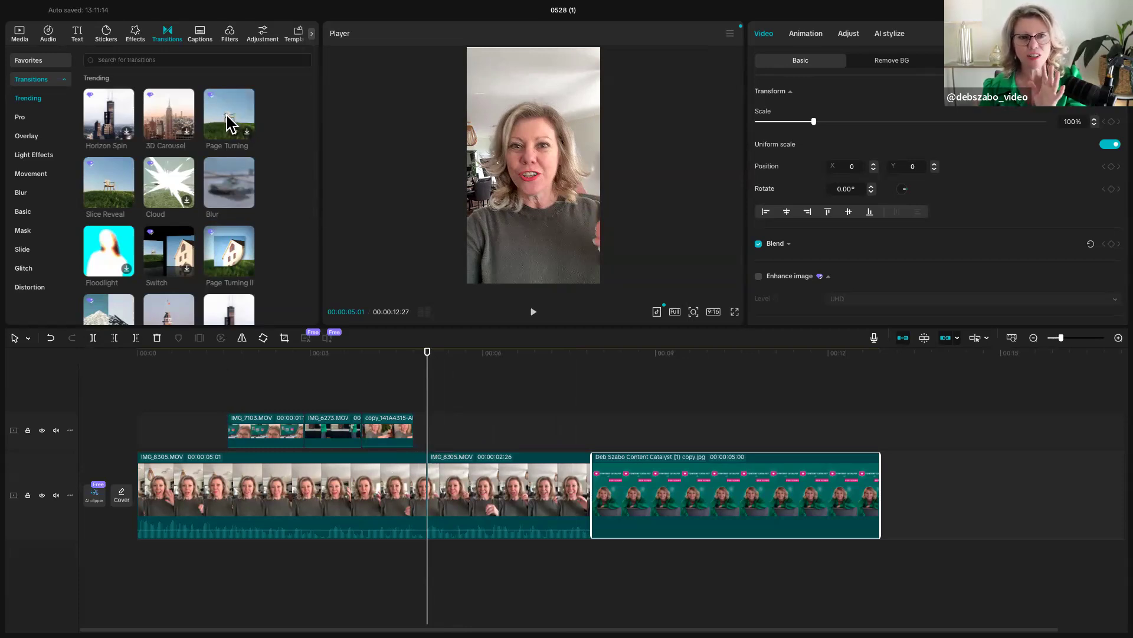
click(248, 137)
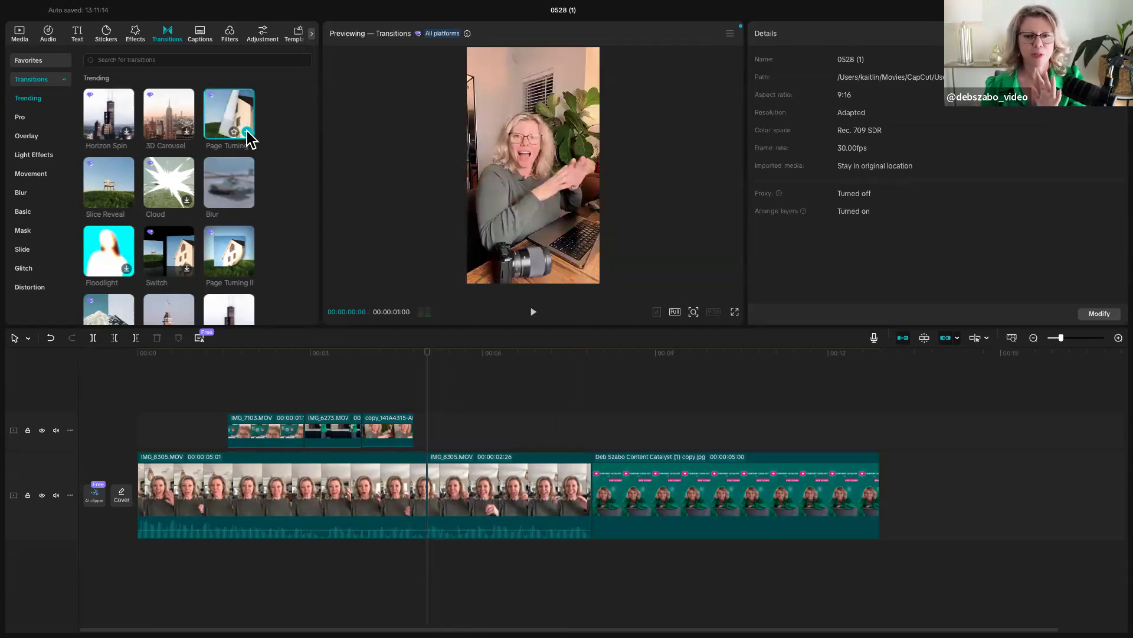
click(247, 132)
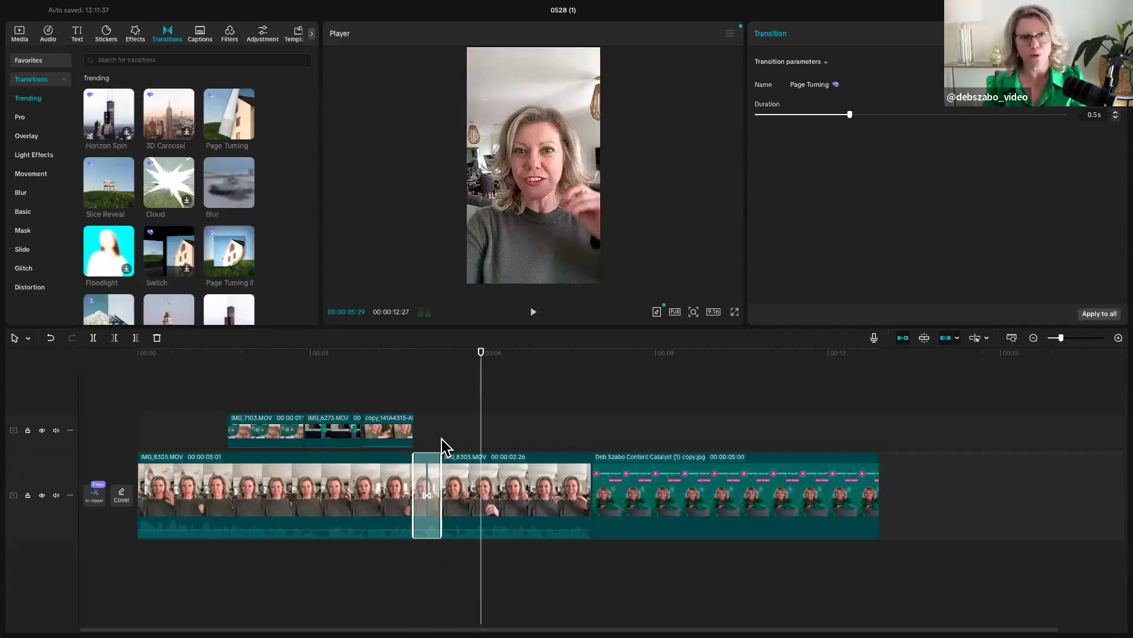
- Move the copy_141A4315 overlay into the main track between the two split parts and extend it to about 3.3 seconds
drag(387, 436, 476, 448)
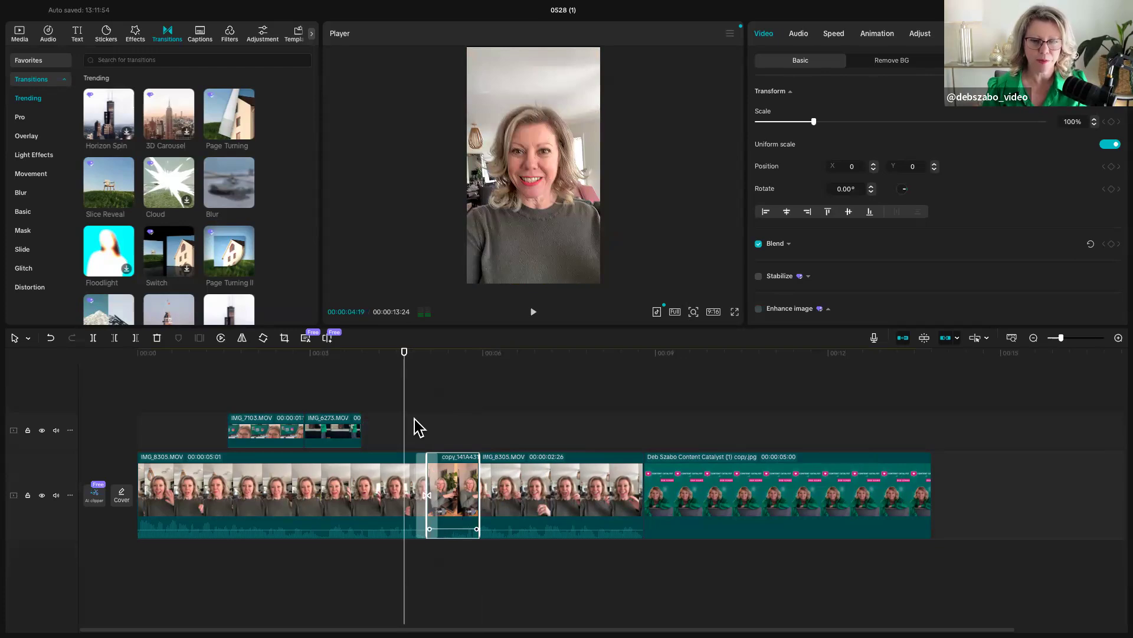
key(space)
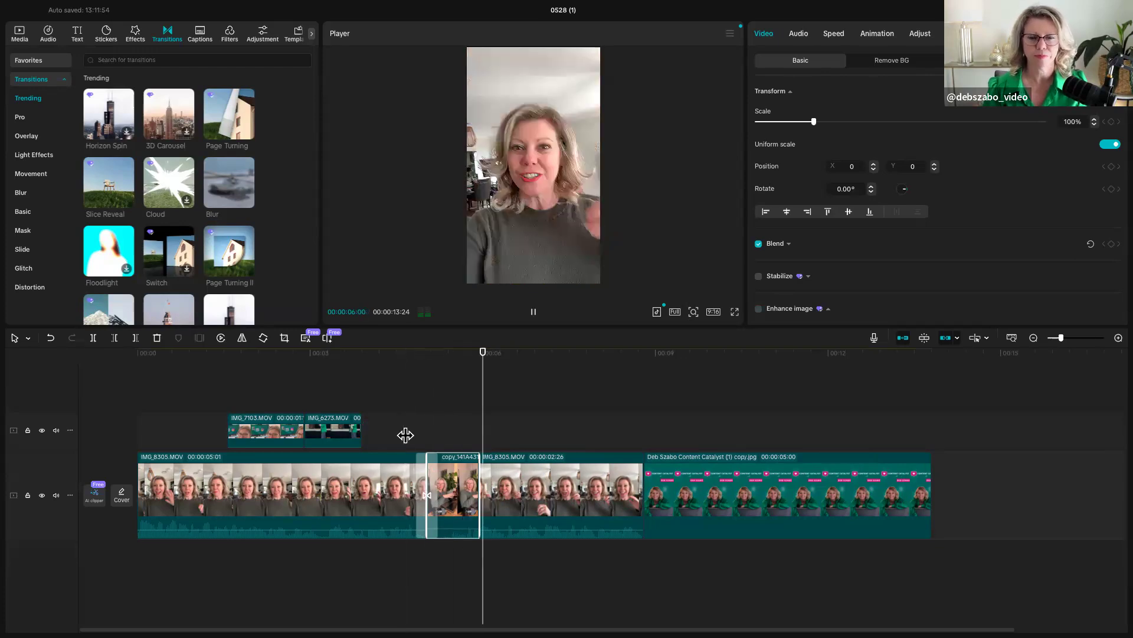
drag(480, 486, 752, 487)
drag(429, 489, 565, 484)
key(space)
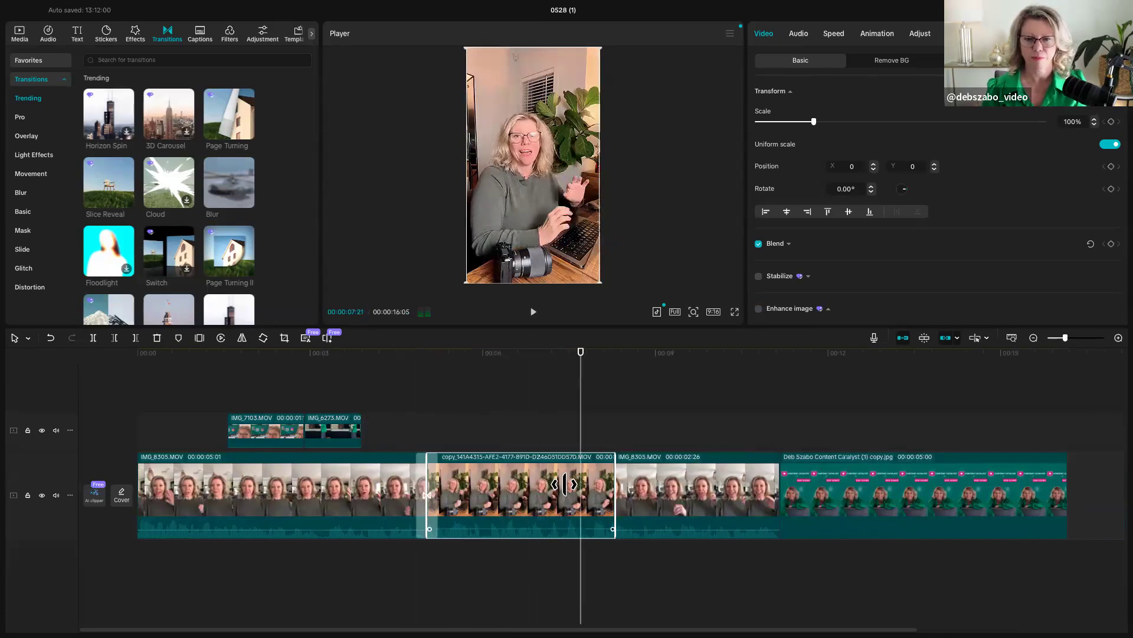
- Play across the Page Turning transition and lengthen its duration to 0.7 s
drag(580, 441, 379, 455)
key(space)
key(space)
click(425, 494)
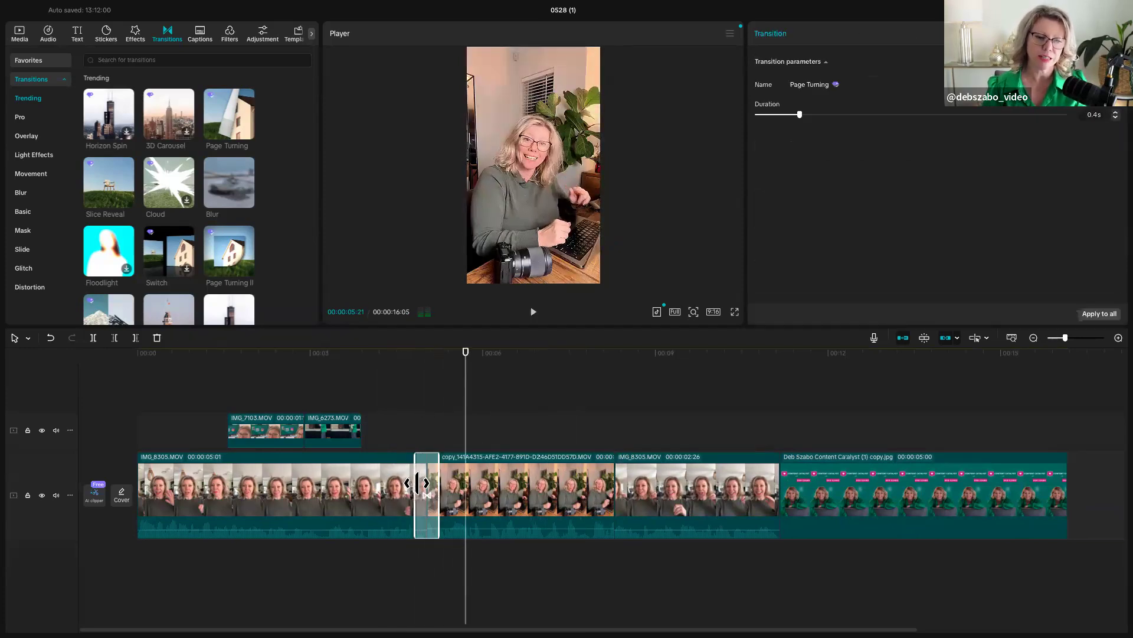
mouse_move(404, 484)
mouse_down()
mouse_move(363, 485)
mouse_move(411, 489)
mouse_up()
click(381, 446)
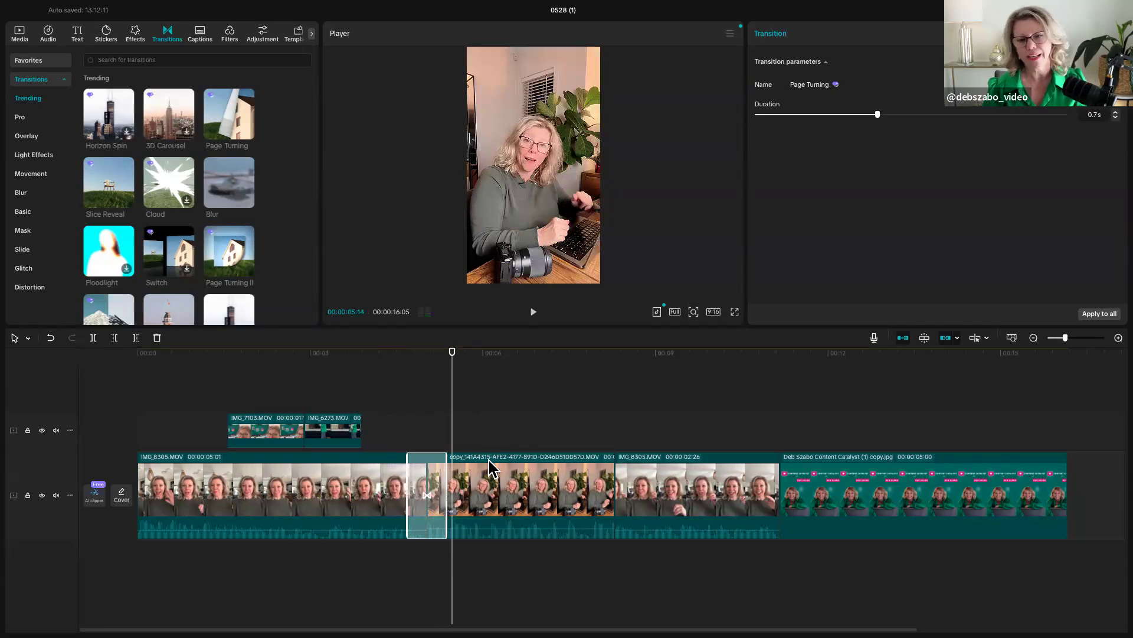
- Play across the cut between the copy_141A4315 clip and the second part of the main clip
drag(452, 447, 575, 452)
key(space)
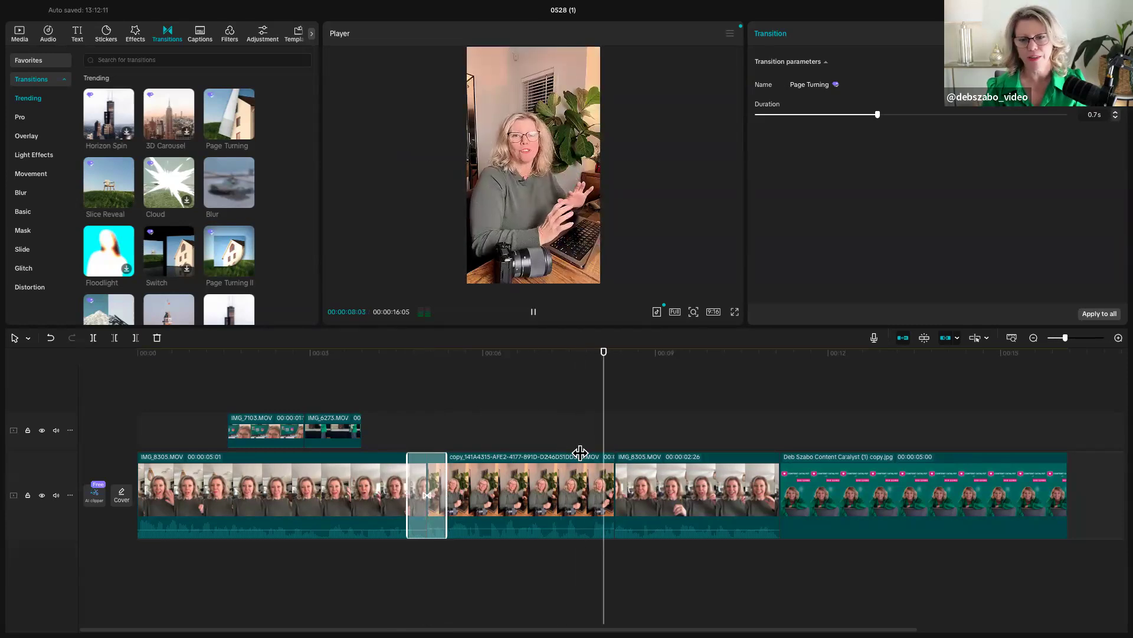
key(space)
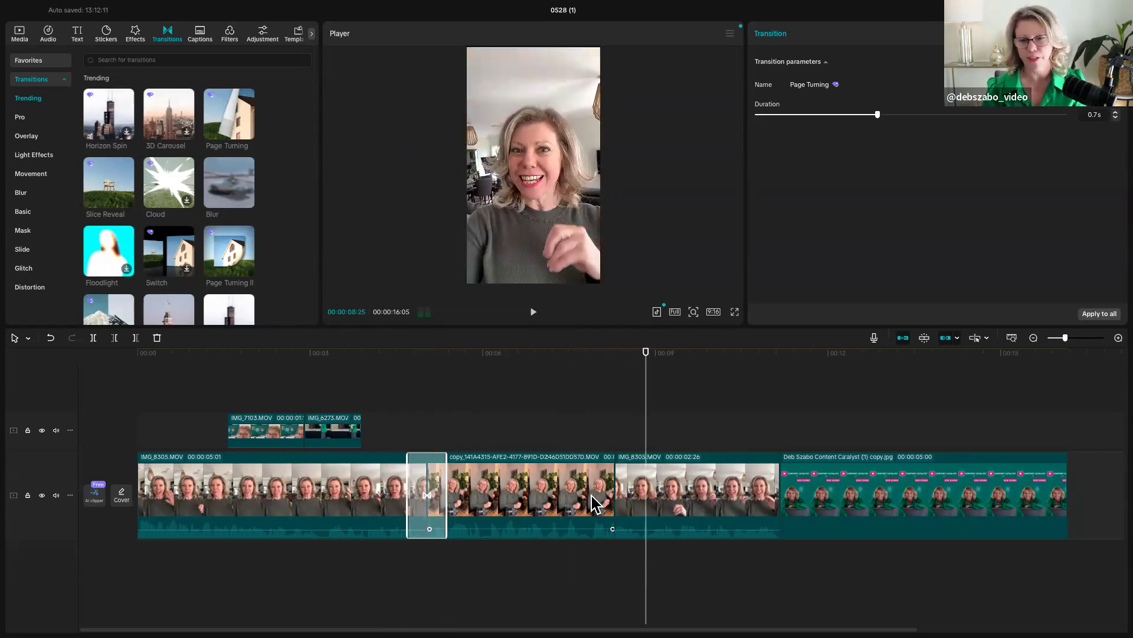
- Scrub back to 00:00:05:08 at the transition and search the sound effects library for "page turning"
drag(645, 440, 441, 442)
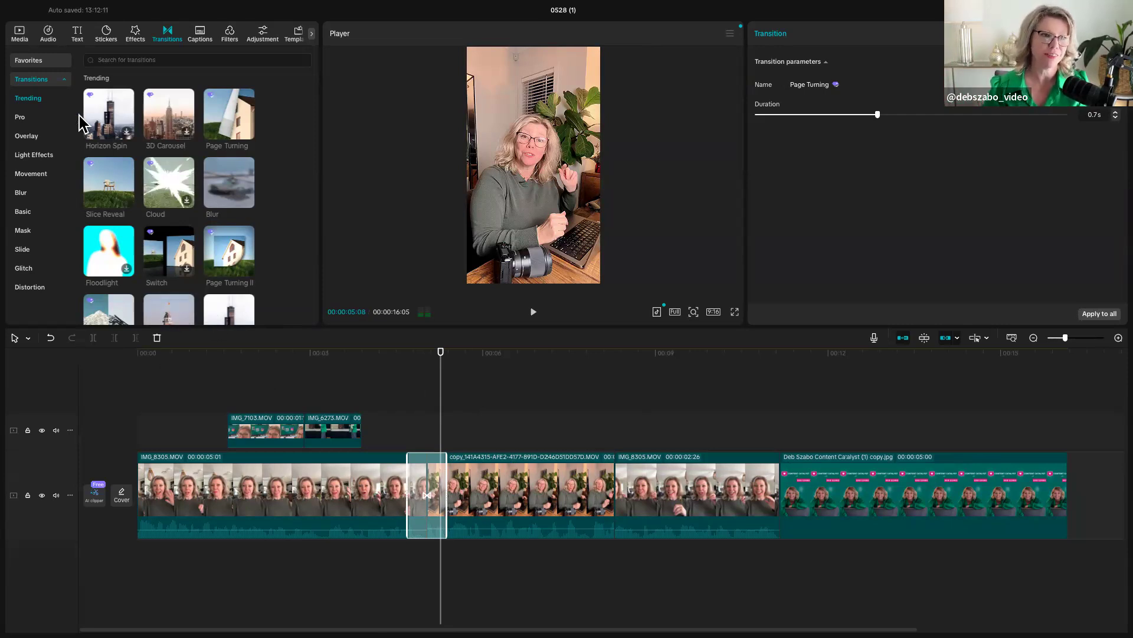
click(49, 34)
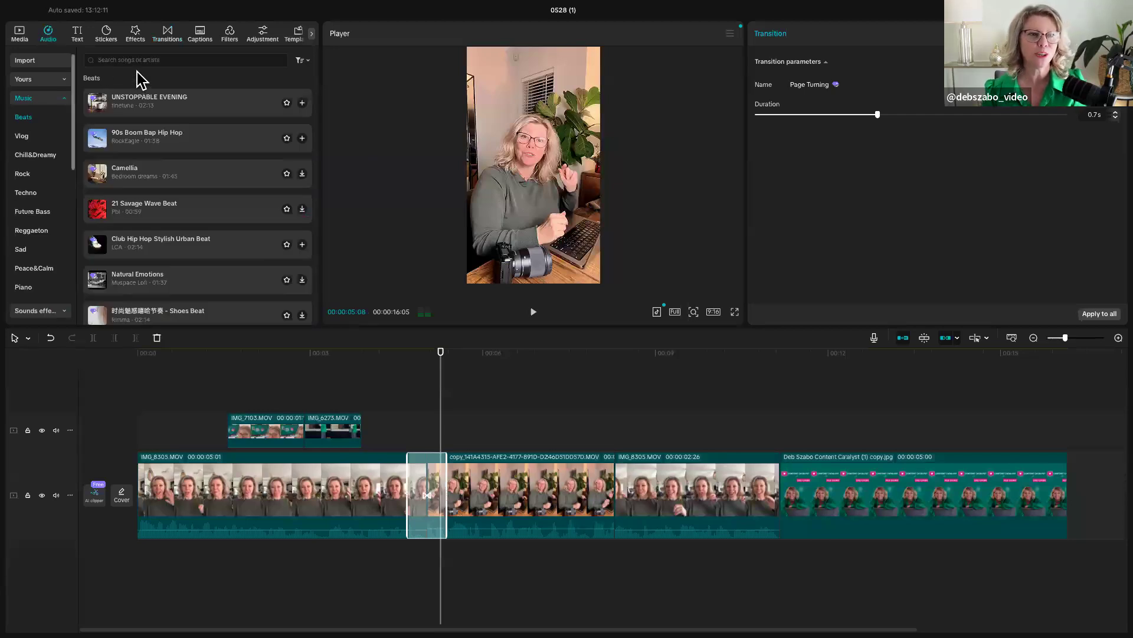
click(64, 100)
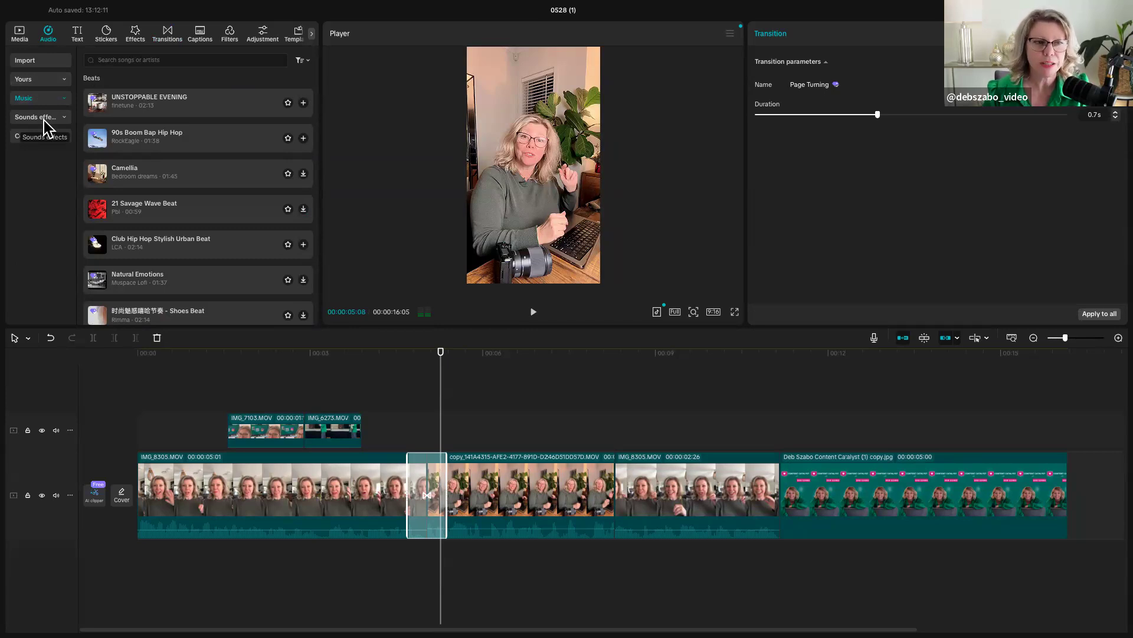
click(44, 119)
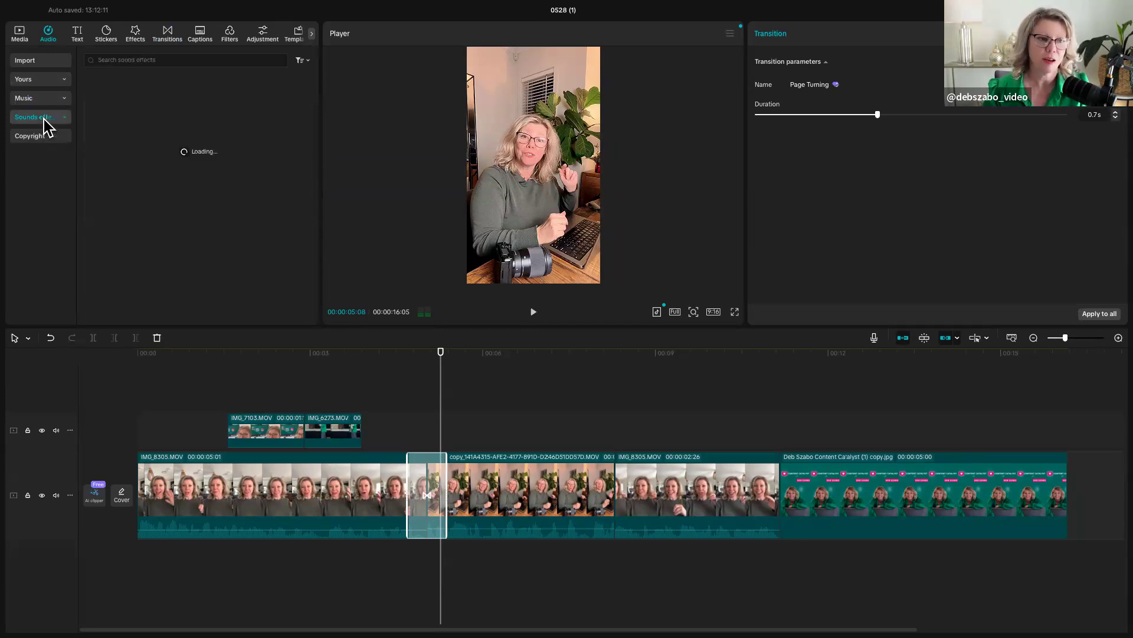
click(134, 59)
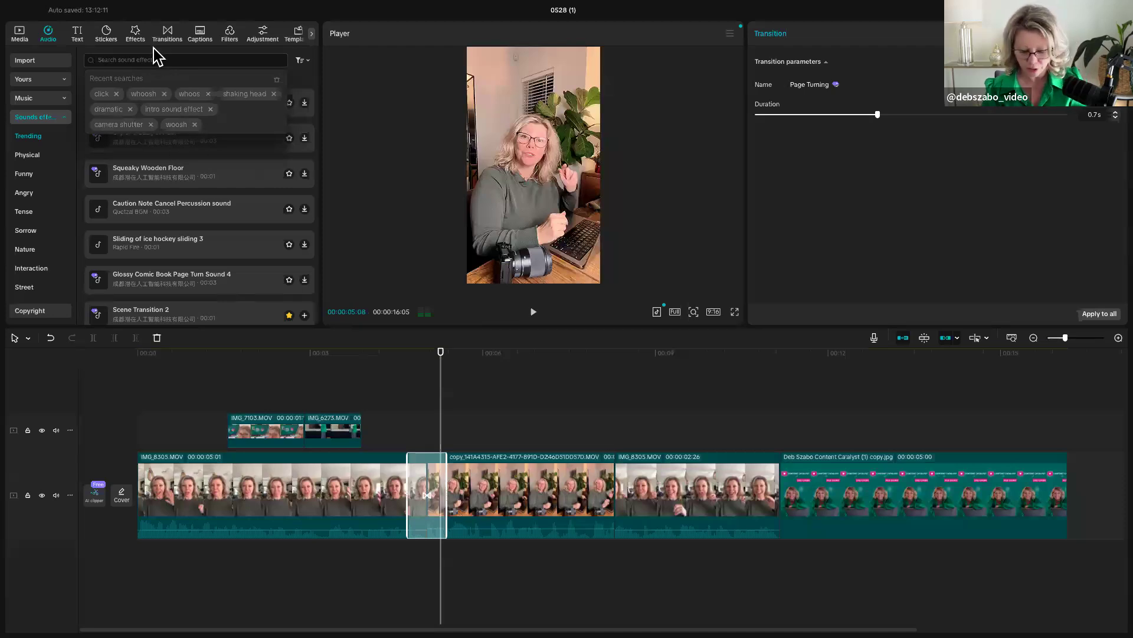
text(page turn)
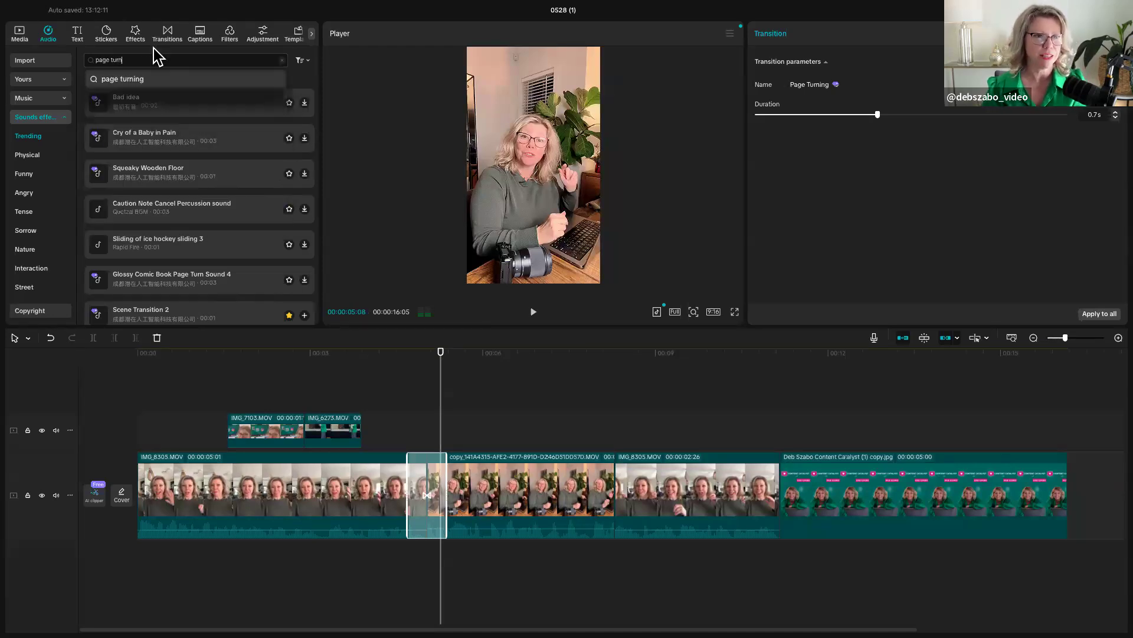
click(159, 80)
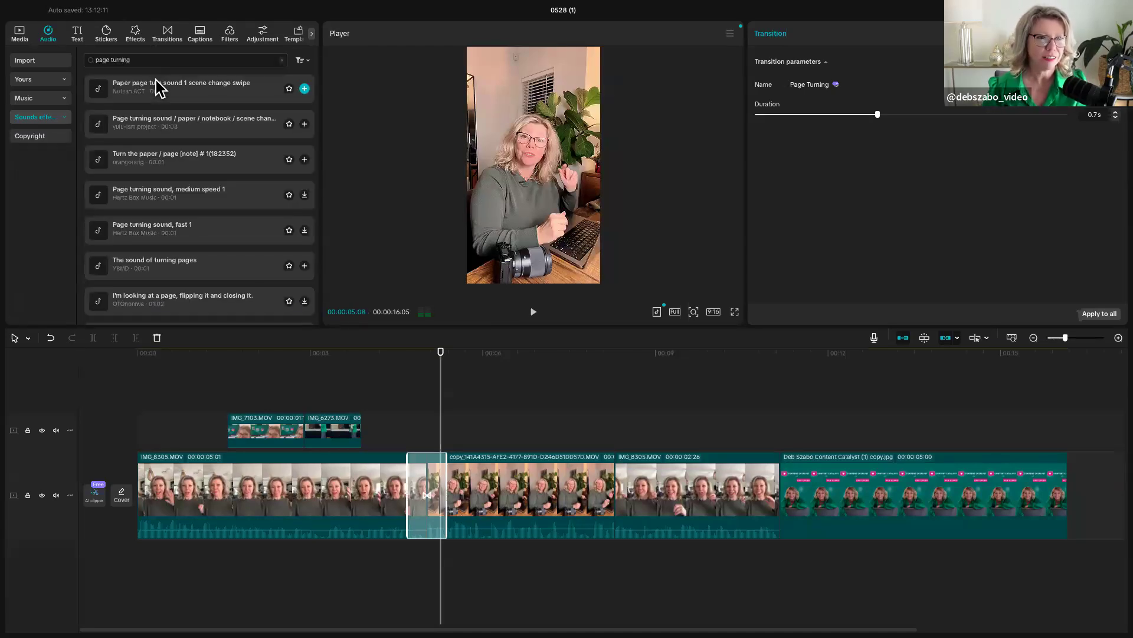
- Preview the first three page-turning sound effects and add "Turn the paper / page [note] # 1(182352)" to the timeline
click(172, 90)
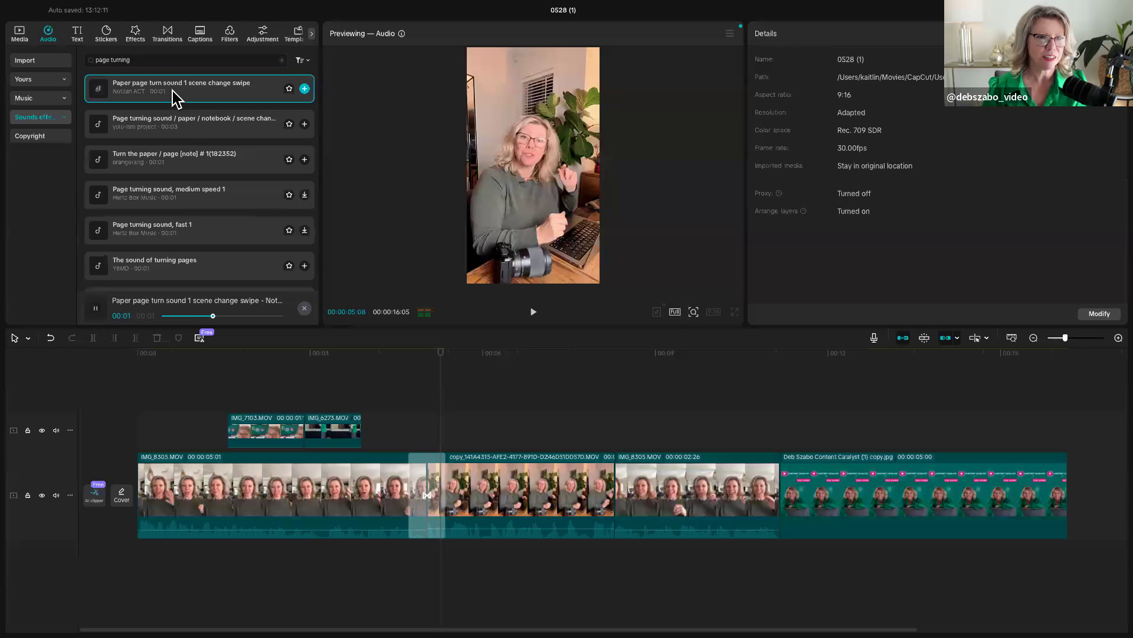
click(171, 125)
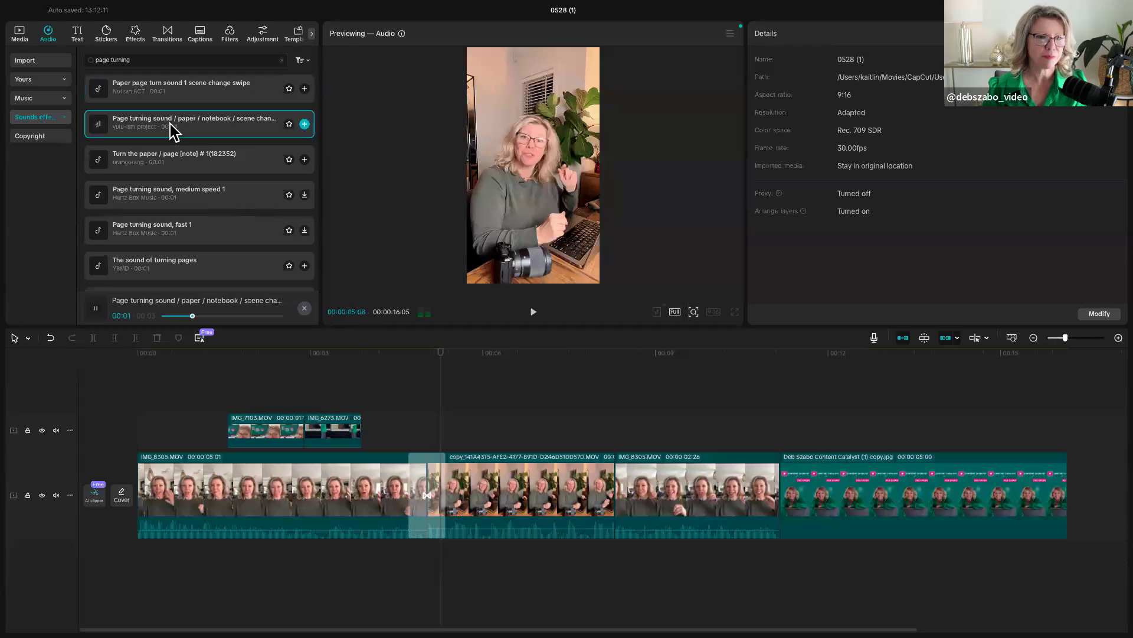
click(161, 163)
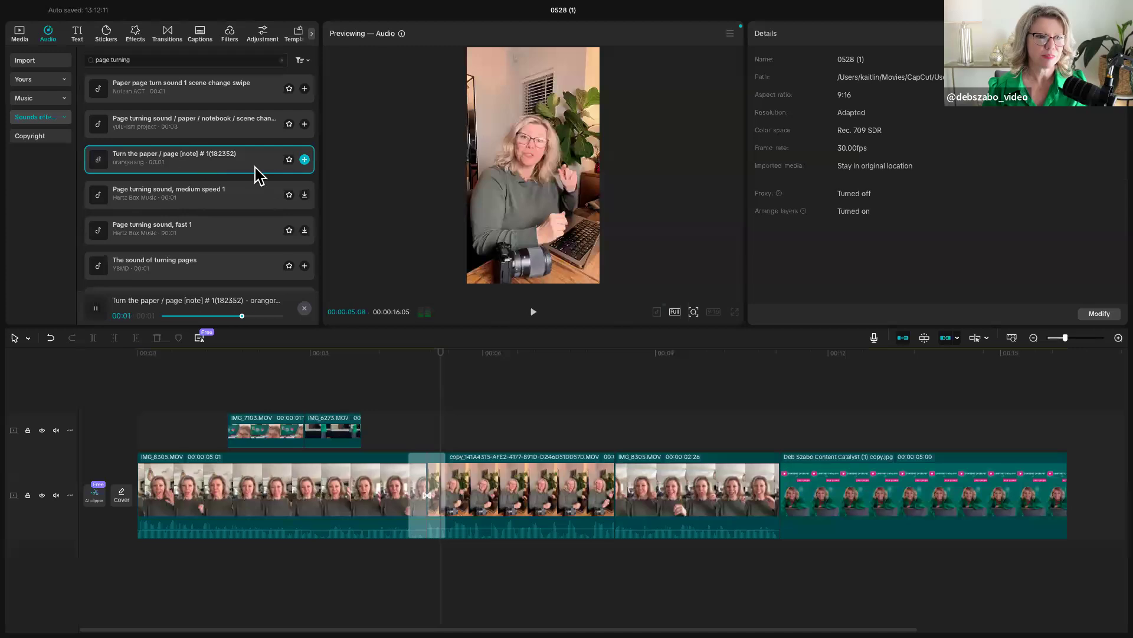
click(304, 160)
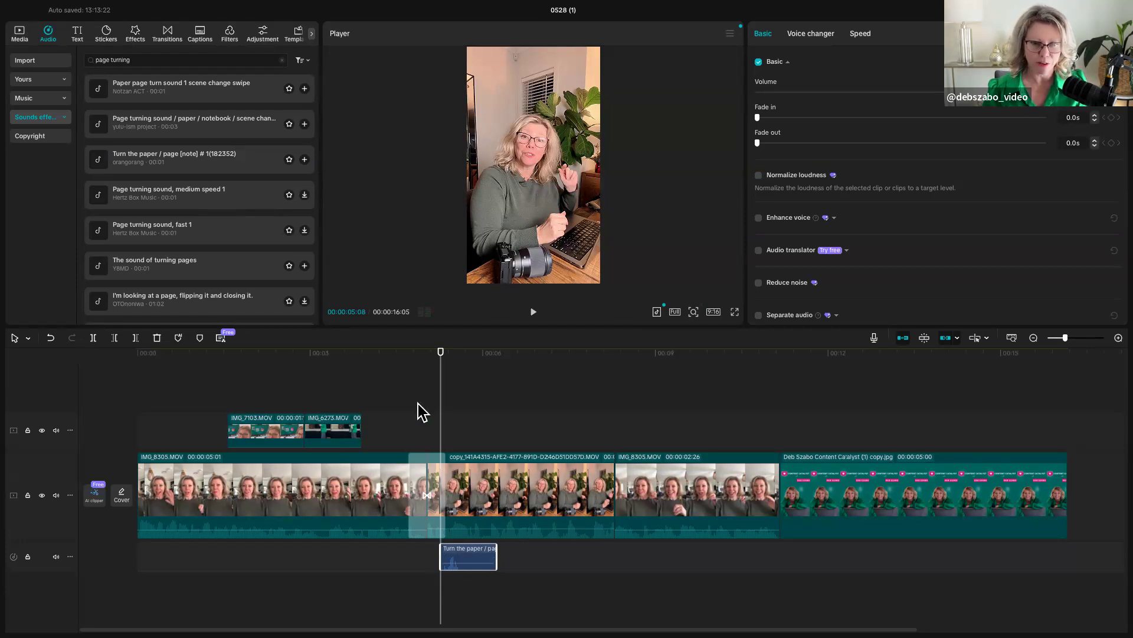
- Move the page-turning sound effect back to the start of the Page Turning transition and play across it
drag(440, 425, 418, 426)
drag(459, 555, 426, 555)
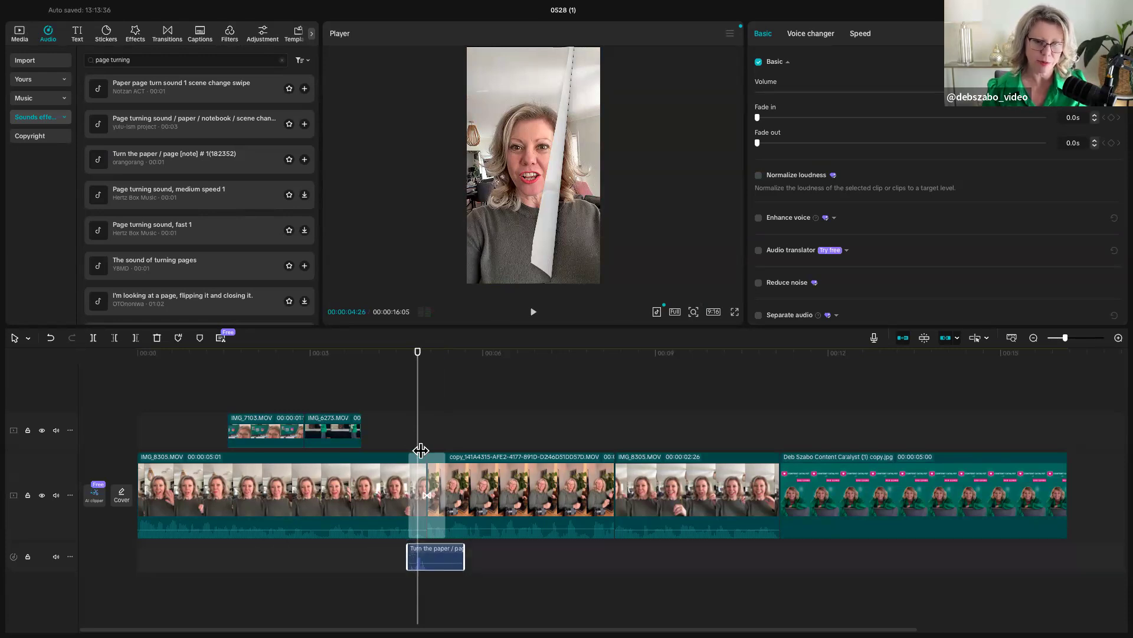
key(Left)
click(382, 445)
key(space)
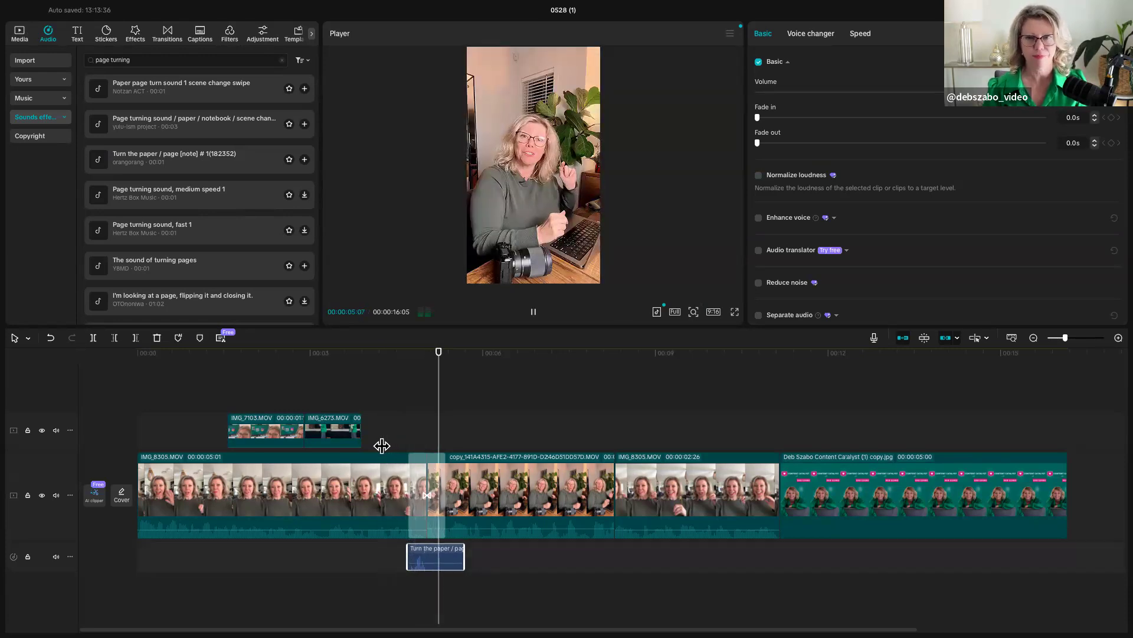
key(space)
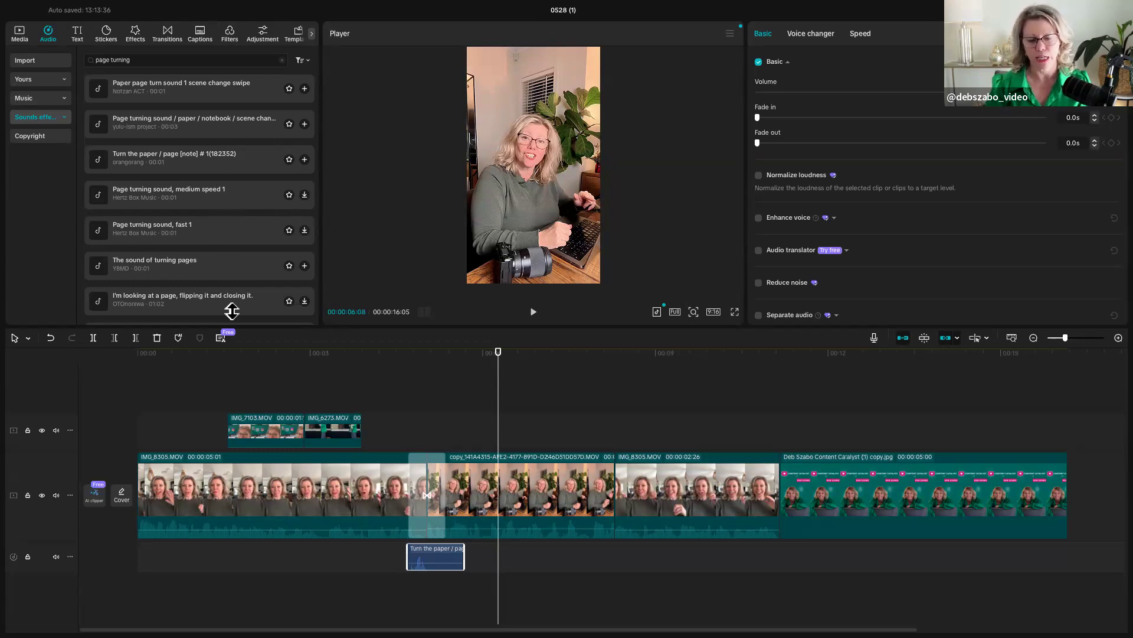
- Scrub back to 00:00:04:20 and replay the Page Turning transition together with its sound effect
mouse_move(227, 529)
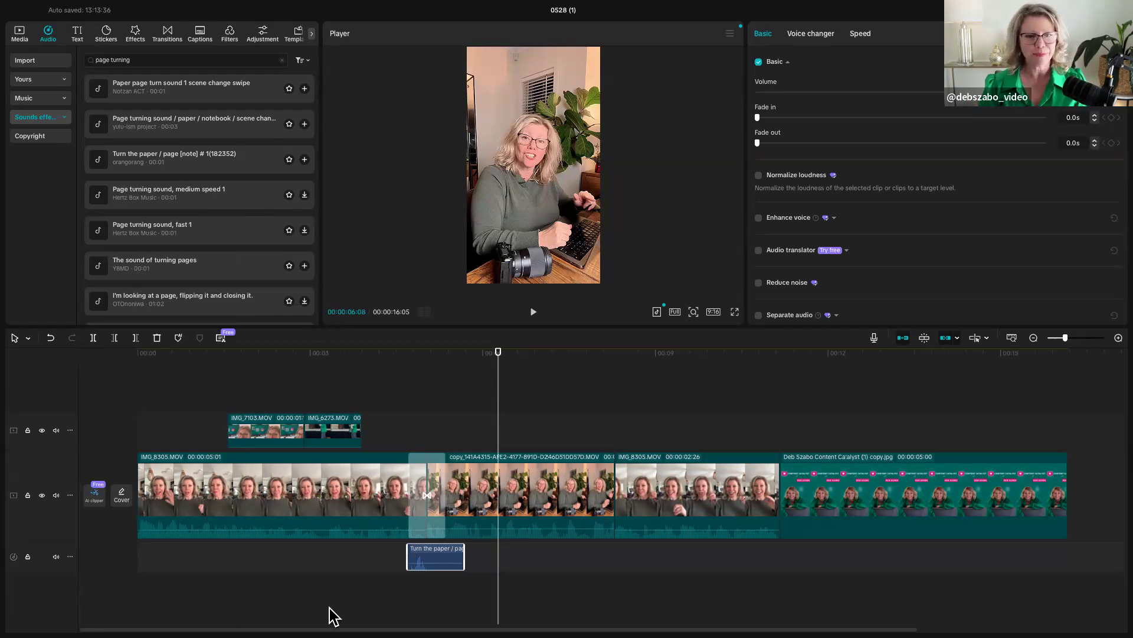
click(420, 441)
drag(413, 441, 406, 440)
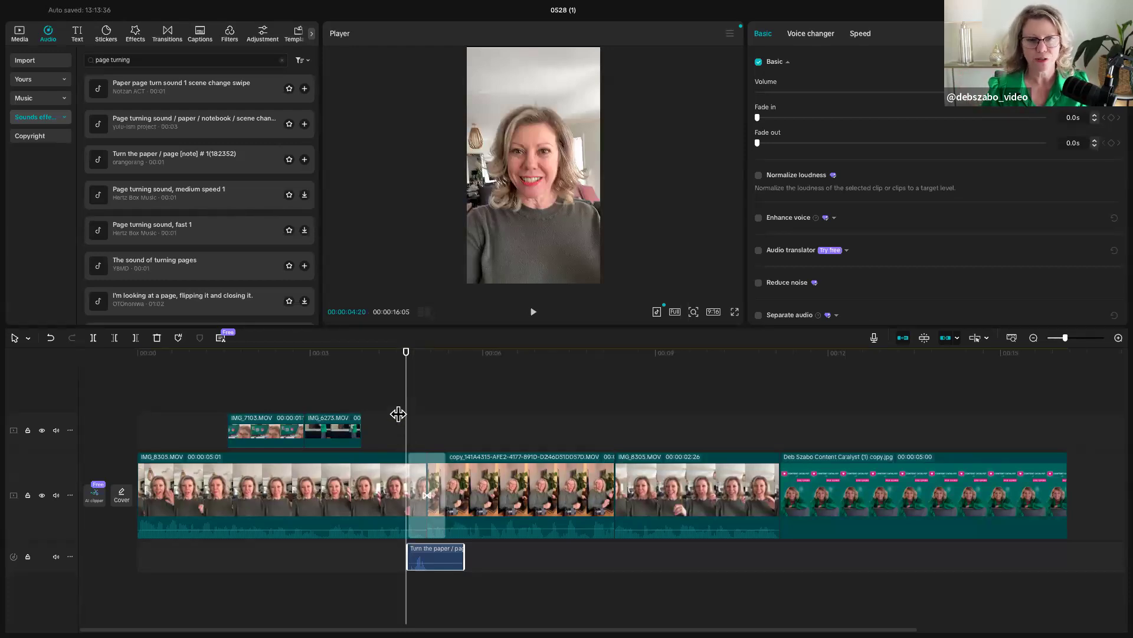
click(398, 416)
key(space)
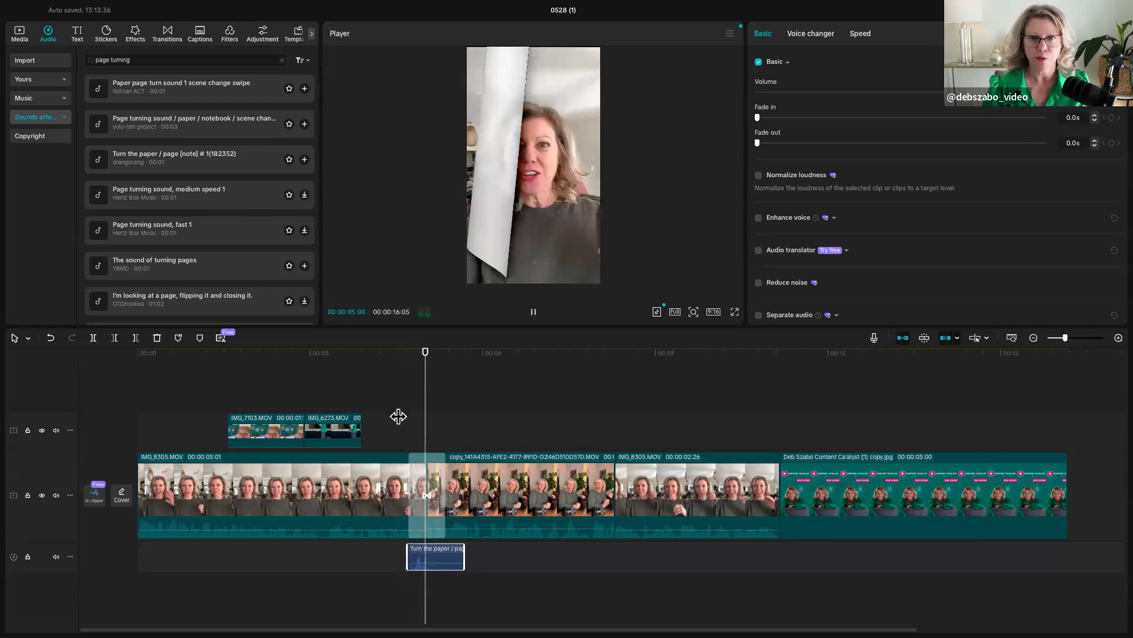
key(space)
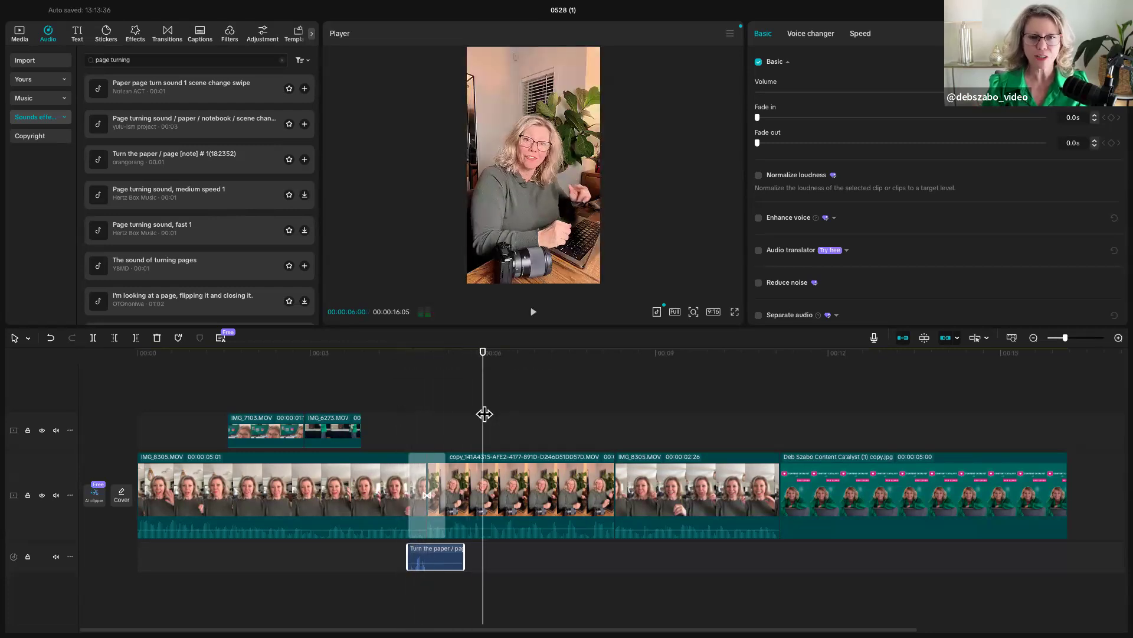
- Move the playhead to 00:00:11:04 at the cut before the end image and start a search of the transitions library
drag(484, 413, 778, 442)
drag(139, 60, 79, 60)
text(black)
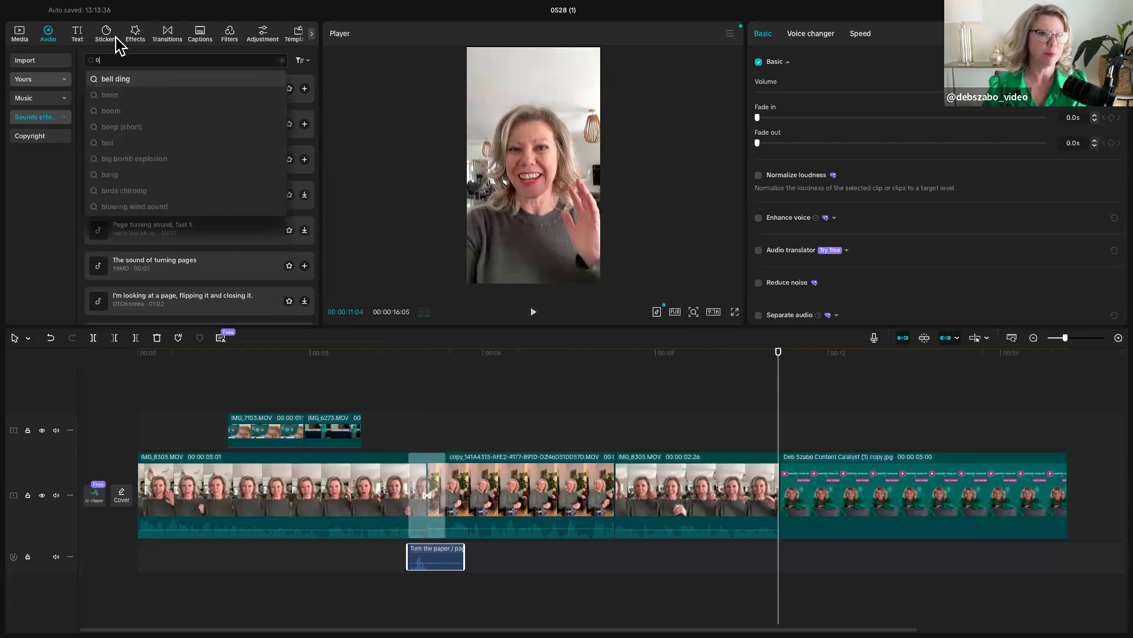
click(169, 35)
click(146, 60)
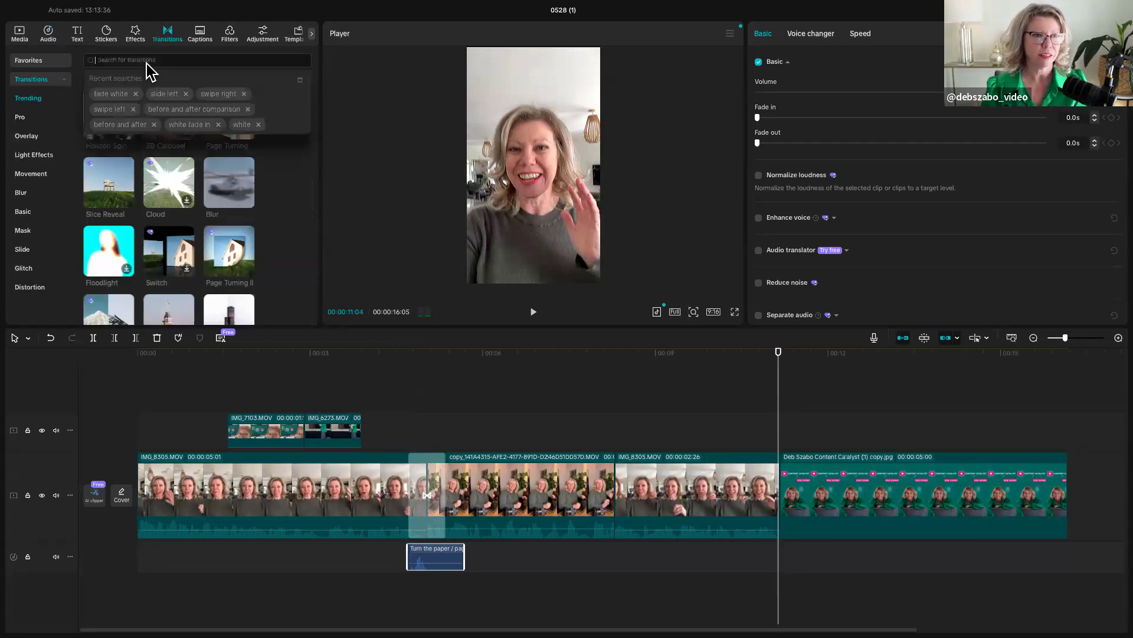
text(tran)
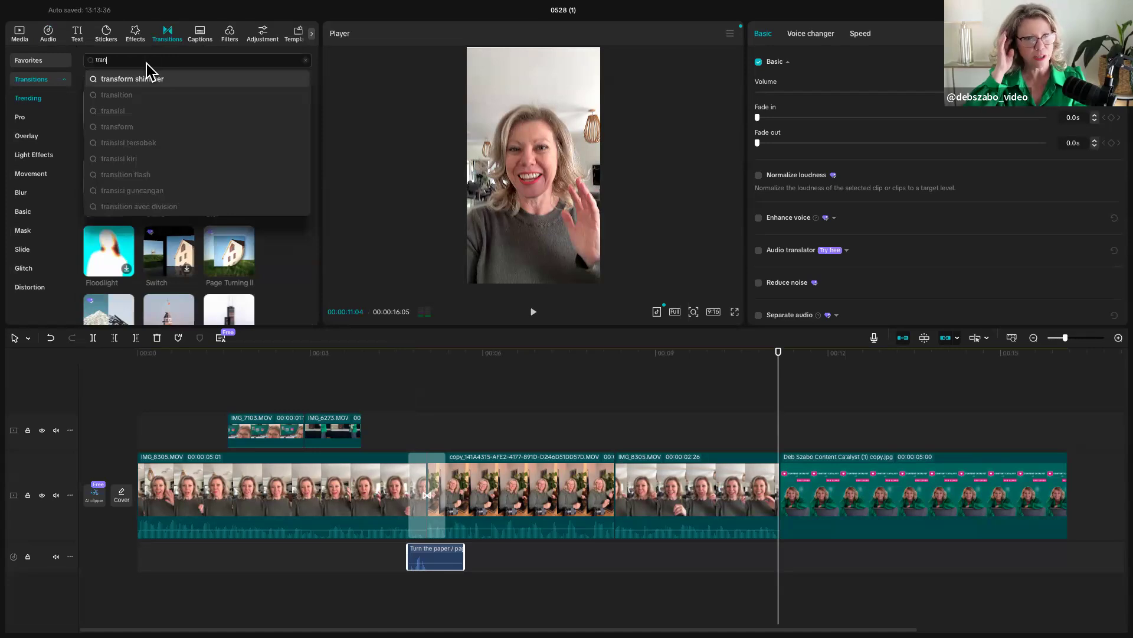
key(BackSpace)
key(BackSpace)
key(BackSpace)
key(BackSpace)
text(face)
key(BackSpace)
key(BackSpace)
key(BackSpace)
key(BackSpace)
- Search the transitions for "black fade" and add Black Fade at the cut before the end image
text(black)
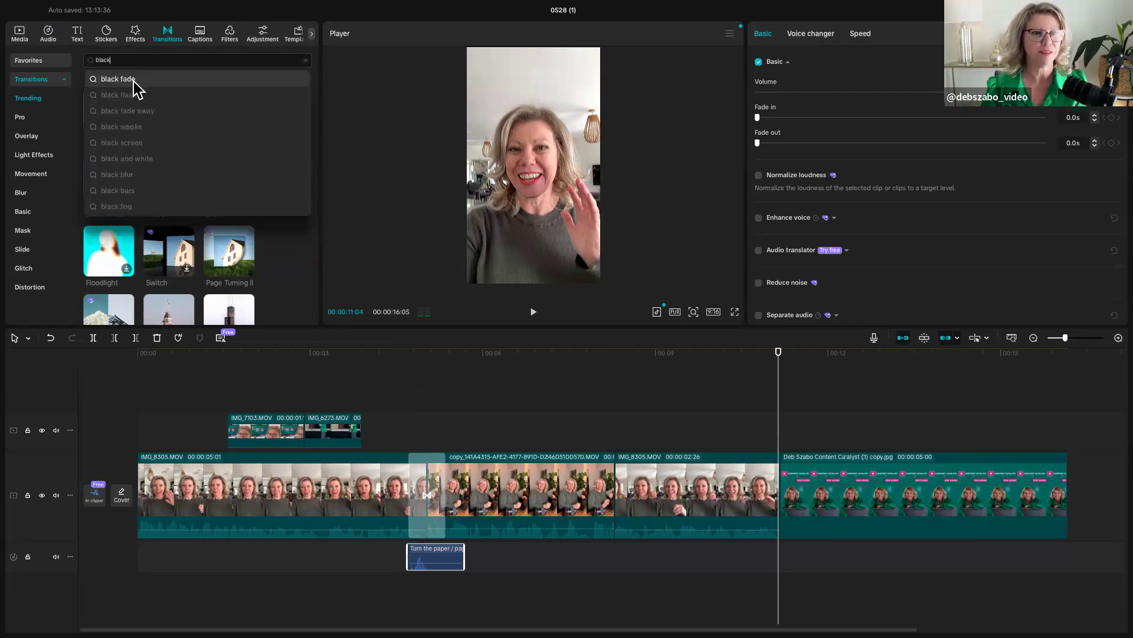
click(134, 81)
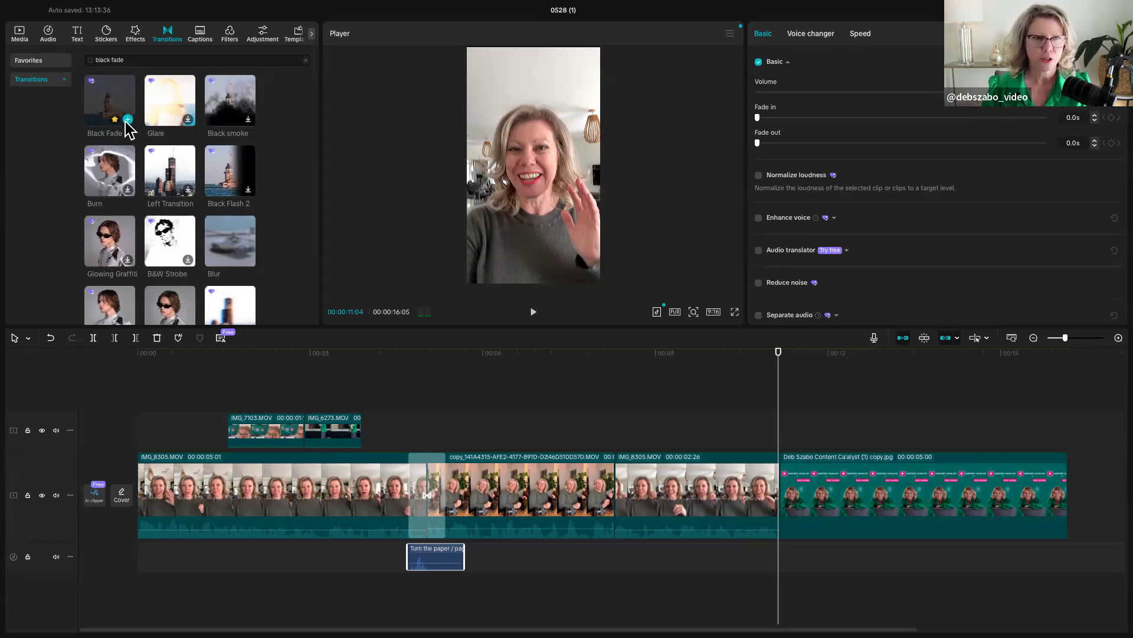
click(127, 120)
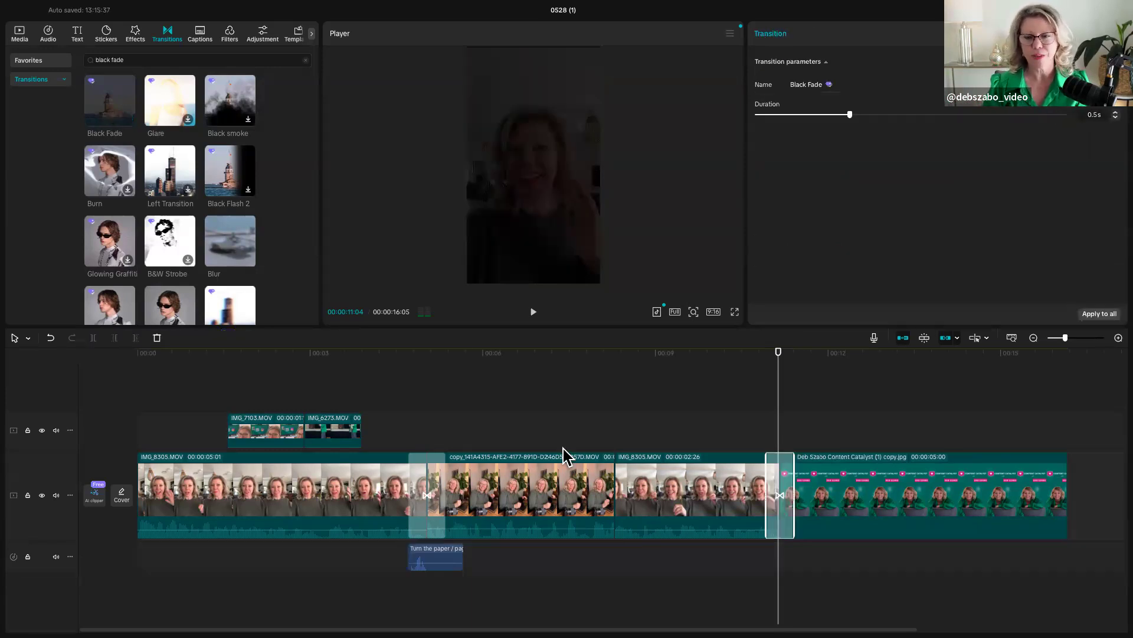
- Play from just before the Black Fade transition into the end image to check the effect
click(746, 436)
drag(746, 436, 748, 436)
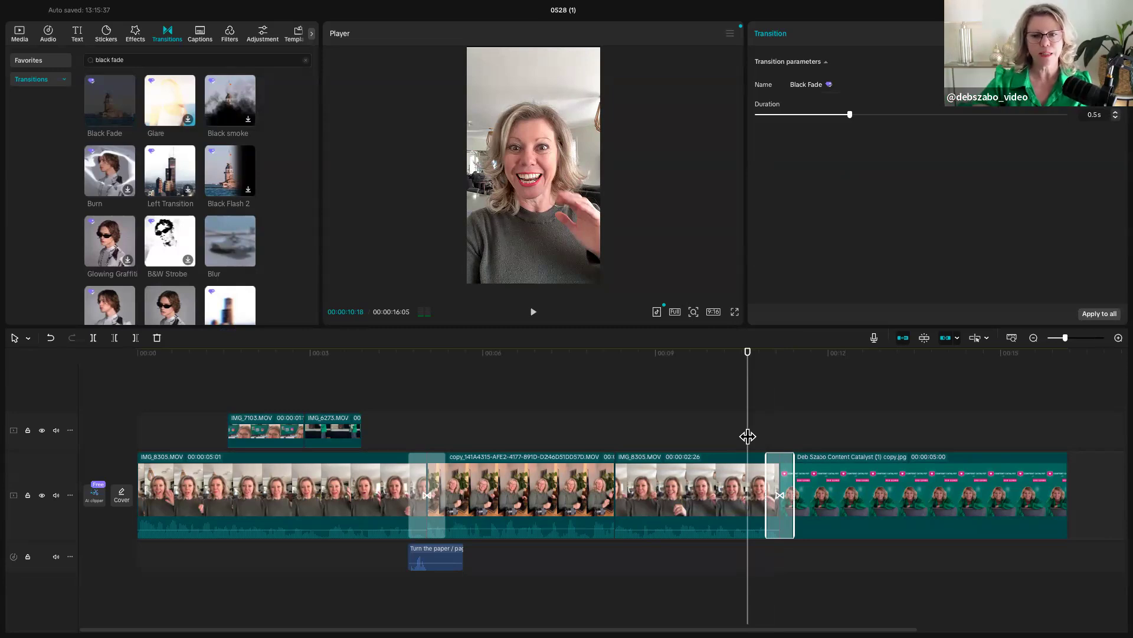
drag(748, 437, 762, 460)
key(space)
key(space)
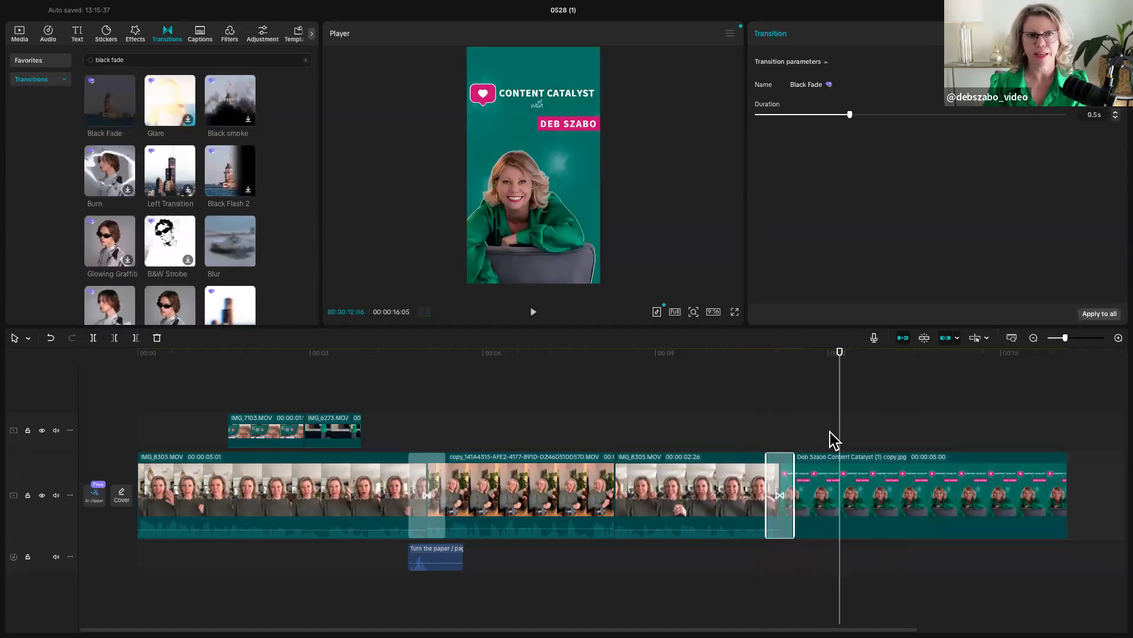
- Split the first IMG_8305.MOV clip on the main track at 00:00:00:27
drag(776, 431, 189, 456)
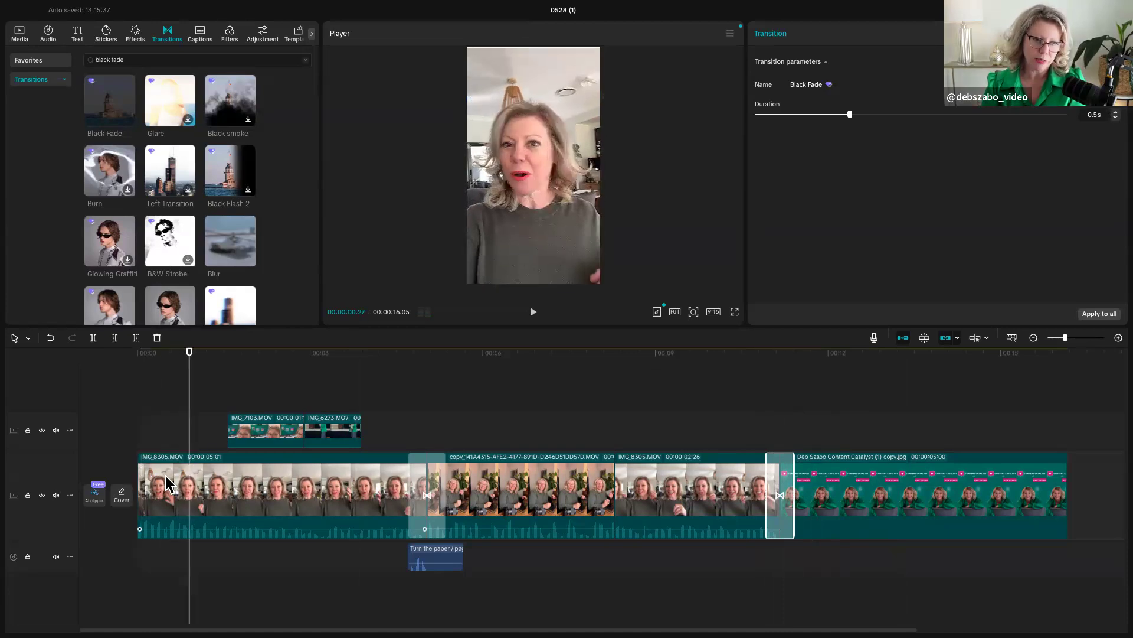
click(188, 456)
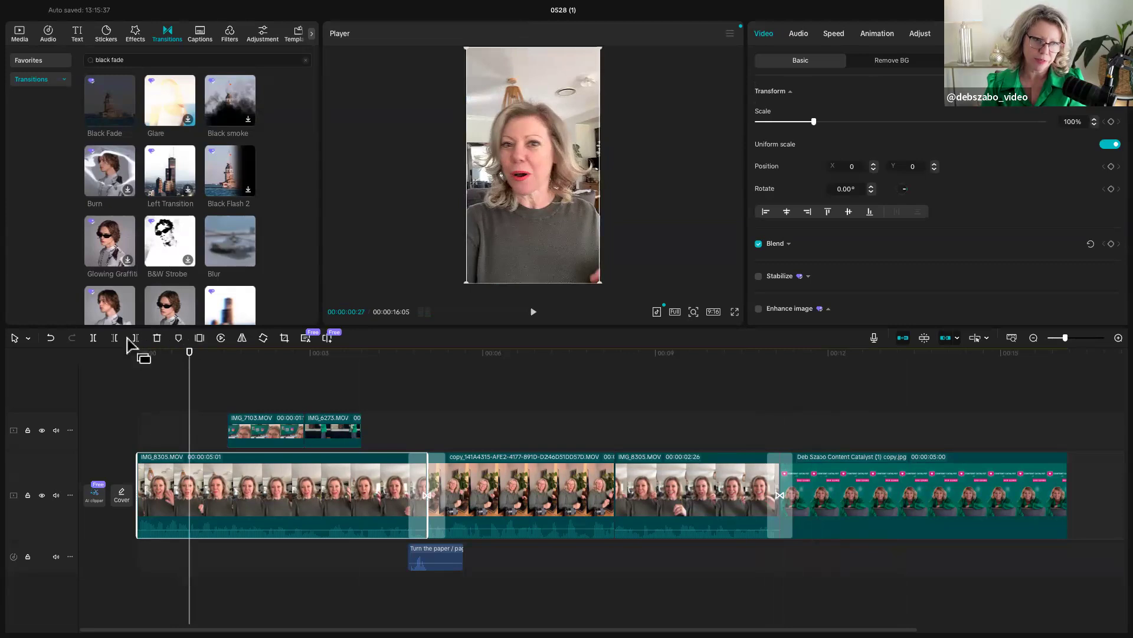
click(93, 338)
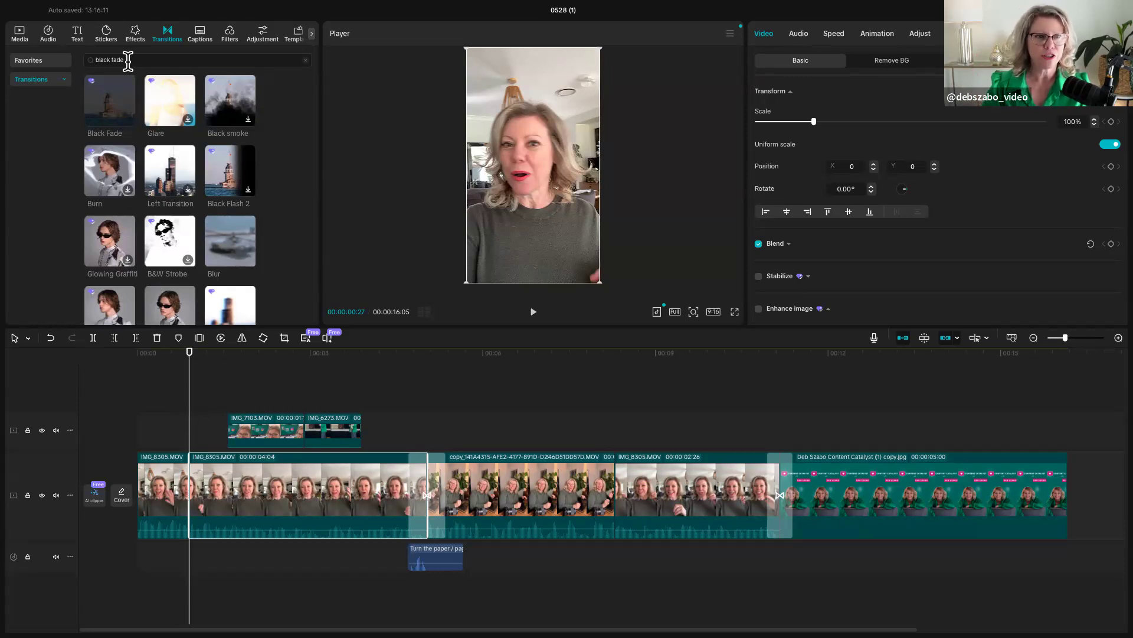
- Search the transitions for "slide left" and add Slide Left at the new split in the main clip
click(93, 60)
text(slide l)
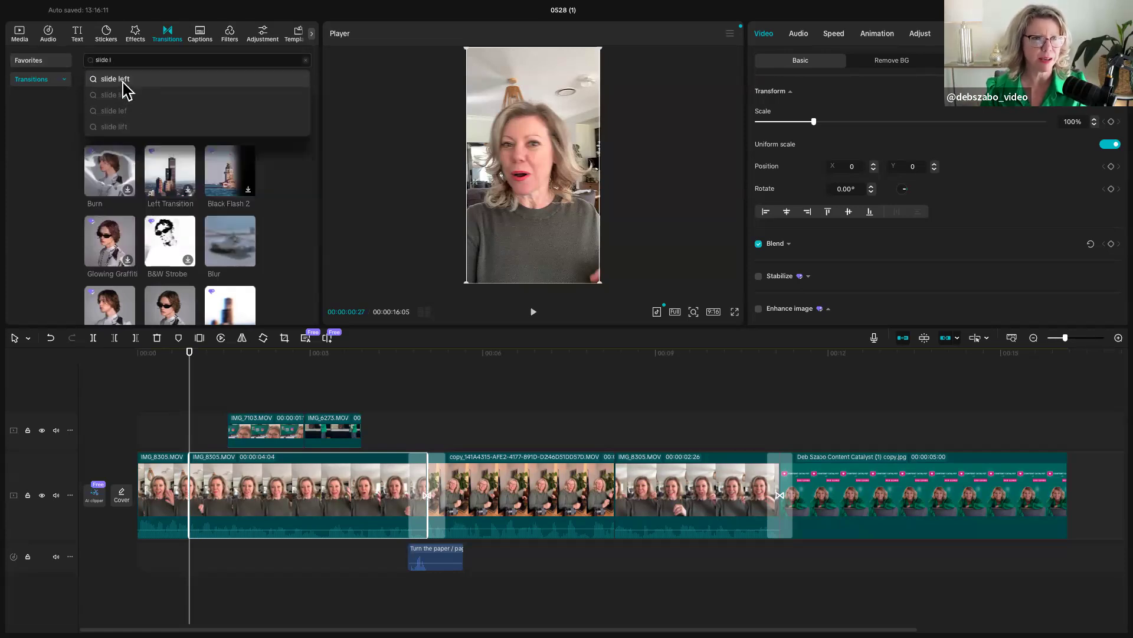
click(122, 81)
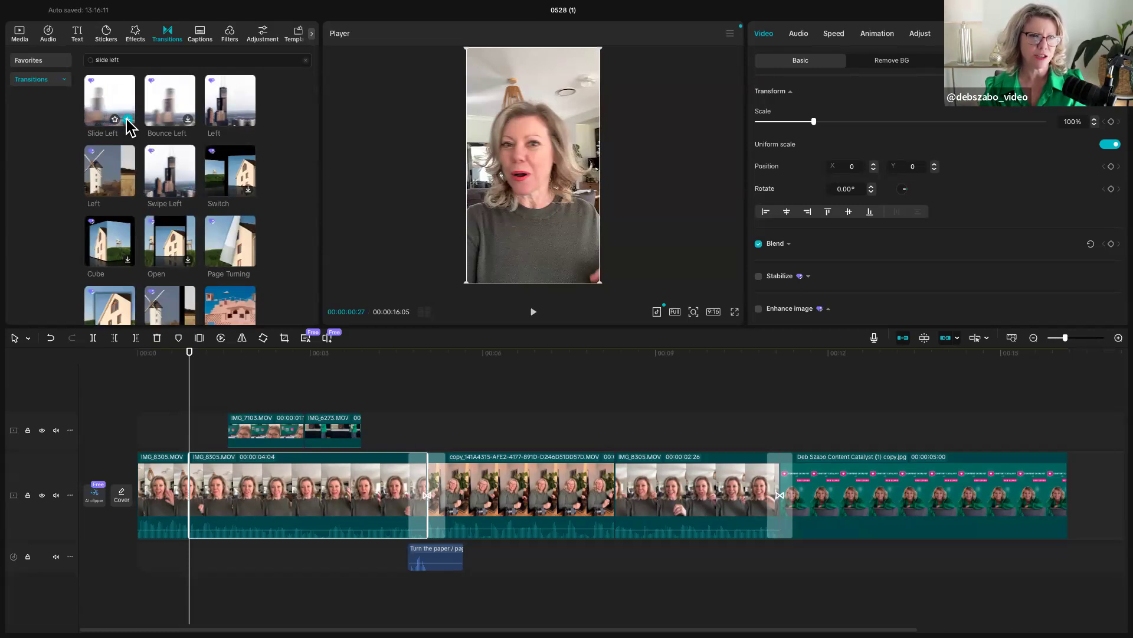
click(127, 119)
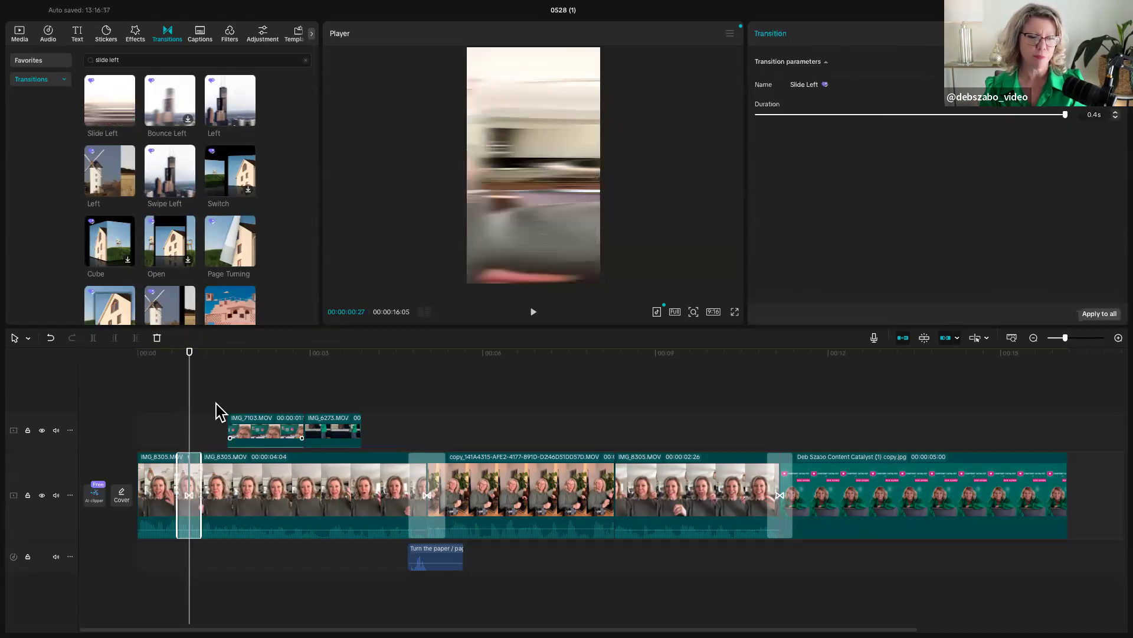
- Play from the start across the Slide Left transition and return the playhead to 00:00:00:28 within it
drag(188, 423, 131, 414)
key(space)
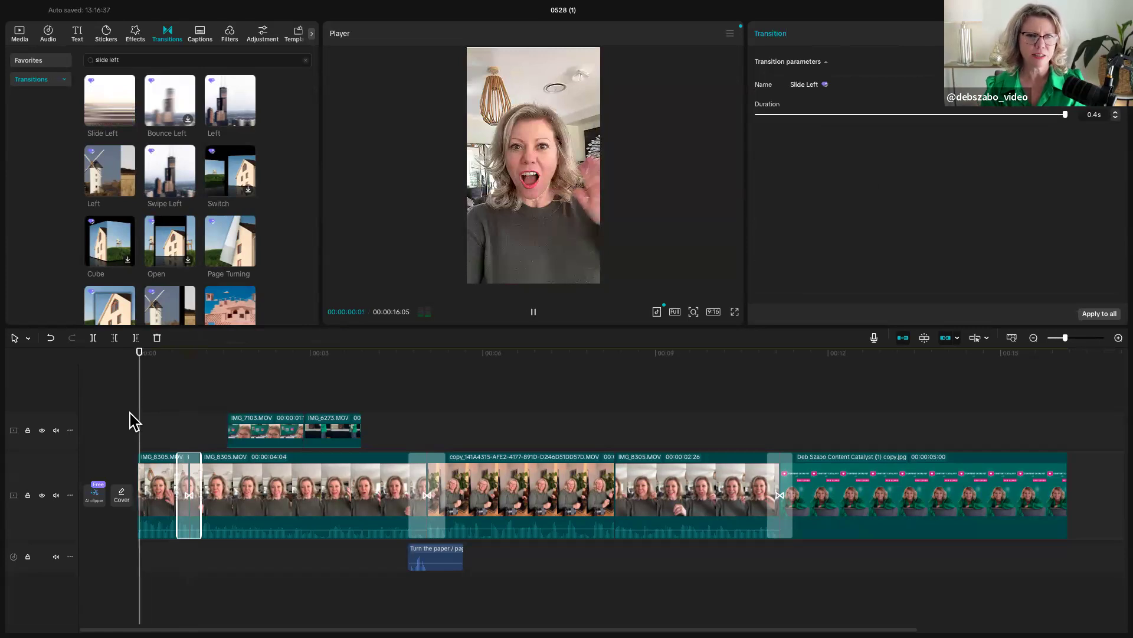
key(space)
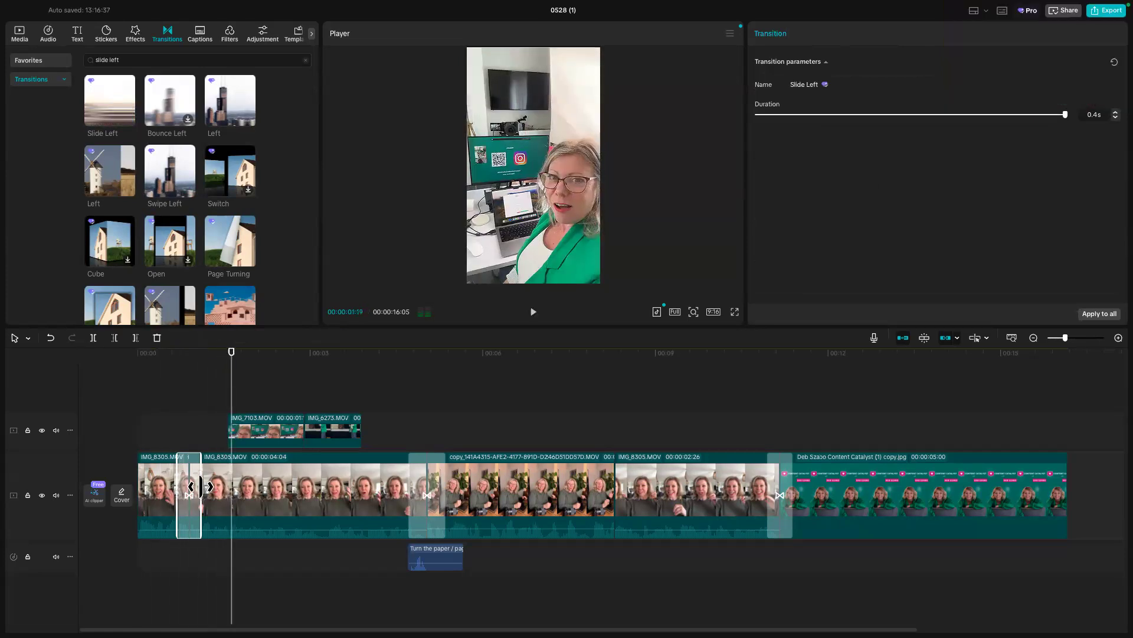
drag(230, 412, 189, 425)
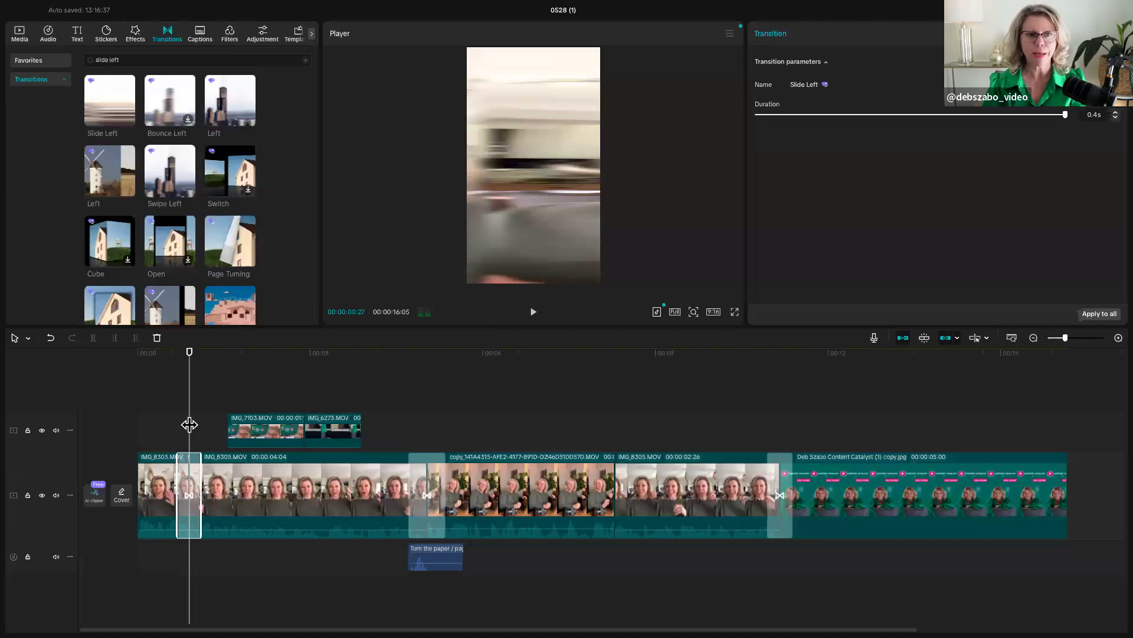
mouse_move(189, 425)
mouse_down()
mouse_move(172, 425)
mouse_move(206, 428)
mouse_move(192, 428)
mouse_up()
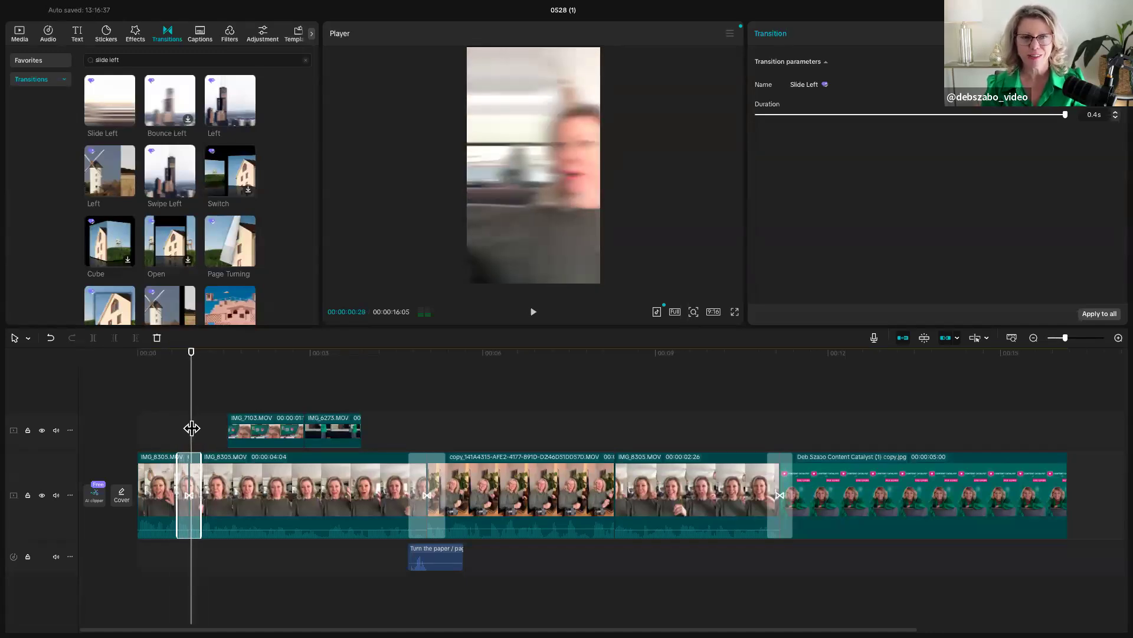
- Search the sound effects for "whoosh" and add swish_whoosh (large)(794558) at 00:00:00:28 within the Slide Left transition
click(107, 34)
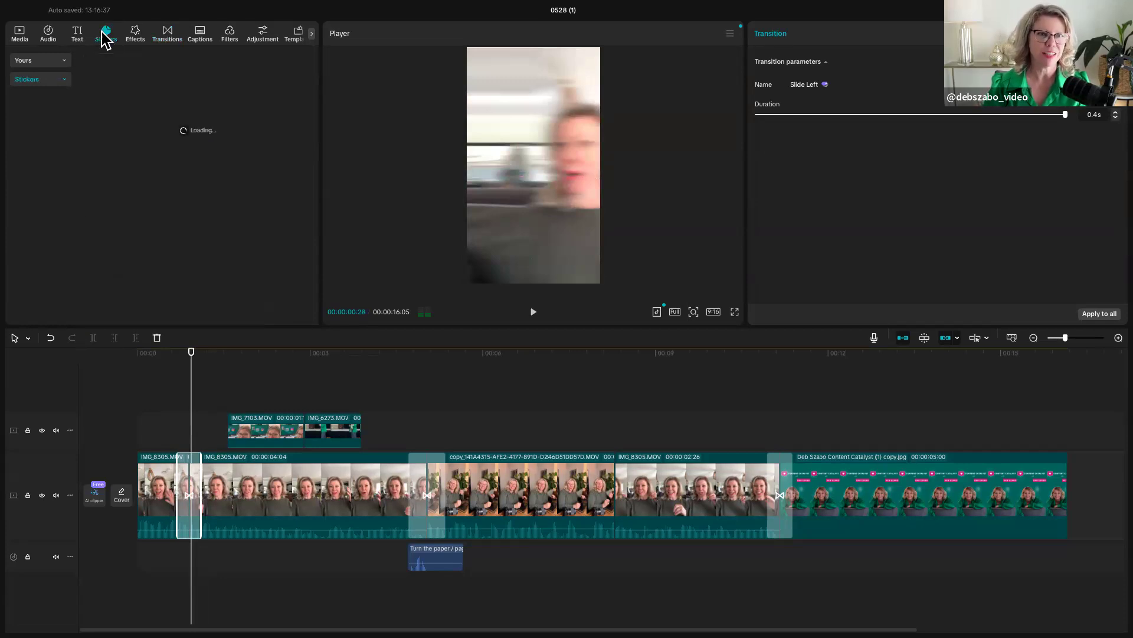
click(48, 34)
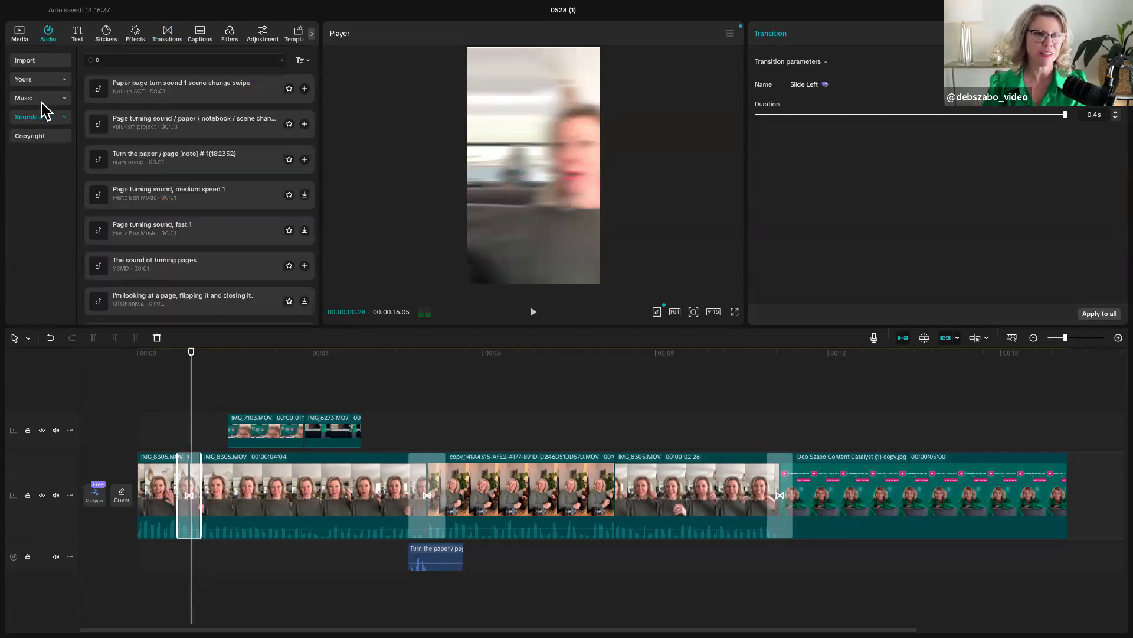
click(35, 116)
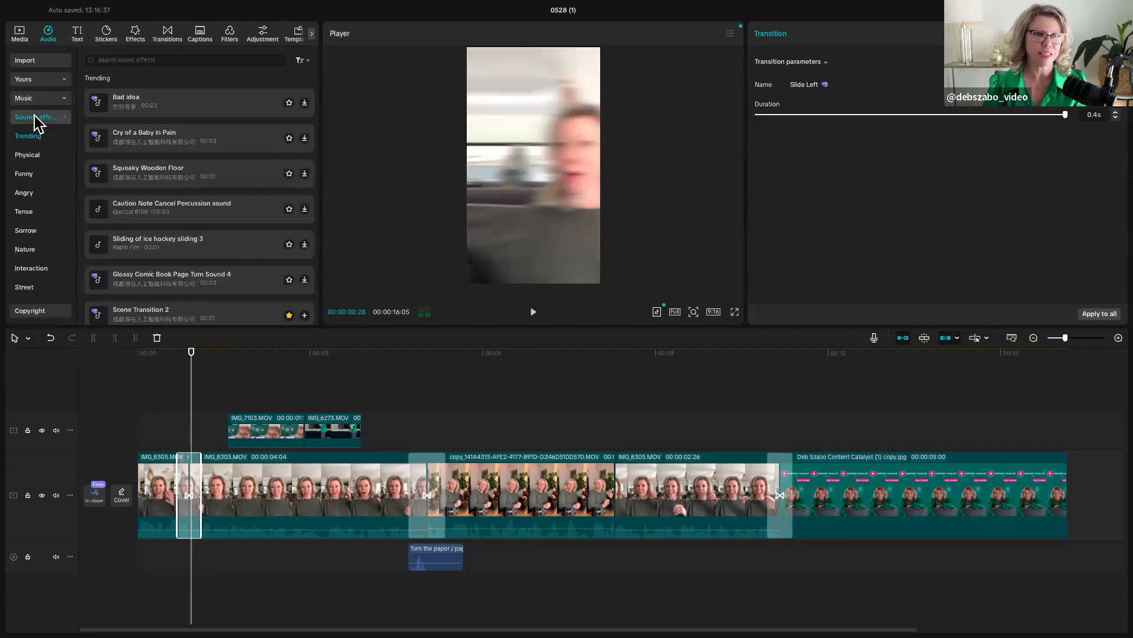
click(134, 59)
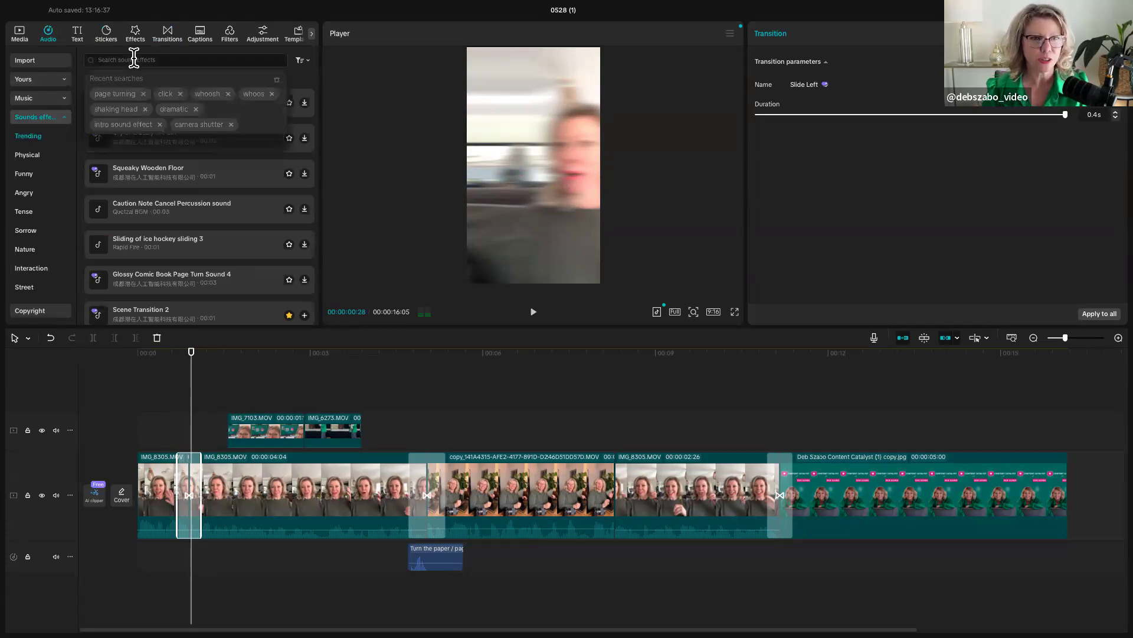
click(203, 95)
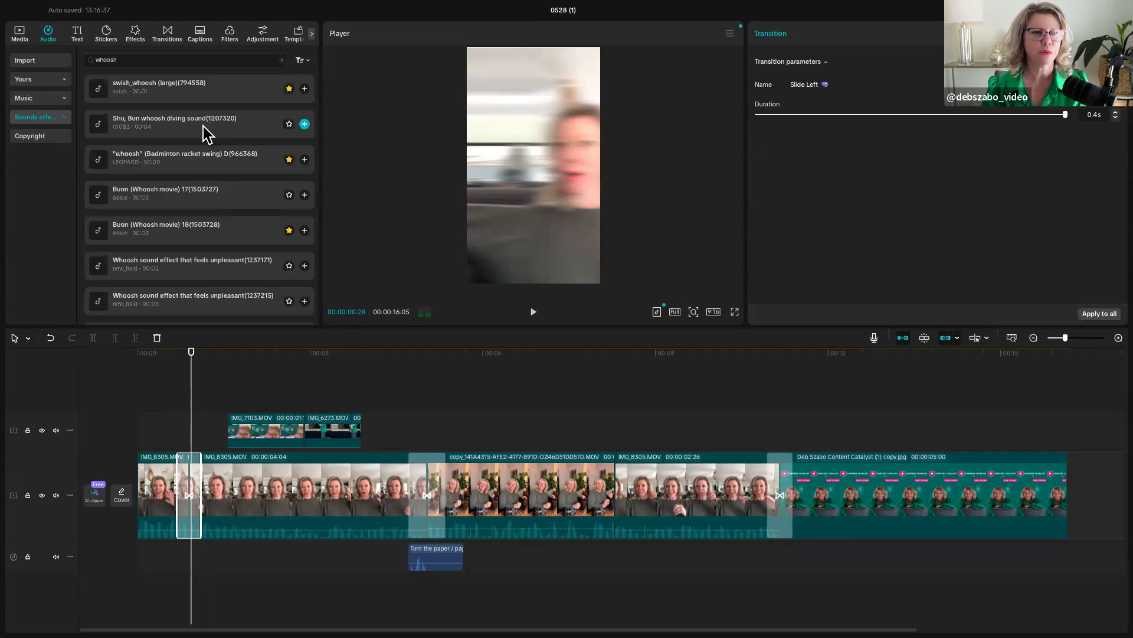
click(198, 91)
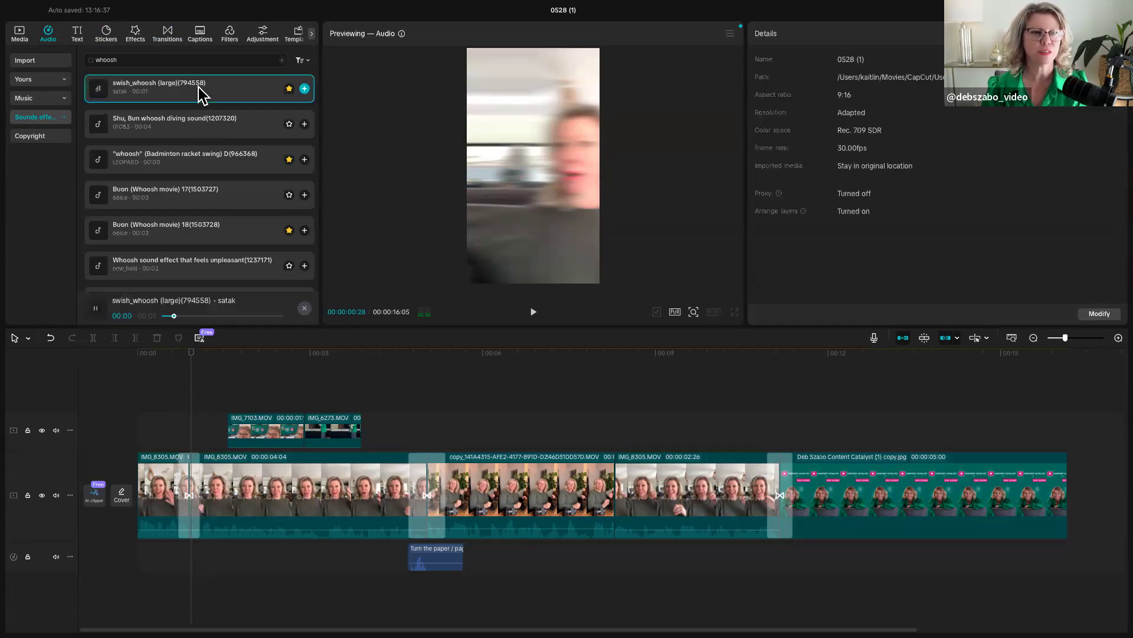
click(305, 88)
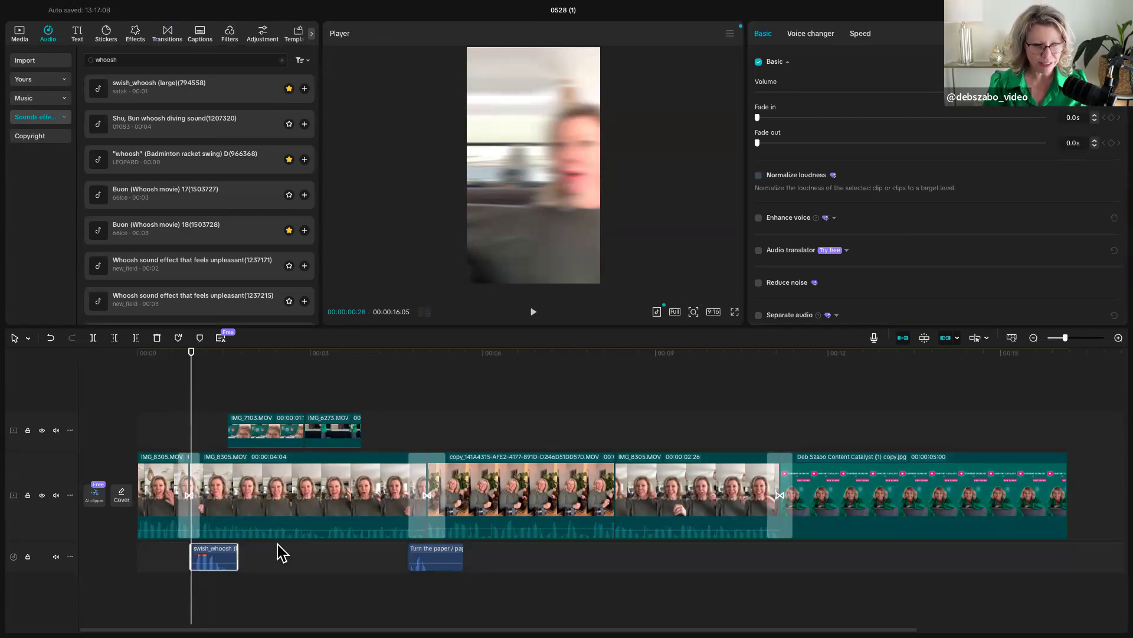
- Move the swish_whoosh clip earlier, to about 00:00:00:19, so its peak lines up with the Slide Left transition
click(1118, 337)
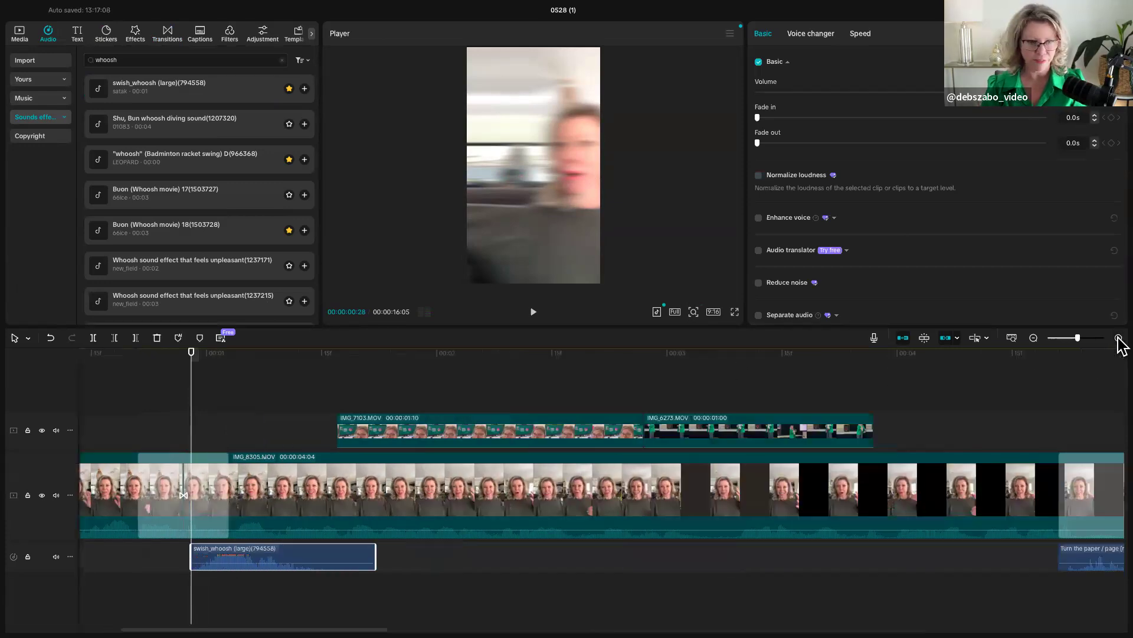
drag(263, 562, 220, 555)
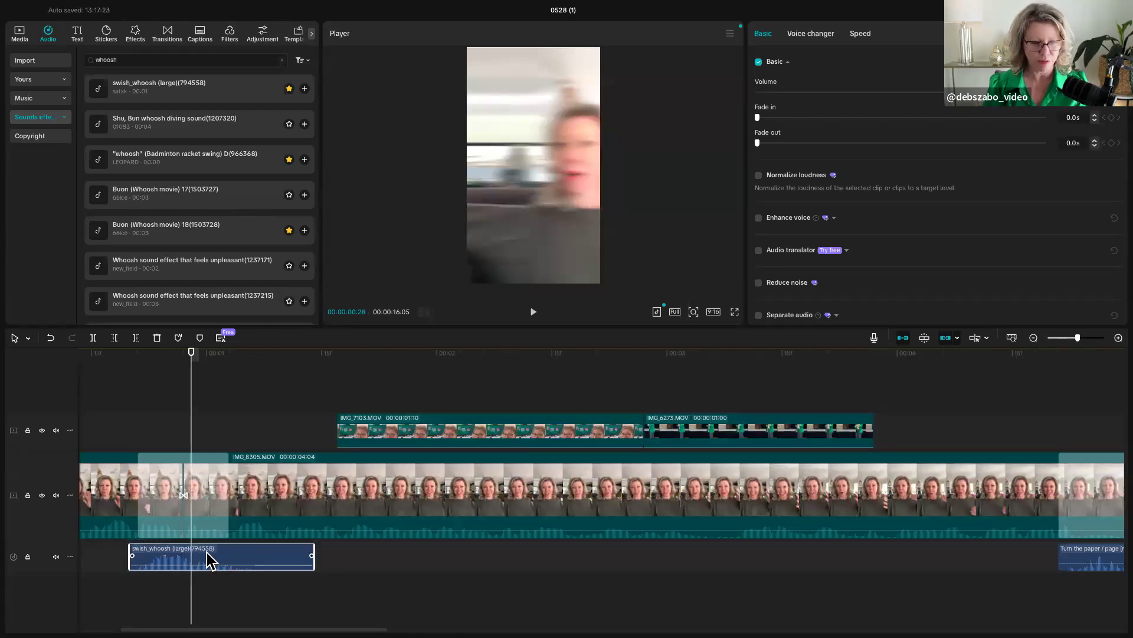
key(ctrl+z)
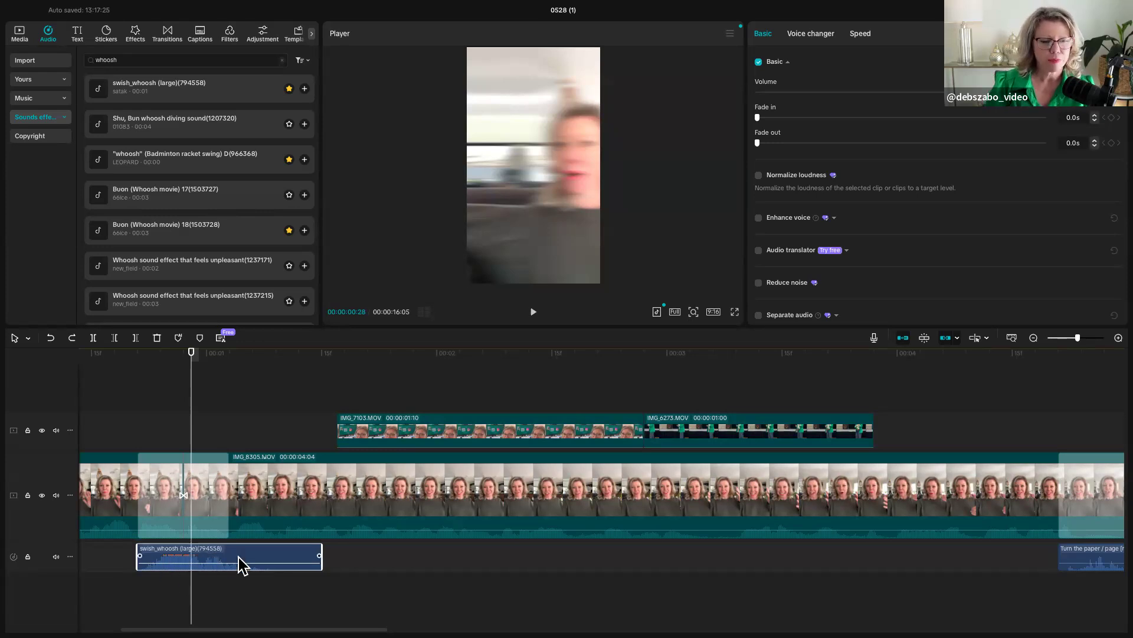
drag(241, 564, 226, 565)
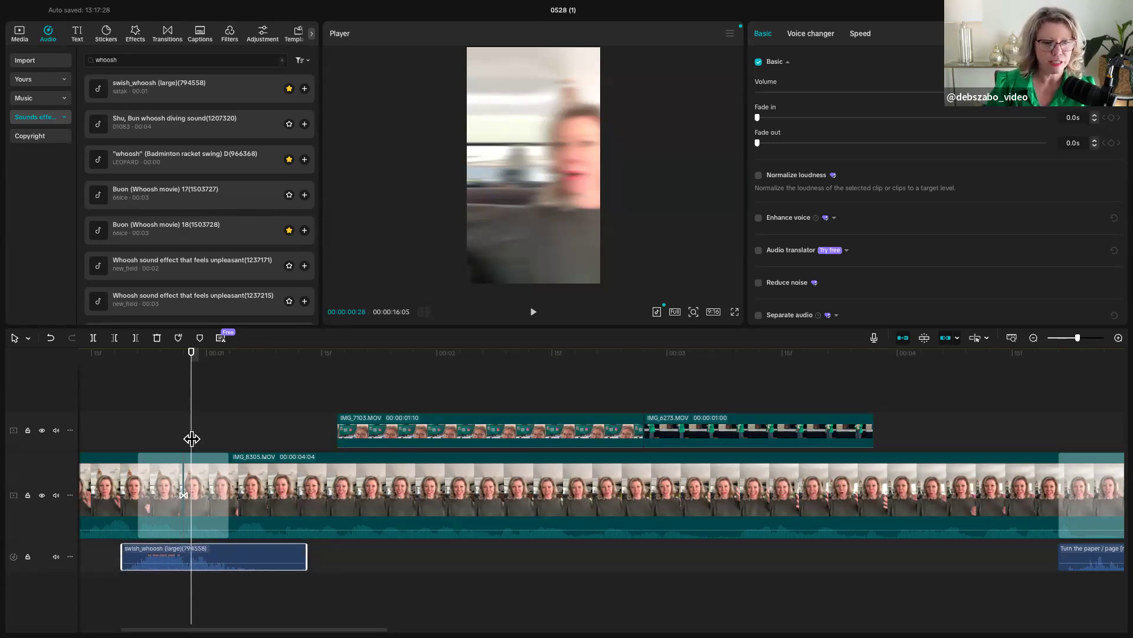
- Play from the start across the Slide Left transition to check the whoosh timing
key(Left)
key(Left)
key(Left)
key(Left)
key(Home)
key(space)
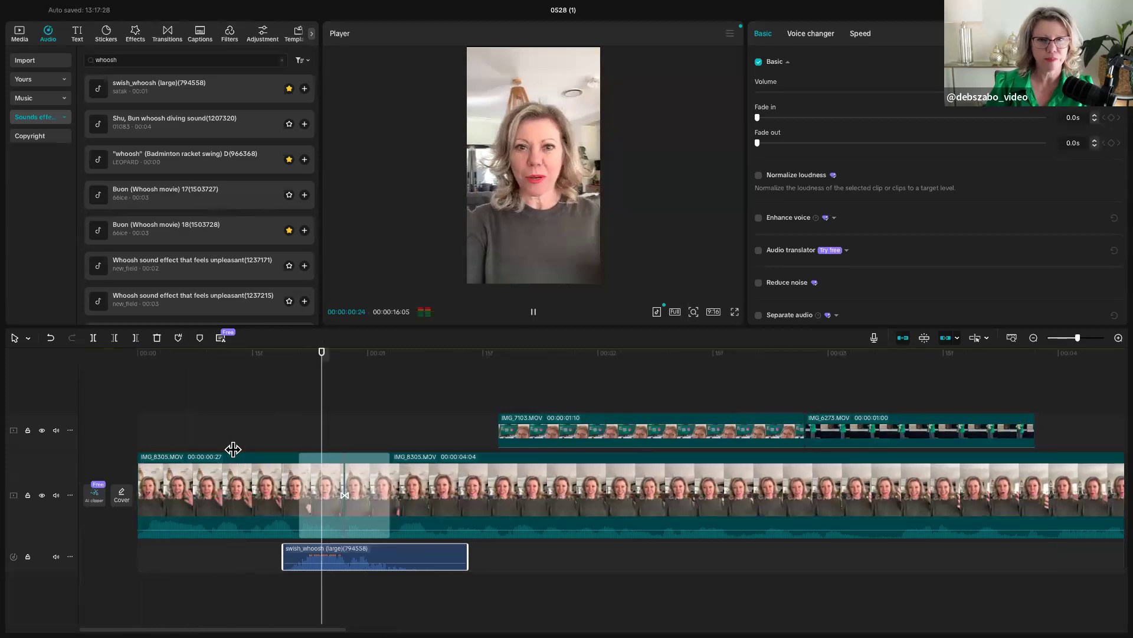
key(space)
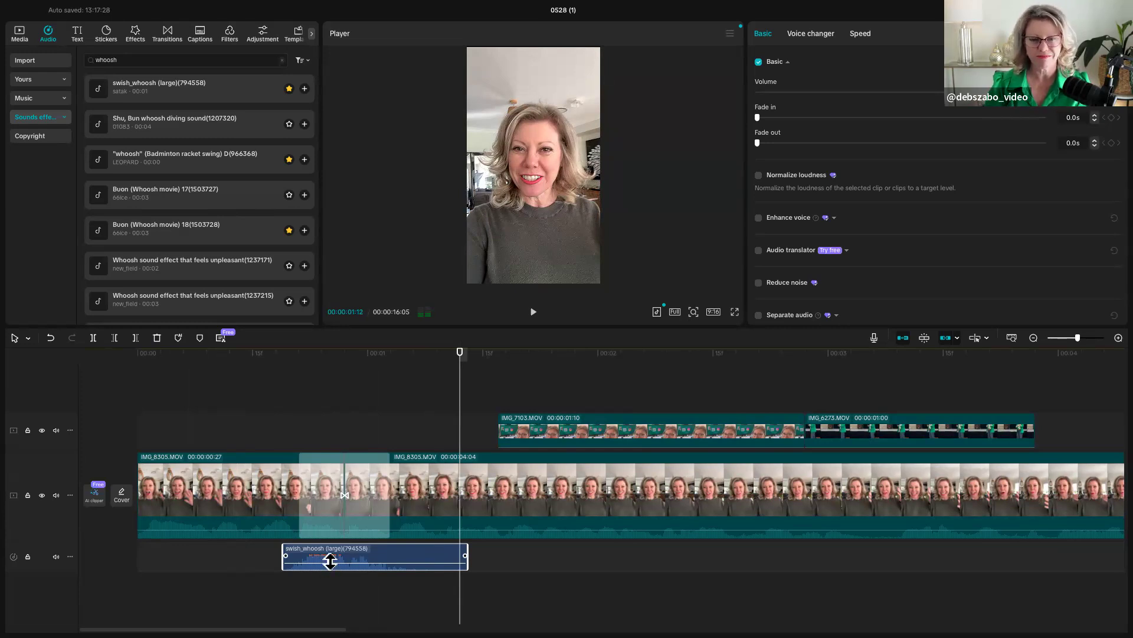
- Lower the swish_whoosh clip's volume and replay the Slide Left transition from just before the sound
drag(330, 564, 333, 567)
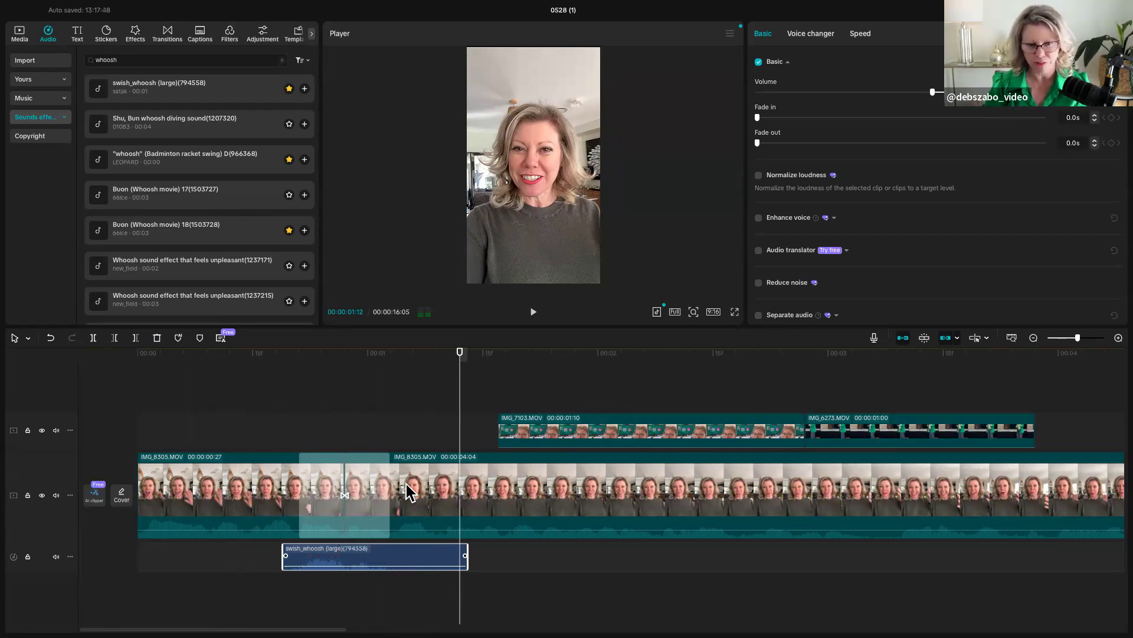
drag(459, 432, 269, 459)
key(space)
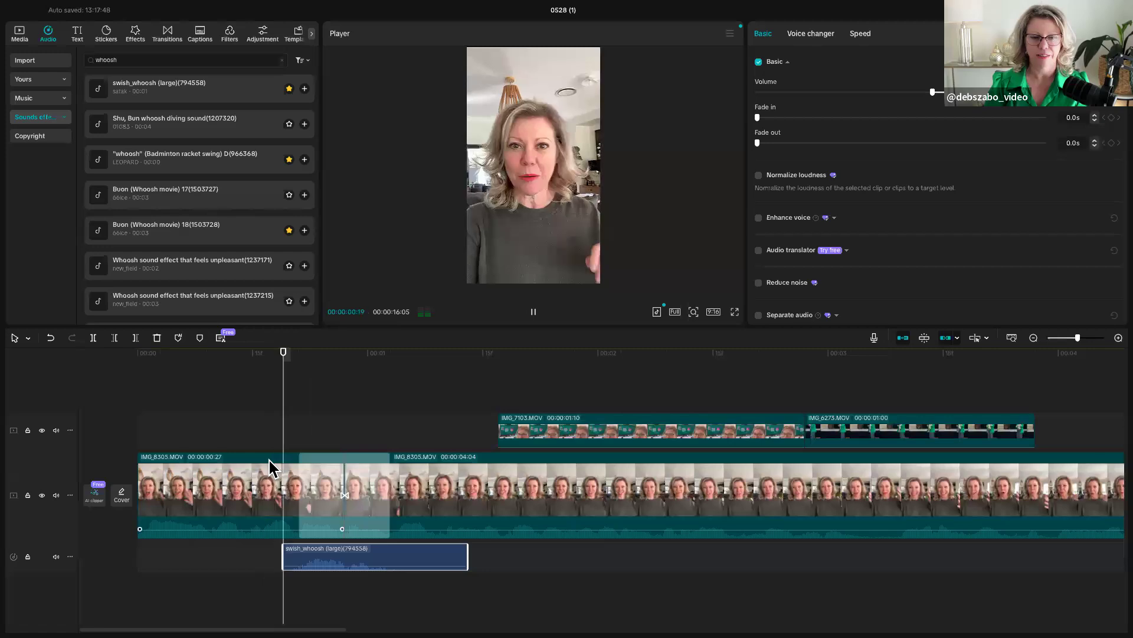
key(space)
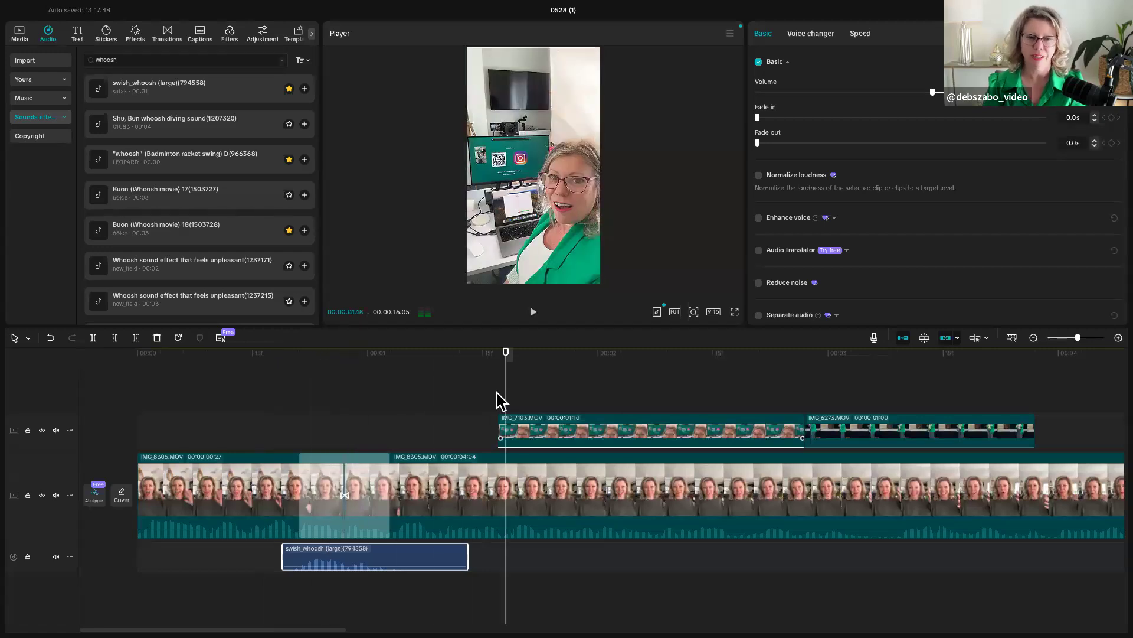
- Fit the whole timeline in view and scrub through the edit to the end image
drag(504, 405, 313, 444)
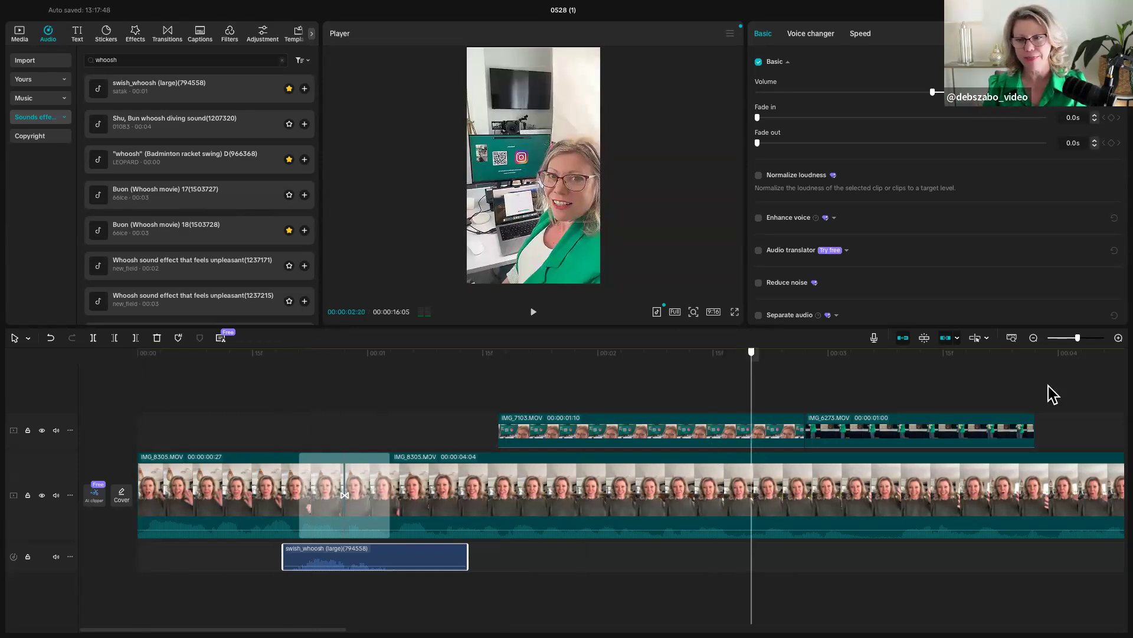
click(1088, 400)
scroll(1092, 402, right, 10)
scroll(1095, 405, right, 1)
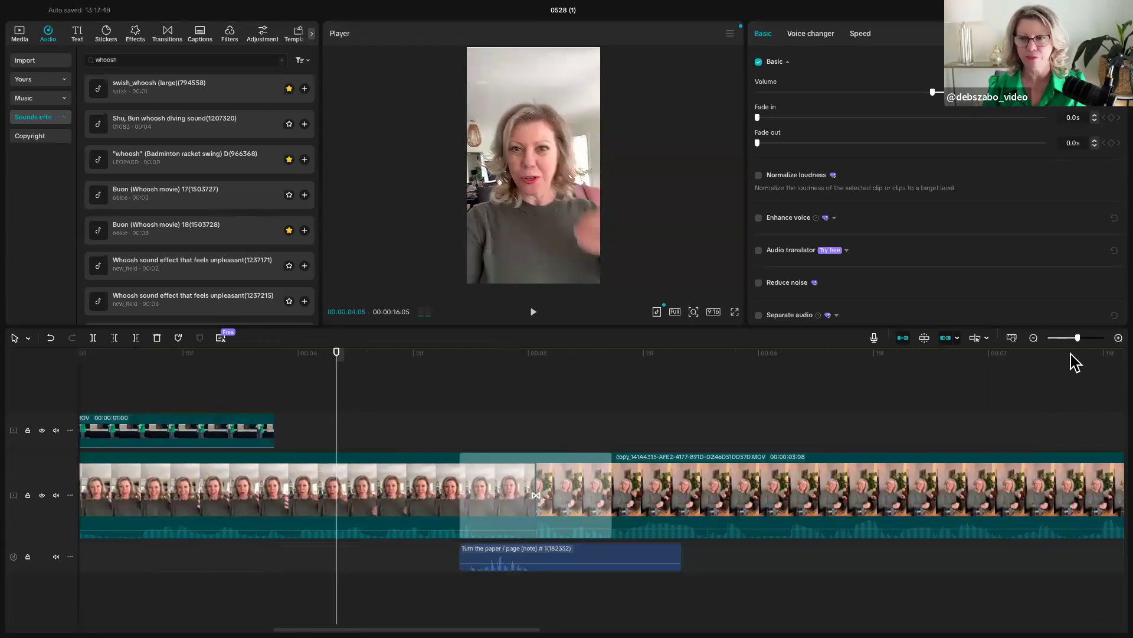
click(1012, 338)
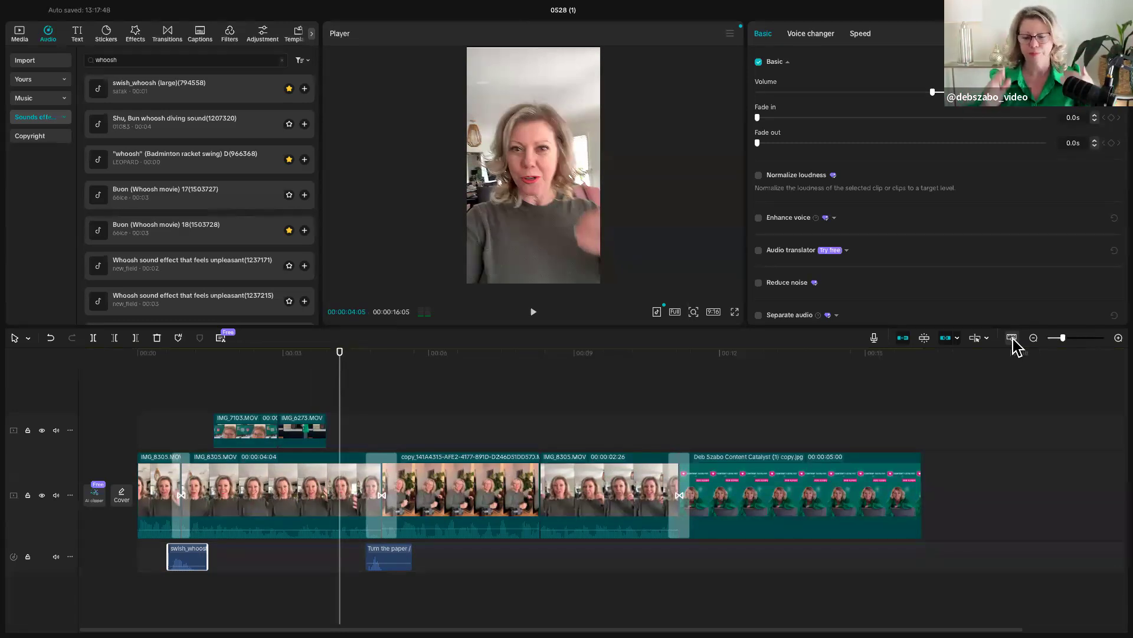
click(246, 363)
drag(130, 385, 1020, 381)
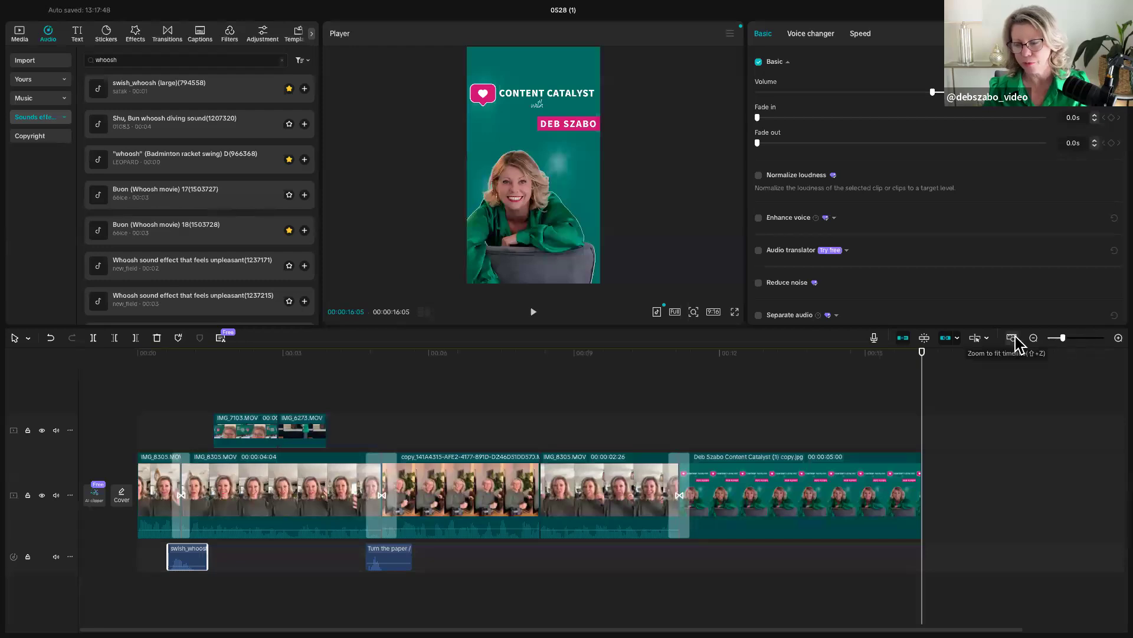
- Zoom the timeline in and out, refit it to the full edit, and return the playhead to 00:00:00:00
click(1119, 337)
click(1118, 338)
click(1119, 338)
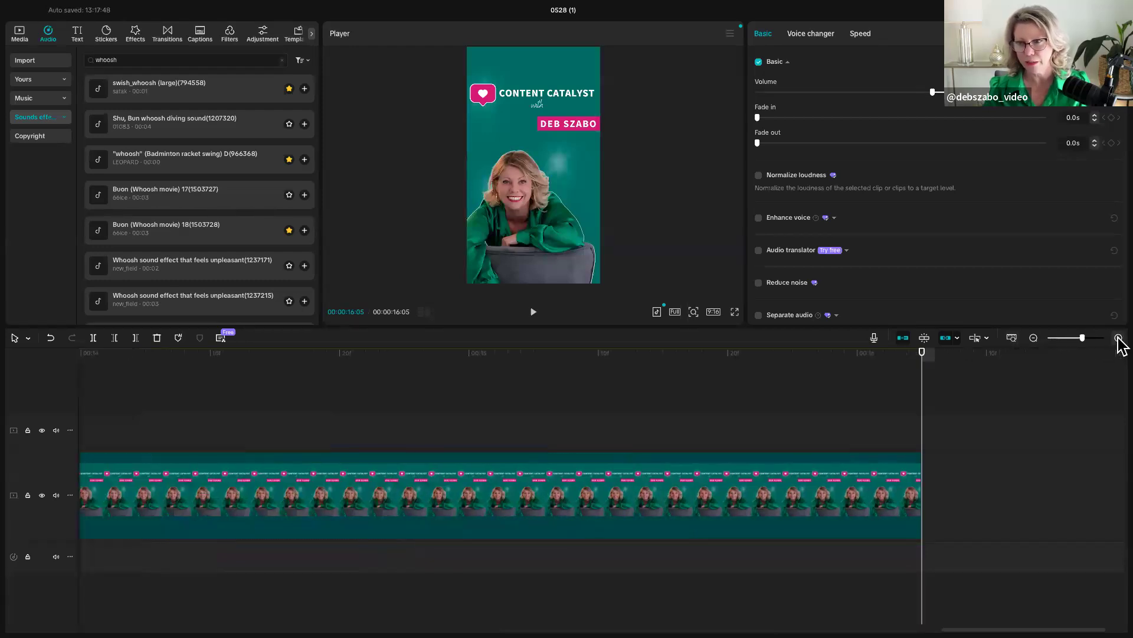
click(1034, 337)
click(1033, 338)
click(1033, 337)
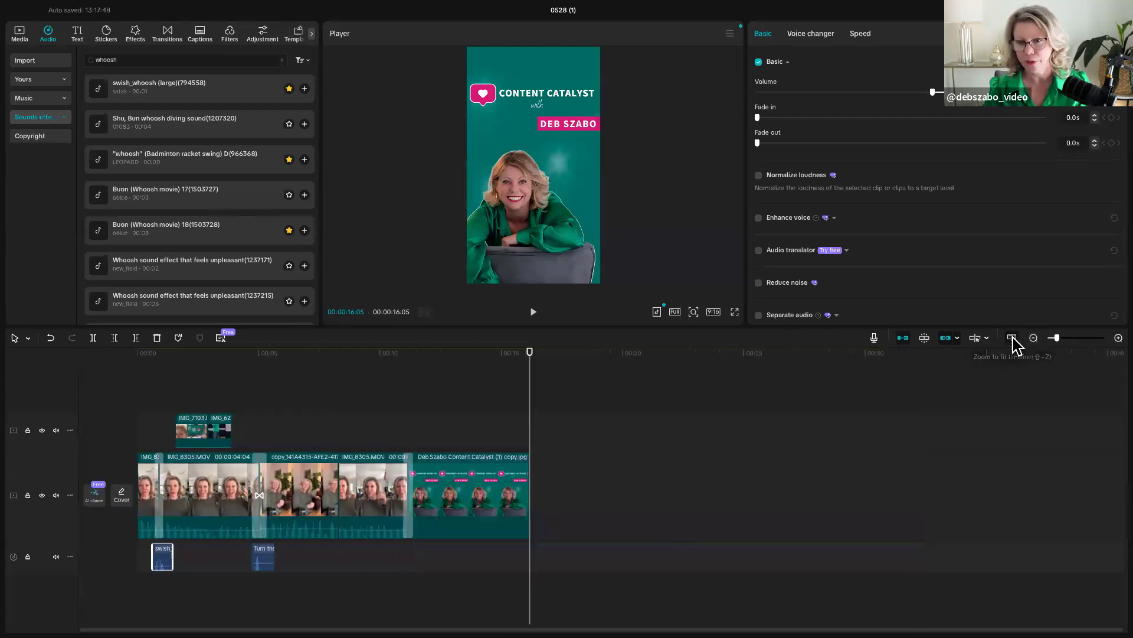
click(1013, 338)
drag(922, 435, 143, 411)
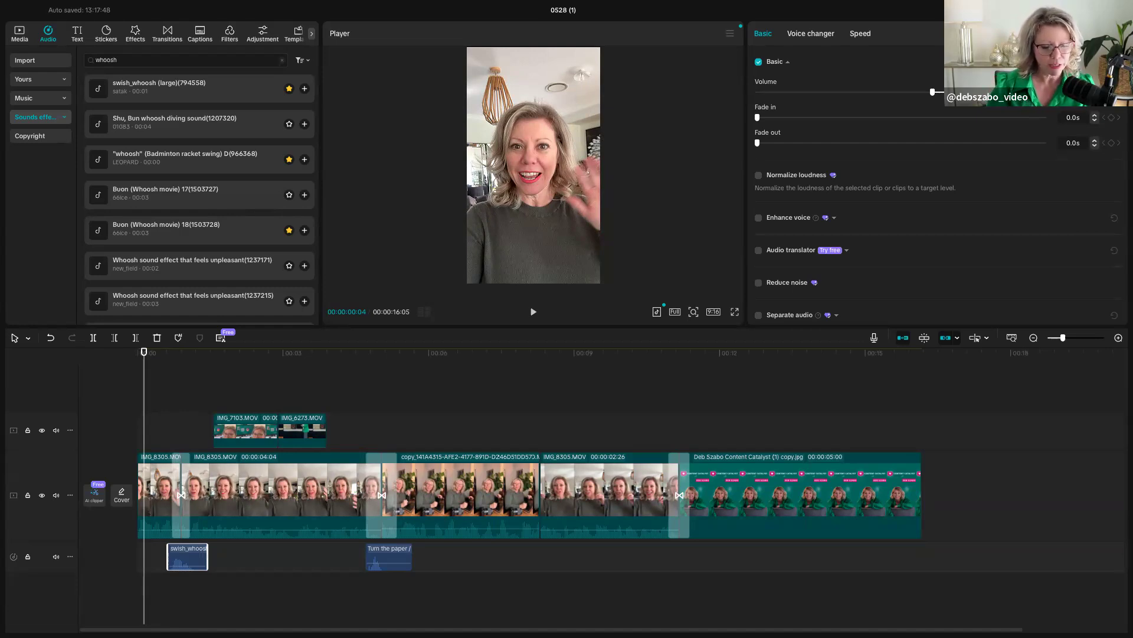
mouse_move(144, 373)
mouse_down()
mouse_move(182, 380)
mouse_move(129, 390)
mouse_up()
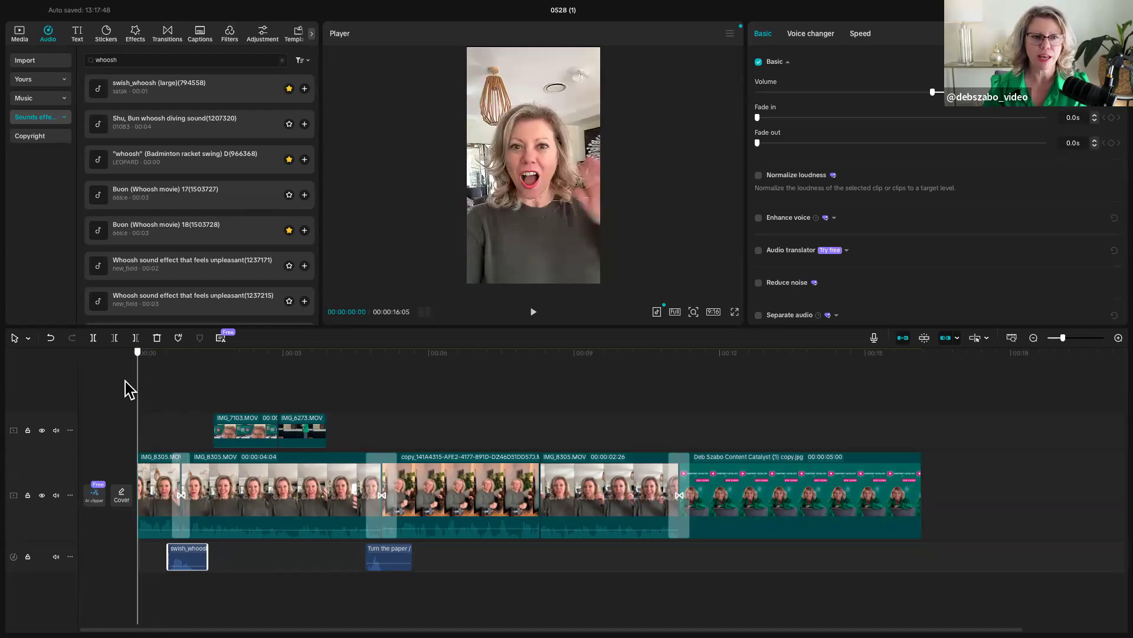
- Browse the music library's categories, including VIP HOT, and examine the Copyright check for sounds
click(21, 99)
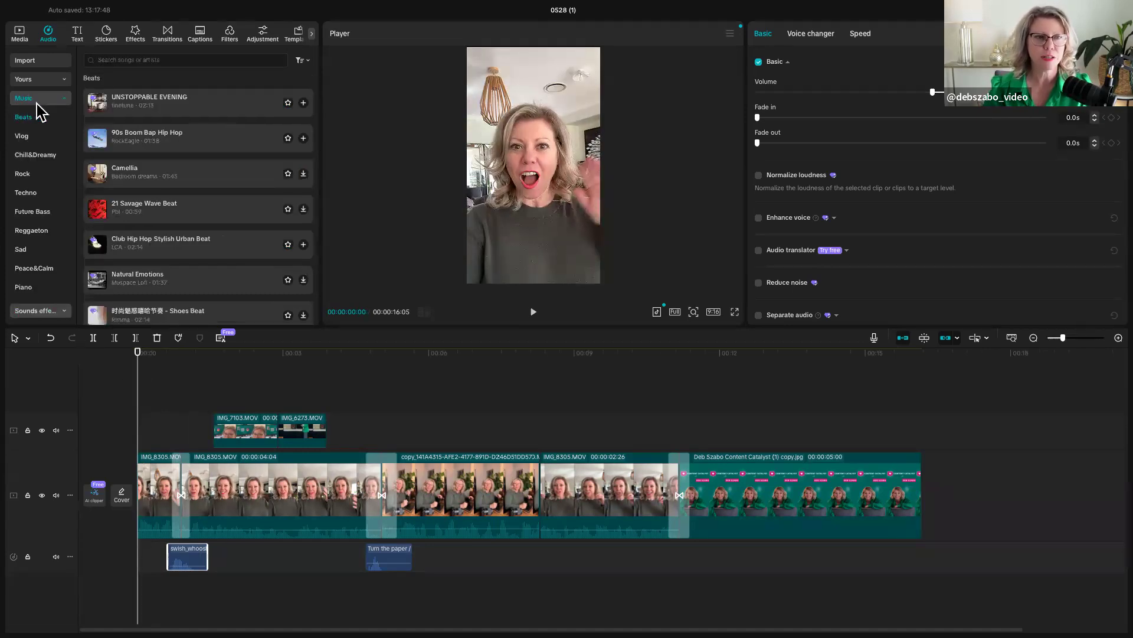
click(157, 59)
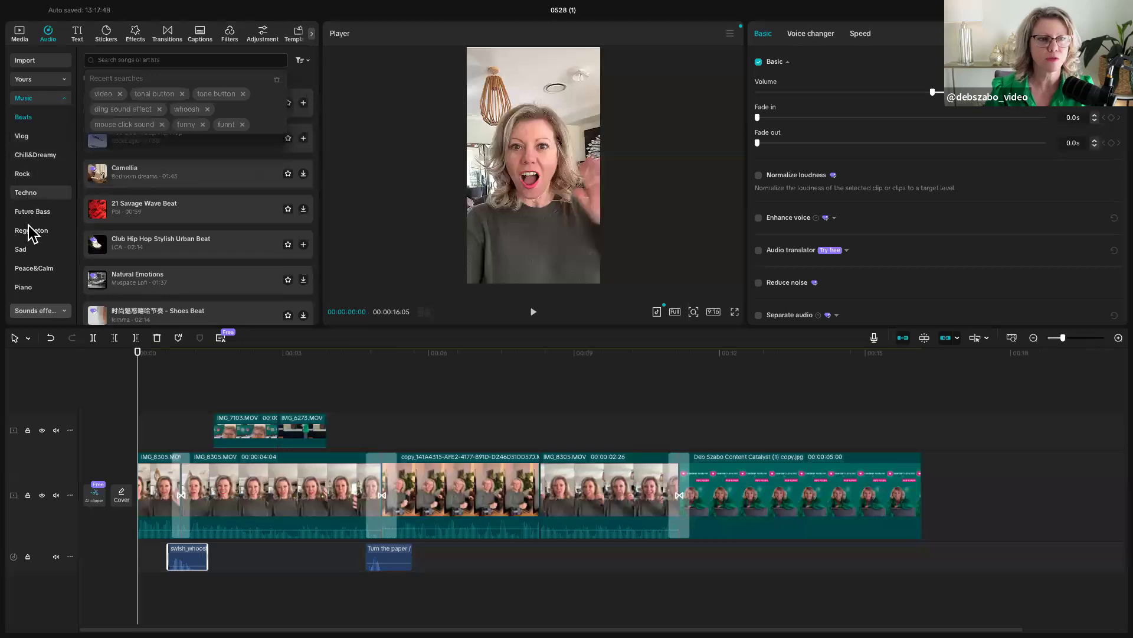
scroll(28, 245, down, 5)
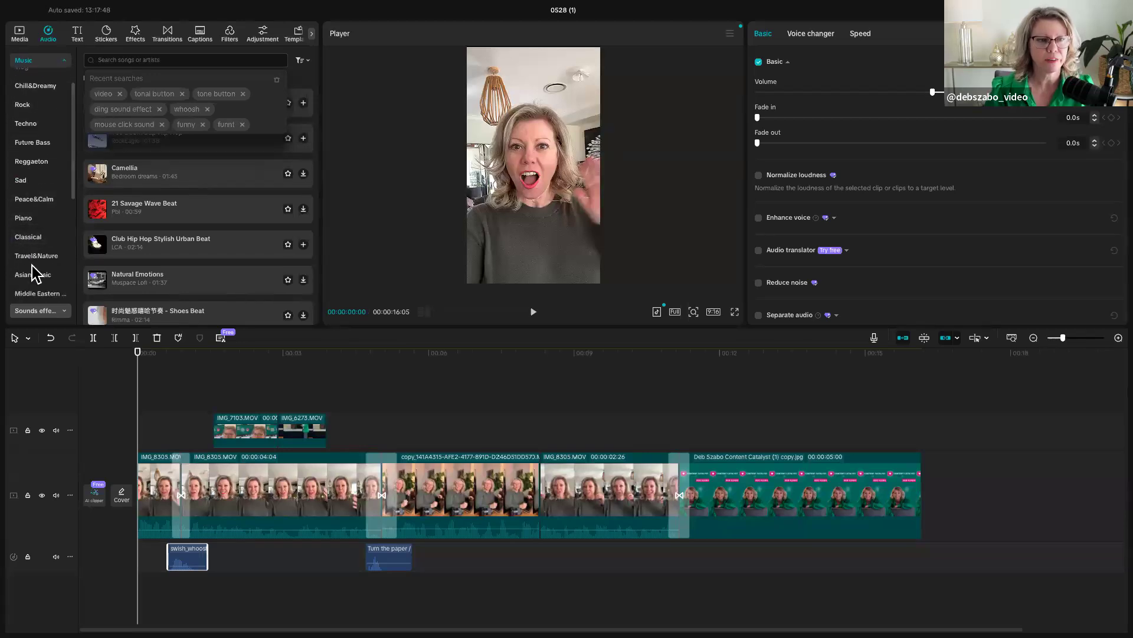
scroll(27, 248, down, 3)
click(21, 203)
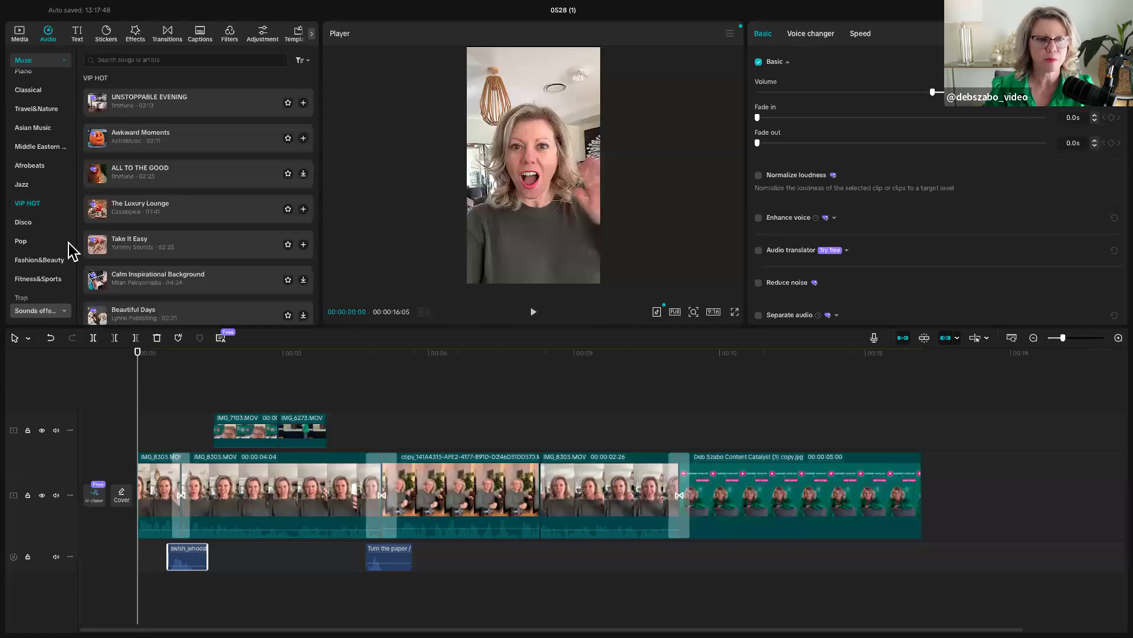
scroll(27, 274, down, 5)
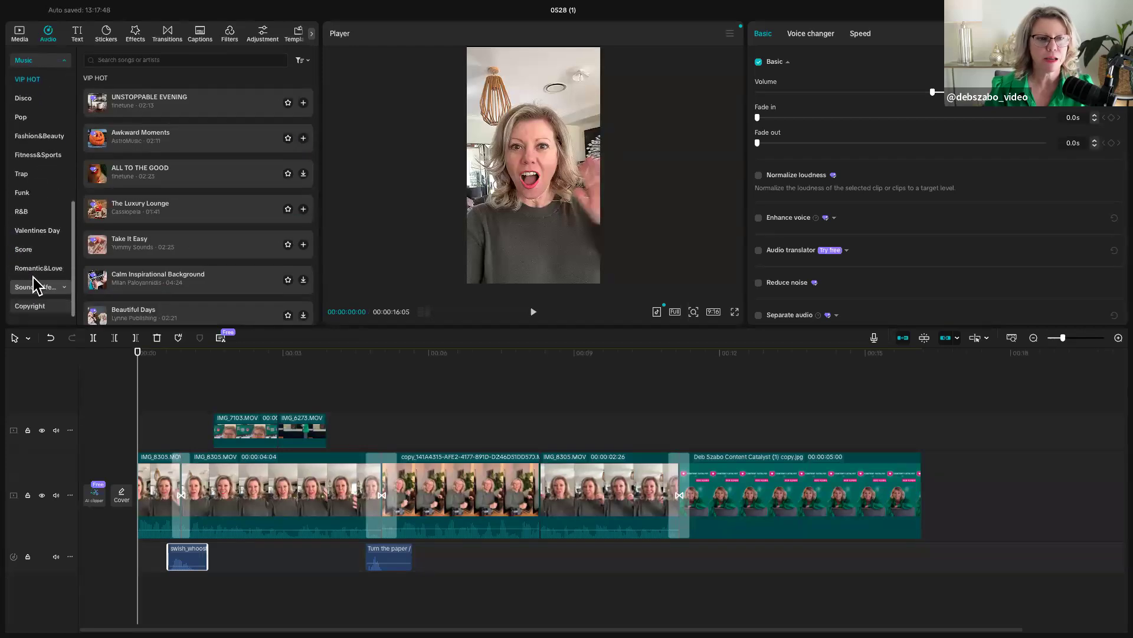
scroll(30, 244, up, 4)
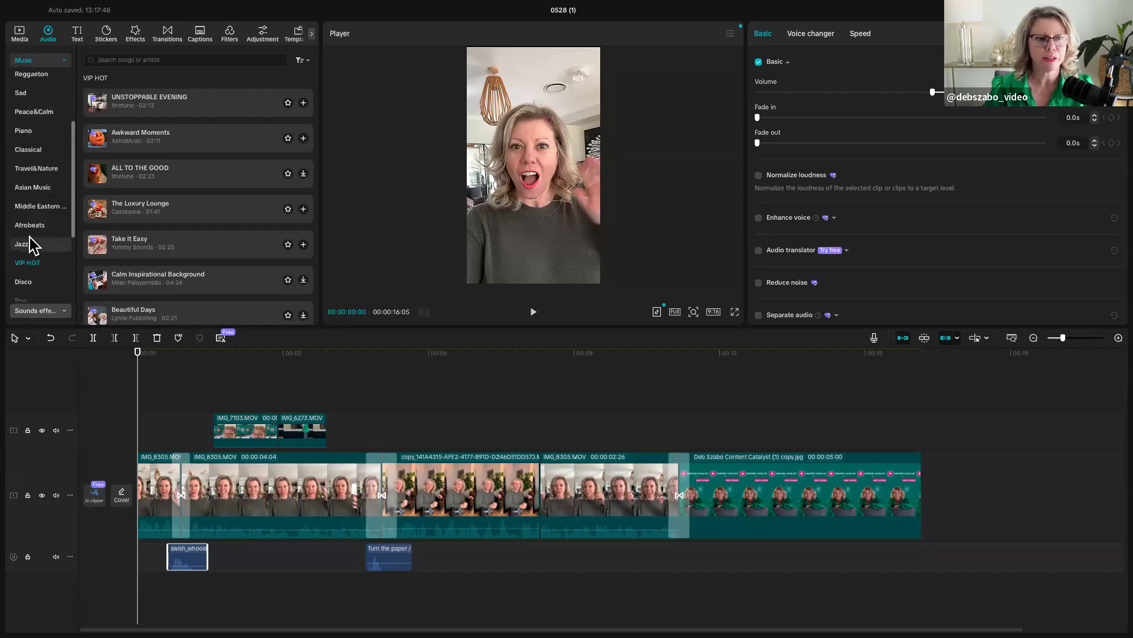
scroll(30, 243, down, 4)
click(26, 307)
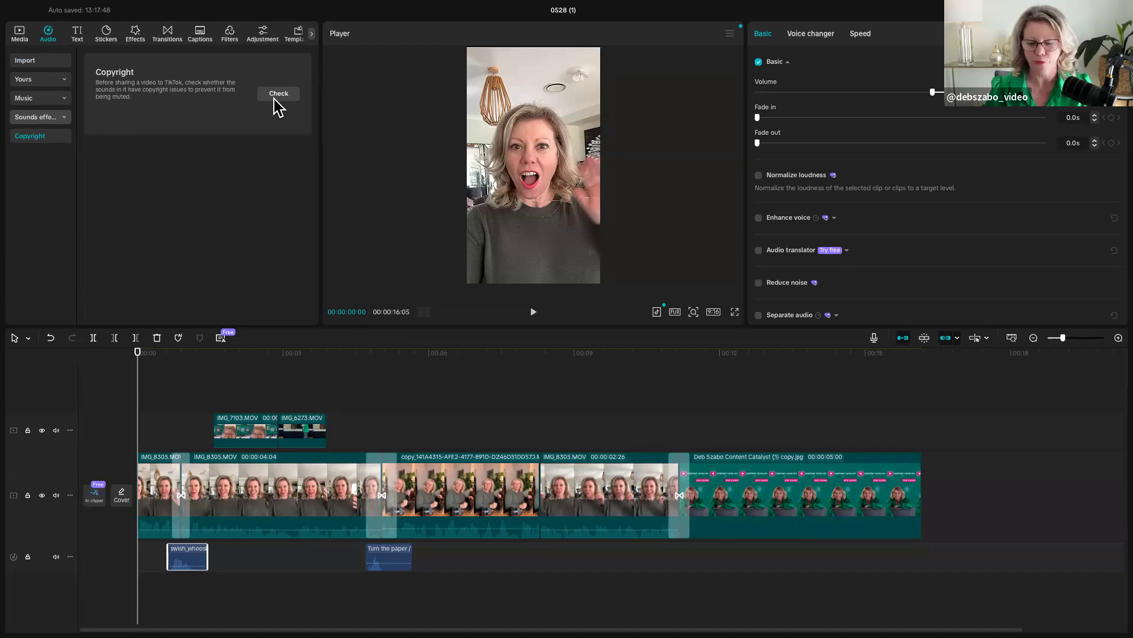
- Search the music library for "before and after transformation"
click(24, 98)
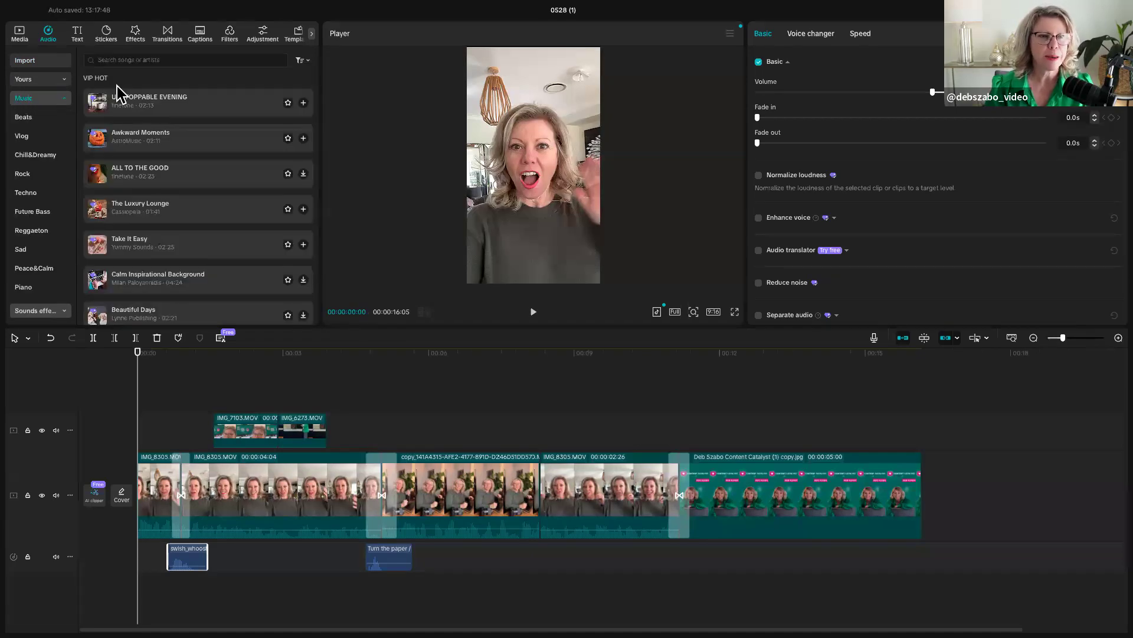
click(134, 60)
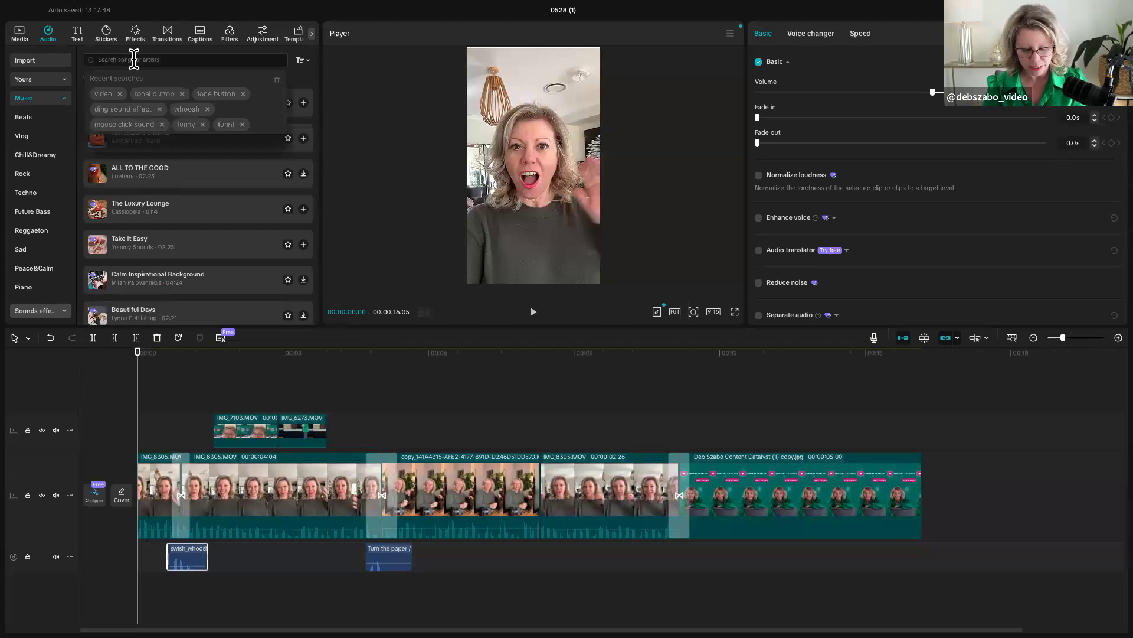
text(before and)
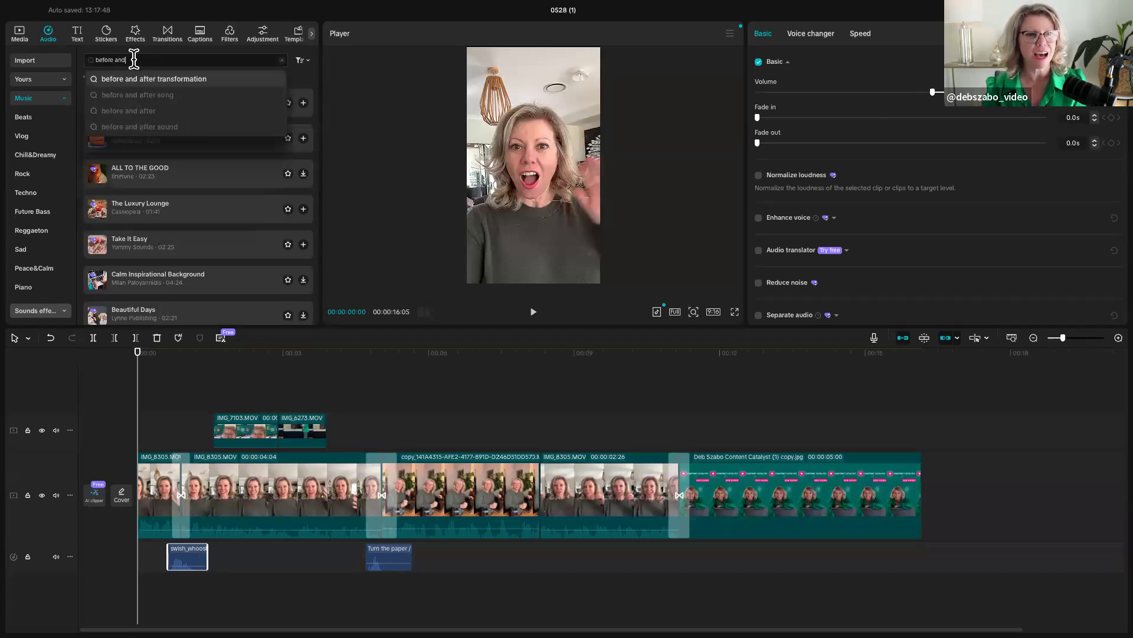
click(154, 79)
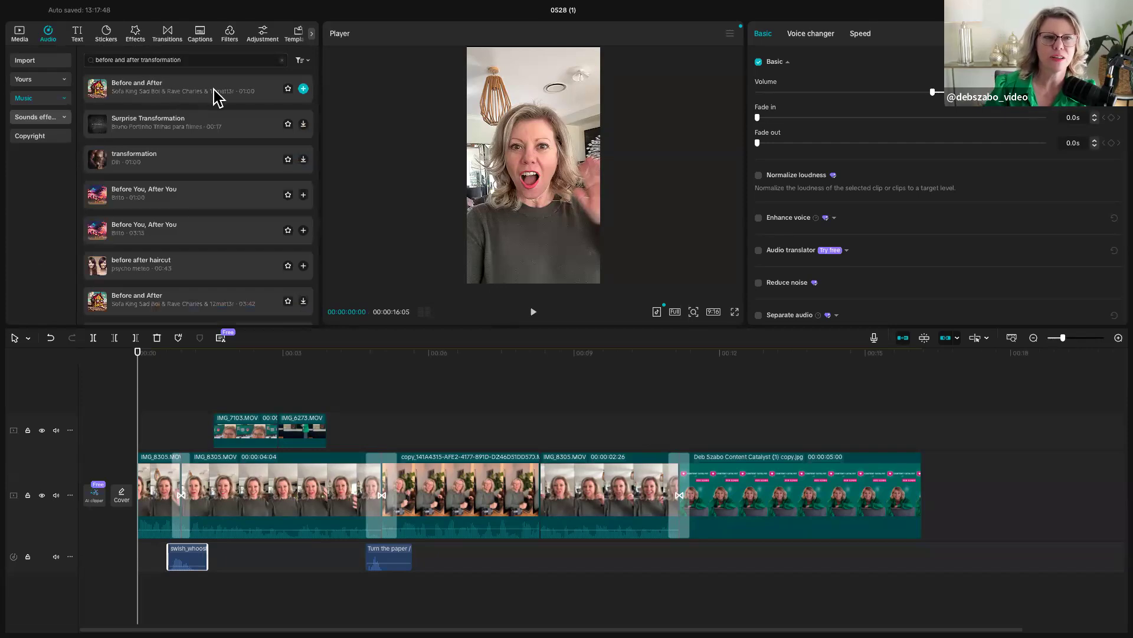
- Look through the "before and after transformation" results and preview the tracks "before after haircut" and "transformation"
scroll(185, 190, down, 3)
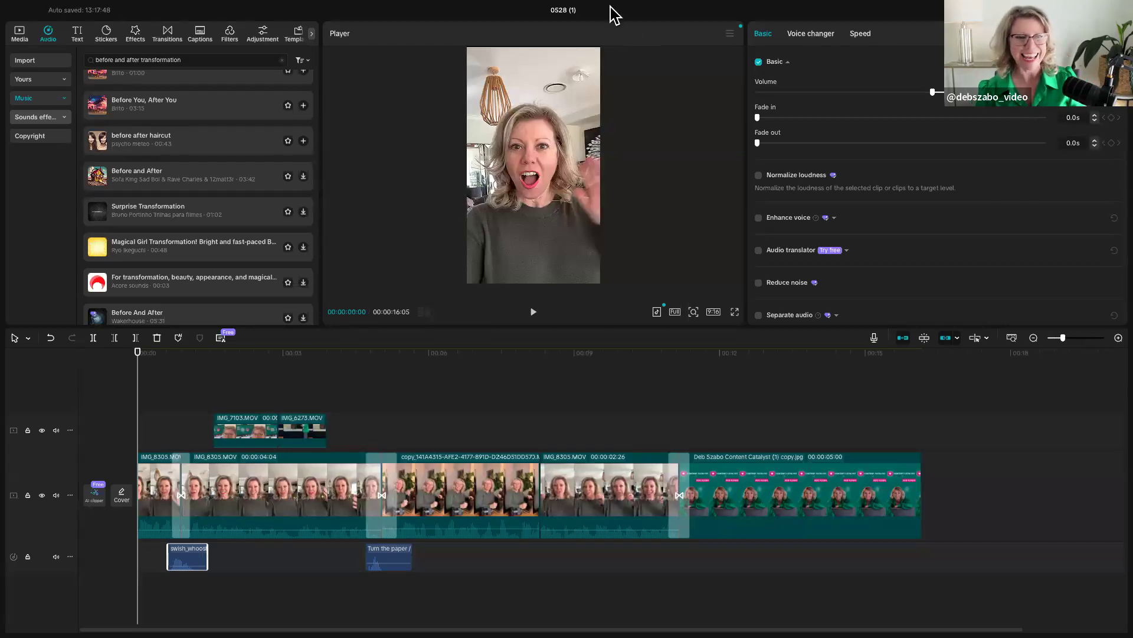
scroll(192, 141, up, 2)
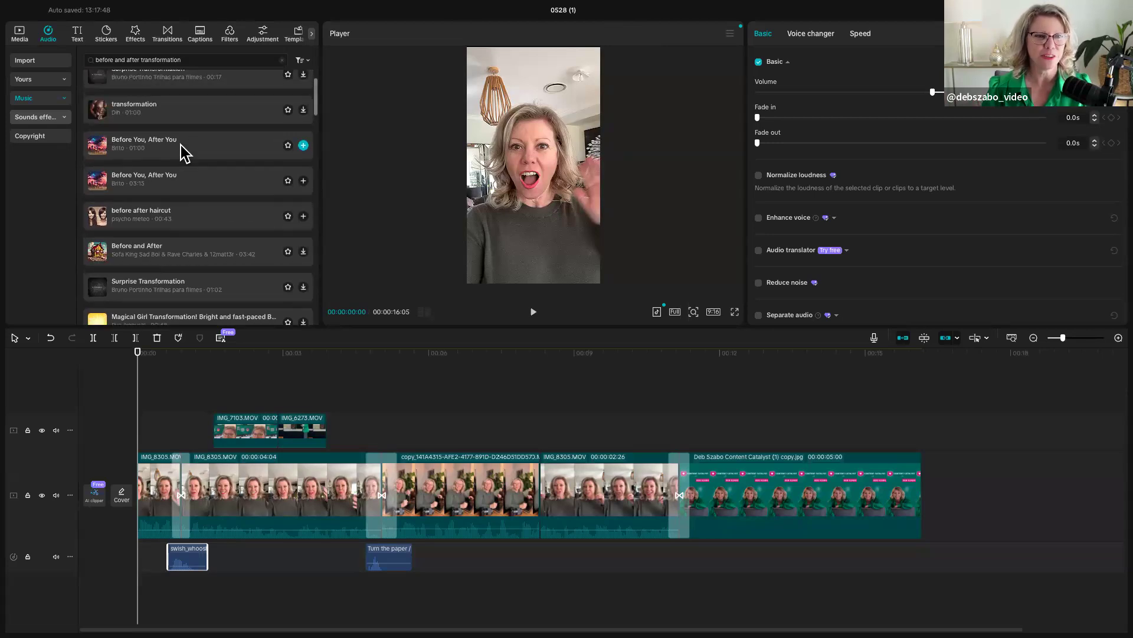
scroll(165, 203, up, 1)
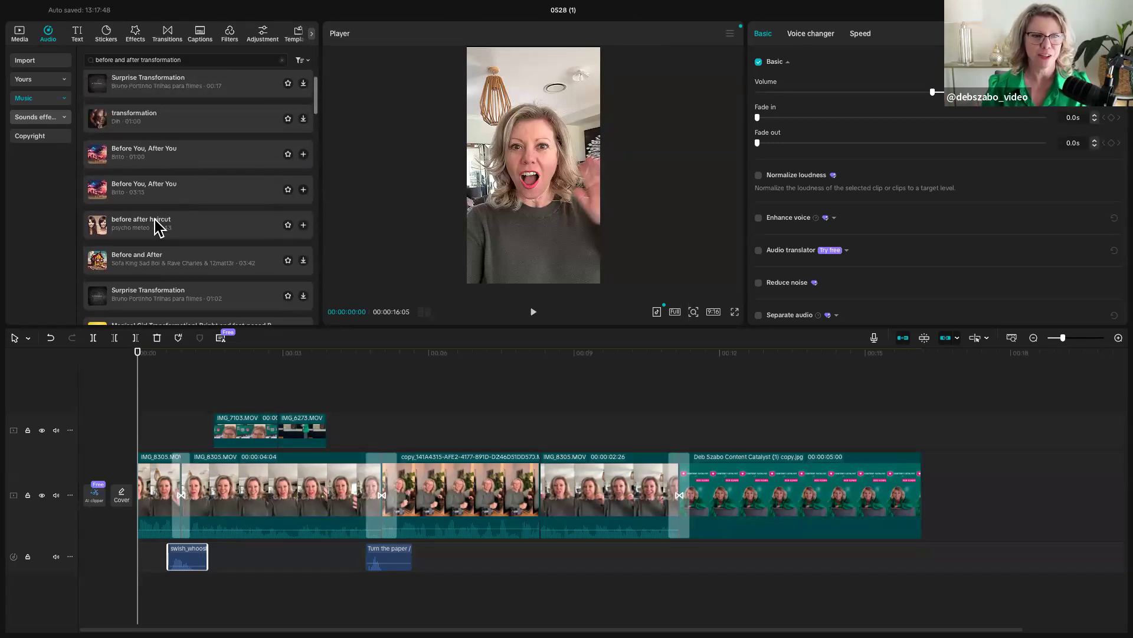
click(155, 219)
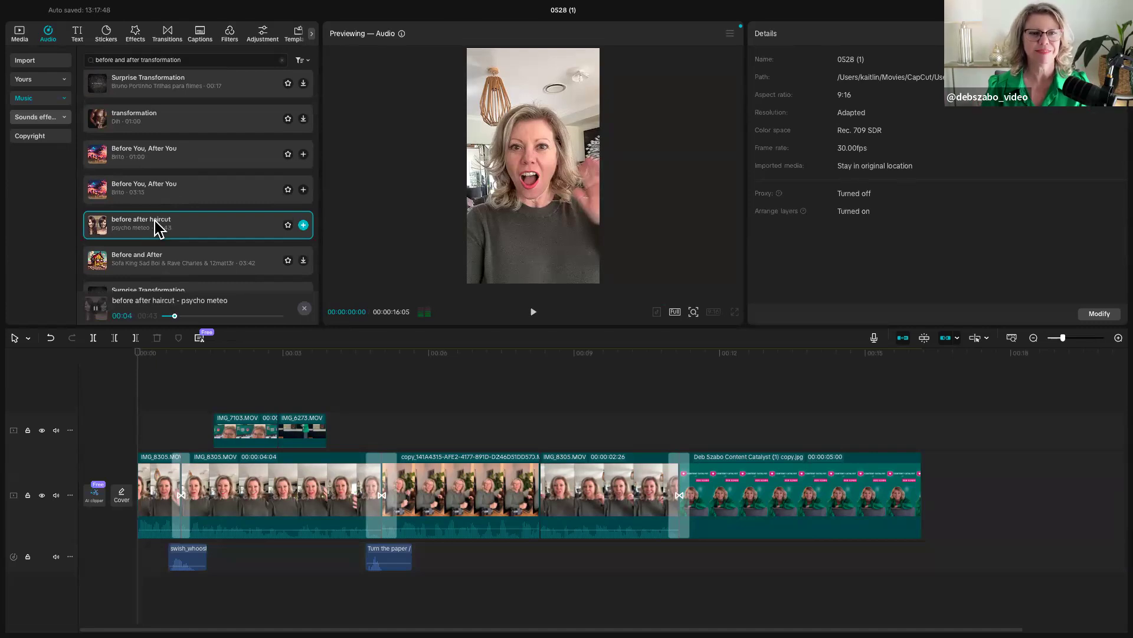
scroll(157, 138, up, 1)
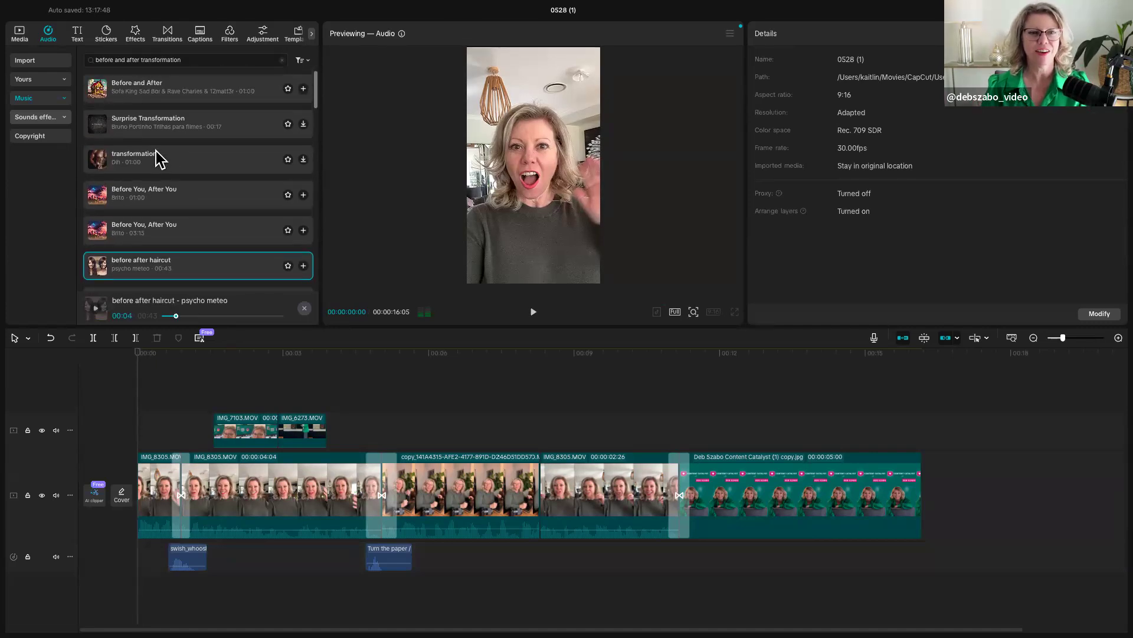
click(156, 155)
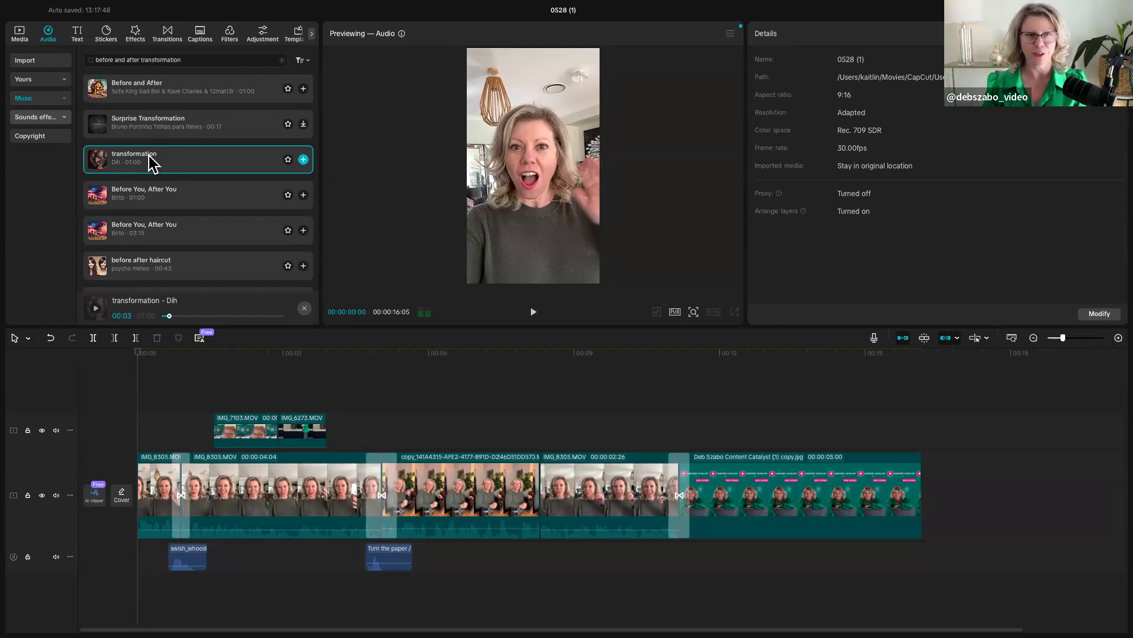
- Search the music library for "funny"
drag(193, 61, 76, 67)
text(funny)
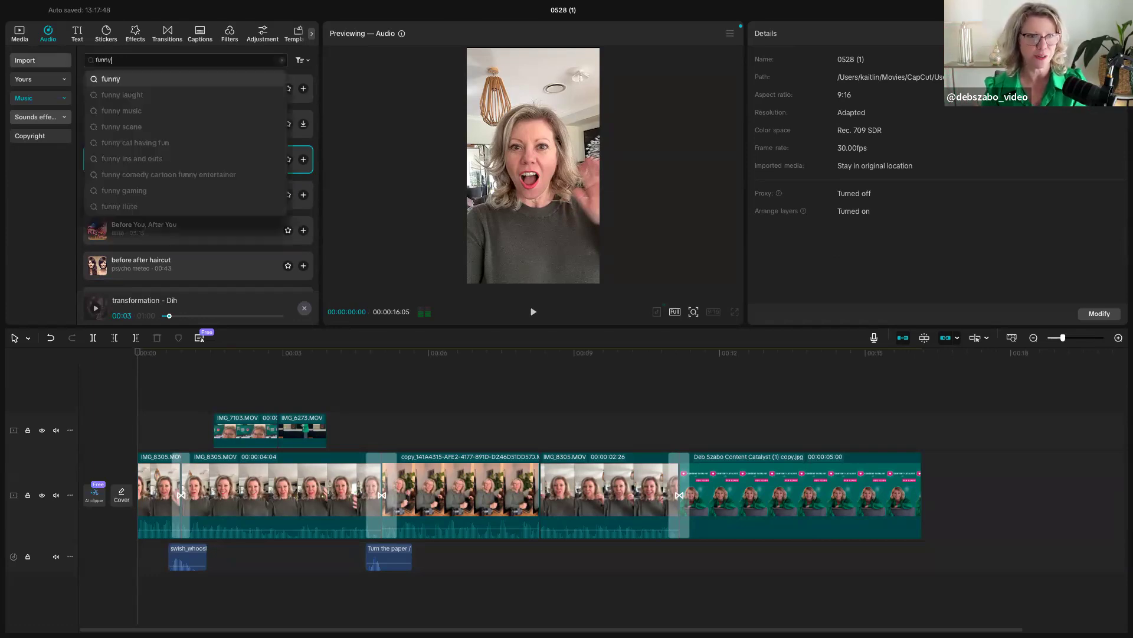
key(Return)
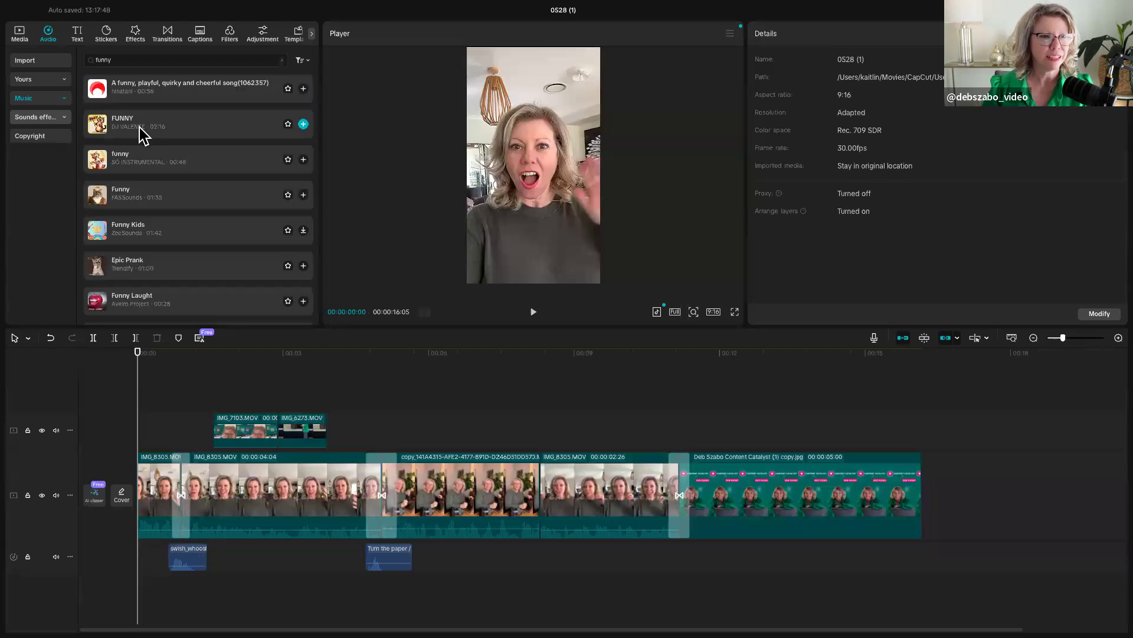
- Search the music library for "spinning", preview the track "Monkeys Spinning Monkeys" and dismiss the preview
click(109, 60)
text(spinning)
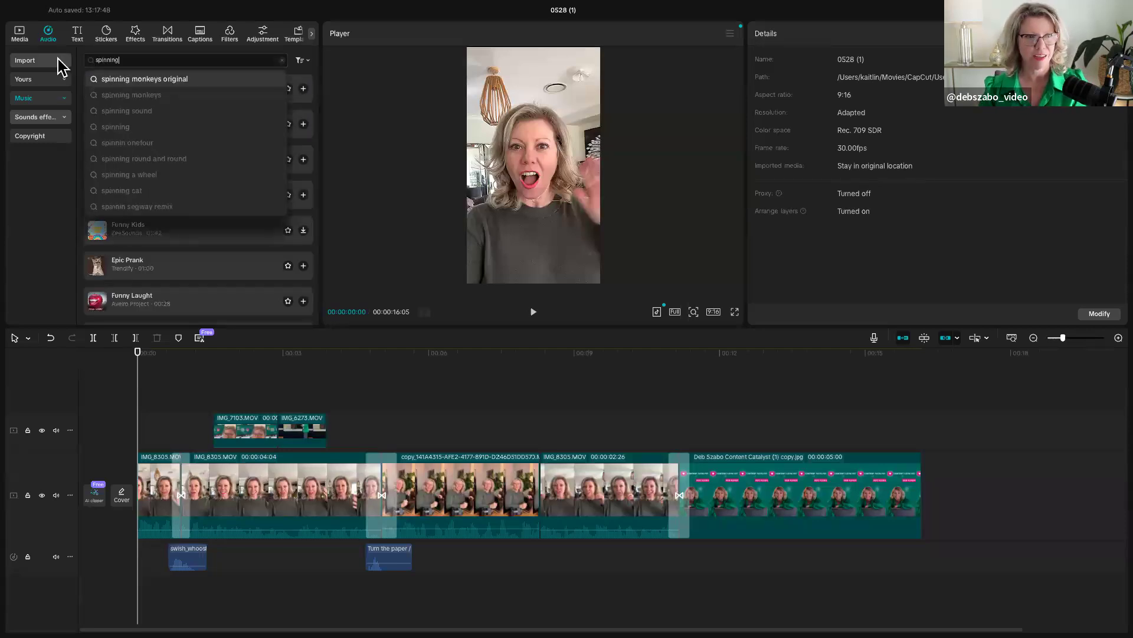
key(Return)
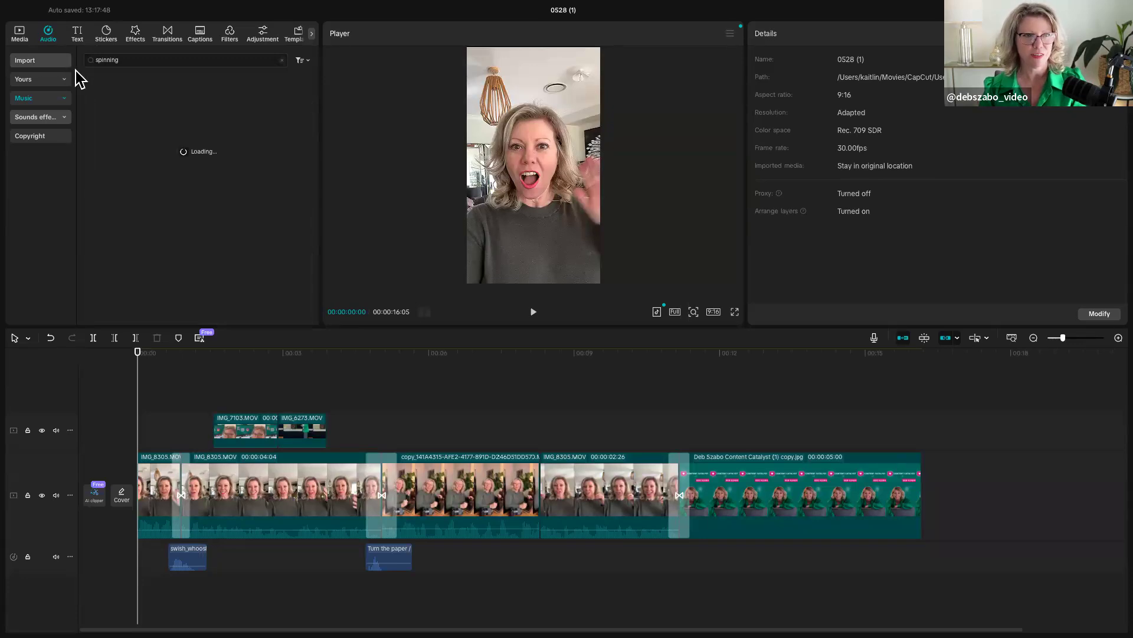
click(125, 99)
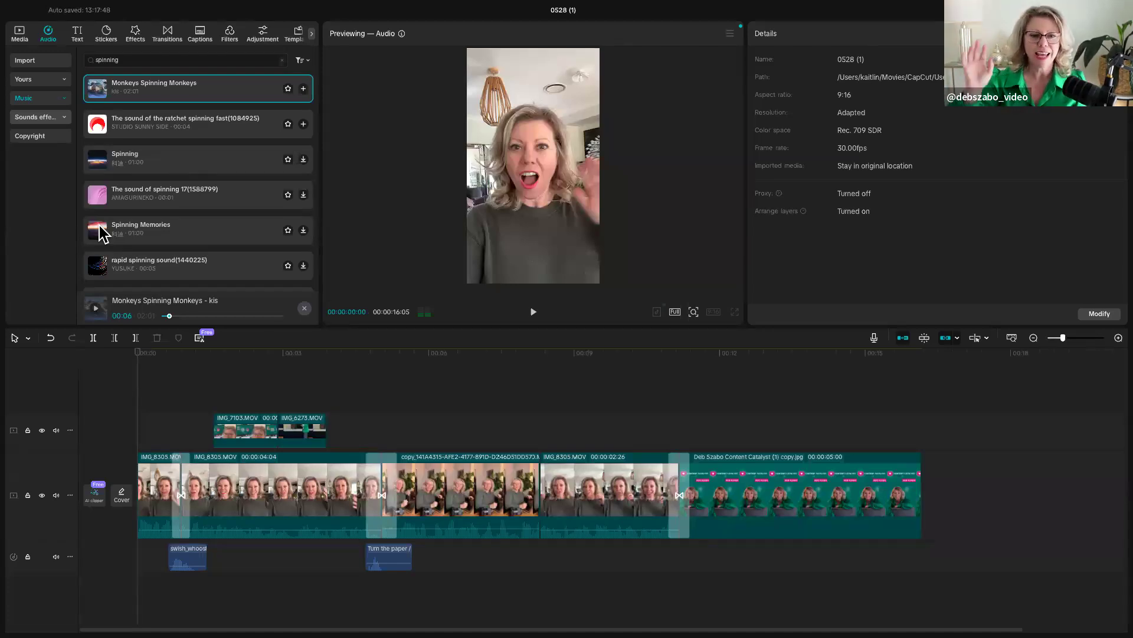
click(154, 395)
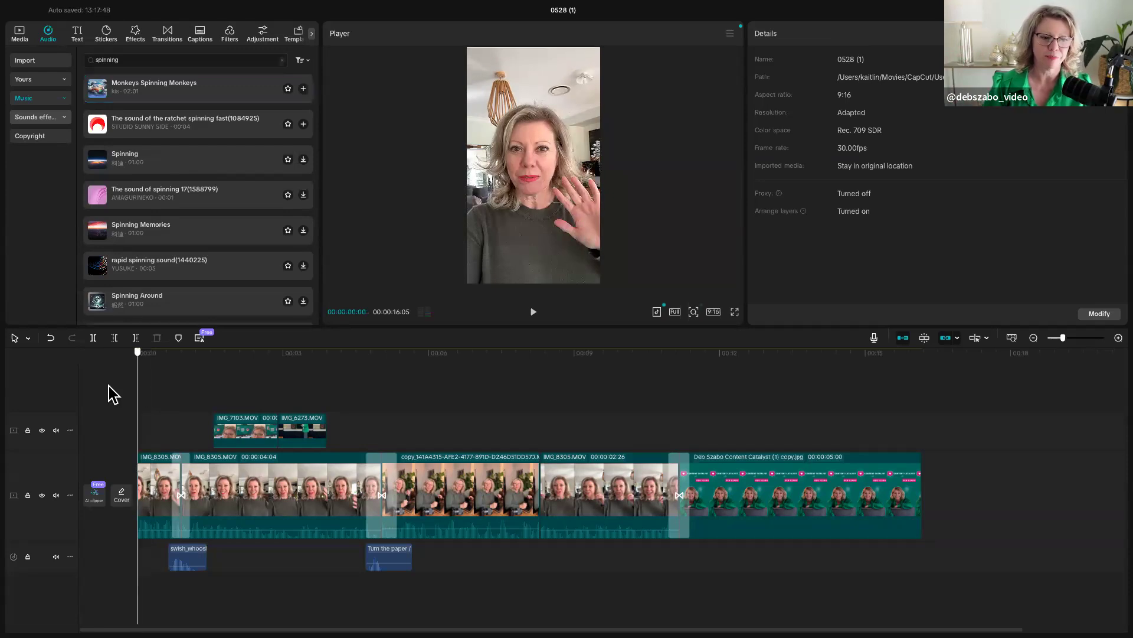
- Add a default text title at the start, reading "Hi I'm" plus the presenter's full name, and place it above her head
click(76, 29)
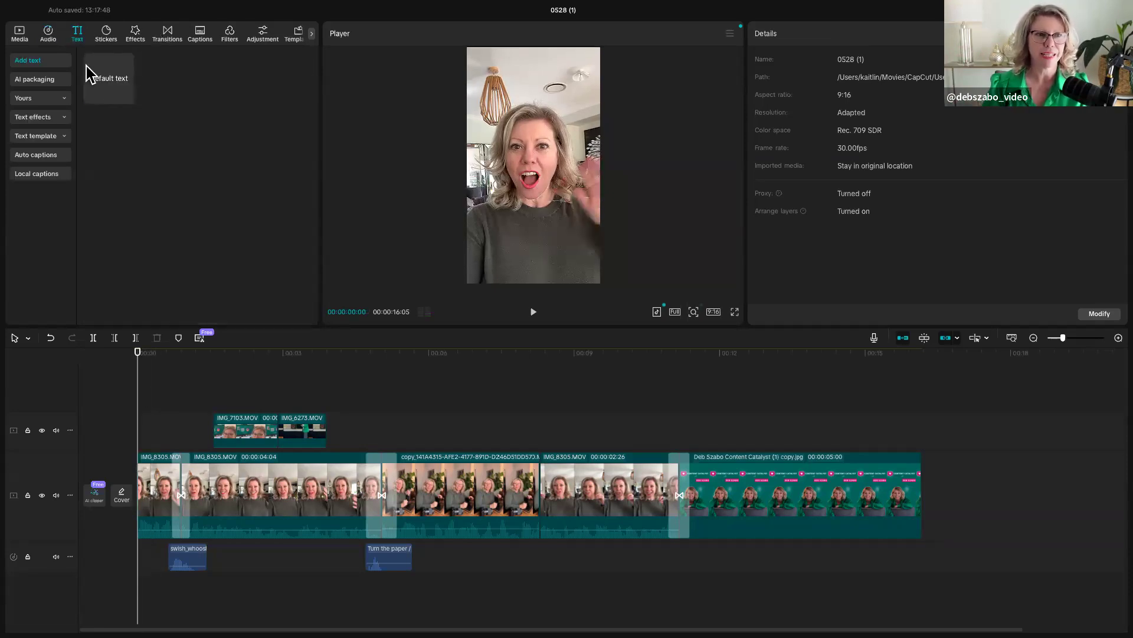
click(126, 97)
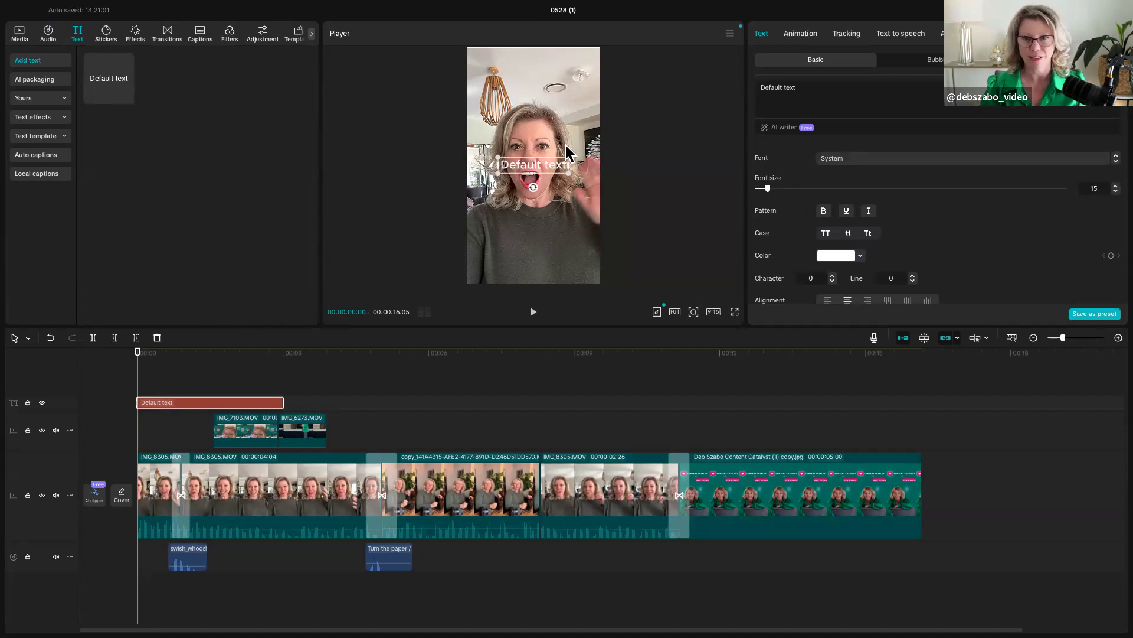
drag(810, 89, 756, 87)
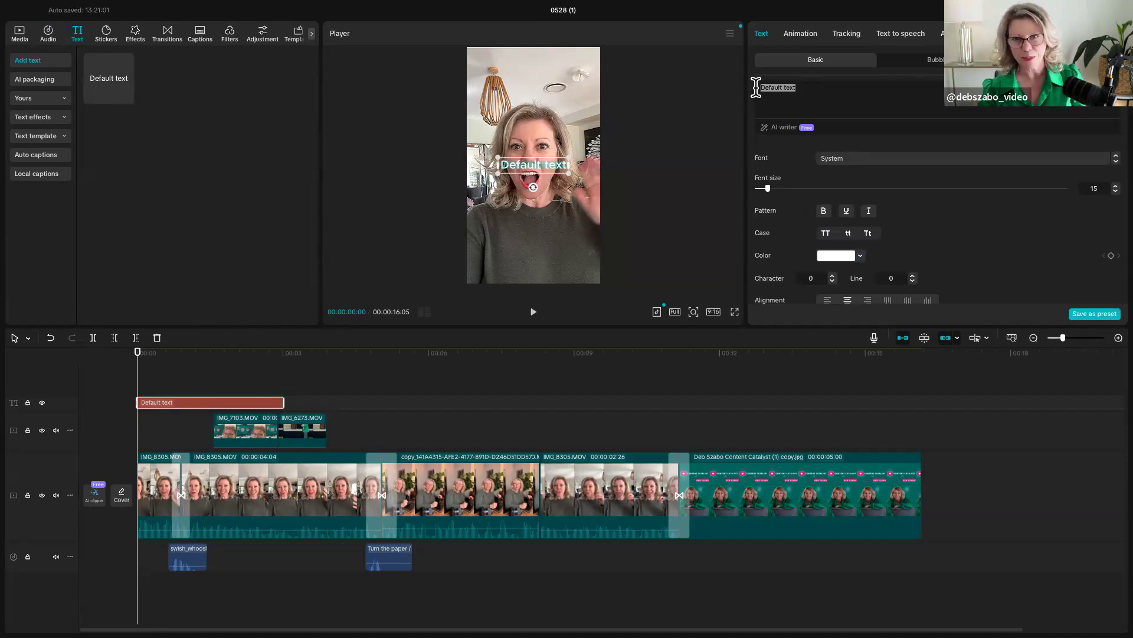
text(Hi I'm Deb Szabo)
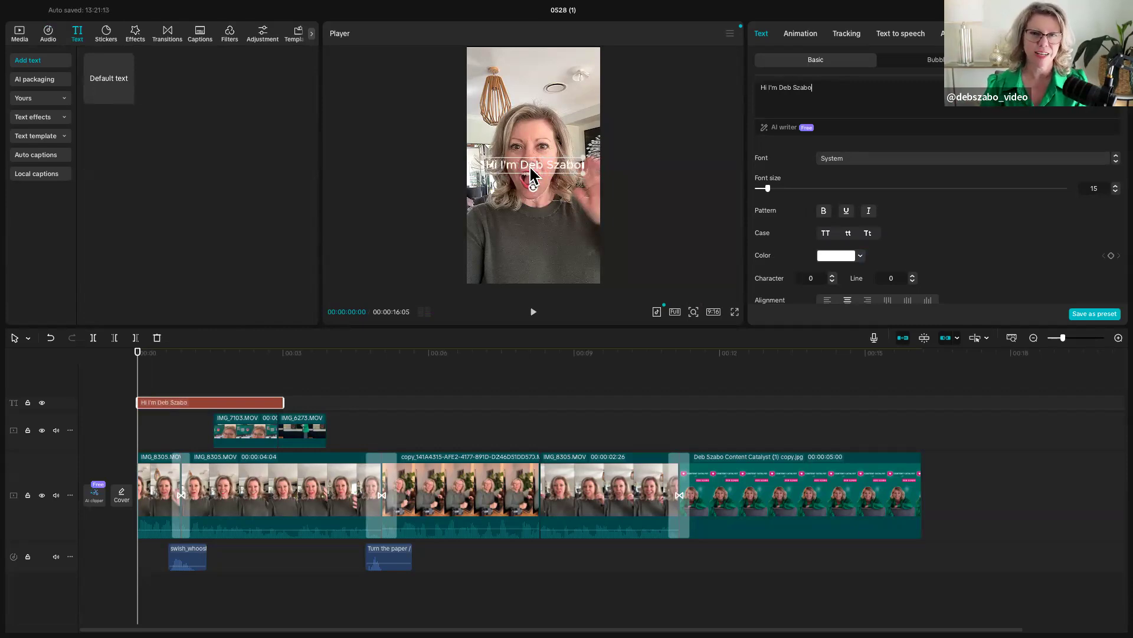
drag(531, 162, 530, 92)
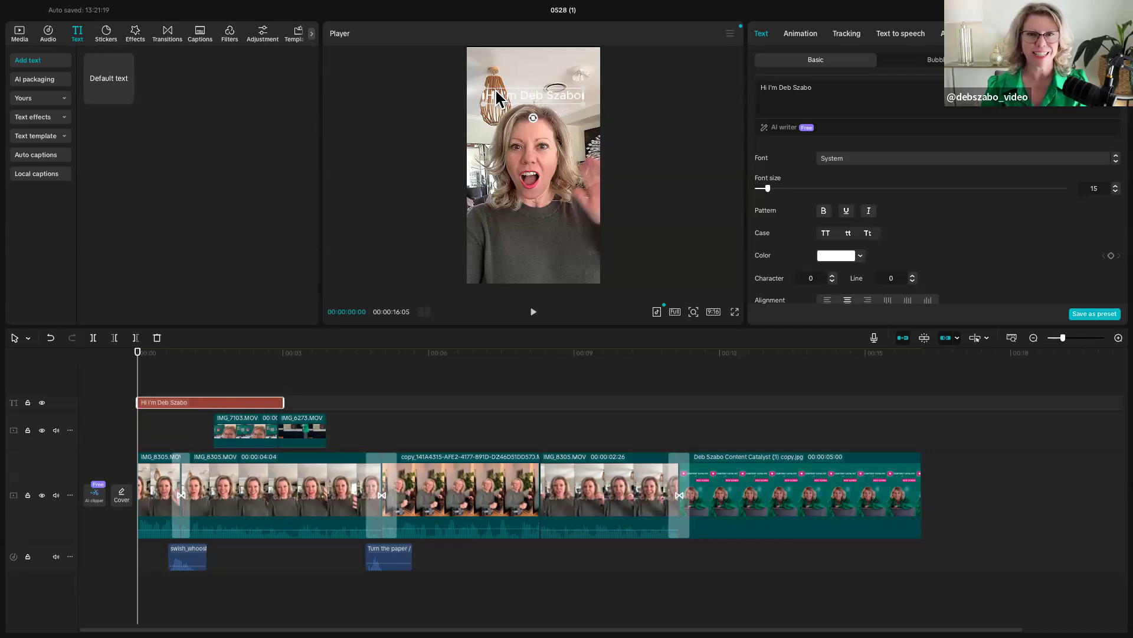
- Style the title in the Eveleth font with the pink brand colour E63DA5 and bold formatting
click(881, 159)
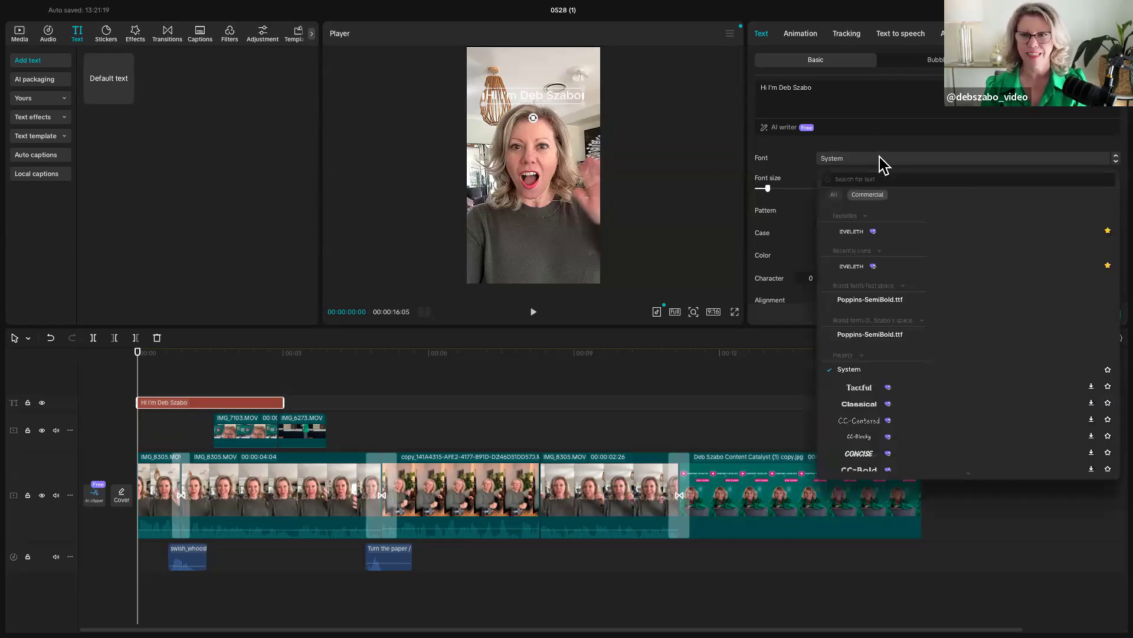
click(866, 233)
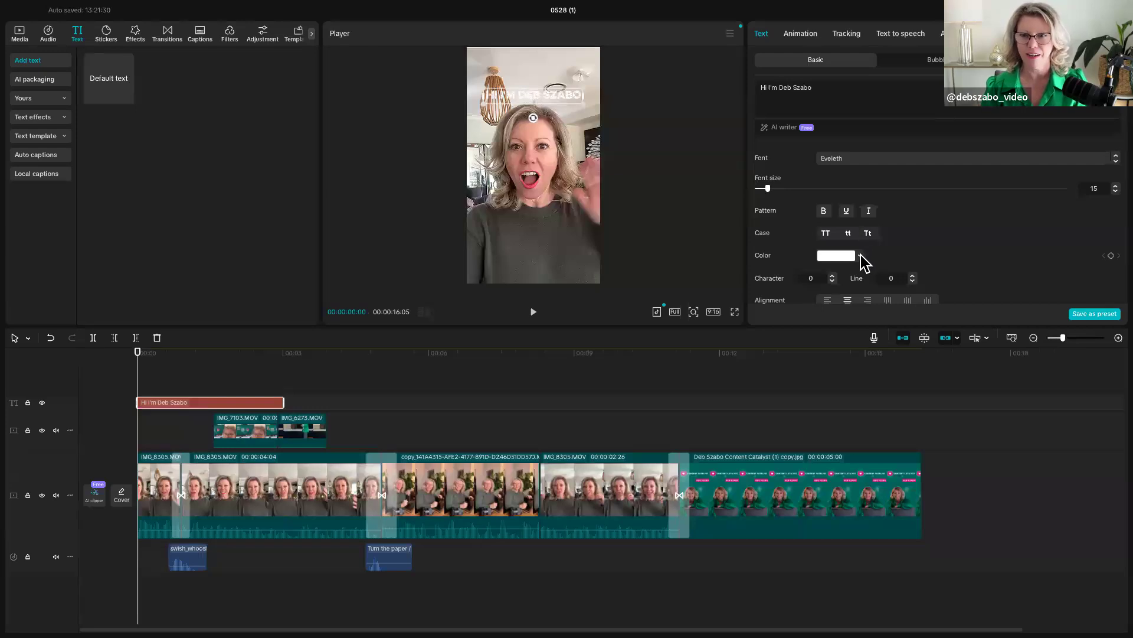
click(860, 256)
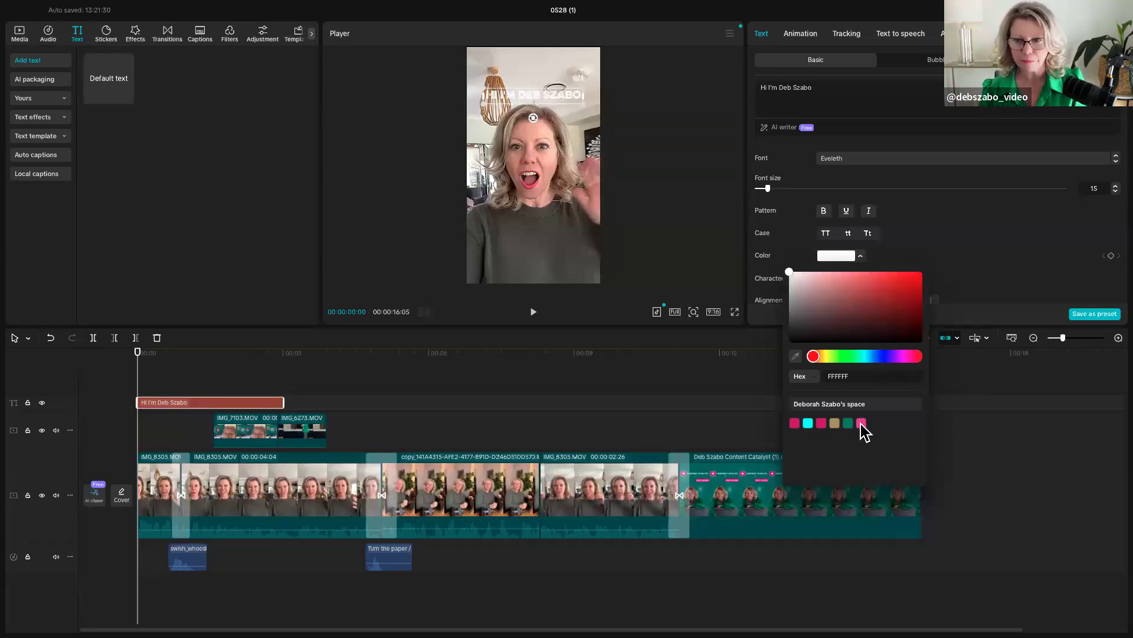
click(861, 423)
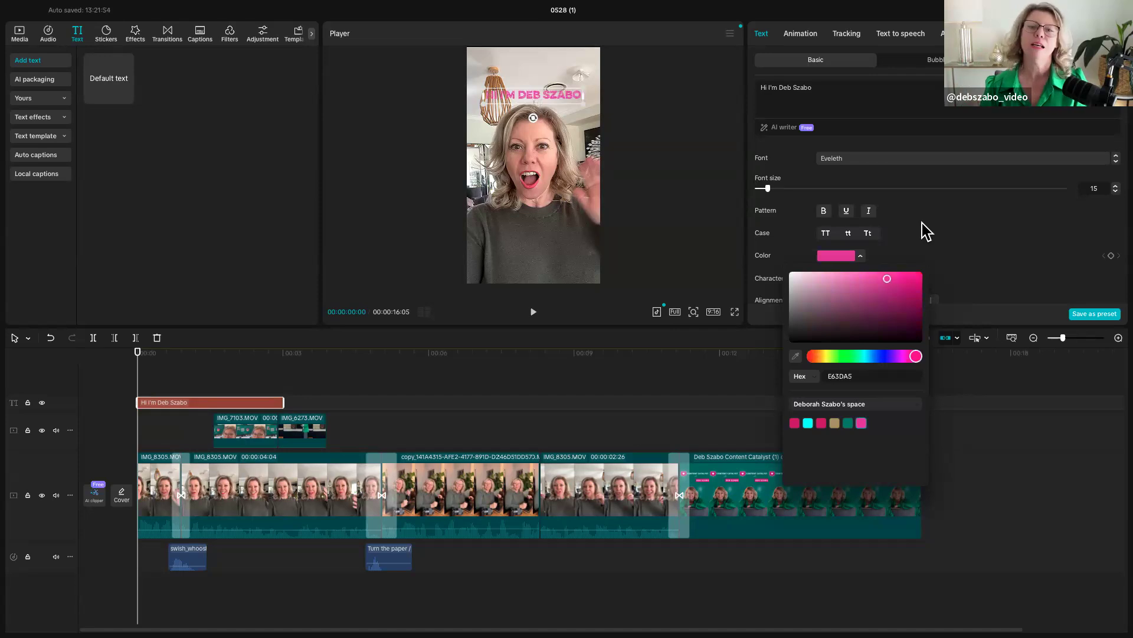
click(824, 213)
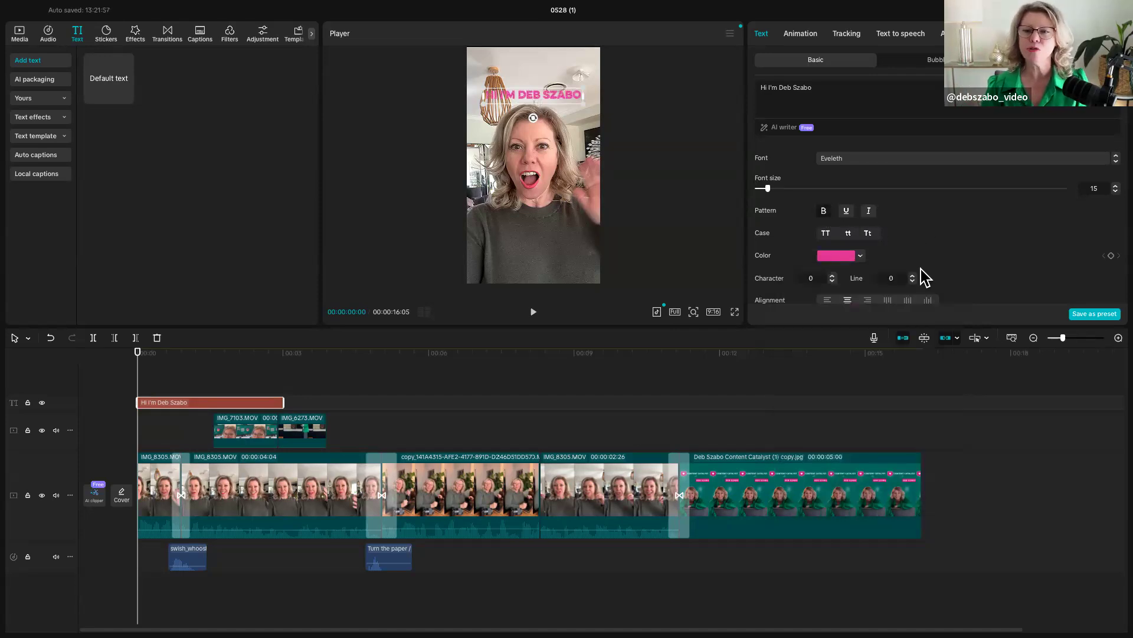
- Enable a stroke on the title text and set its colour to white (FFFFFF)
scroll(919, 273, down, 5)
scroll(918, 273, down, 5)
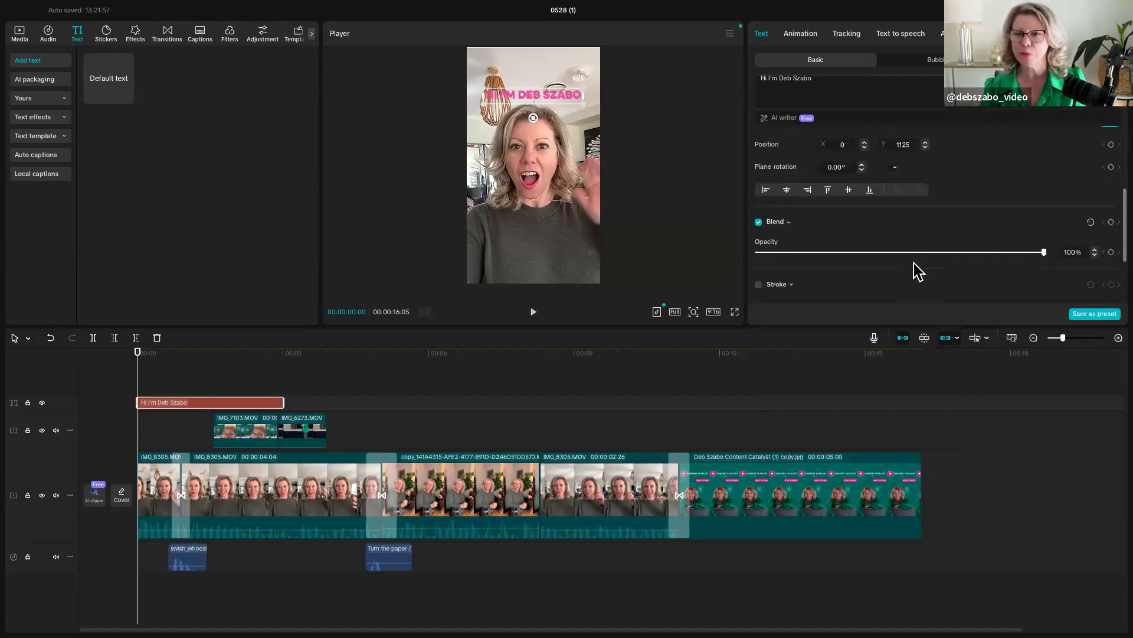
click(760, 240)
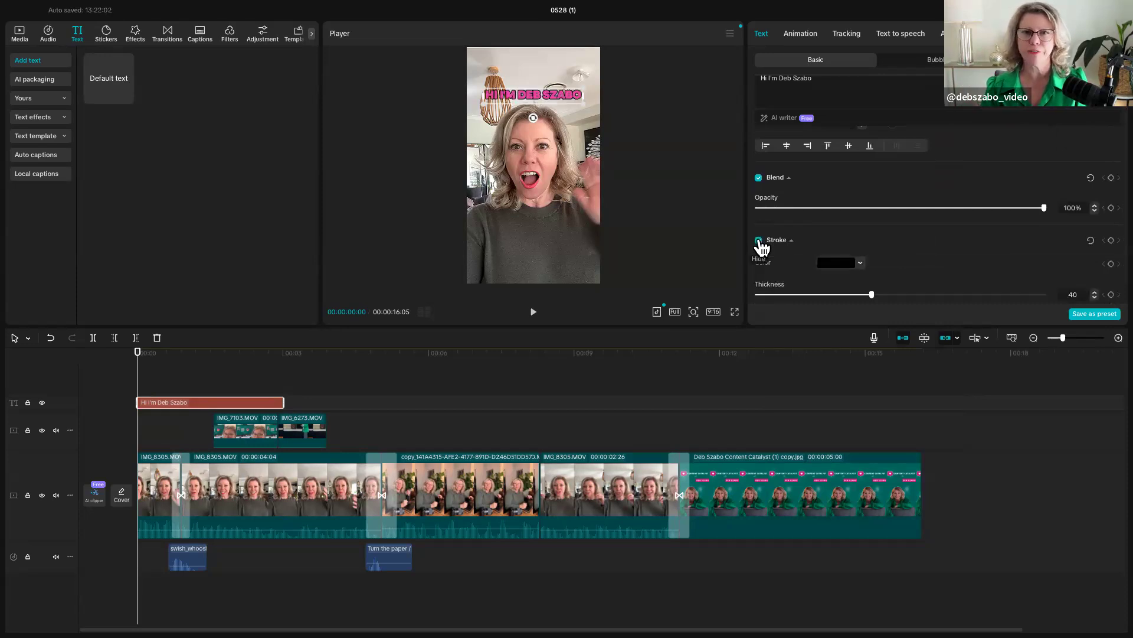
click(860, 264)
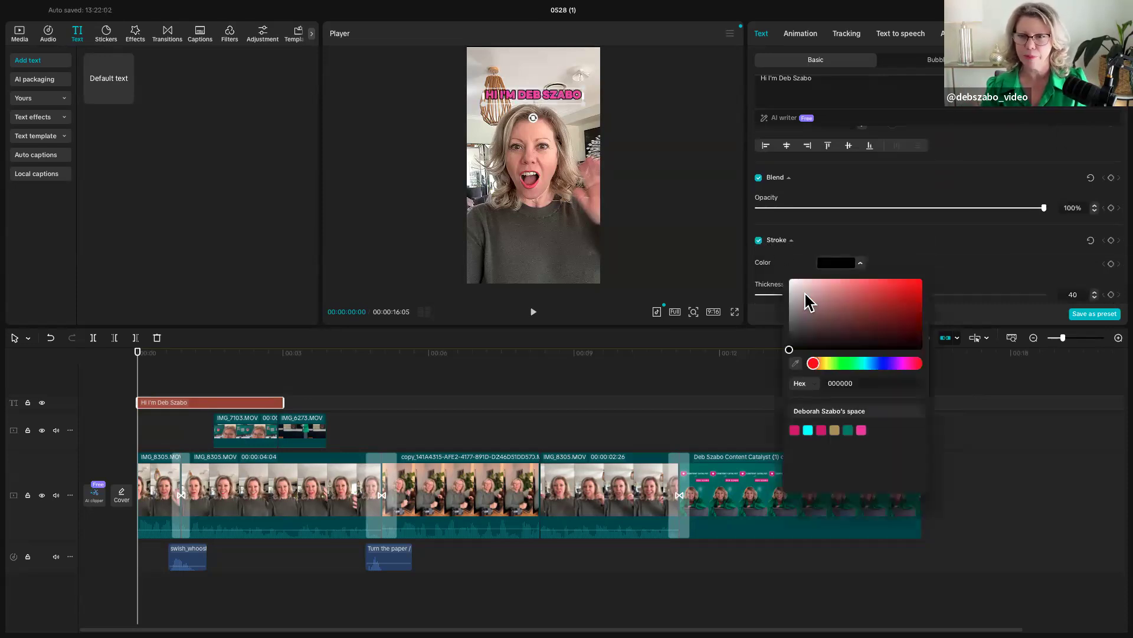
click(789, 279)
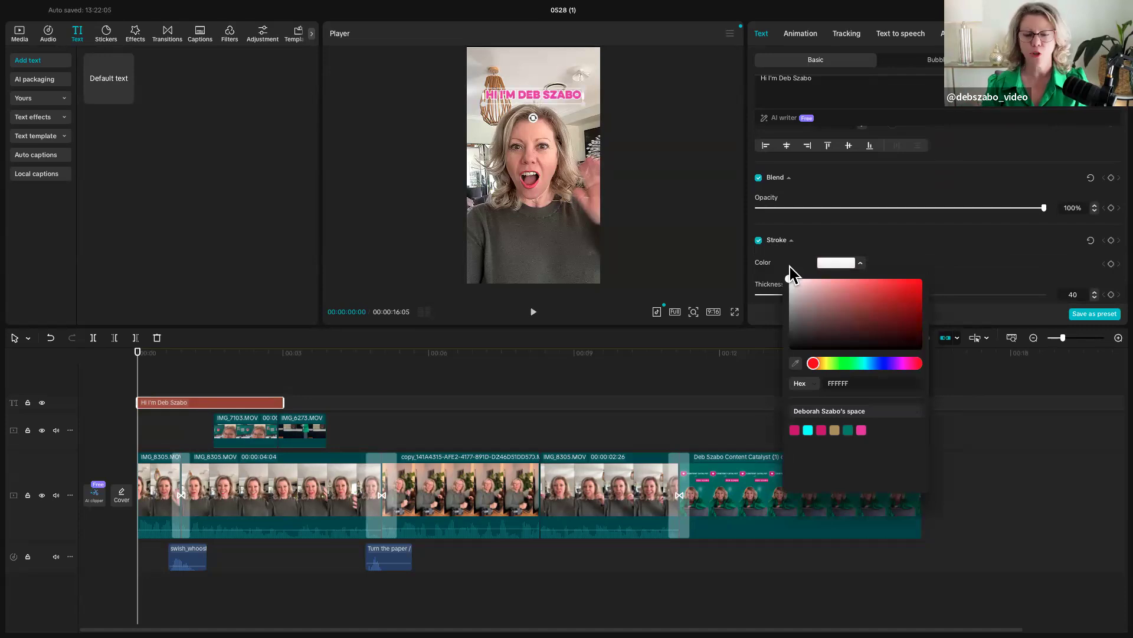
click(917, 240)
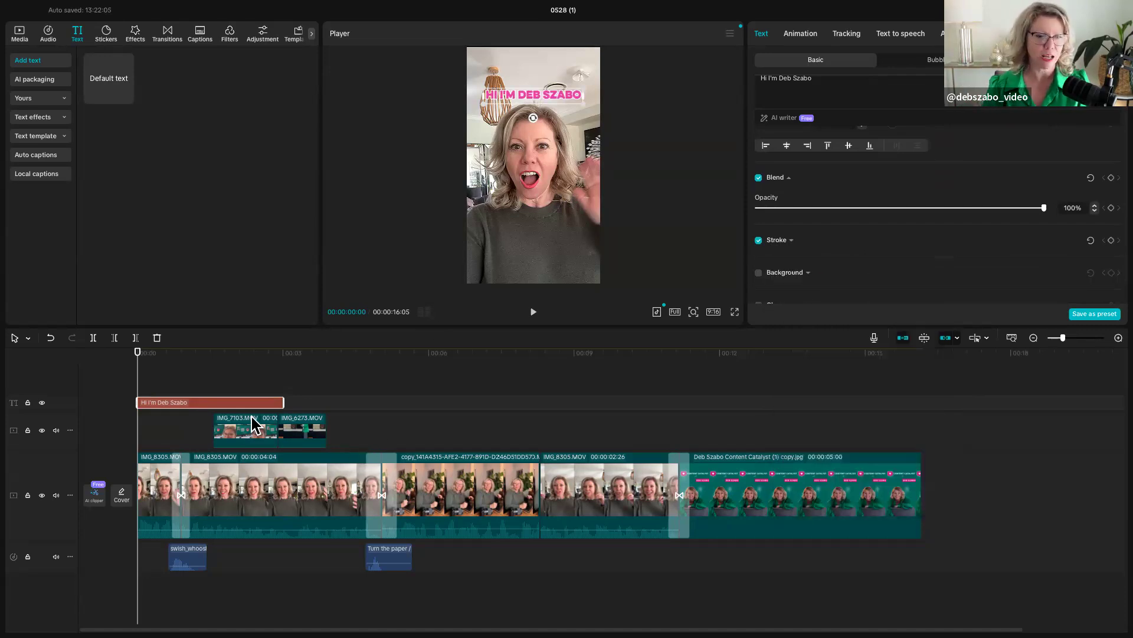
- Shorten the title clip to end just before the IMG_7103.MOV overlay, and adjust the title to 103% scale at Y position 1111
drag(283, 402, 205, 400)
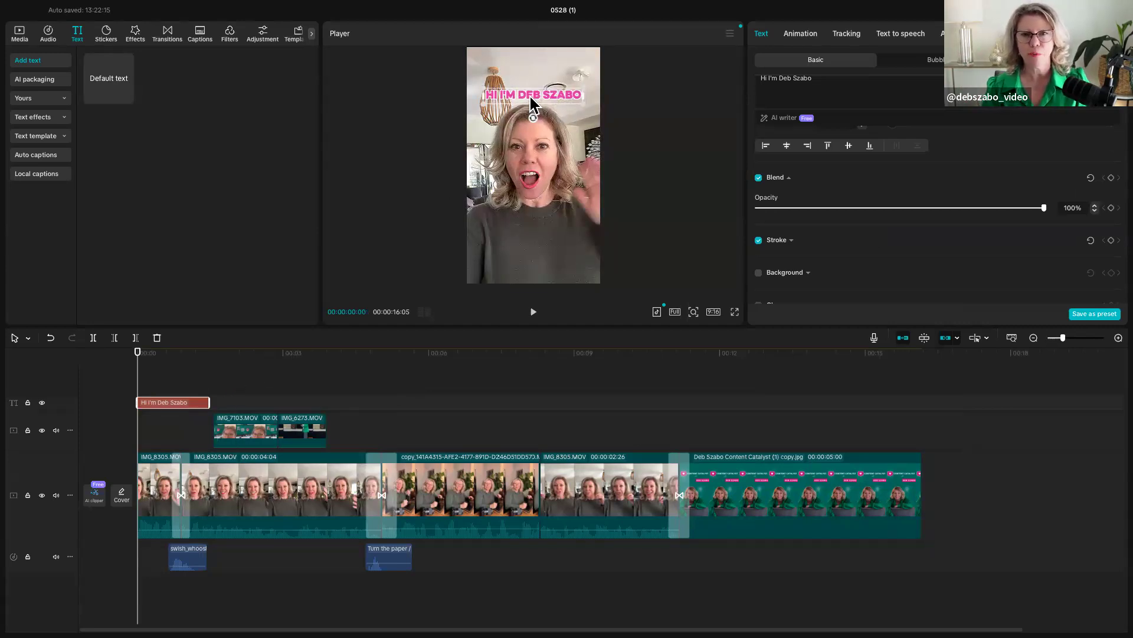
mouse_move(523, 105)
mouse_down()
mouse_move(509, 248)
mouse_move(560, 229)
mouse_move(548, 86)
mouse_move(534, 102)
mouse_move(452, 80)
mouse_move(518, 92)
mouse_up()
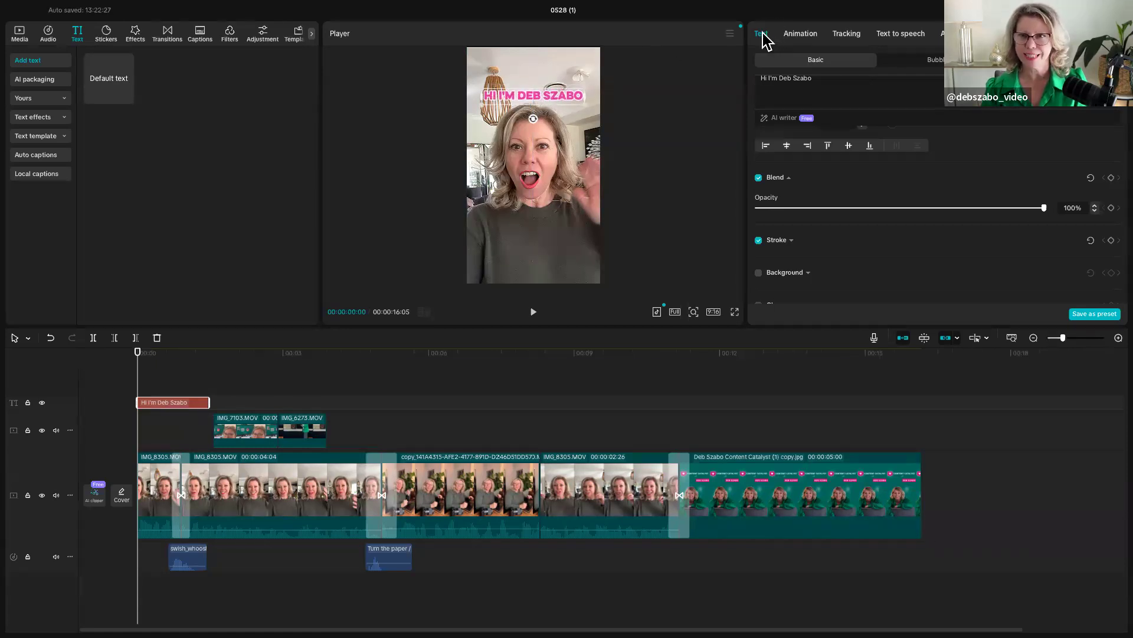
- Set the title's font size to 16
scroll(849, 183, up, 1)
scroll(849, 183, up, 10)
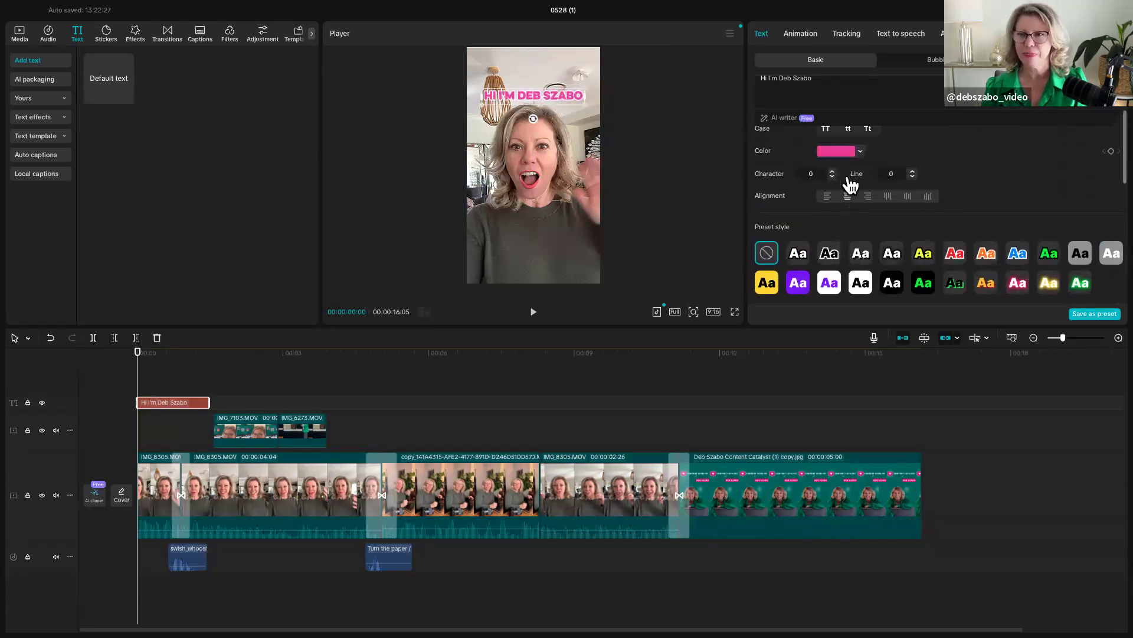
drag(769, 188, 769, 188)
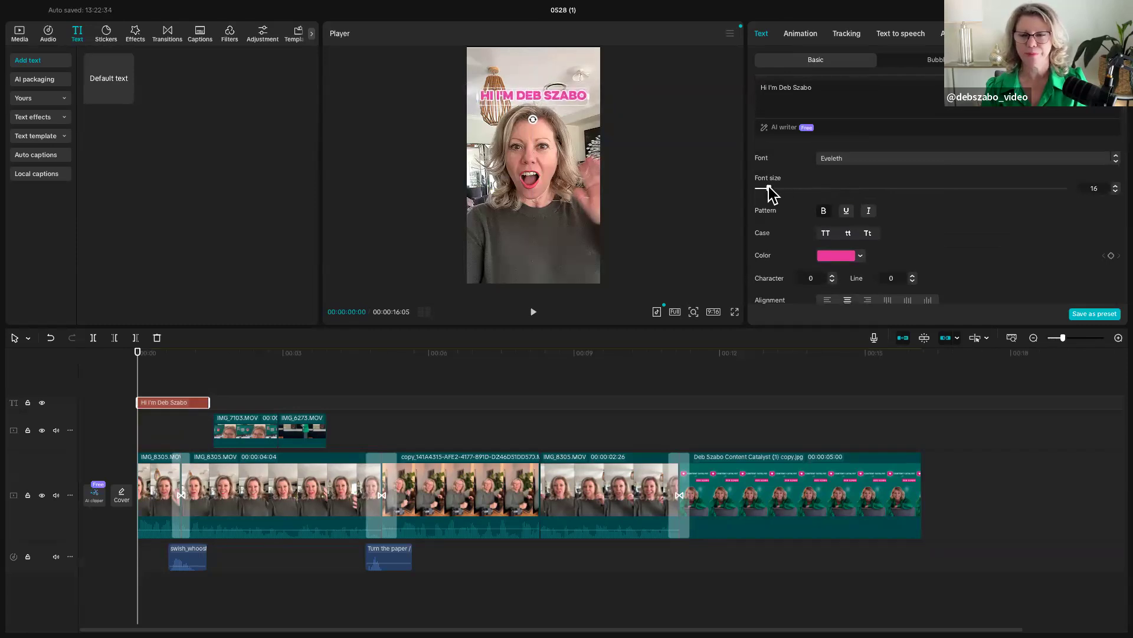
- Examine the title's remaining styling options, including preset styles, transform, Background, Glow, Shadow and Curve
scroll(852, 190, down, 3)
scroll(852, 197, down, 10)
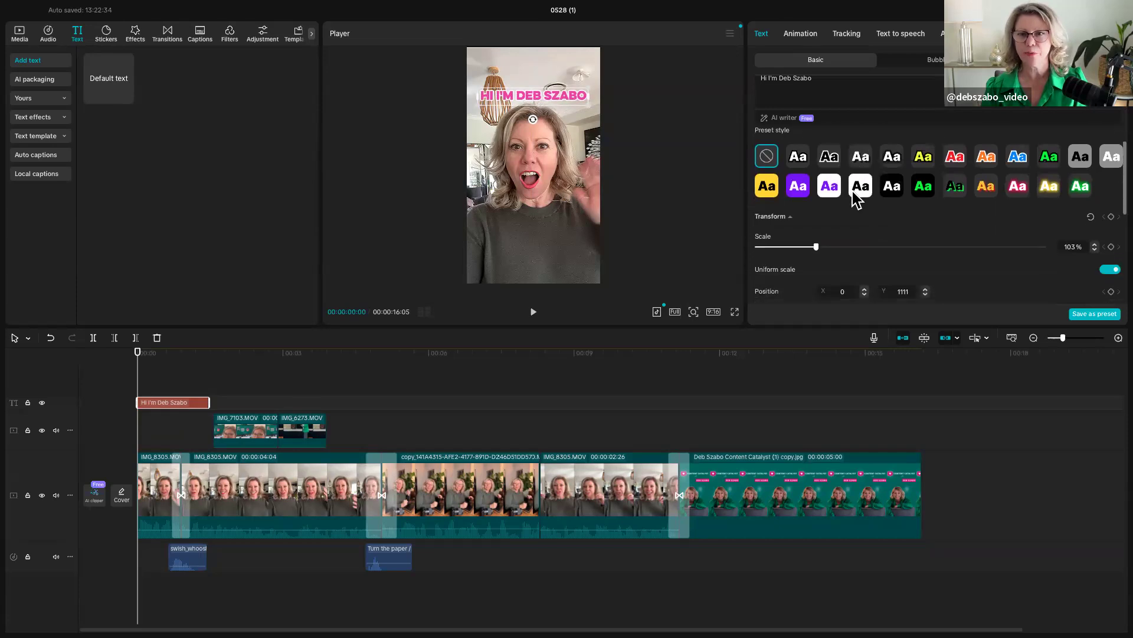
scroll(857, 200, down, 2)
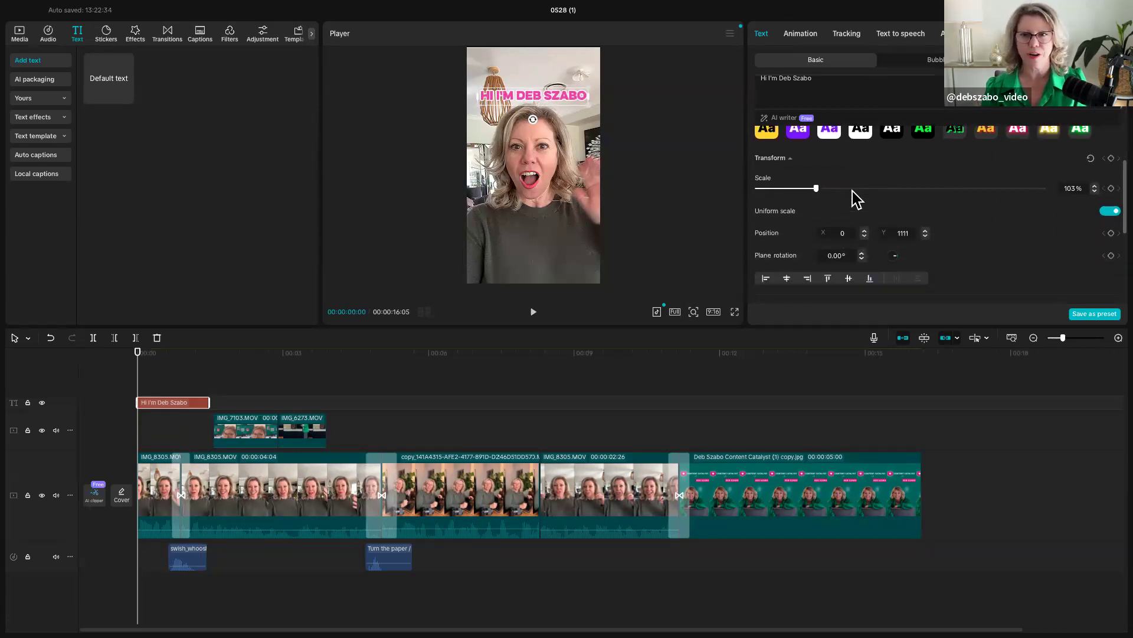
scroll(857, 200, down, 10)
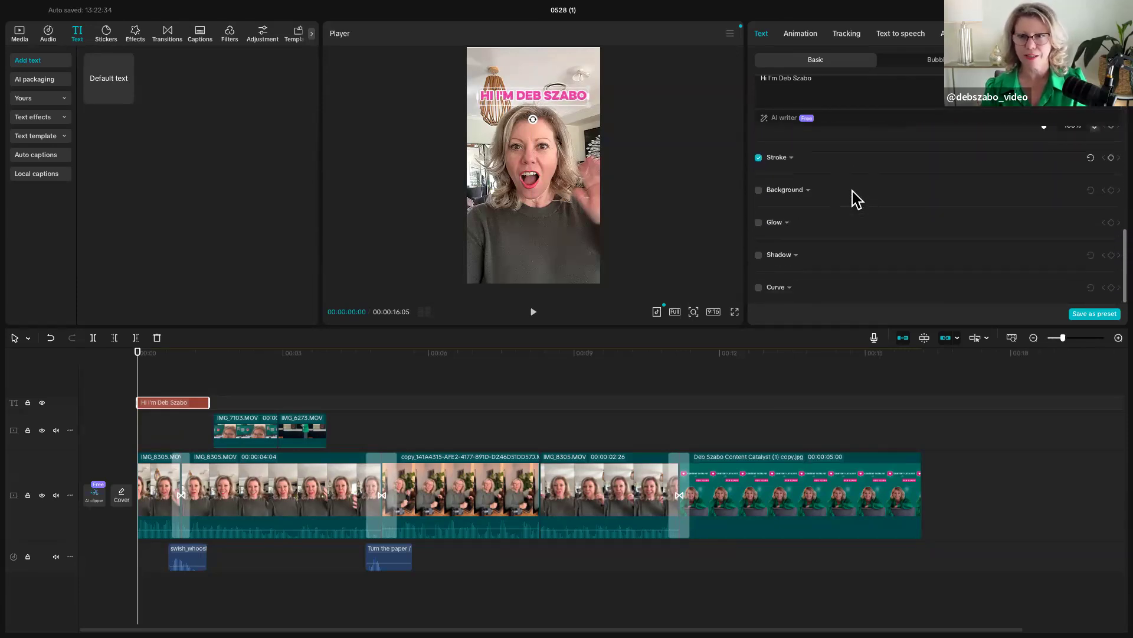
scroll(857, 200, up, 6)
scroll(857, 200, up, 5)
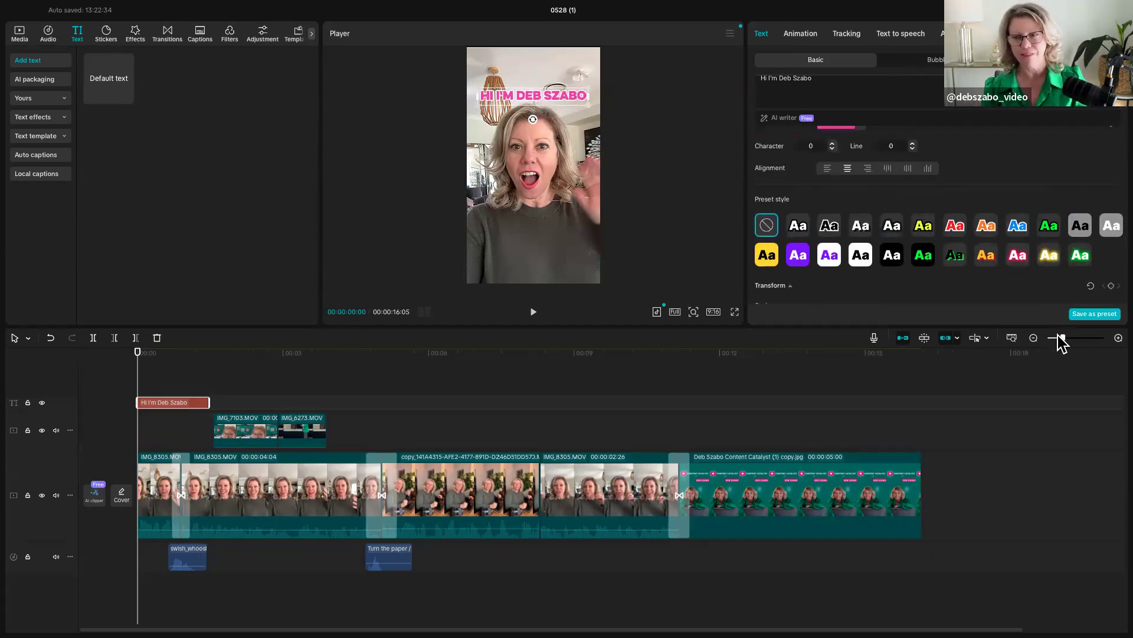
- Save the title's styling as a text preset in the brand kit, giving it the personalised headline name
click(1084, 315)
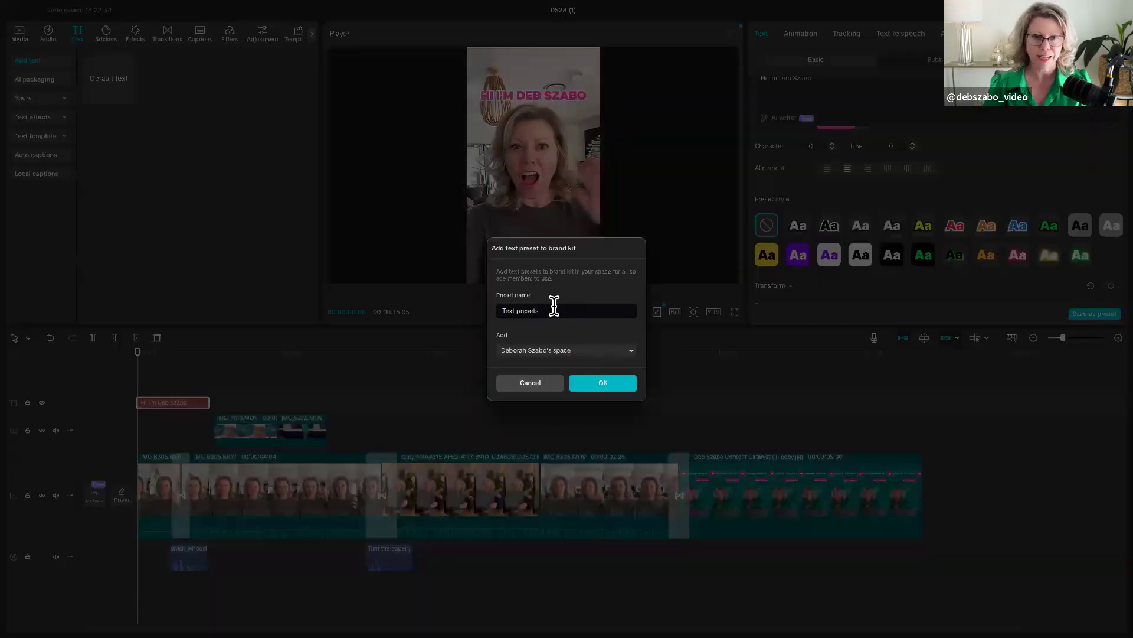
drag(537, 313, 467, 319)
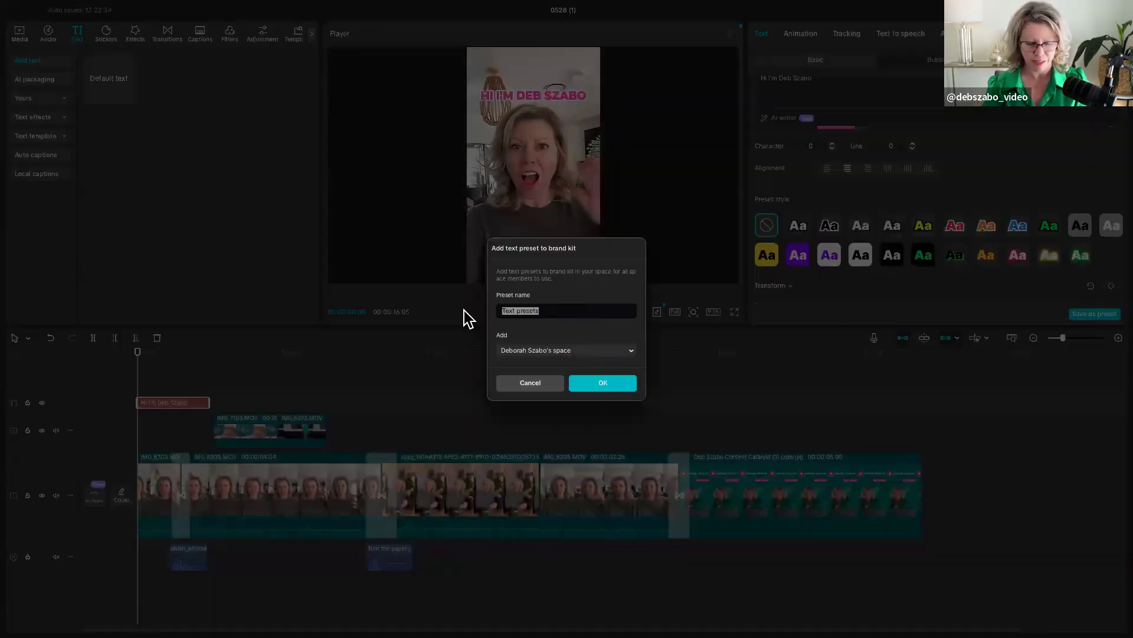
text(A DEB)
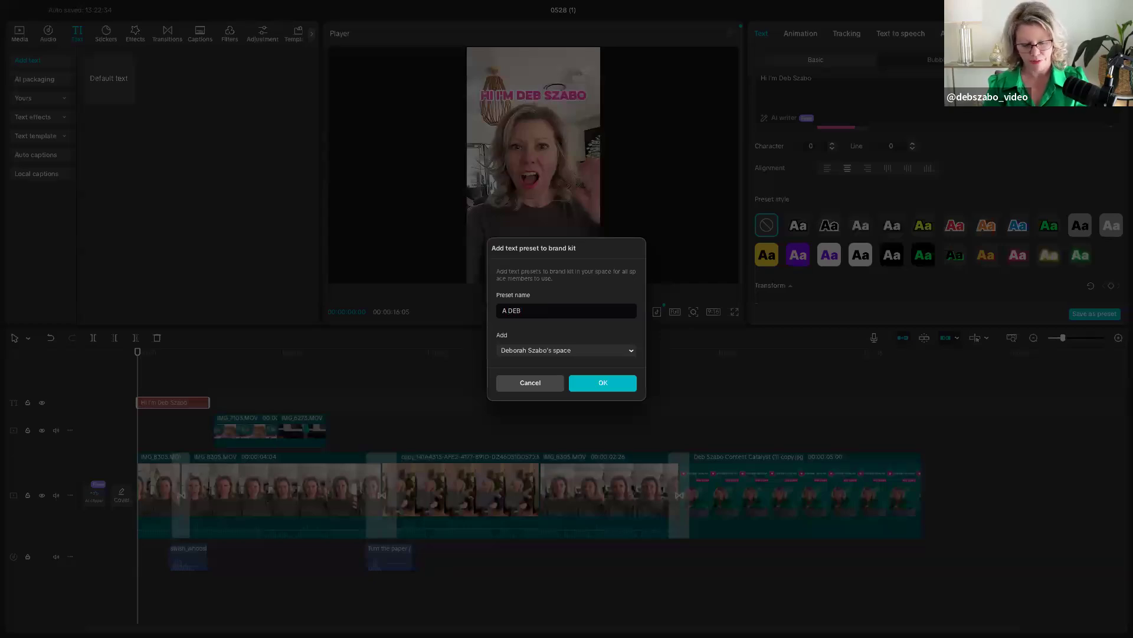
text( HEADLINE)
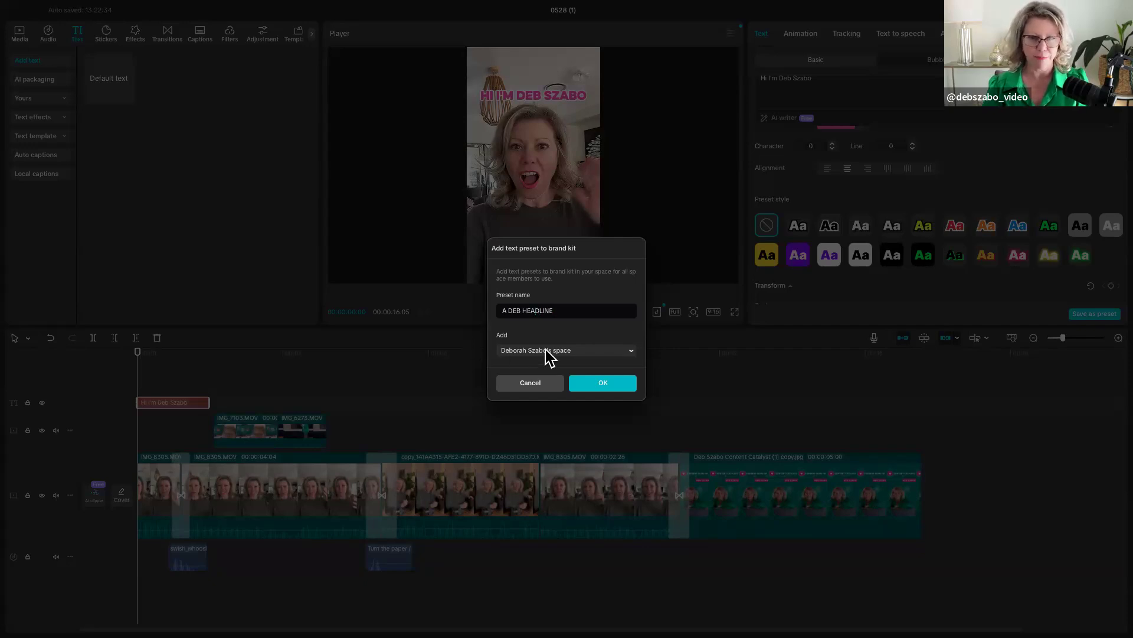
click(590, 381)
key(space)
key(space)
click(134, 405)
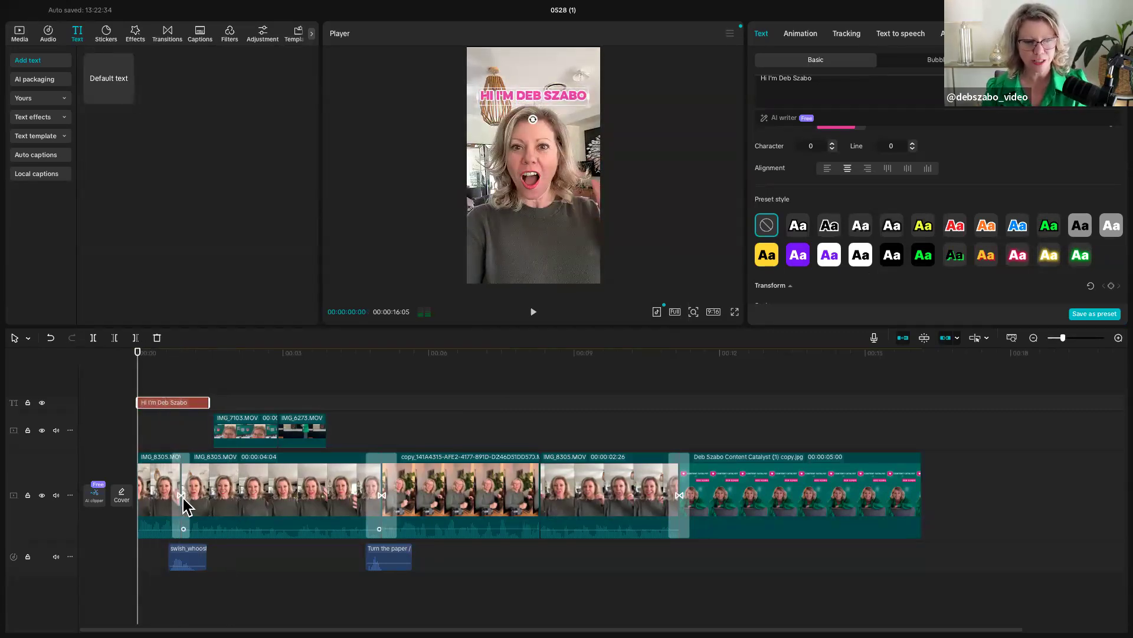
- Delete the copy_141A4315 clip from the main track together with its "Turn the paper" sound effect and the transition remaining at that cut
click(463, 496)
key(Delete)
click(374, 558)
key(Delete)
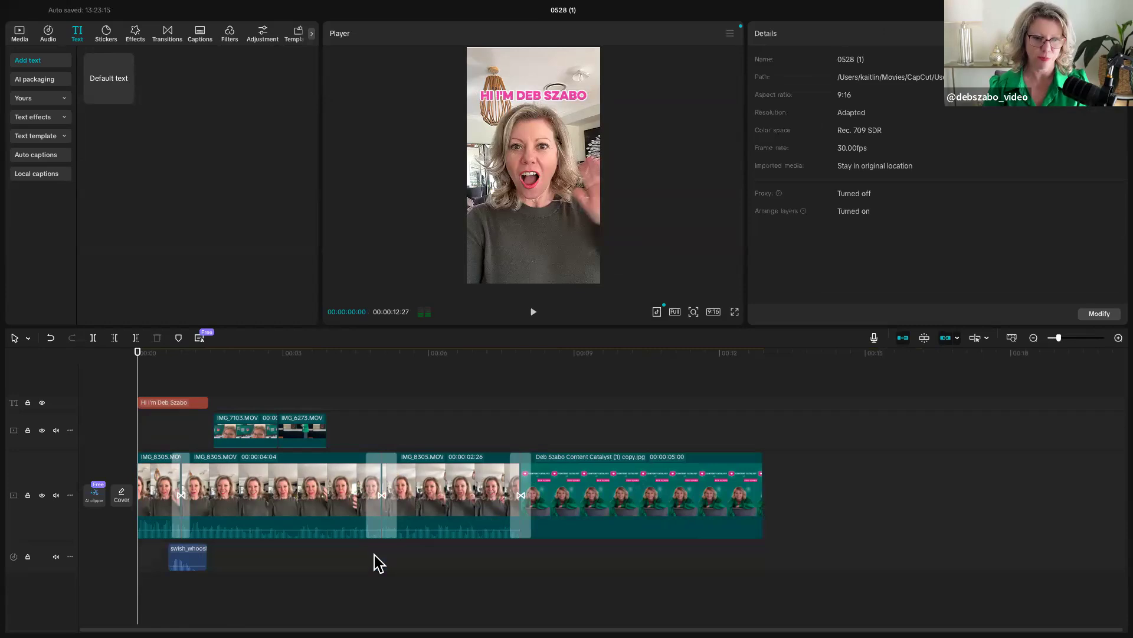
click(382, 478)
key(Delete)
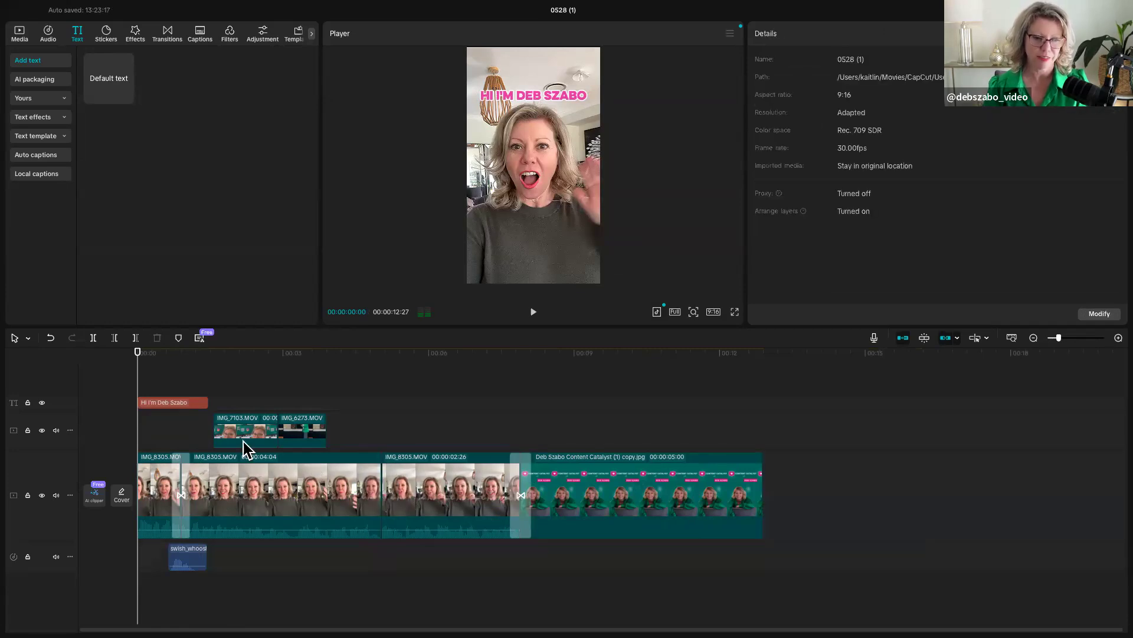
- Generate captions for the video with the handwritten-style template from the Multiline caption templates and preview them
click(200, 34)
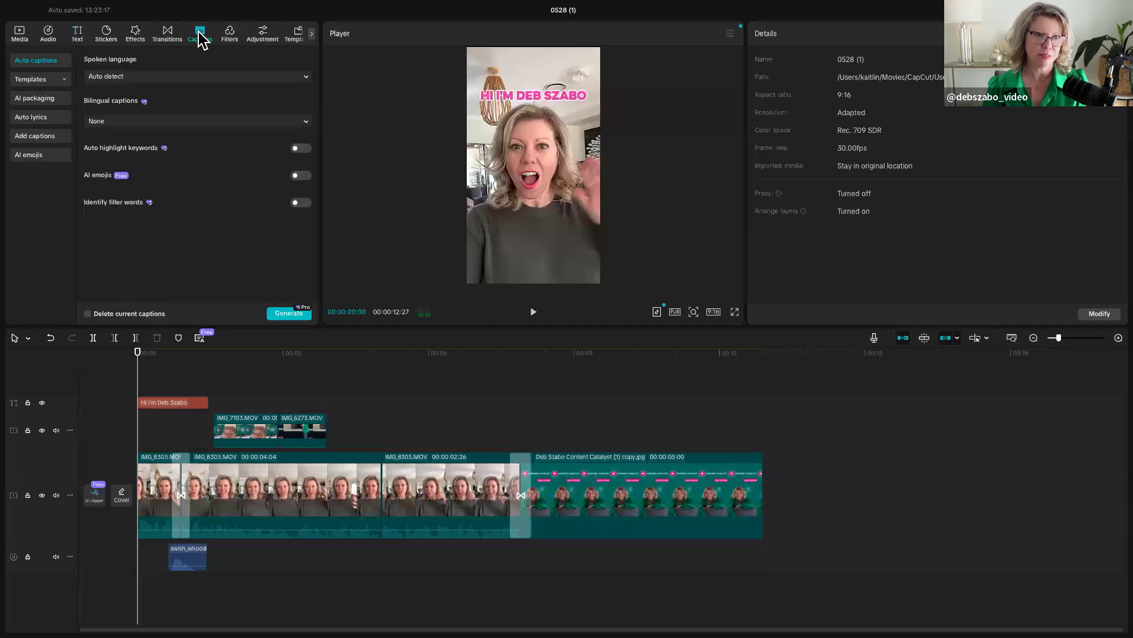
click(36, 79)
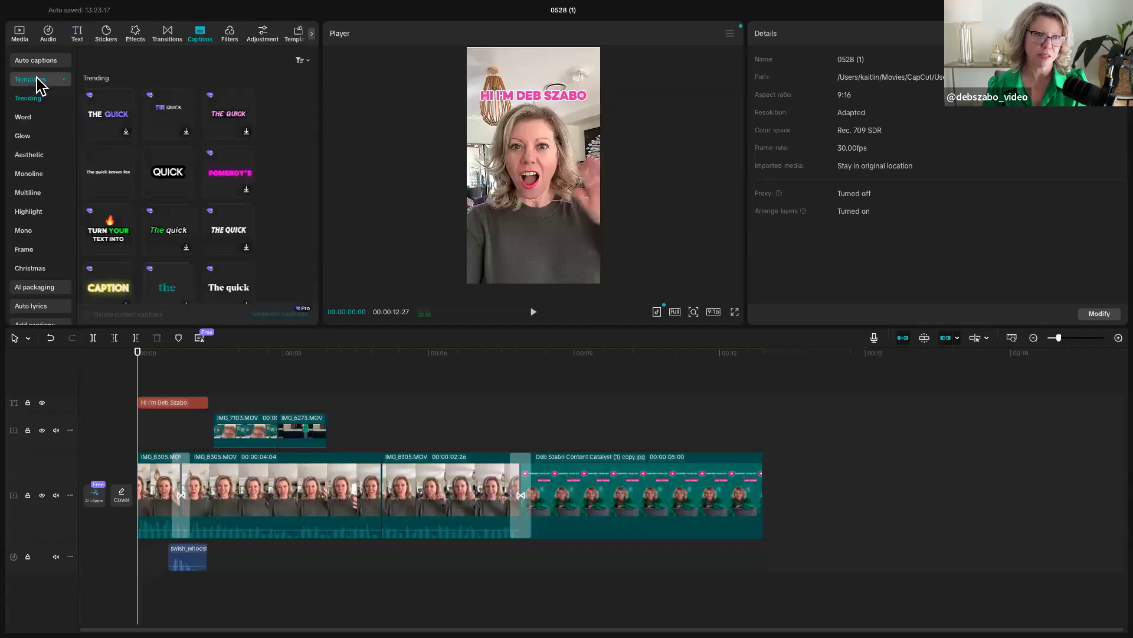
scroll(31, 275, down, 2)
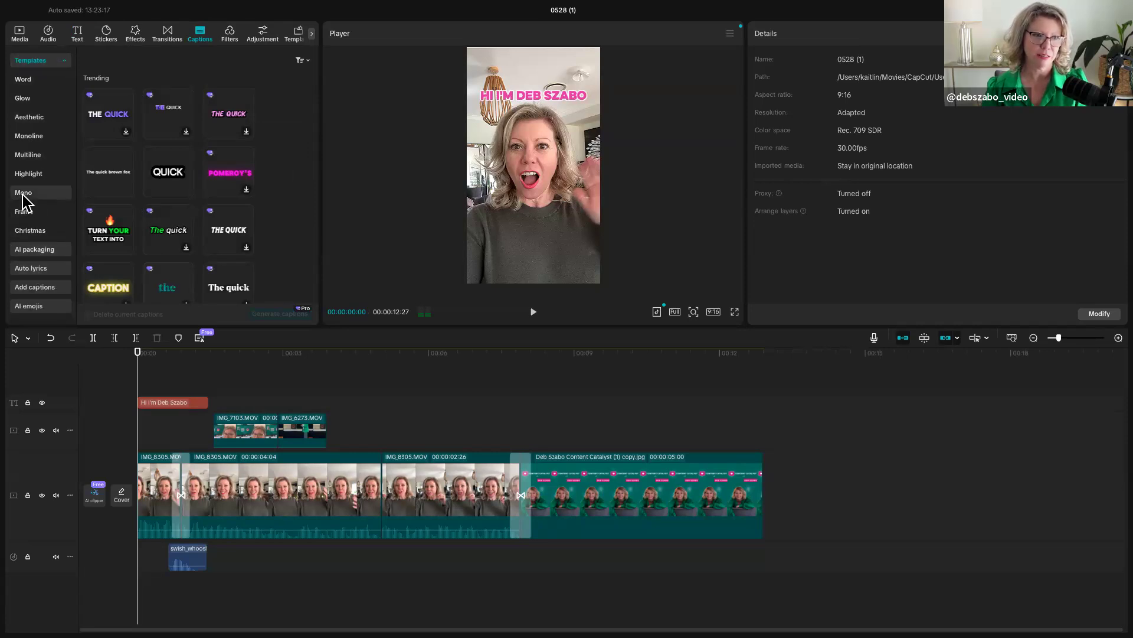
click(24, 157)
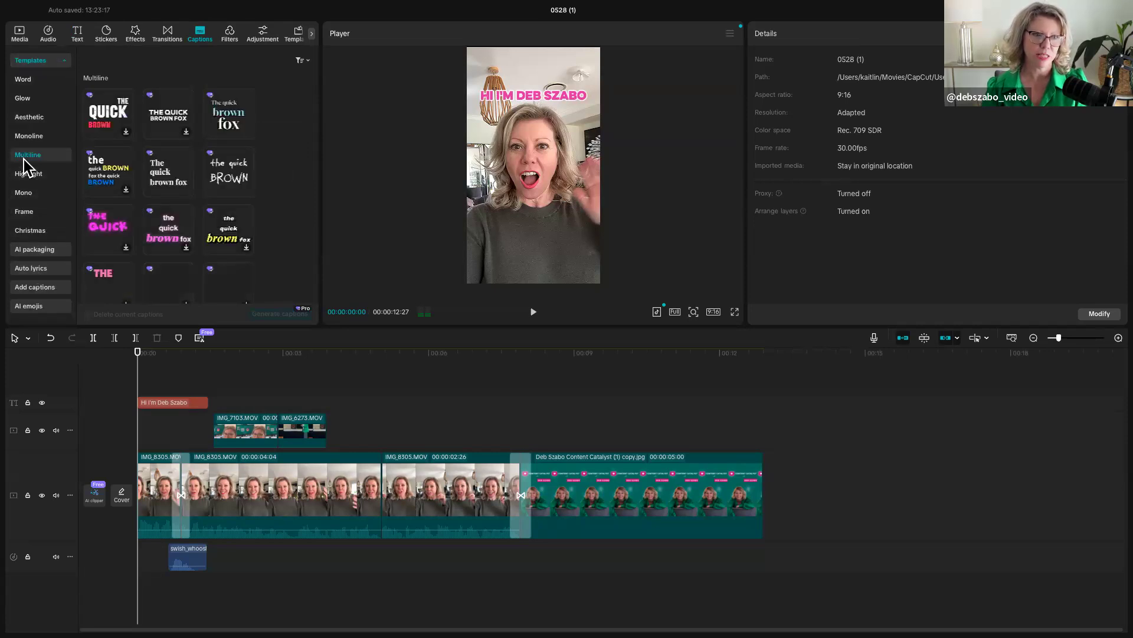
scroll(152, 230, down, 5)
scroll(152, 236, down, 5)
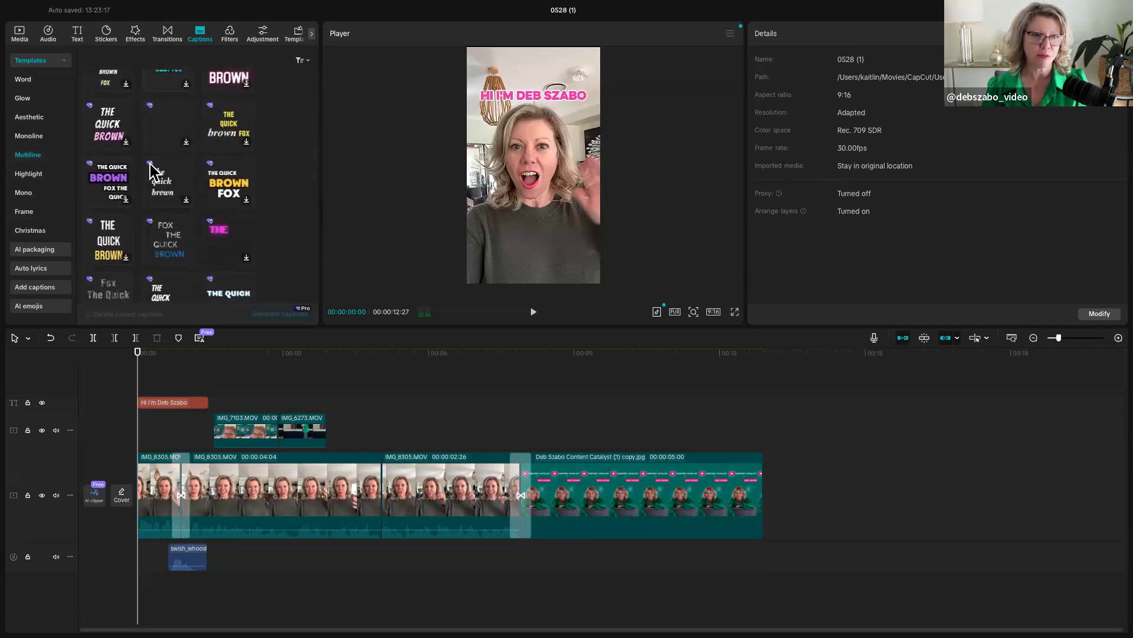
scroll(165, 206, down, 3)
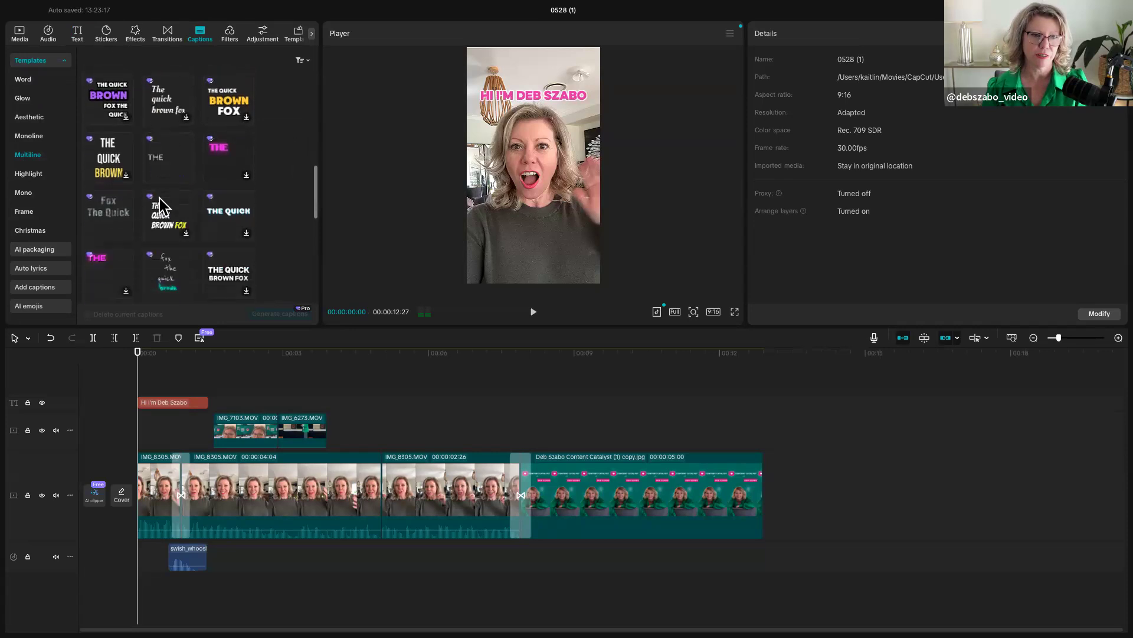
scroll(159, 212, down, 3)
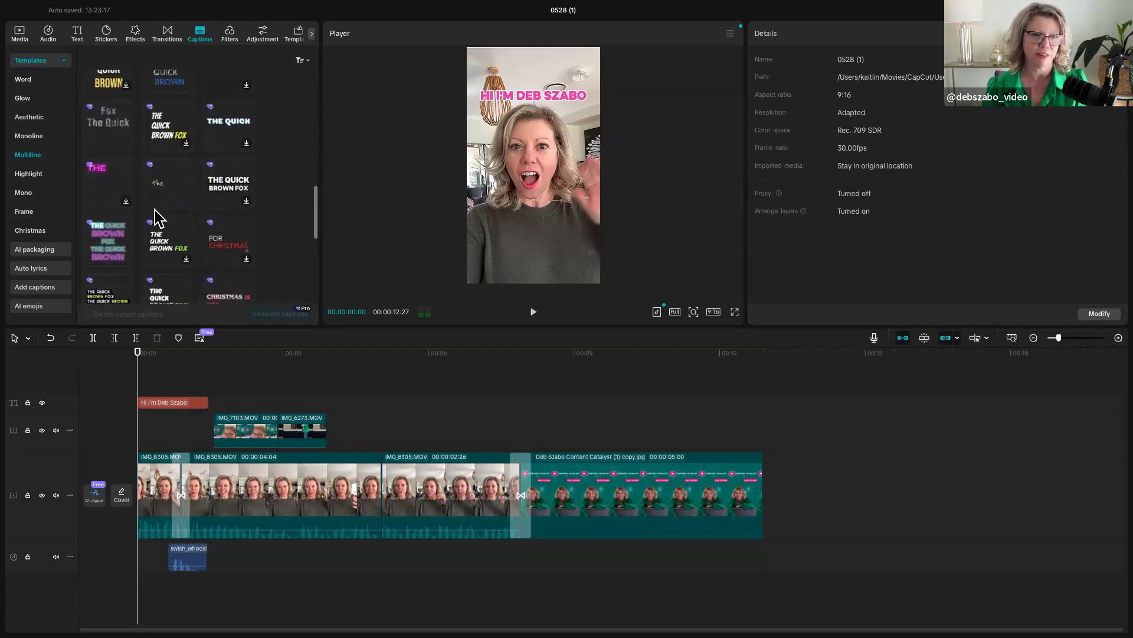
scroll(156, 218, down, 2)
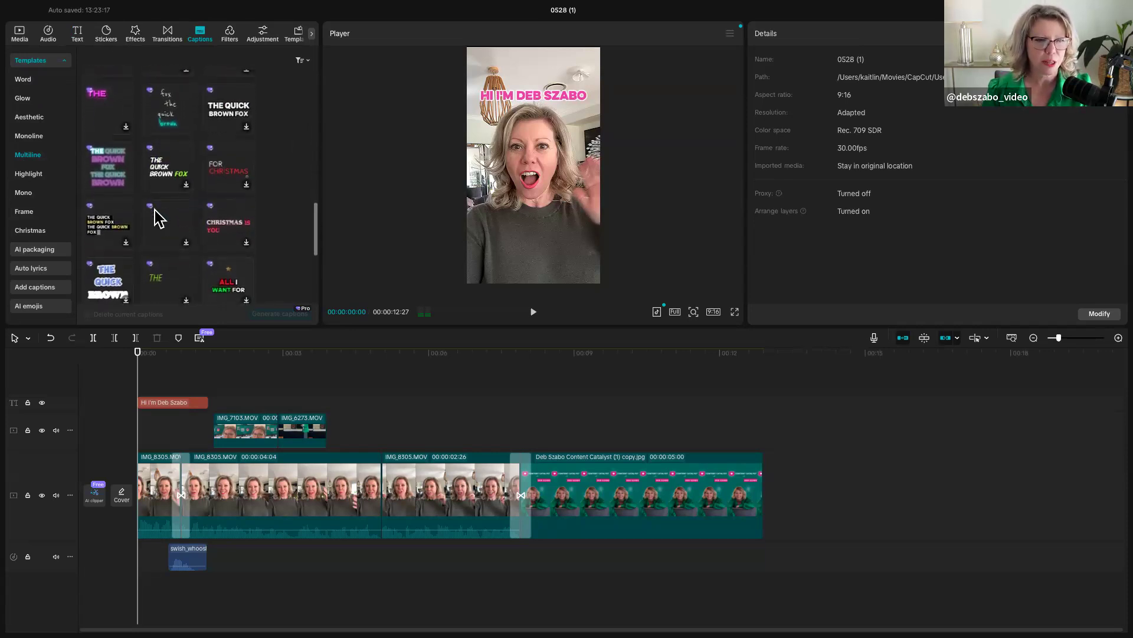
scroll(156, 177, up, 1)
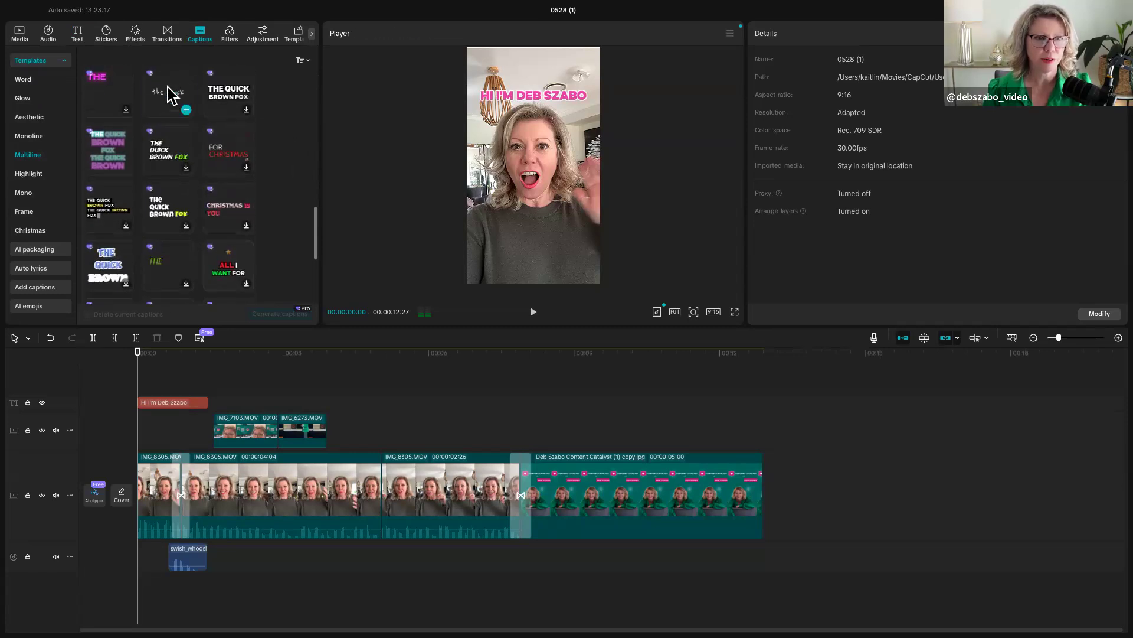
click(162, 105)
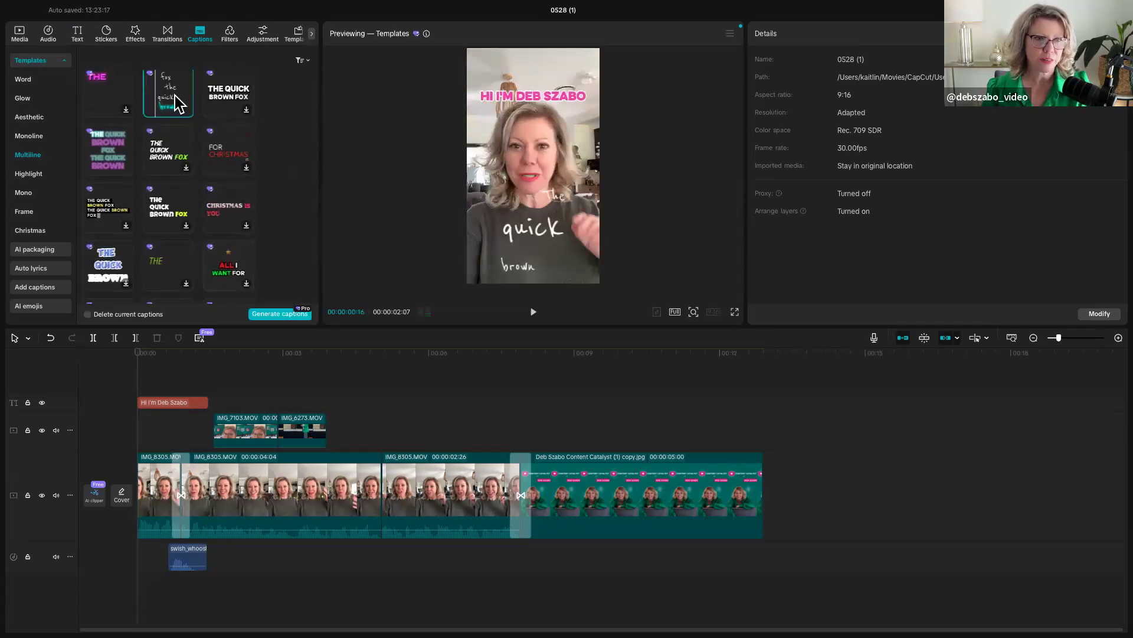
click(263, 314)
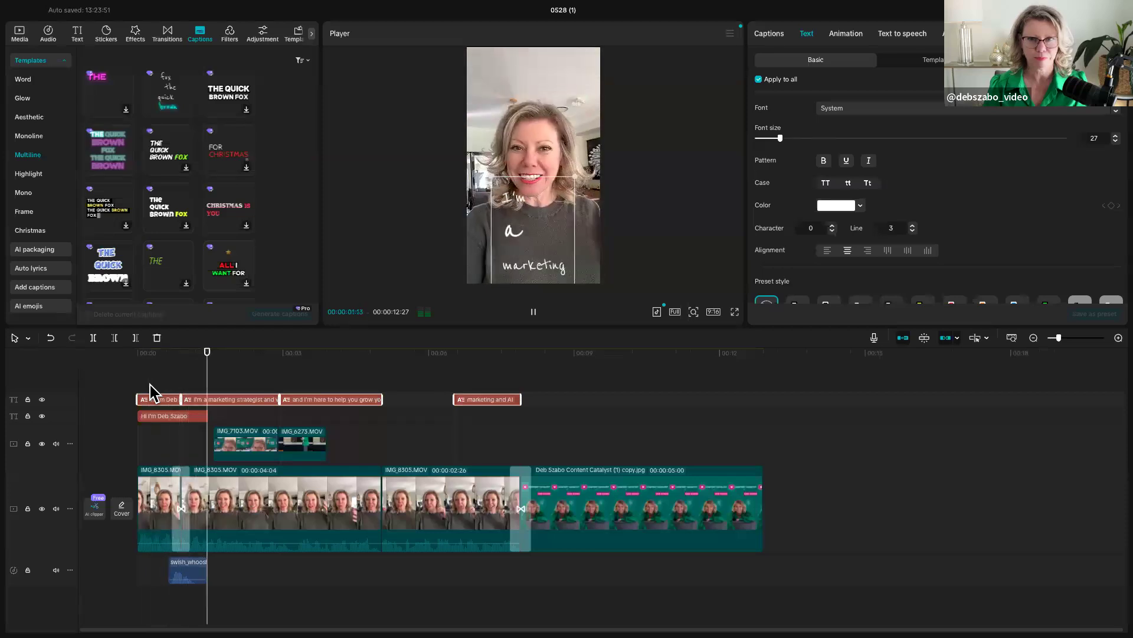
key(space)
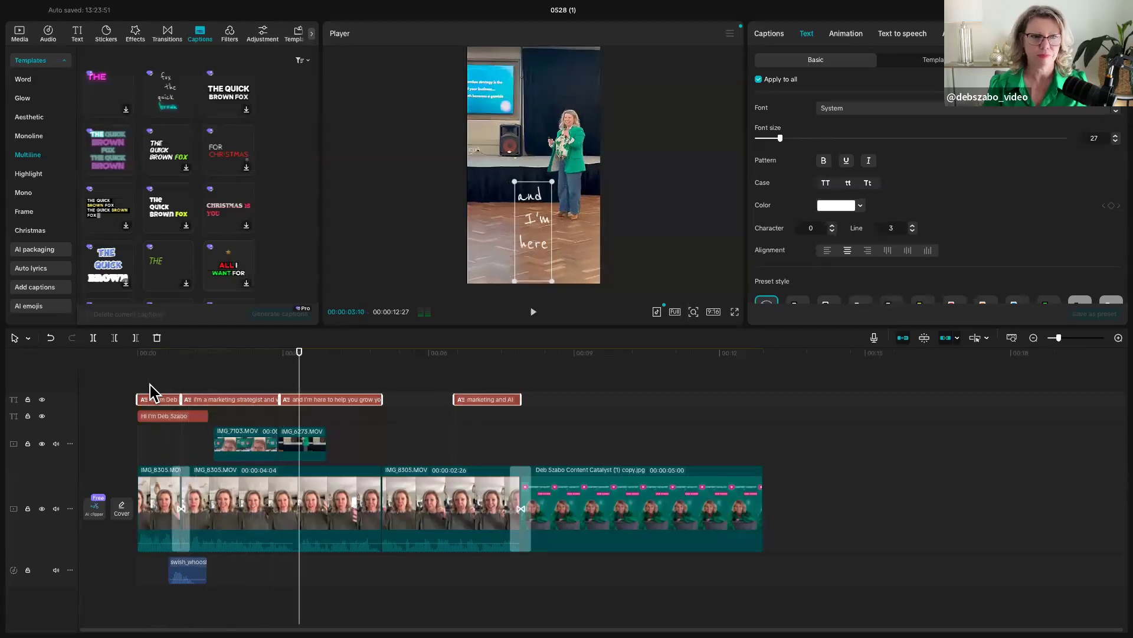
- Browse the Word, Aesthetic, Monoline and Glow caption templates for an alternative caption style
scroll(138, 142, up, 10)
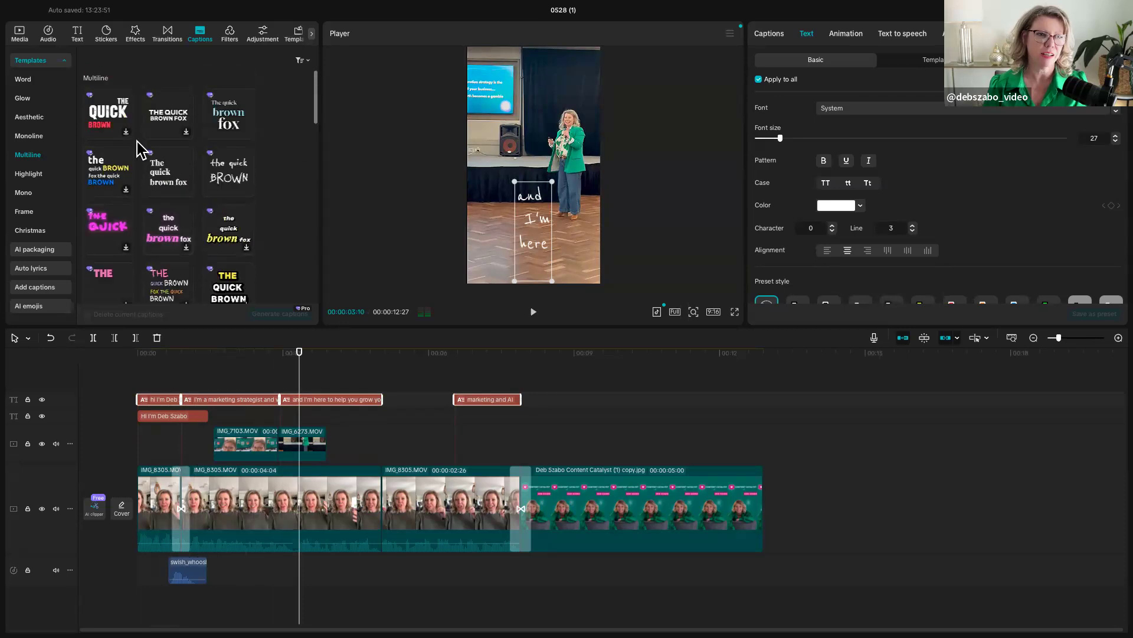
click(22, 81)
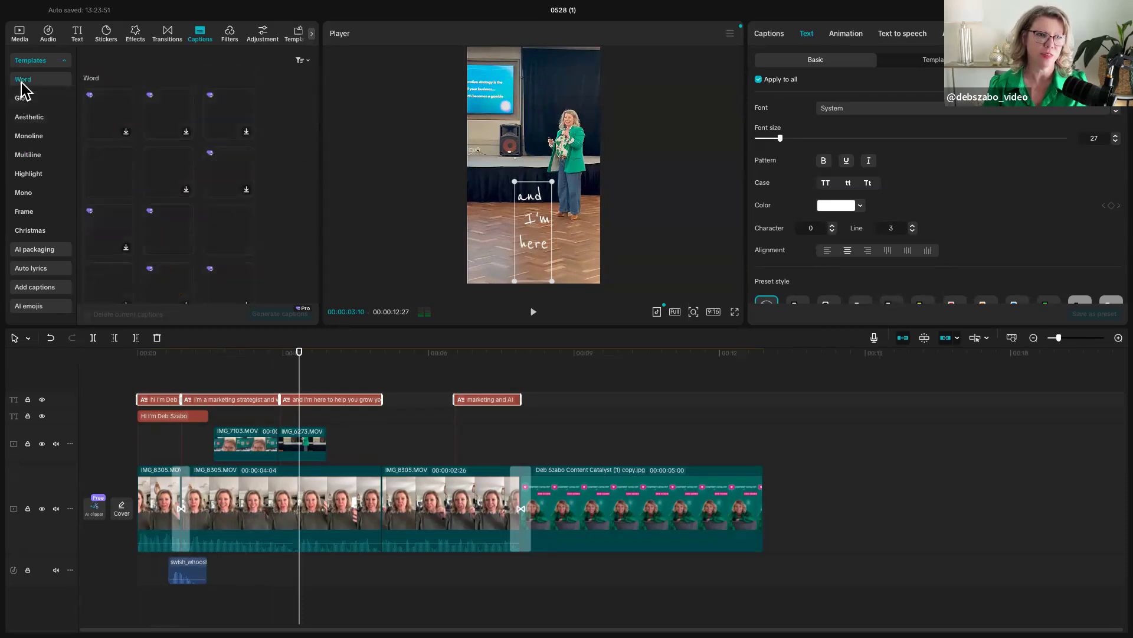
click(30, 114)
click(30, 136)
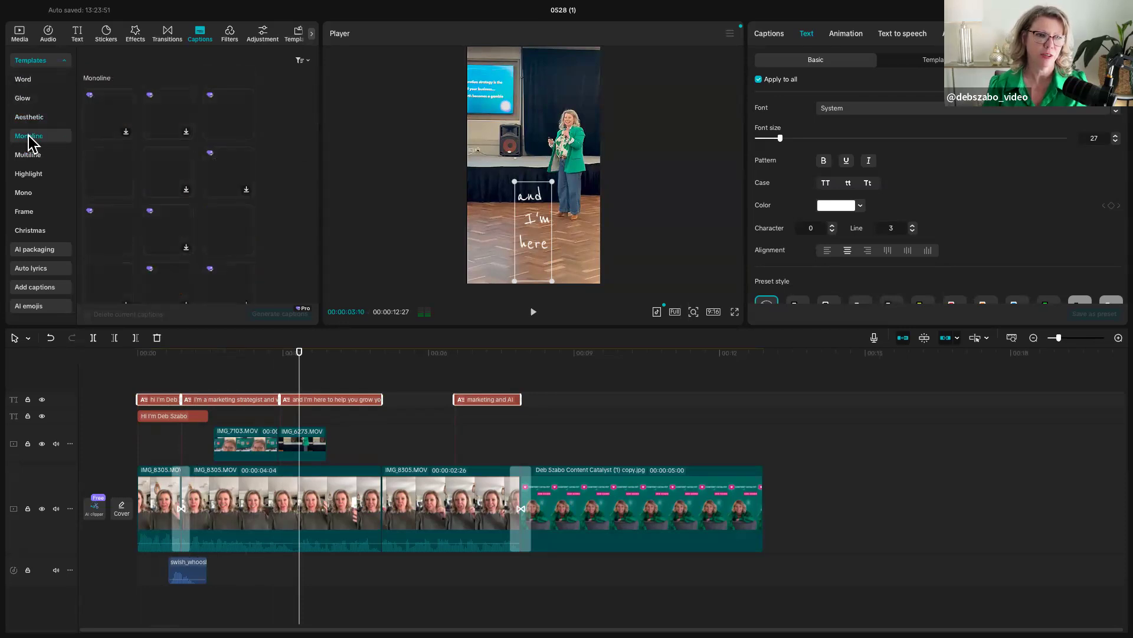
scroll(121, 189, up, 3)
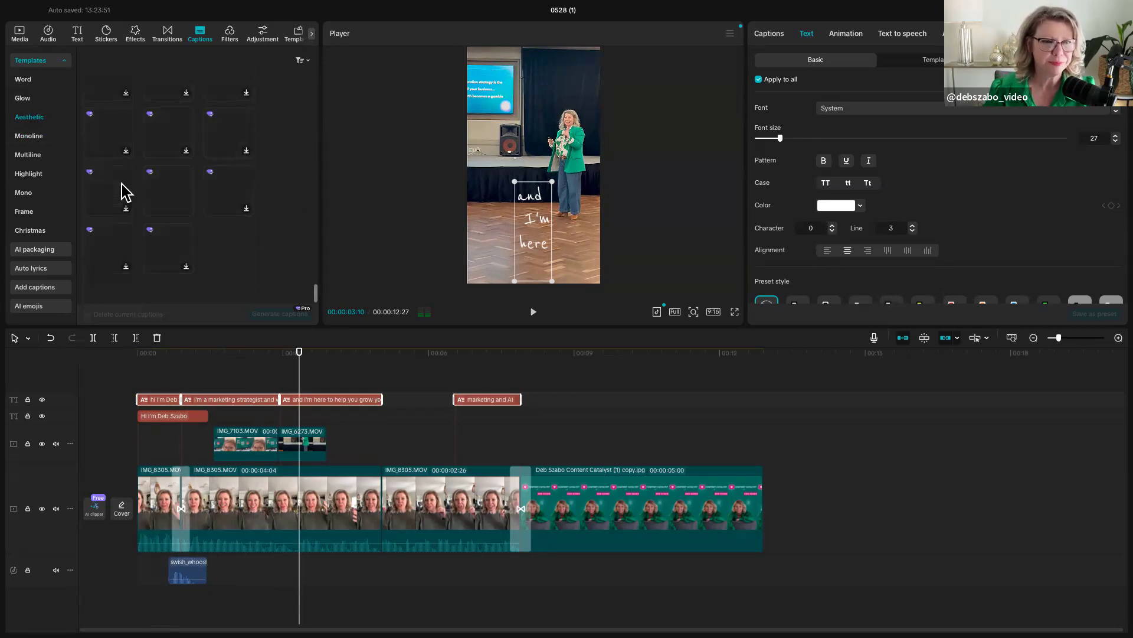
scroll(124, 192, up, 3)
scroll(125, 192, up, 4)
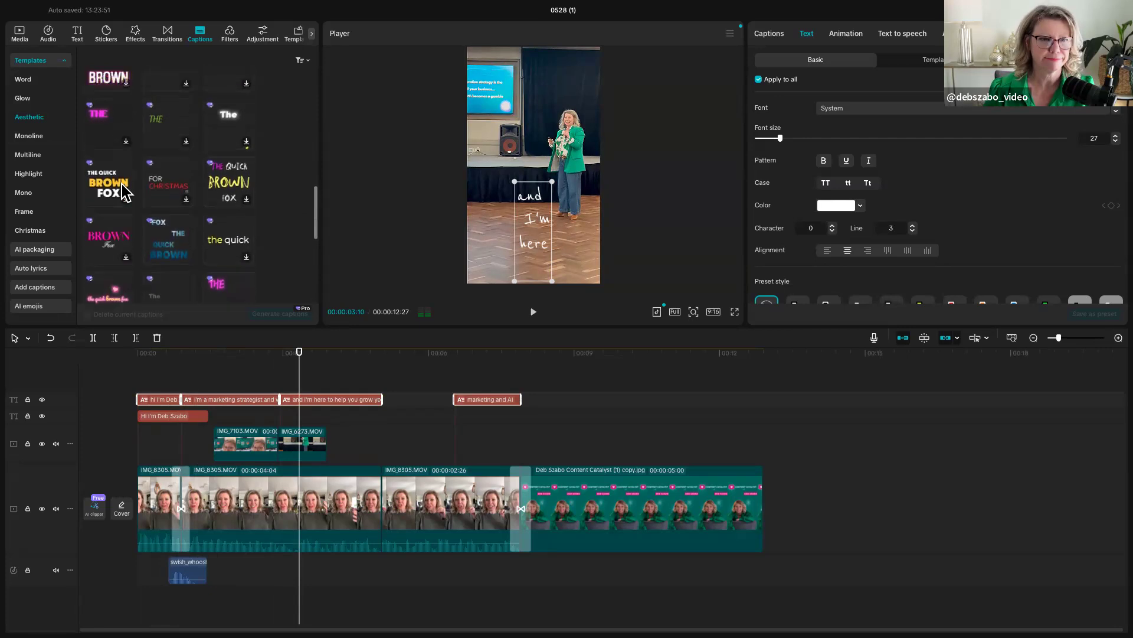
scroll(125, 192, up, 5)
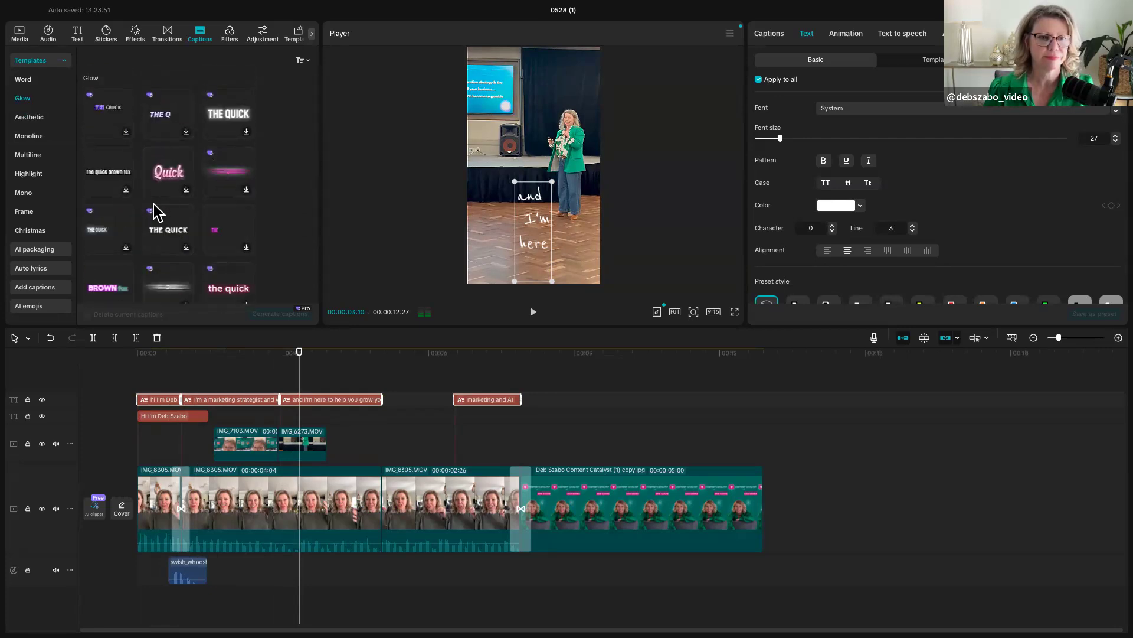
scroll(152, 215, down, 4)
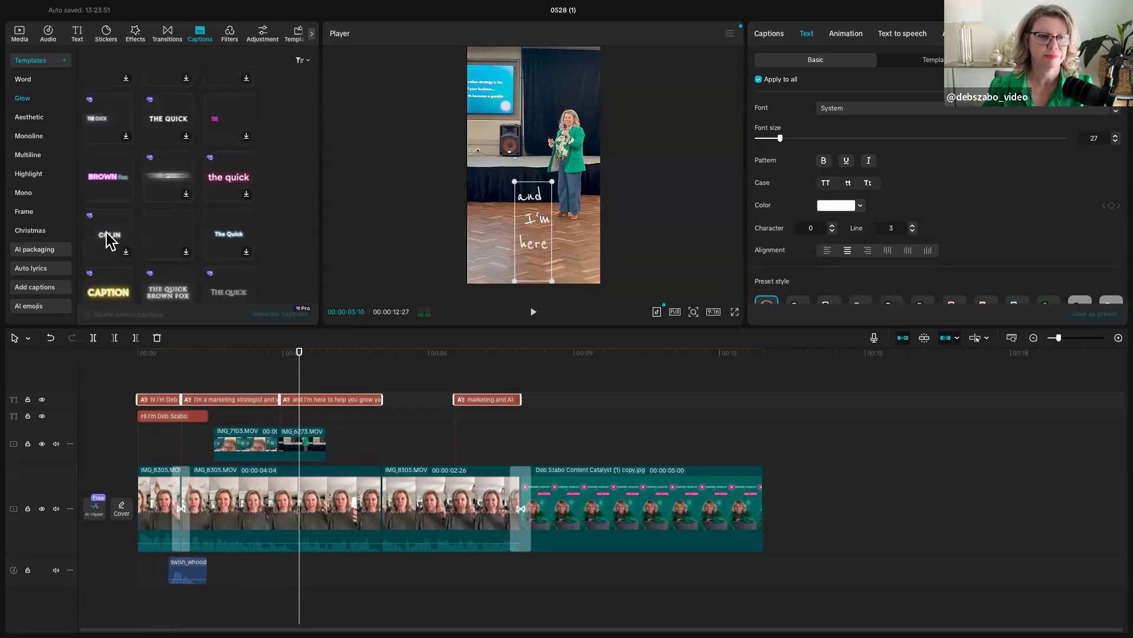
scroll(112, 242, down, 4)
- Regenerate the captions with the Mono template showing bold white words on a black box, deleting the current captions
click(28, 197)
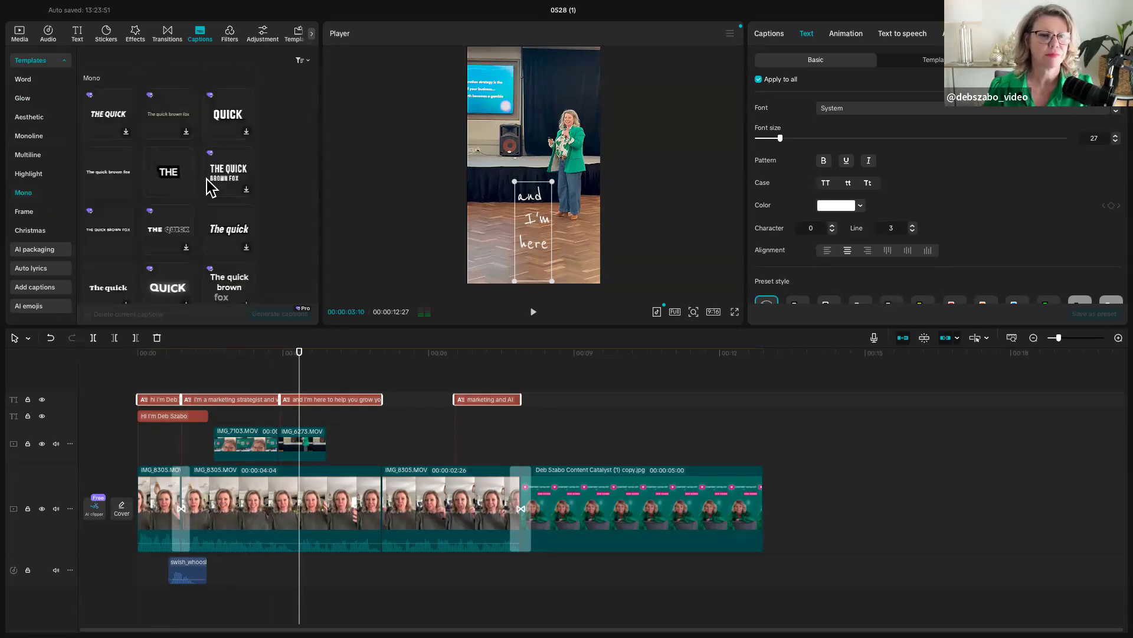
click(167, 177)
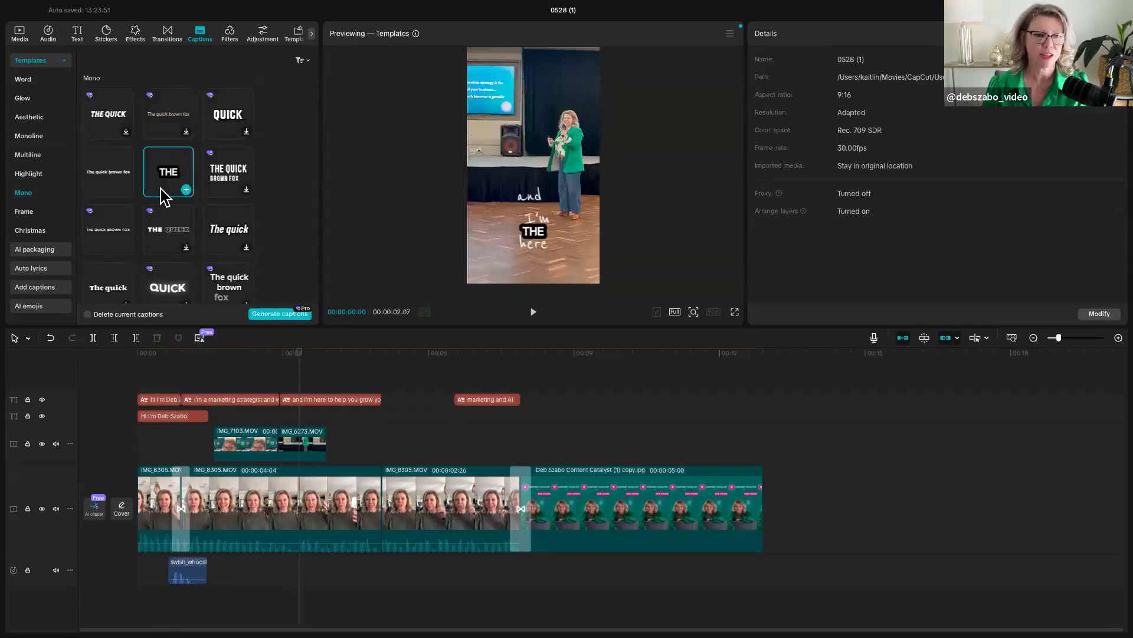
click(88, 314)
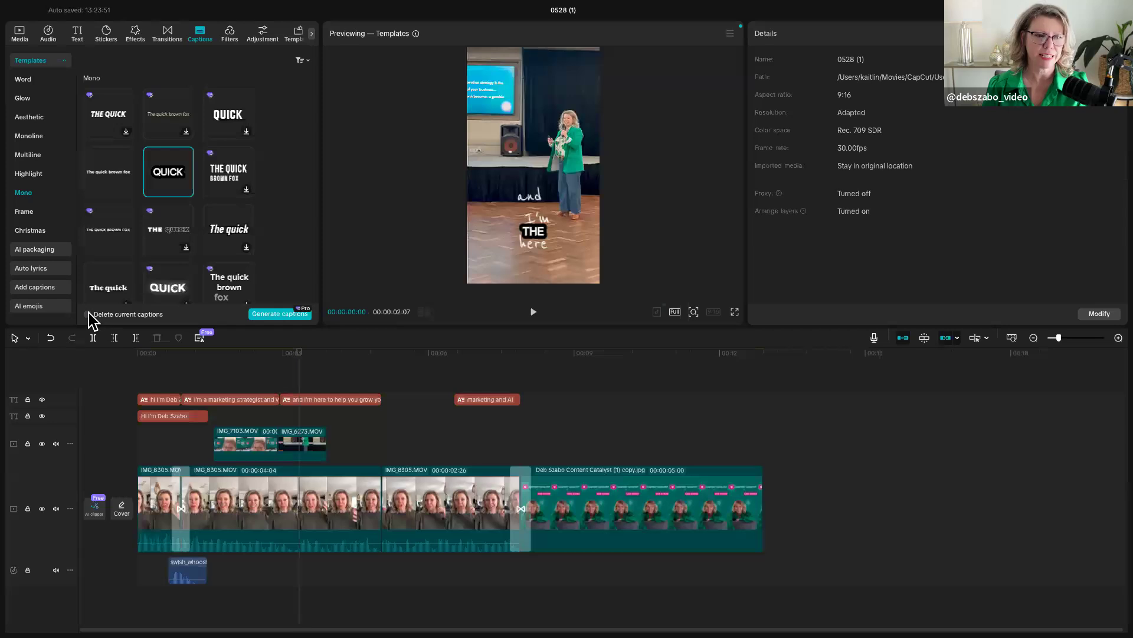
click(277, 313)
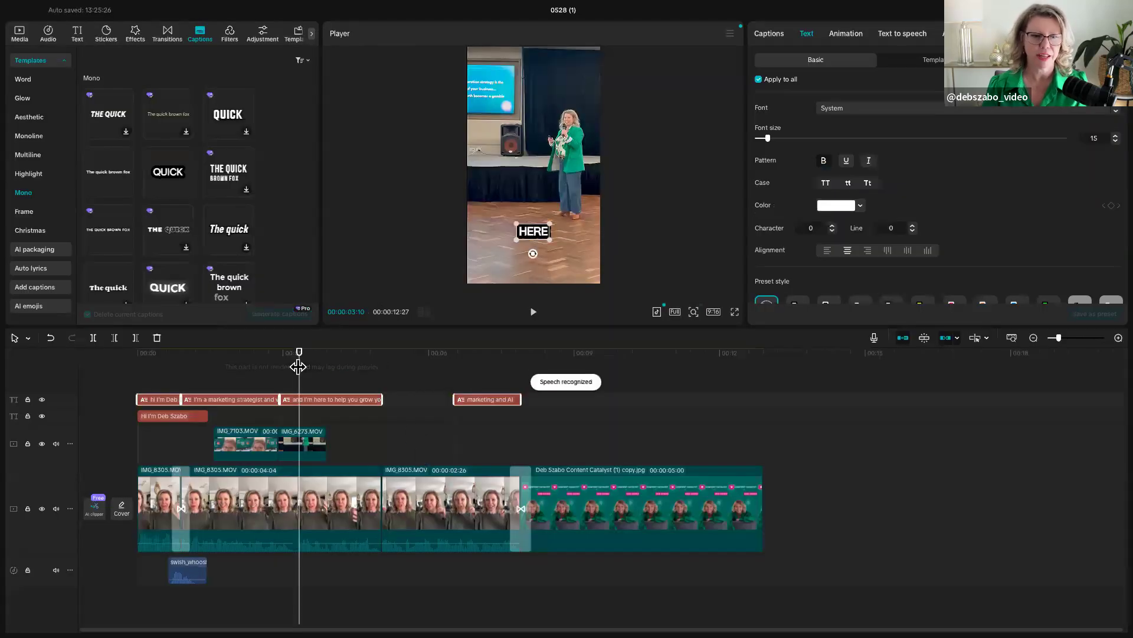
- Set the font of all captions to Eveleth and their colour to the brand pink E63DA5, checking a caption around 00:00:04:06
drag(298, 366, 342, 369)
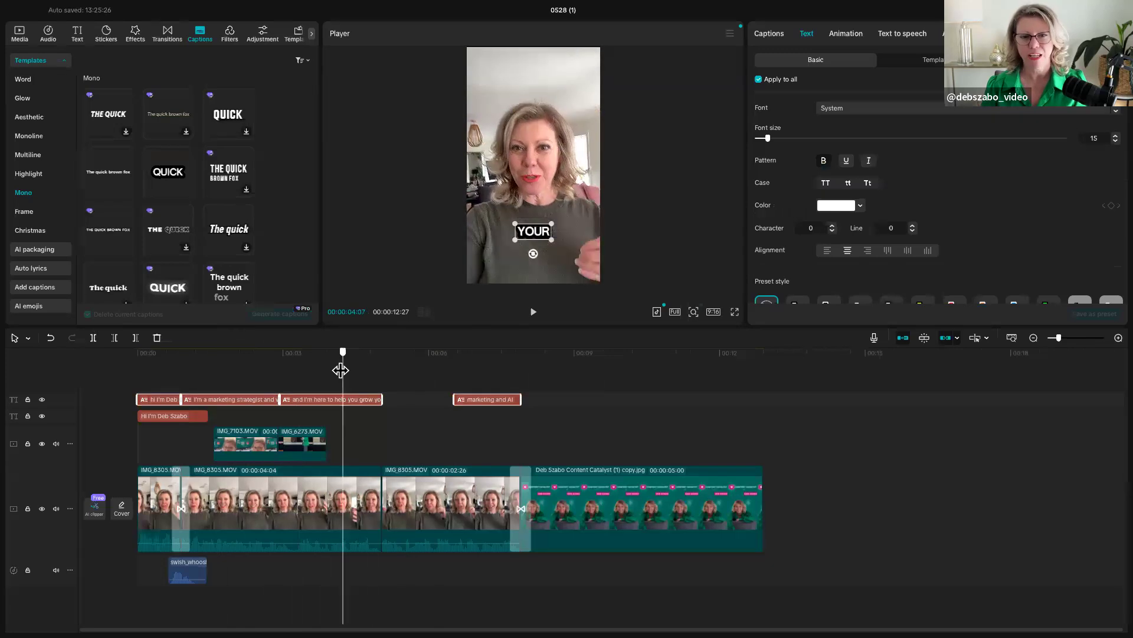
click(956, 111)
click(851, 183)
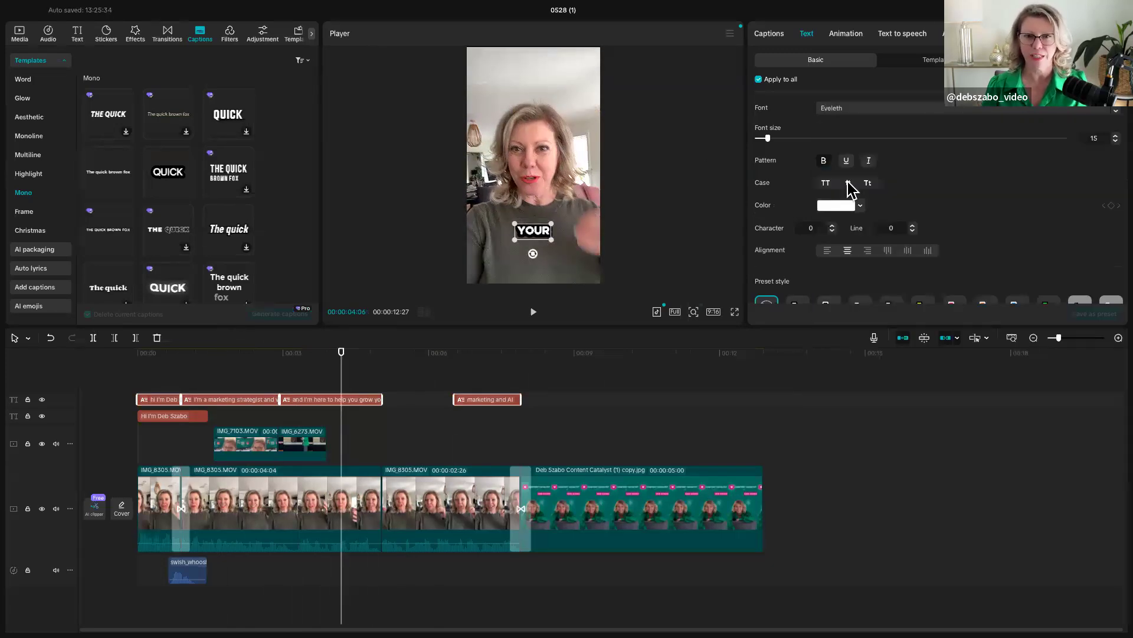
click(860, 206)
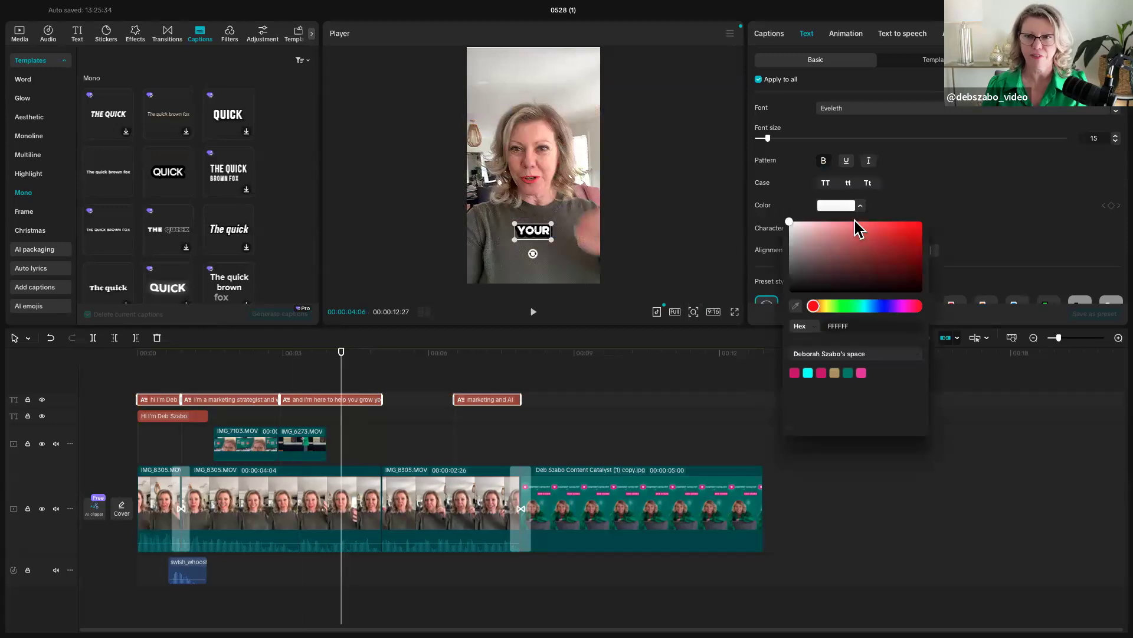
click(862, 373)
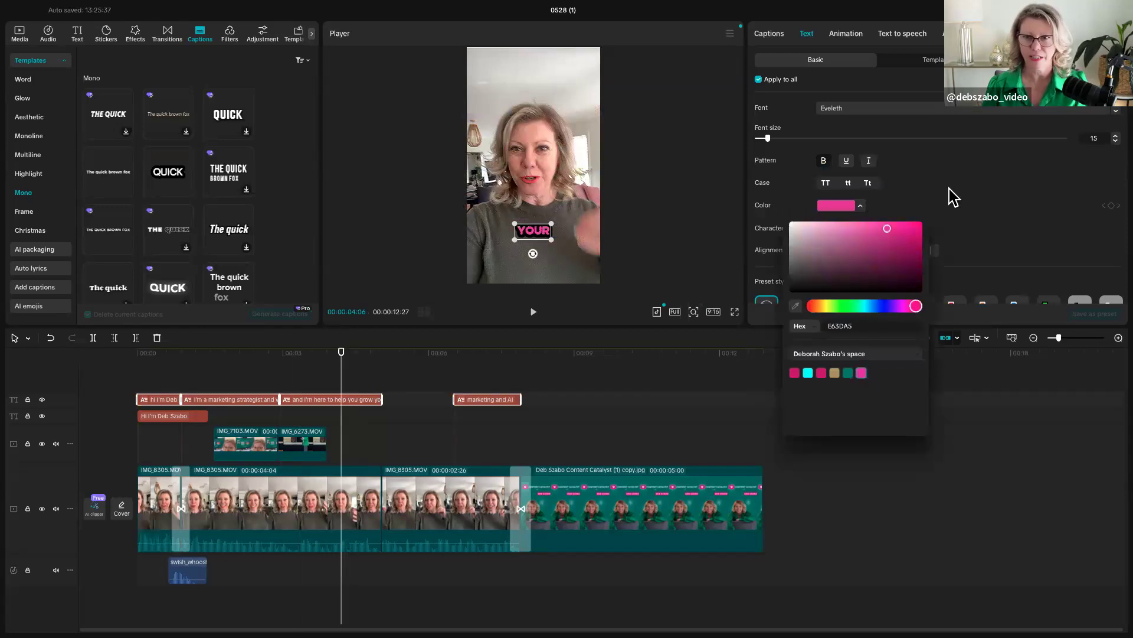
click(952, 198)
- Review the captions' blend, stroke, background, glow and shadow options, and browse further Mono caption templates for alternatives
scroll(889, 233, down, 10)
scroll(888, 233, down, 1)
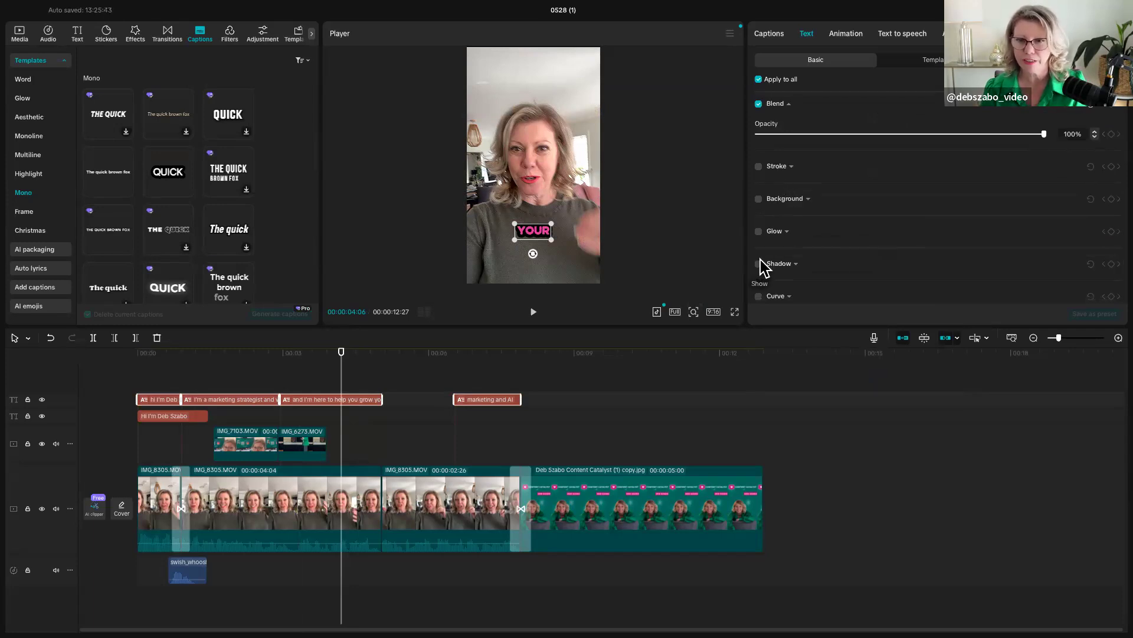
scroll(836, 239, down, 1)
scroll(791, 248, up, 5)
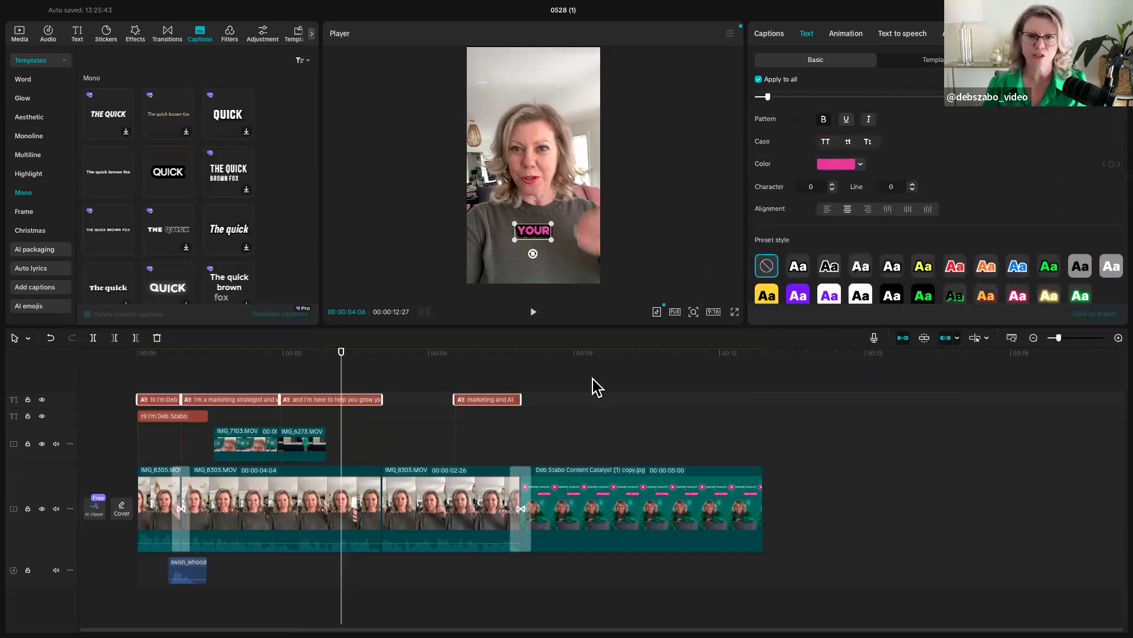
drag(341, 383, 264, 374)
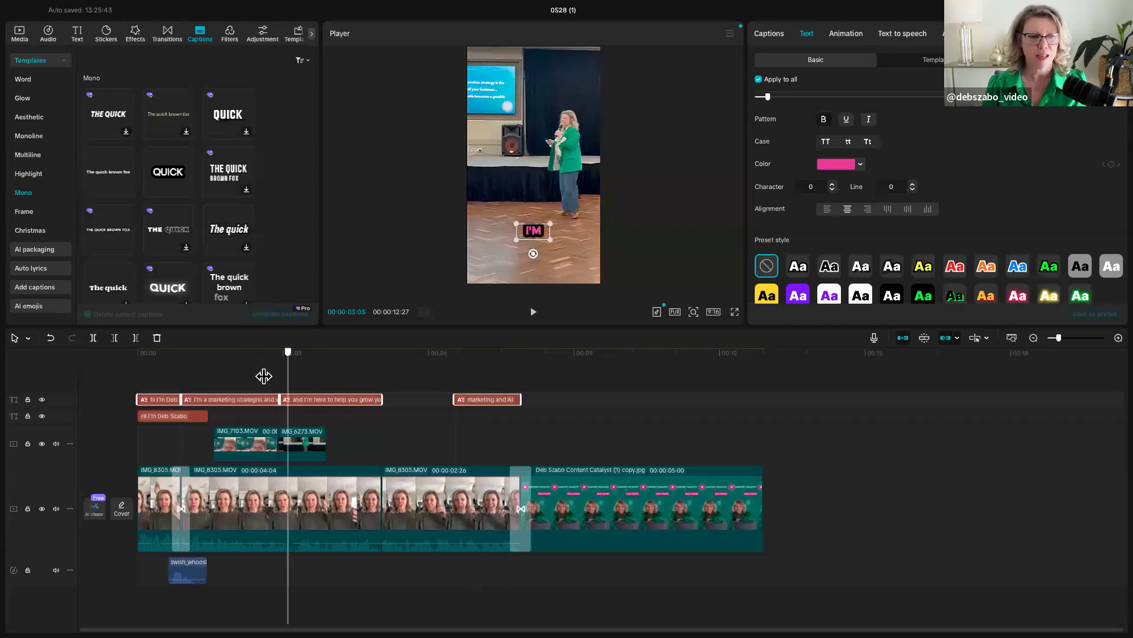
scroll(171, 199, down, 3)
scroll(171, 199, down, 2)
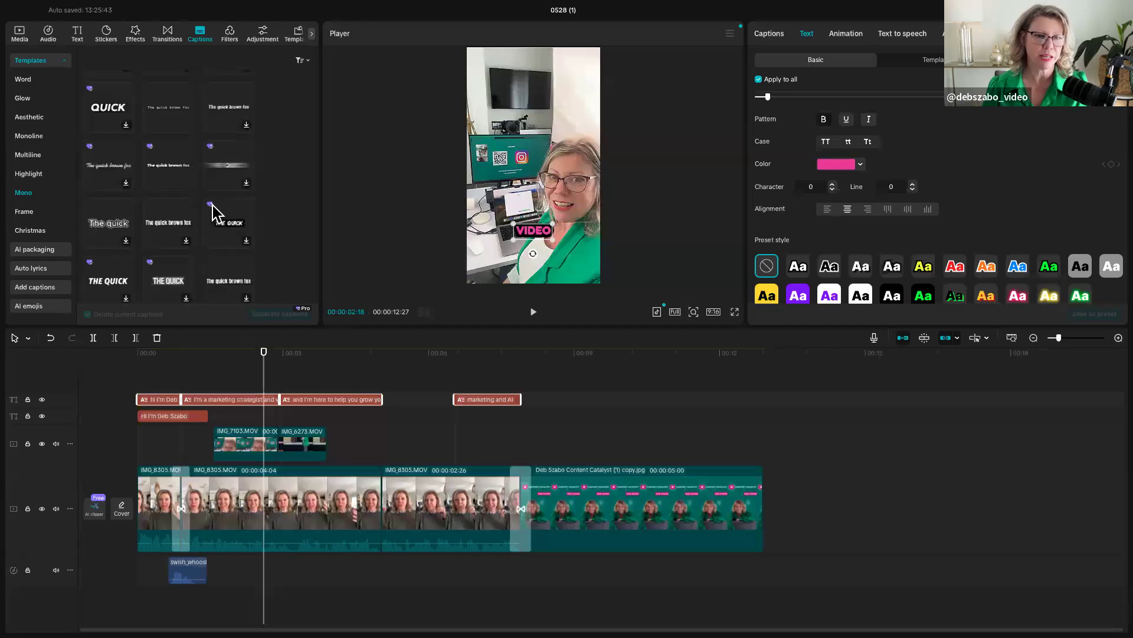
scroll(152, 273, down, 3)
scroll(152, 273, down, 2)
drag(119, 261, 177, 352)
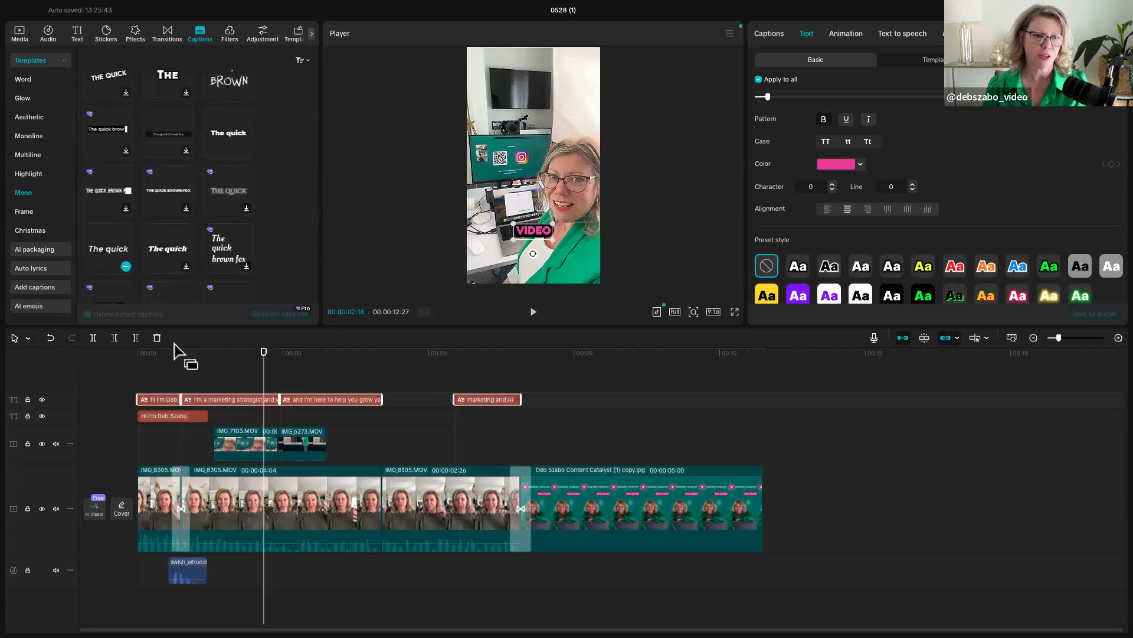
drag(264, 389, 207, 390)
- Replace the misspelled surname in the first caption with its correct spelling across all captions using find and replace
click(767, 35)
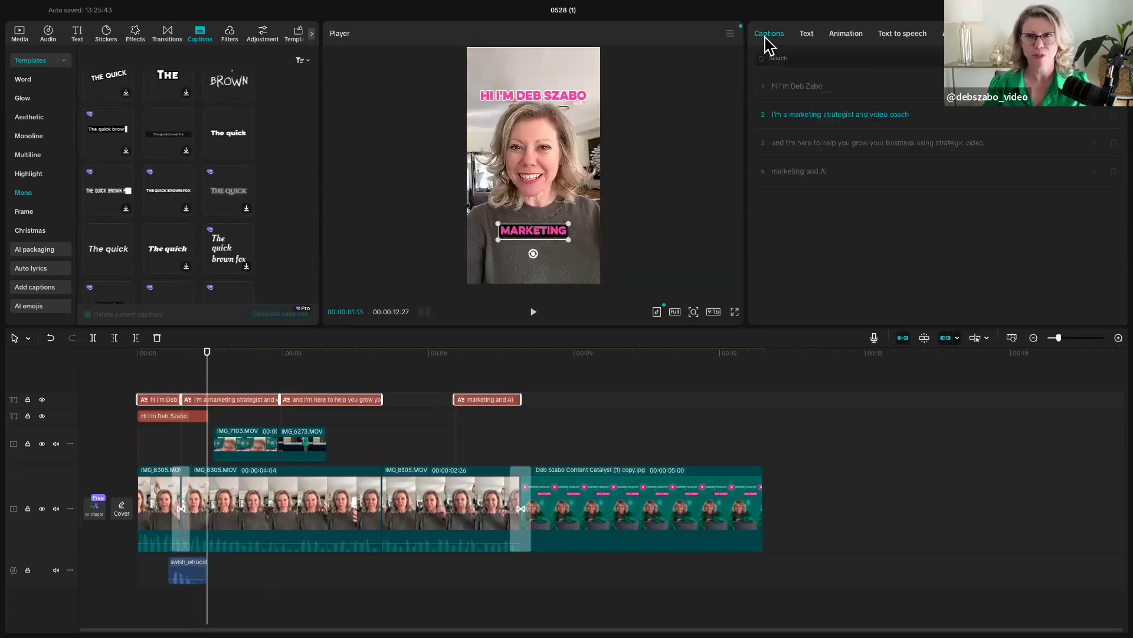
click(795, 85)
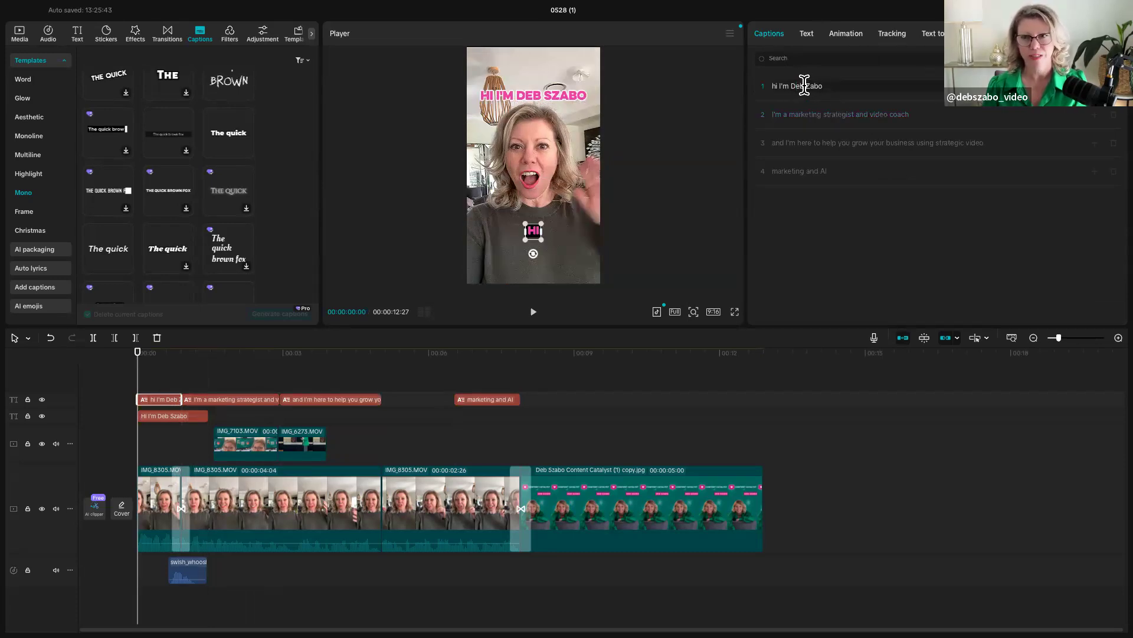
drag(806, 86, 824, 85)
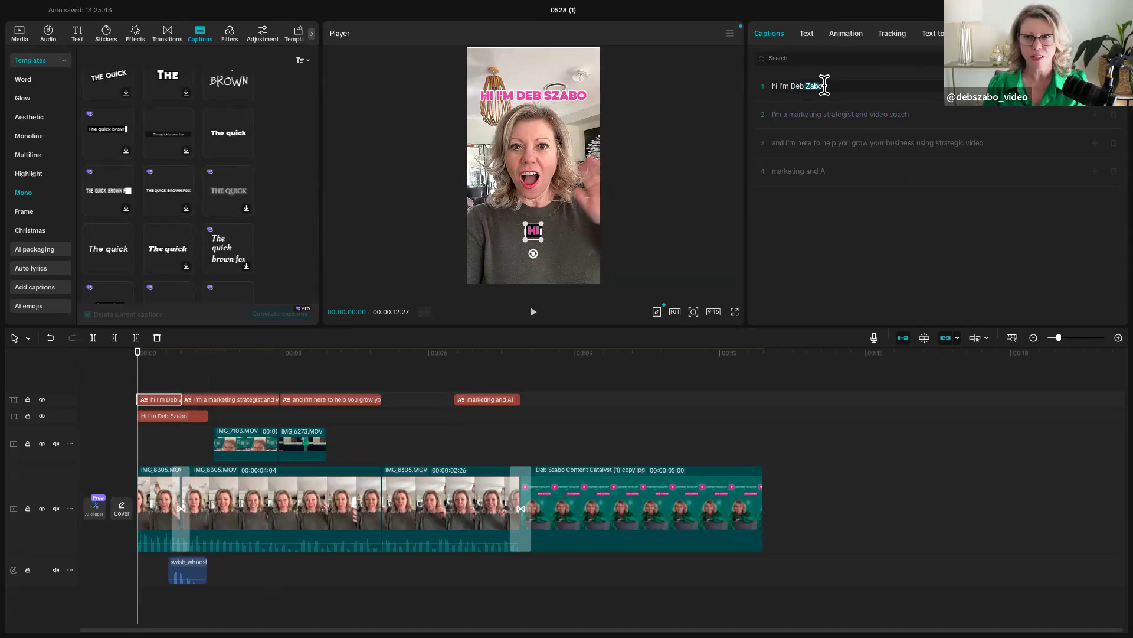
click(810, 84)
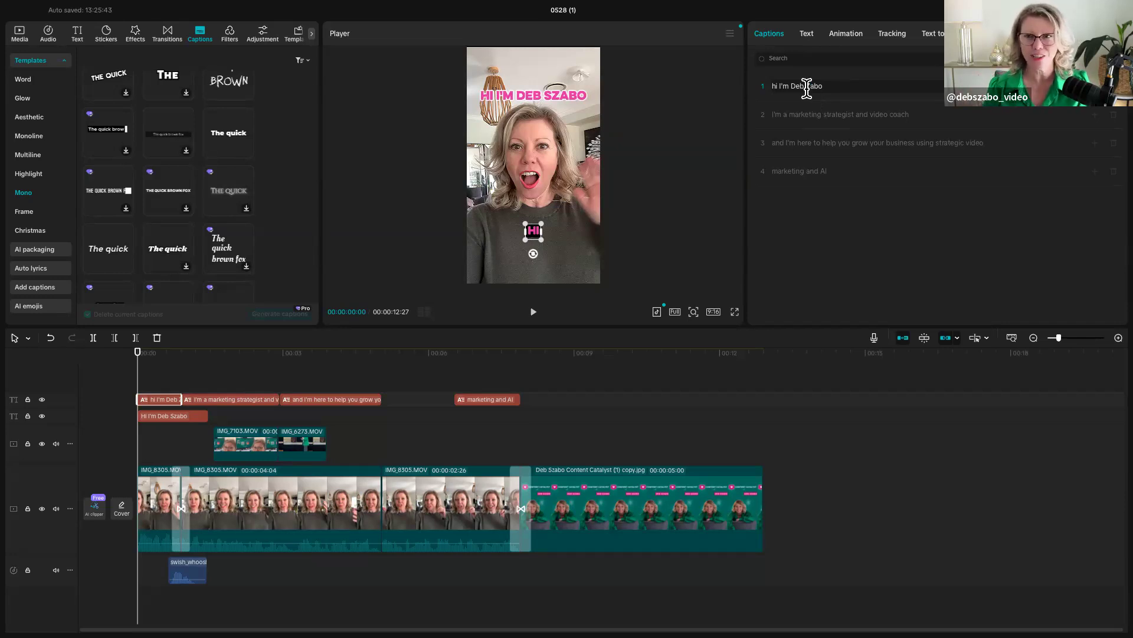
drag(806, 87, 825, 88)
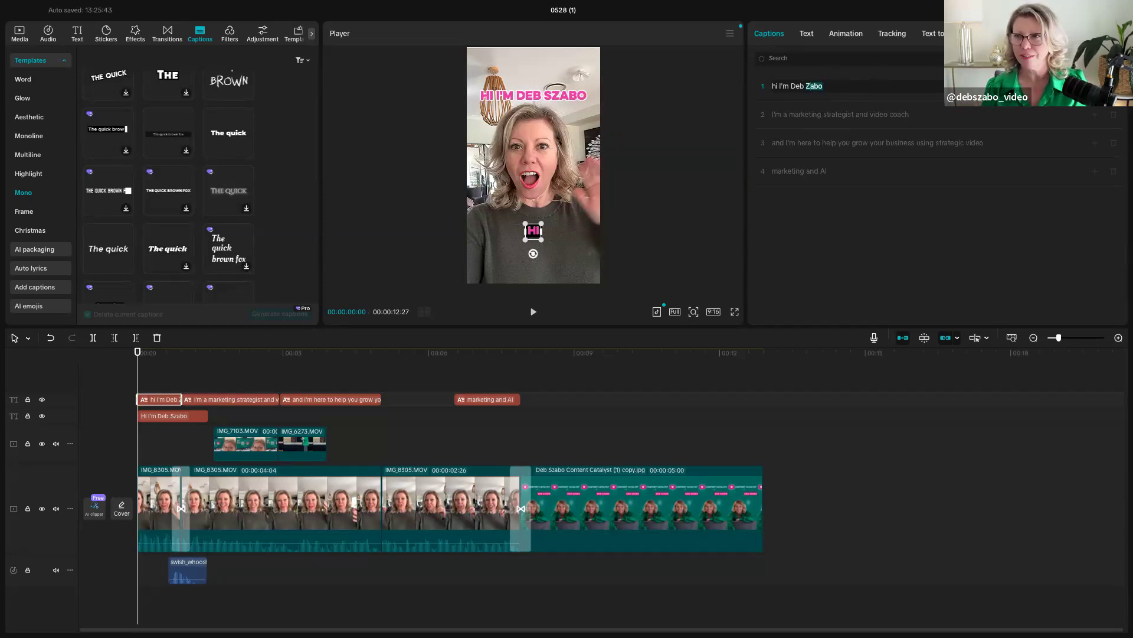
key(super+f)
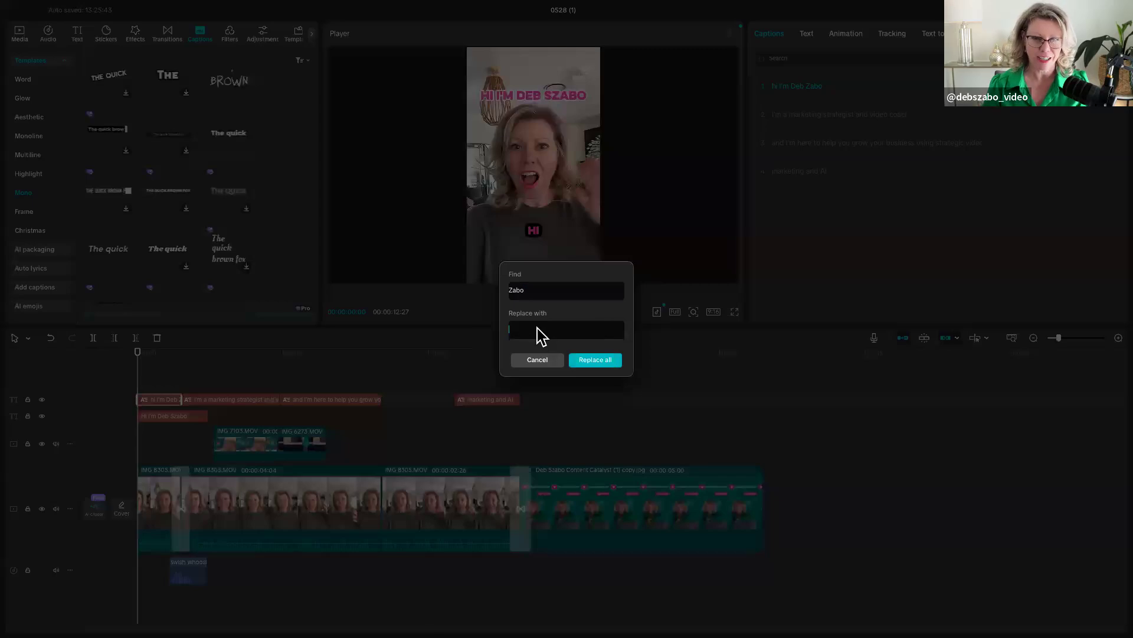
click(540, 331)
text(Szabo)
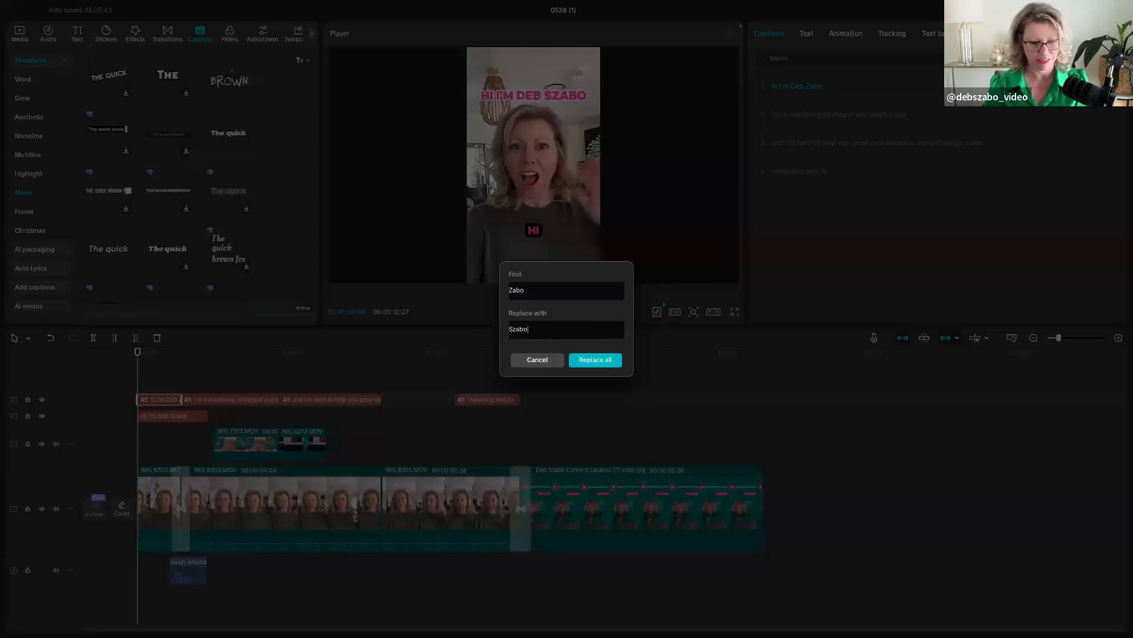
click(583, 362)
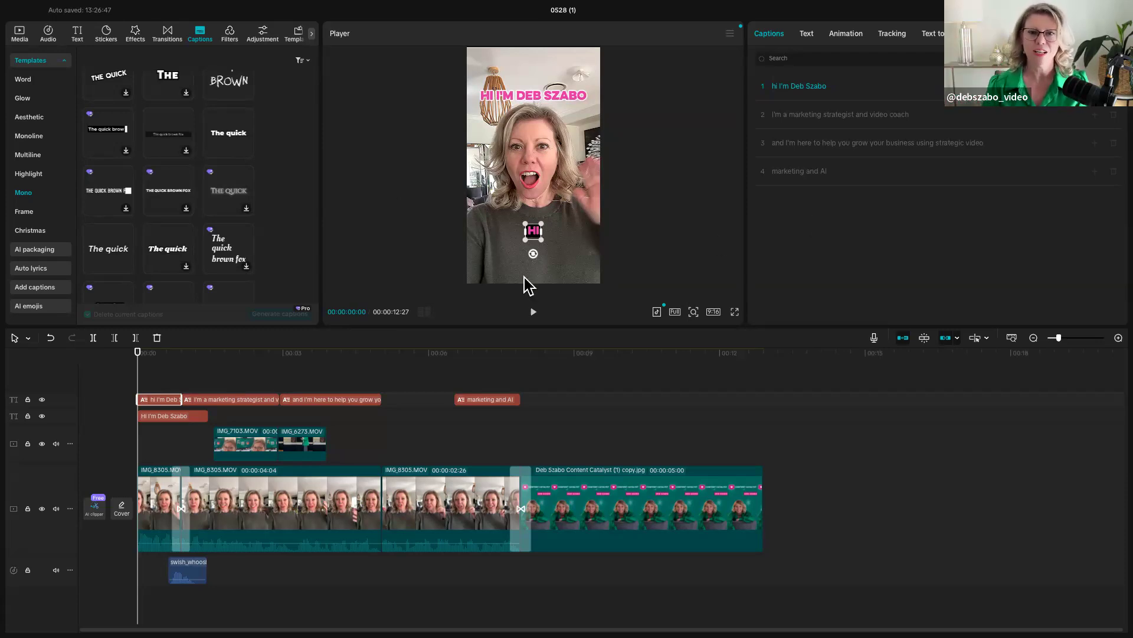
- Split the third caption after "and I'm here to" so that "help you grow your business using strategic video" forms its own caption
drag(157, 374, 332, 385)
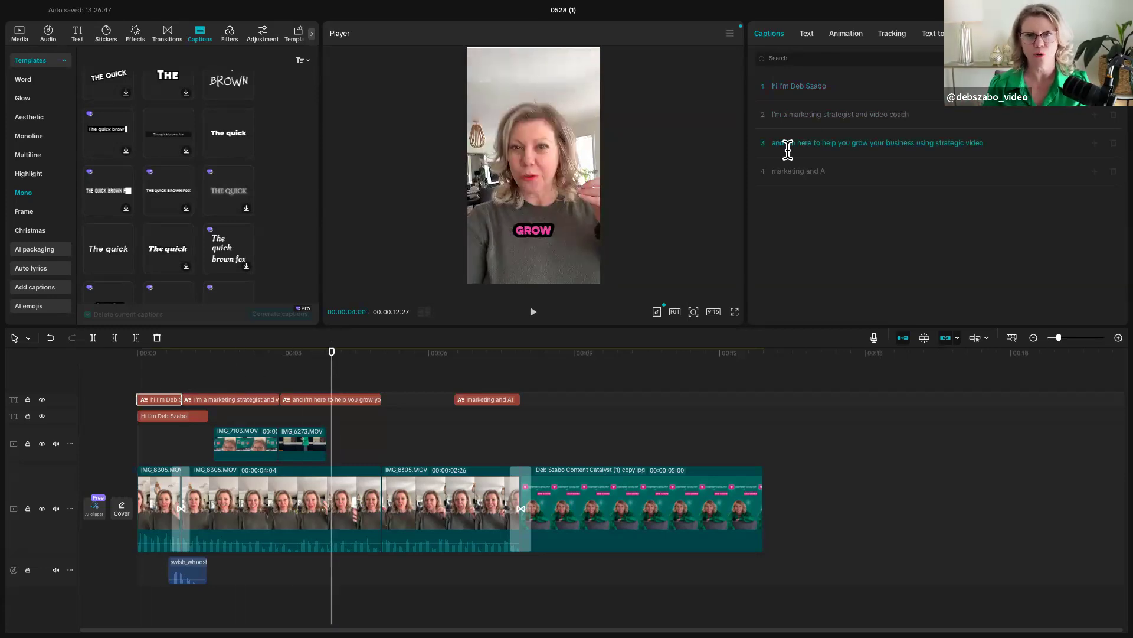
click(821, 143)
key(Return)
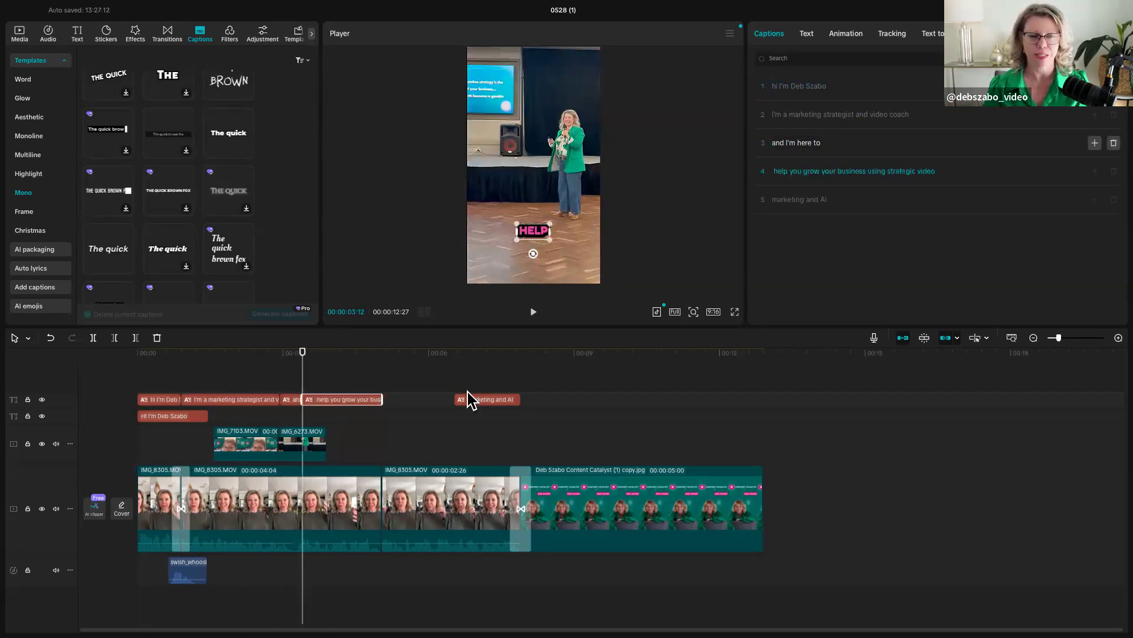
- Regenerate the captions with the bold green "The" template from the Highlight templates, and preview them around 00:00:00:23
drag(302, 387, 111, 409)
click(154, 400)
scroll(124, 273, down, 6)
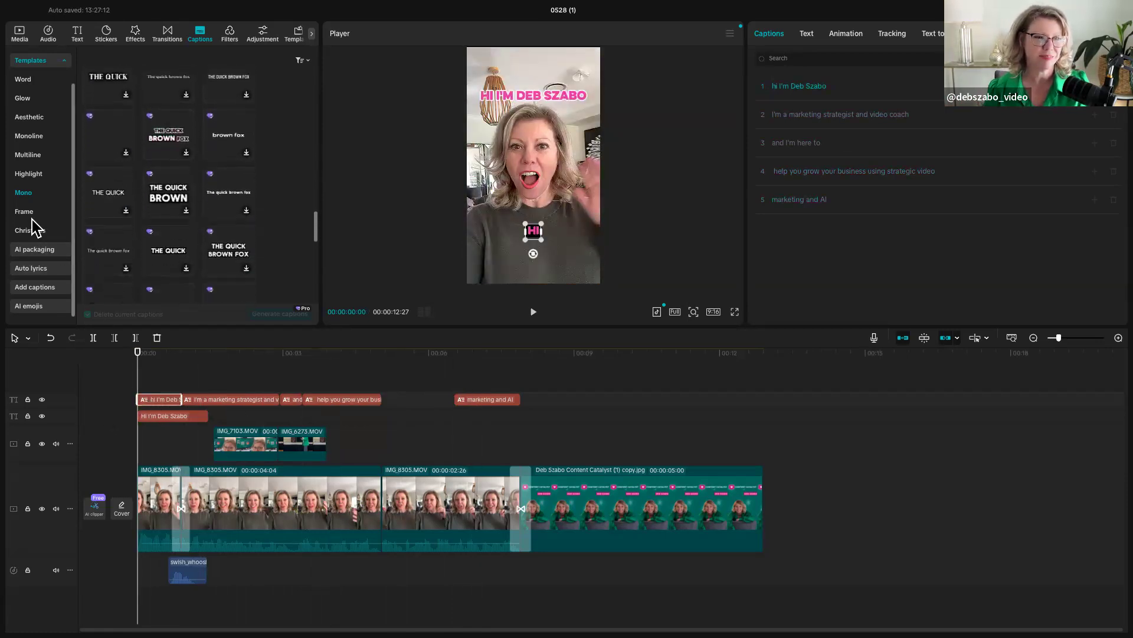
click(28, 173)
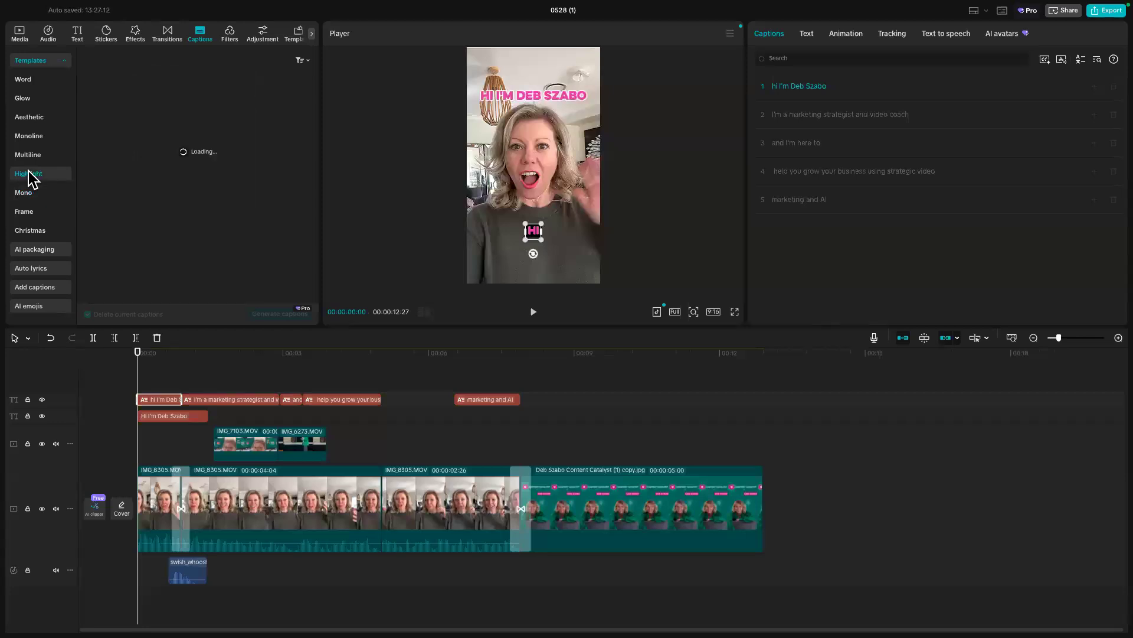
scroll(152, 277, down, 3)
click(107, 195)
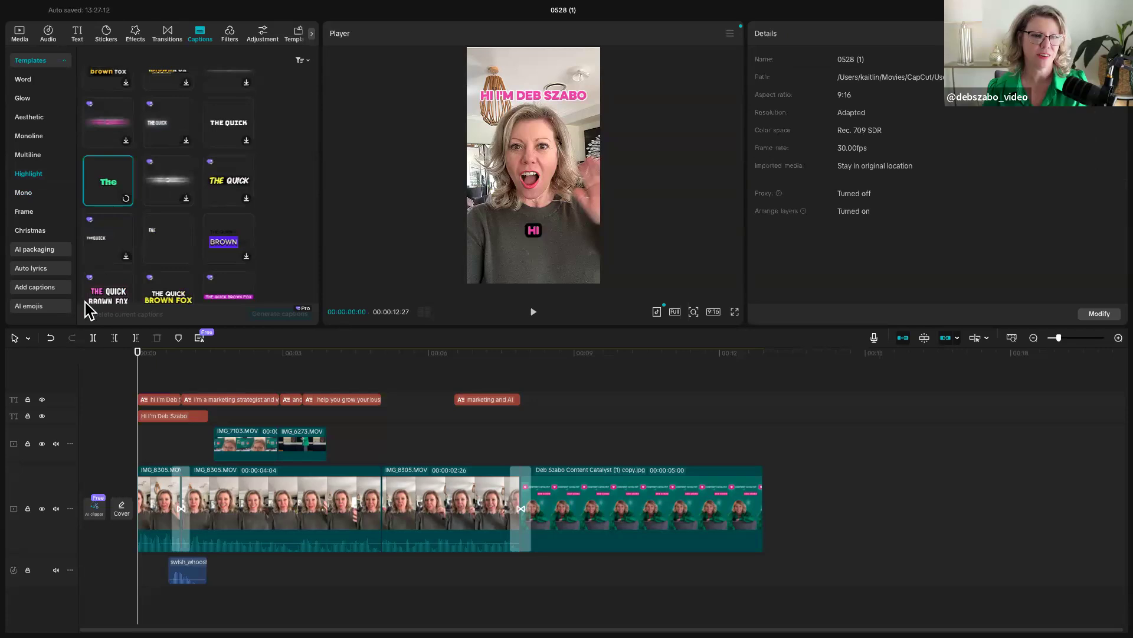
click(263, 320)
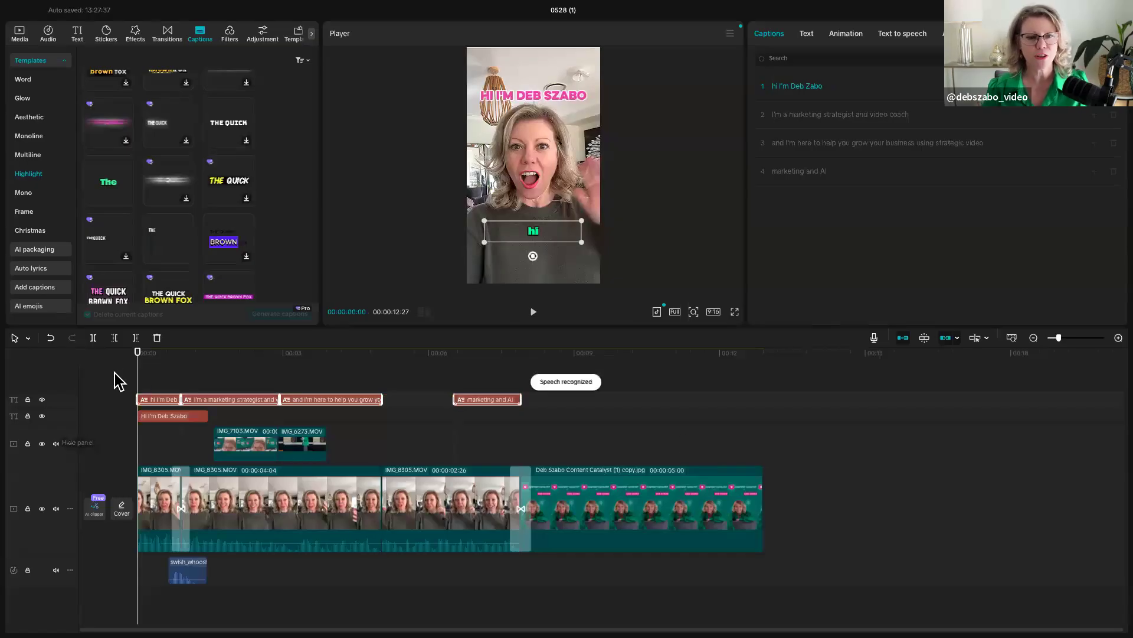
drag(137, 381, 172, 412)
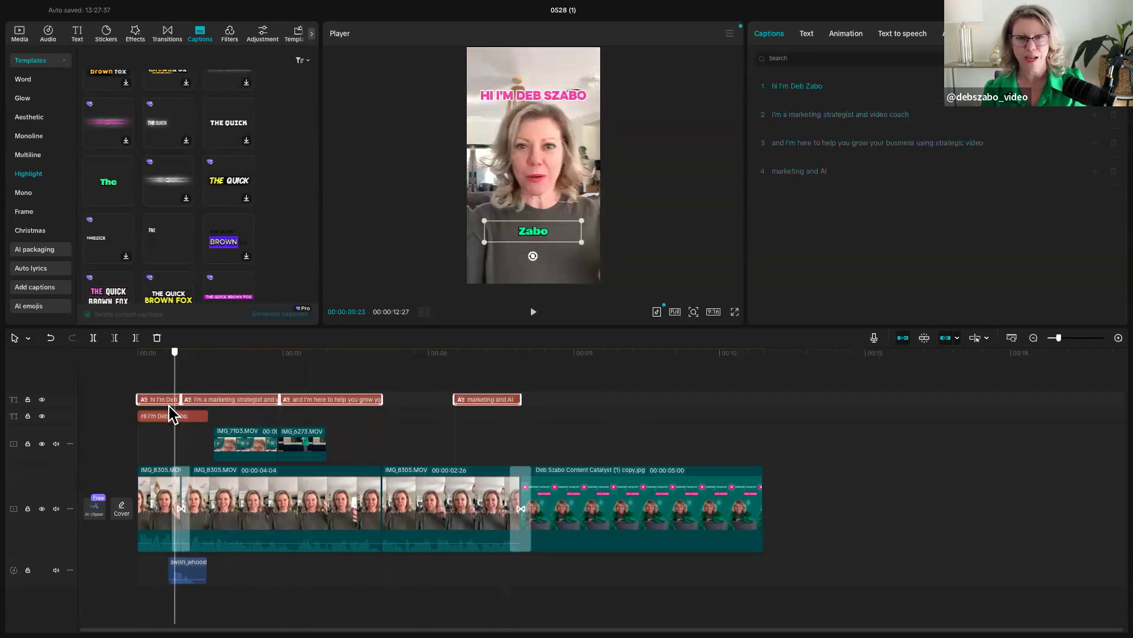
- Try to correct the misspelled surname in the regenerated captions with find and replace, and check a caption around 00:00:04:11
click(809, 86)
drag(805, 86, 828, 86)
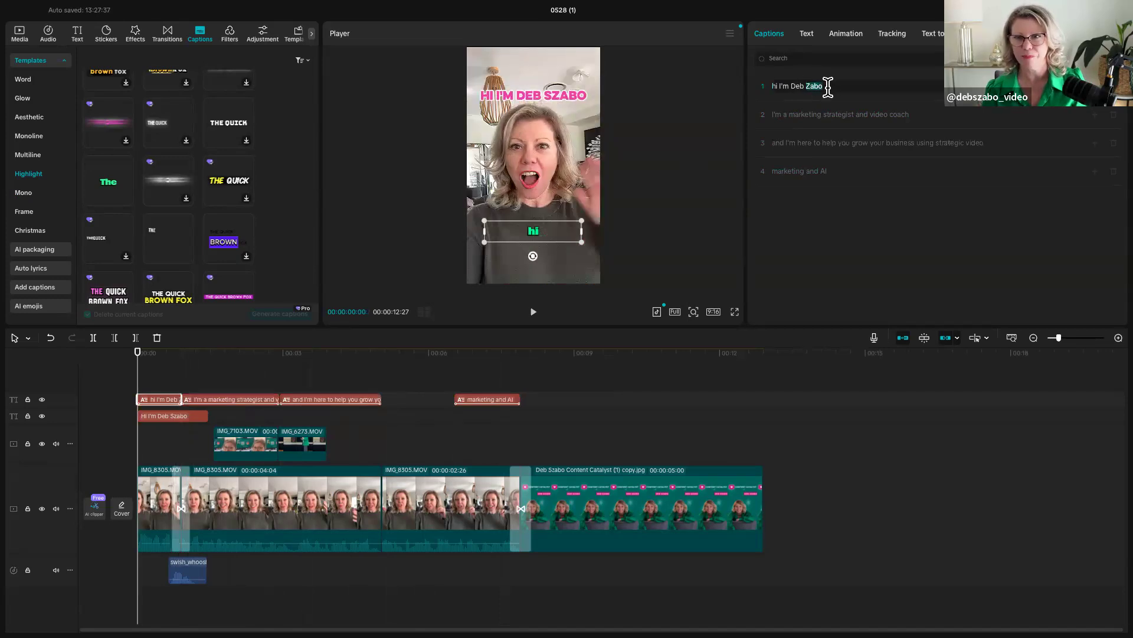
click(1104, 57)
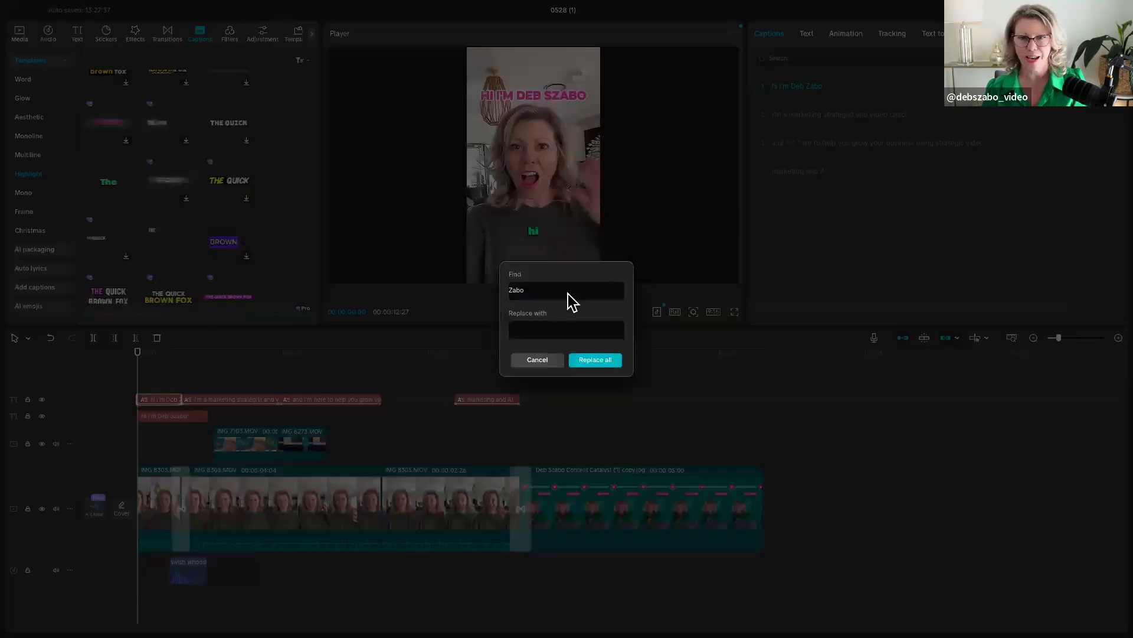
double_click(514, 290)
text(Szabo)
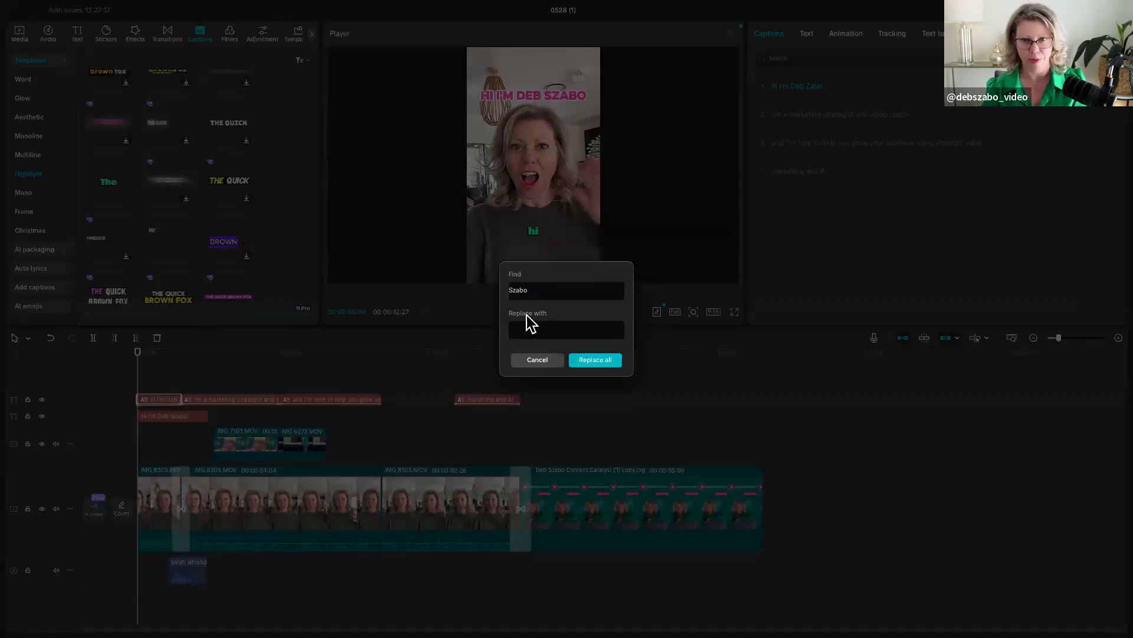
click(595, 360)
drag(136, 377, 349, 374)
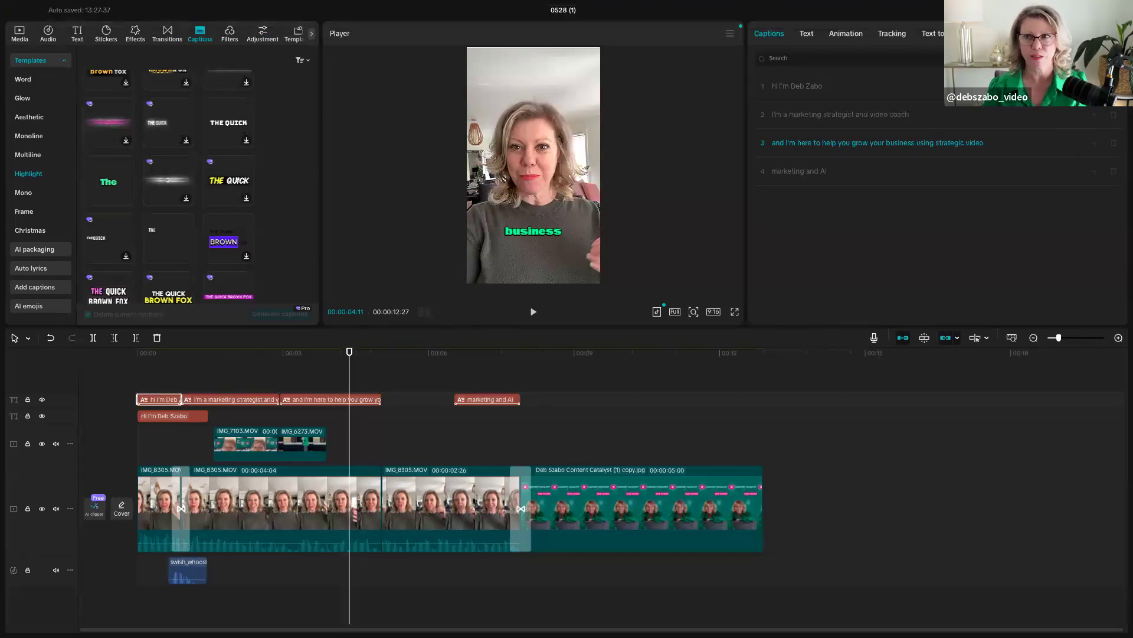
- Open the export settings and name the exported video with the creator's short first name followed by "Test"
click(1102, 10)
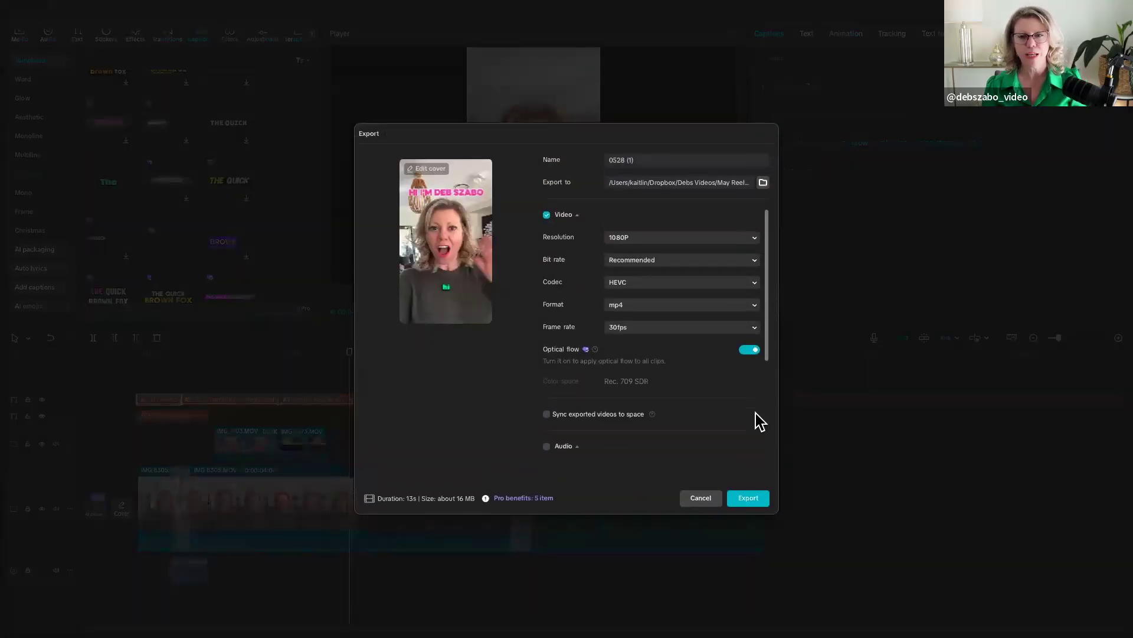
click(643, 160)
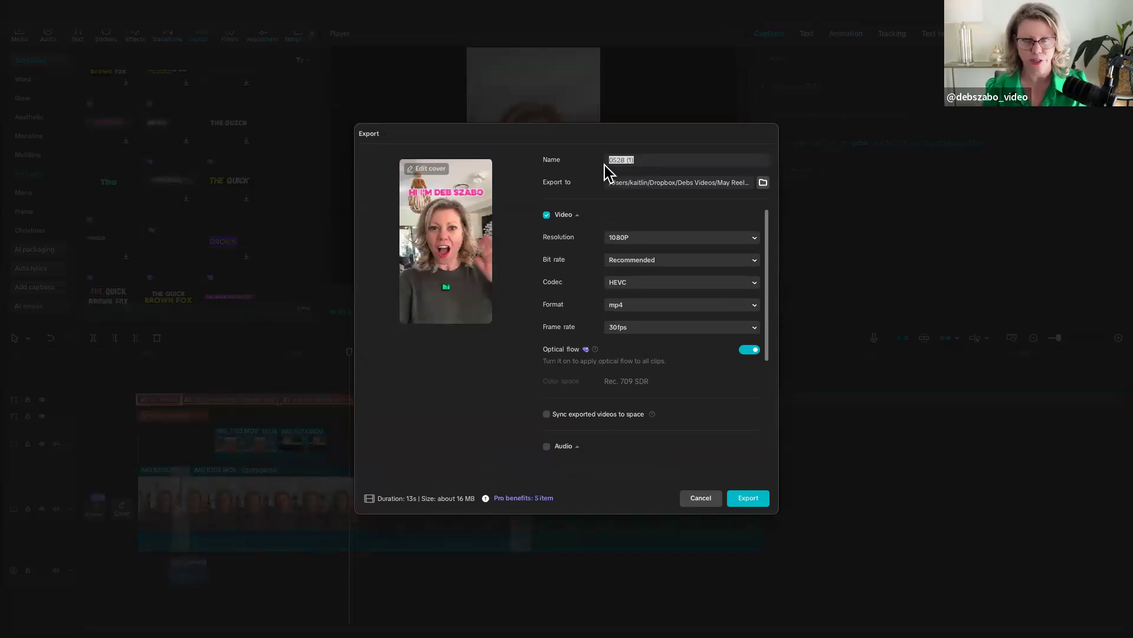
text(Deb Test)
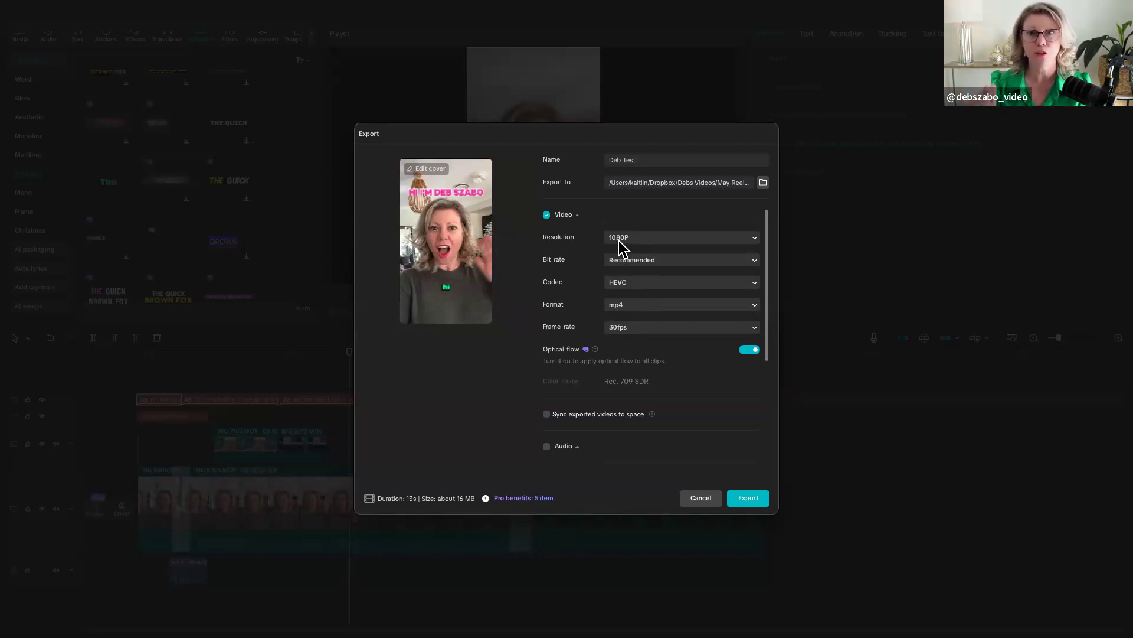
- Try 4K as the export resolution, and set it back to 1080P
click(618, 239)
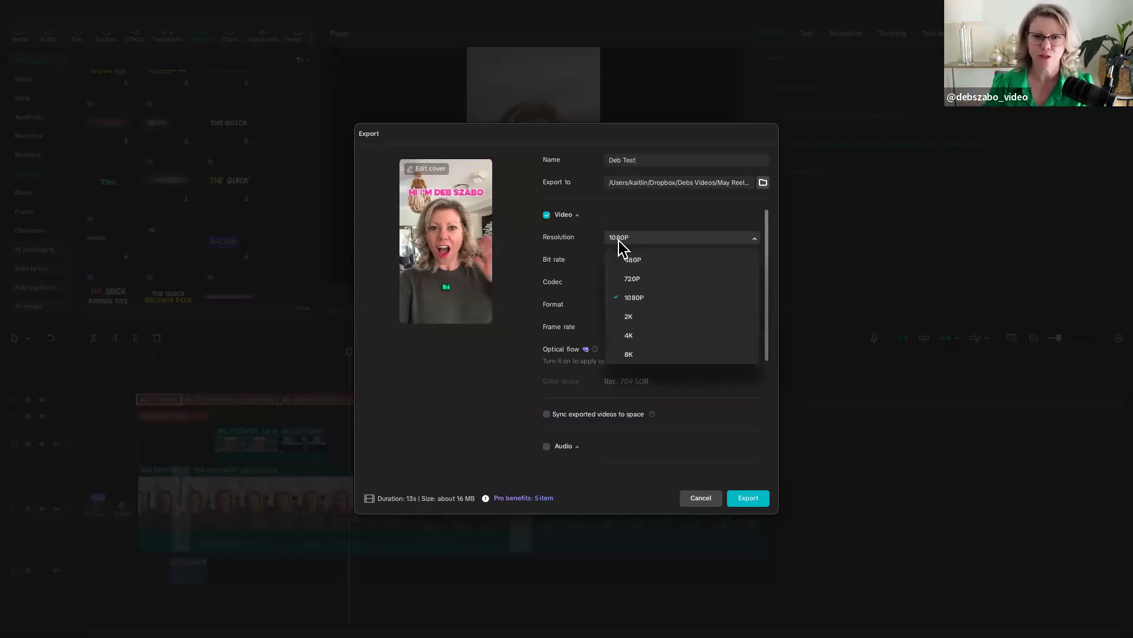
click(637, 337)
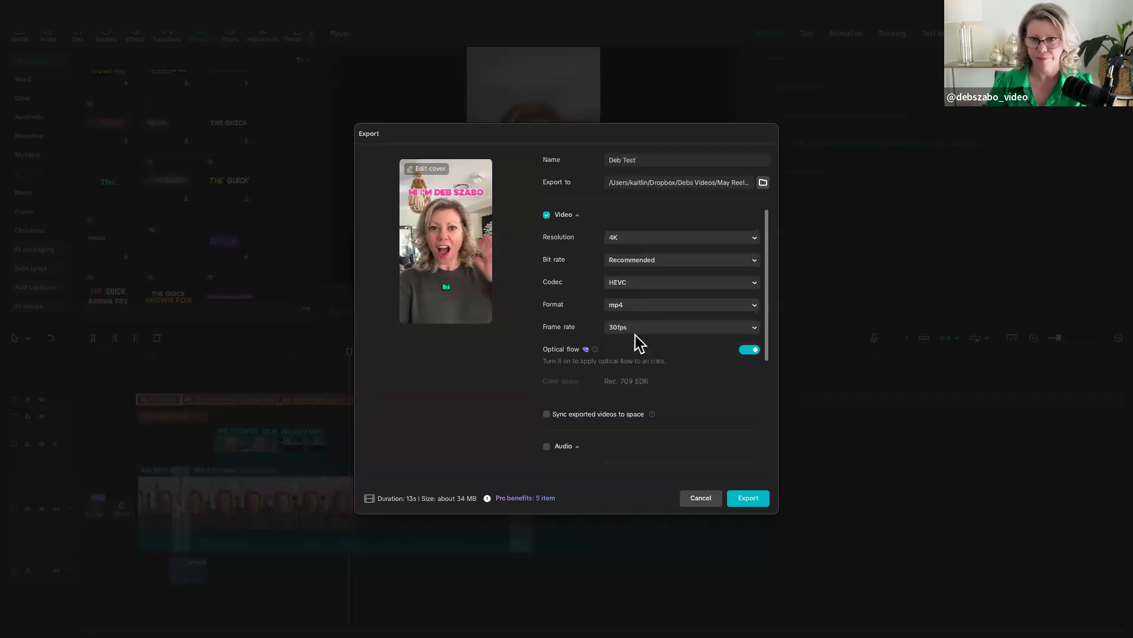
click(635, 237)
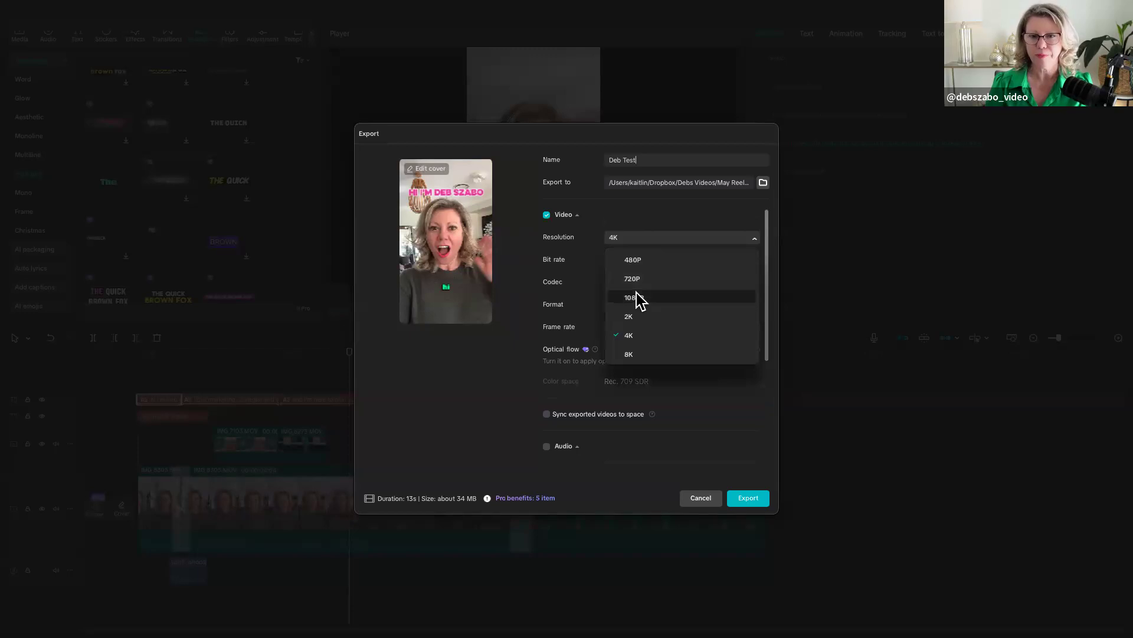
click(635, 298)
- Enable syncing of the exported video to the space, and review the audio, GIF and captions export options
scroll(626, 340, down, 3)
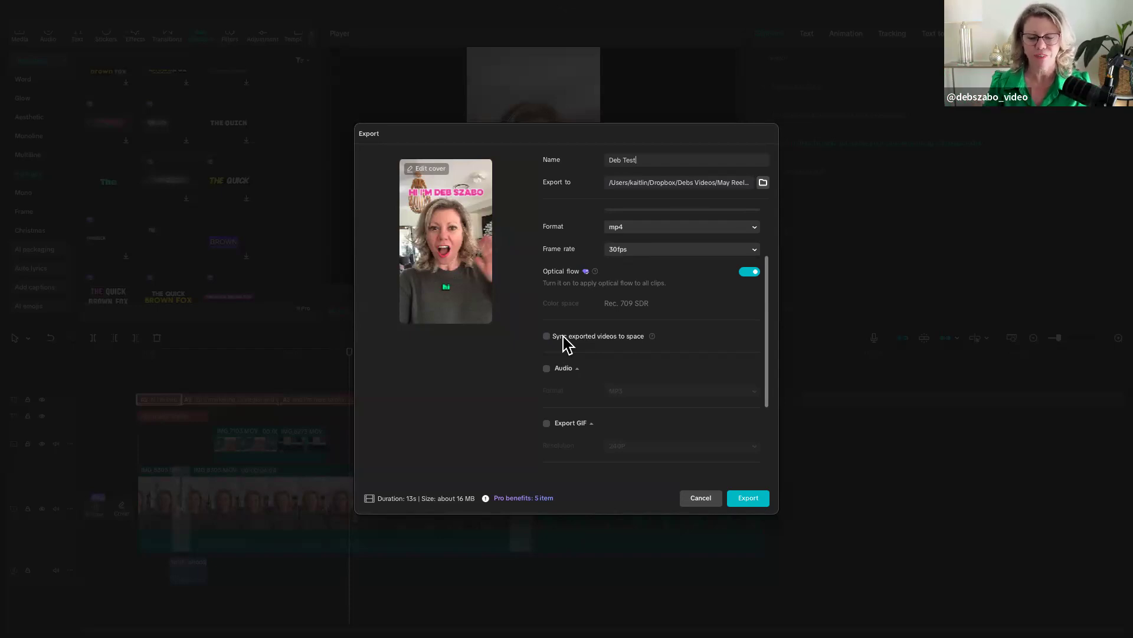
click(547, 336)
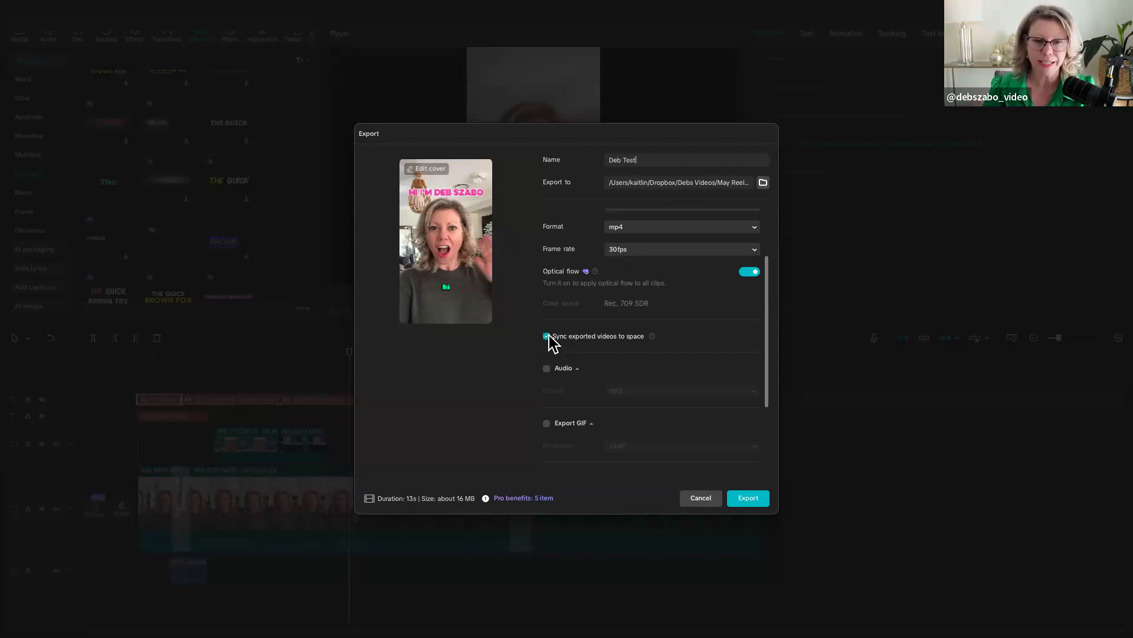
scroll(640, 370, down, 2)
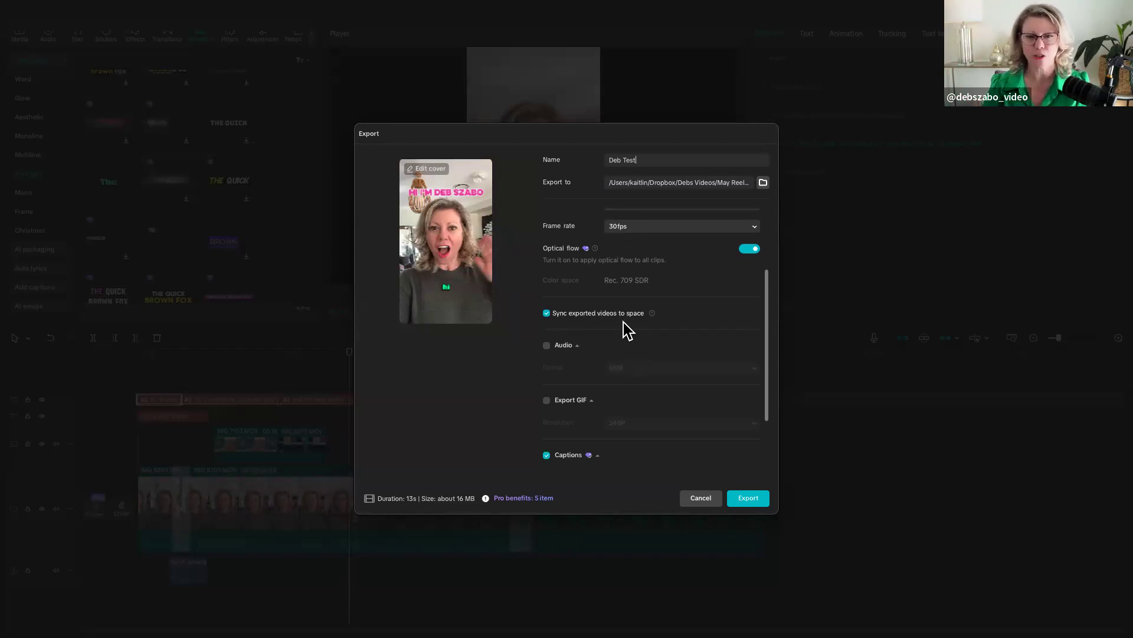
scroll(626, 330, down, 1)
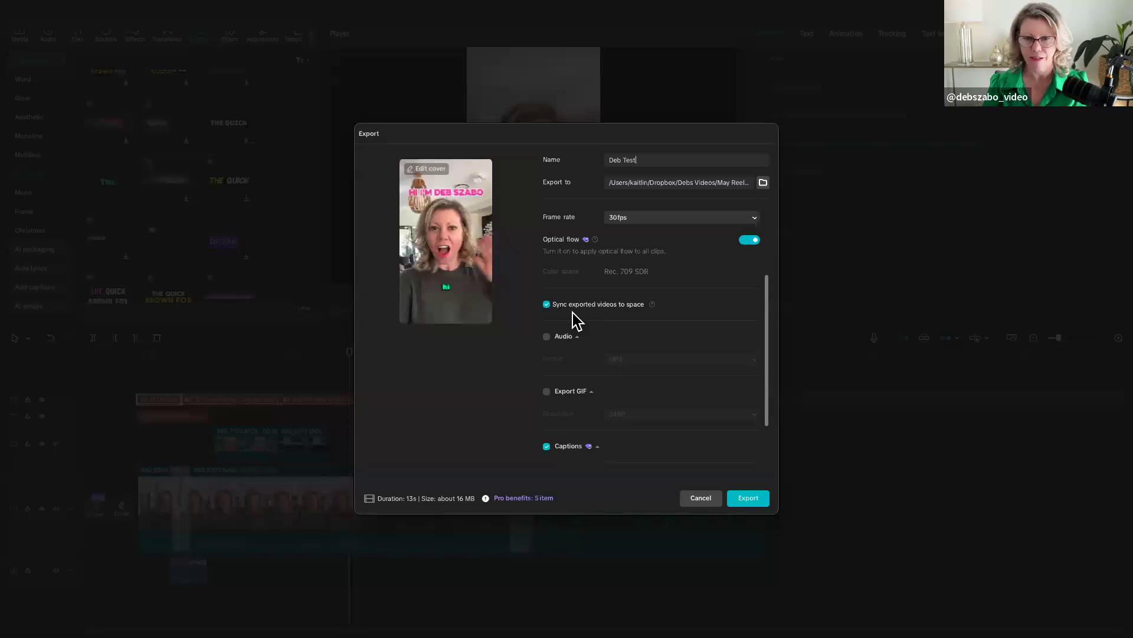
scroll(582, 319, down, 3)
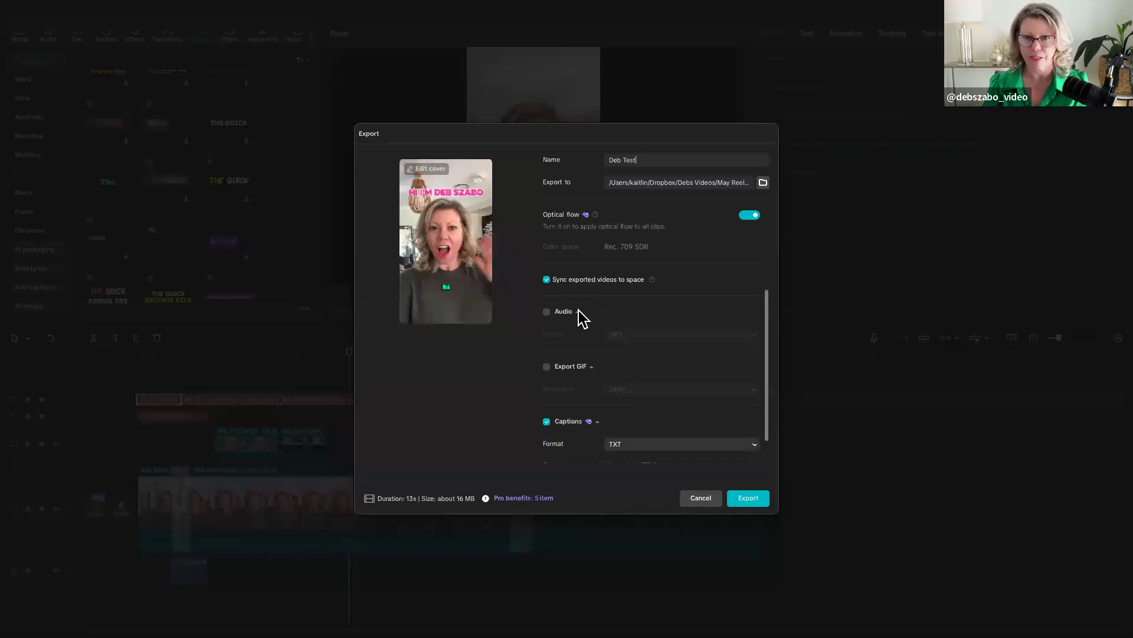
- Include an MP3 audio file in the export, export the video, and pause the preview of the exported video
scroll(581, 318, down, 4)
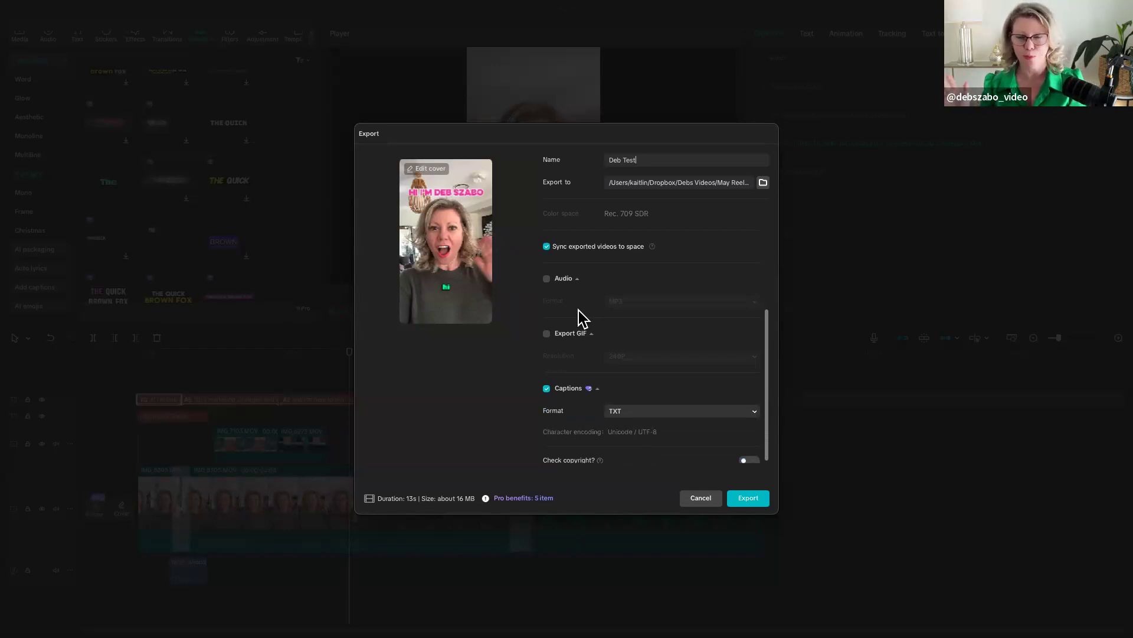
click(547, 281)
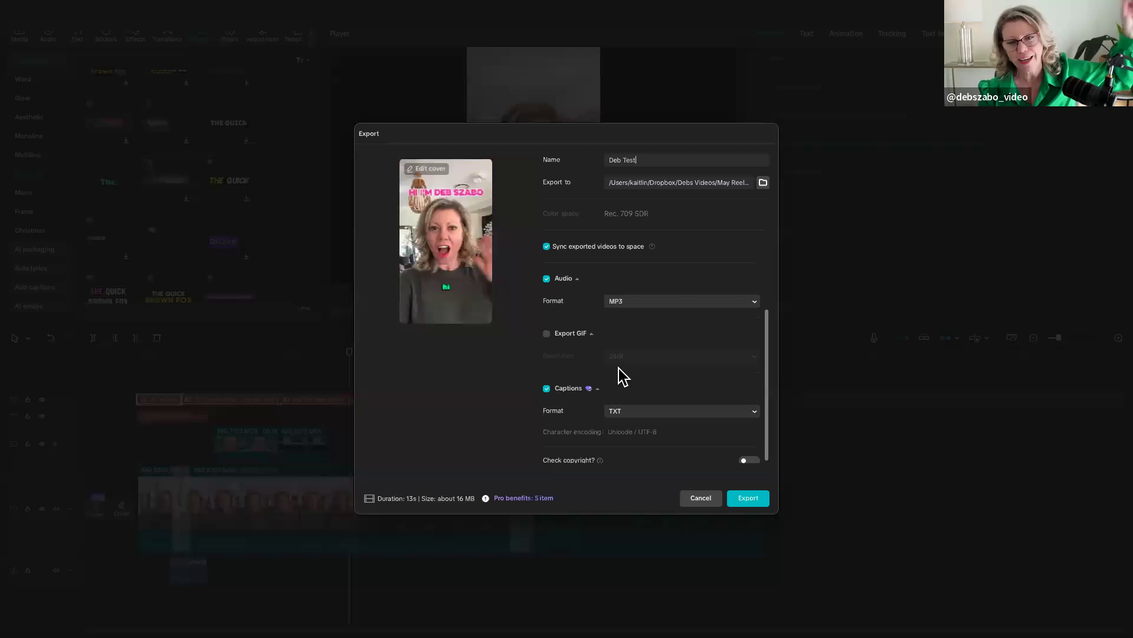
scroll(620, 374, down, 1)
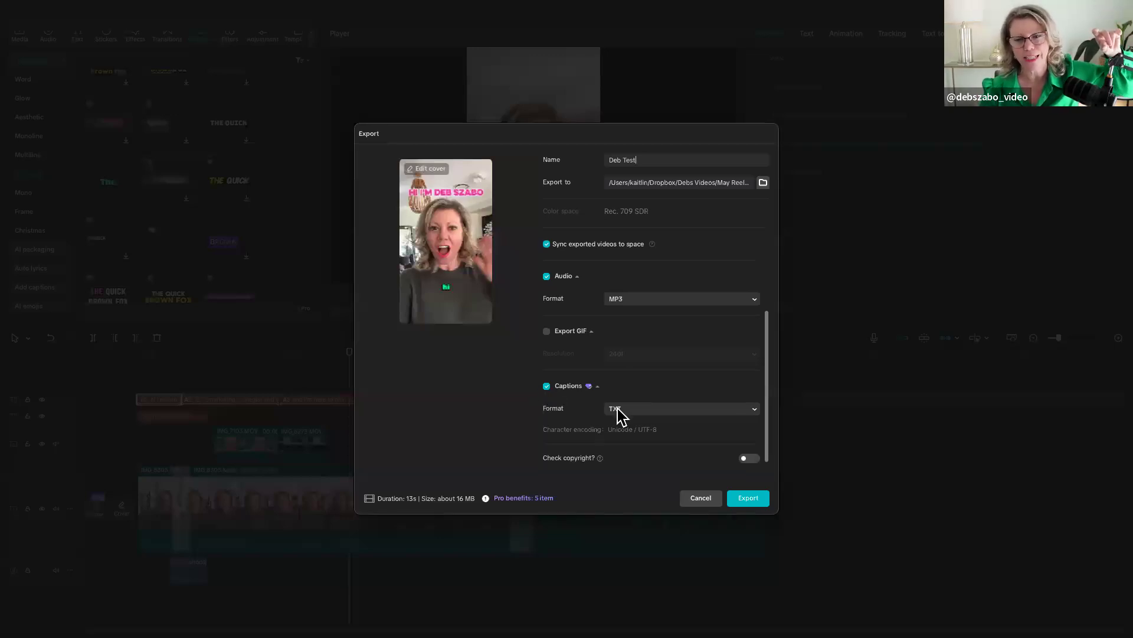
click(746, 499)
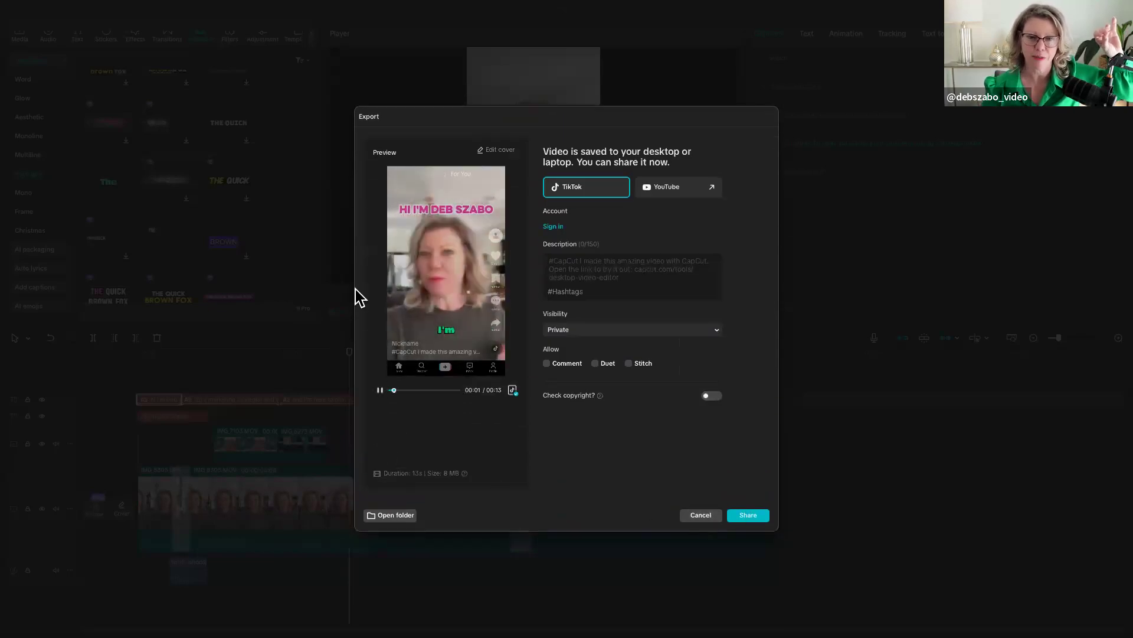
click(380, 390)
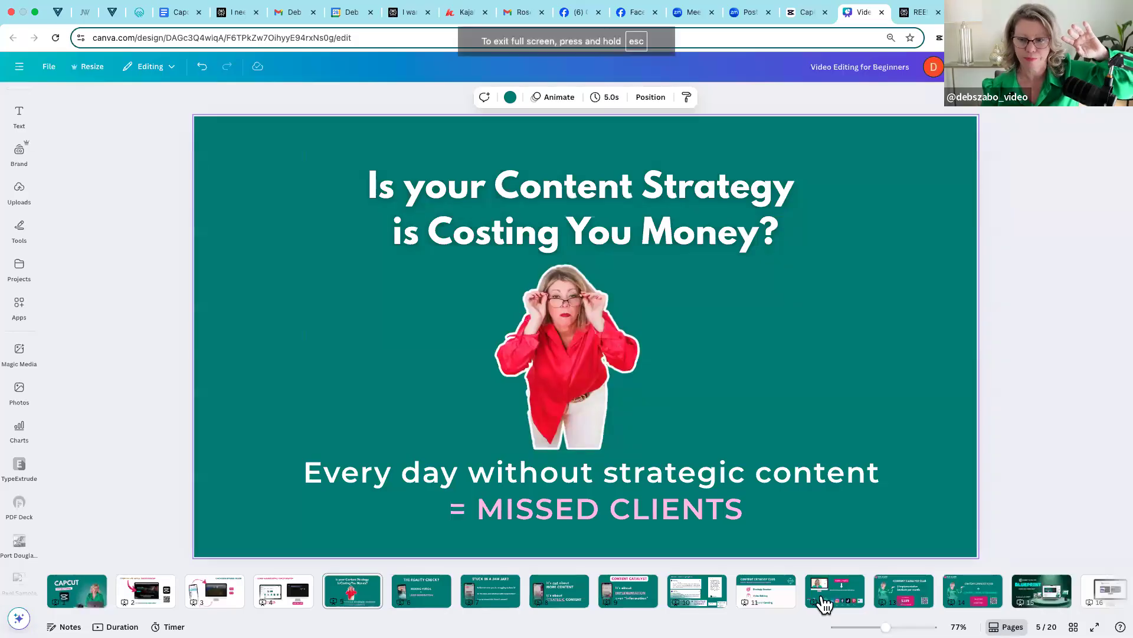
- Switch to the "Video Editing for Beginners" design in Canva and open the full-screen presenting options for the "TURN 1 VIDEO" slide
click(824, 603)
drag(827, 600, 341, 596)
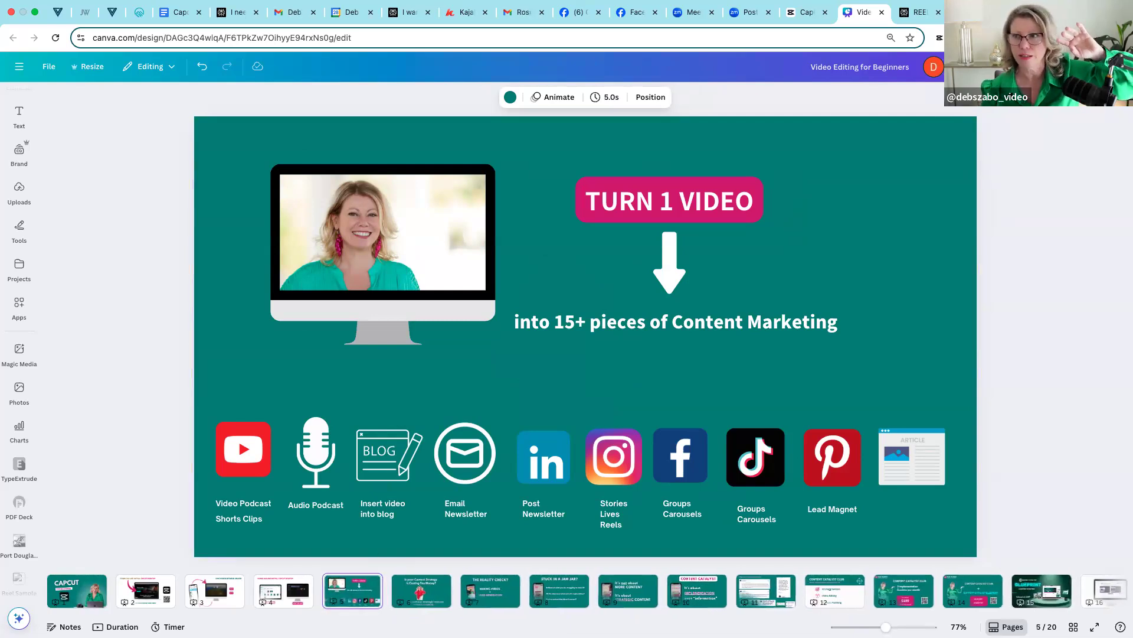
click(1034, 67)
click(978, 357)
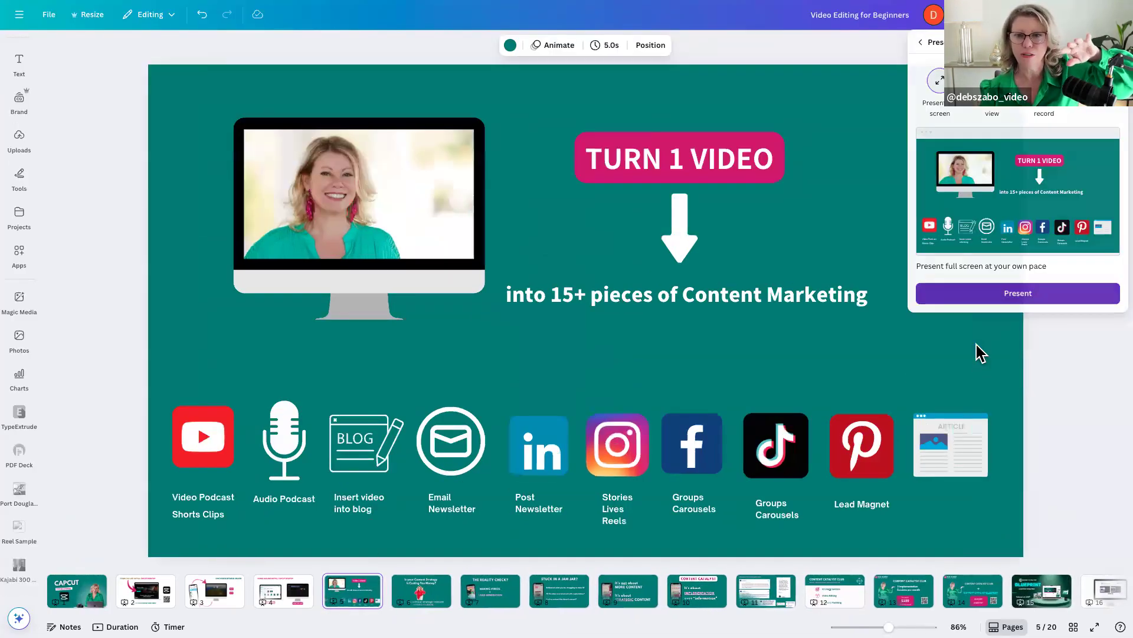
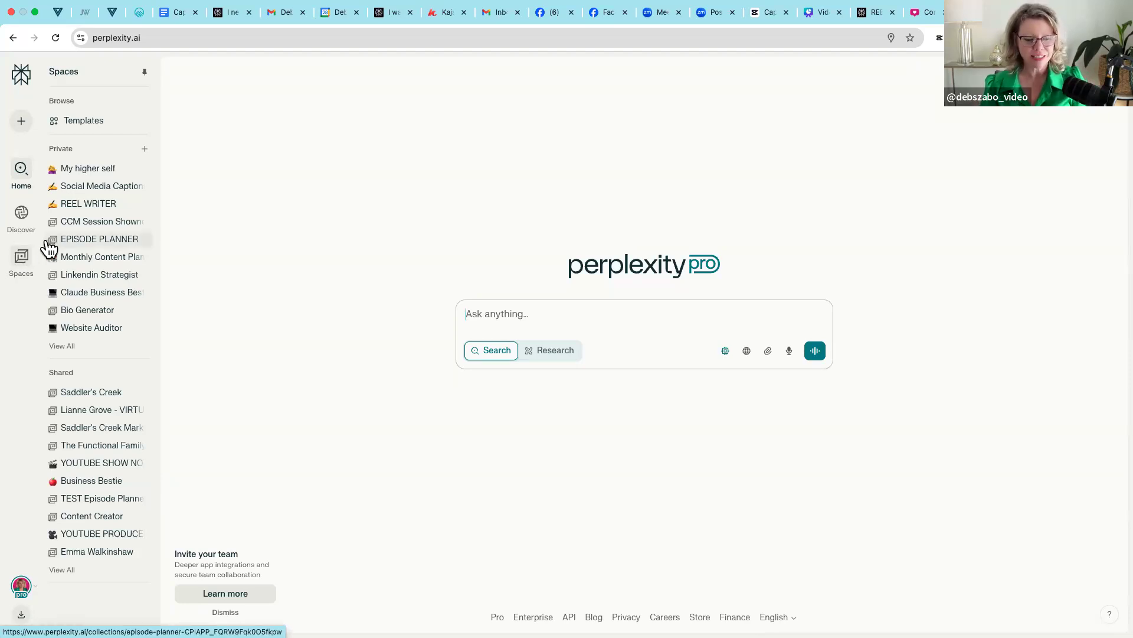
- Look at the Monthly Content Planner space in Perplexity, and open the YOUTUBE PRODUCER space from the full list of spaces
click(100, 262)
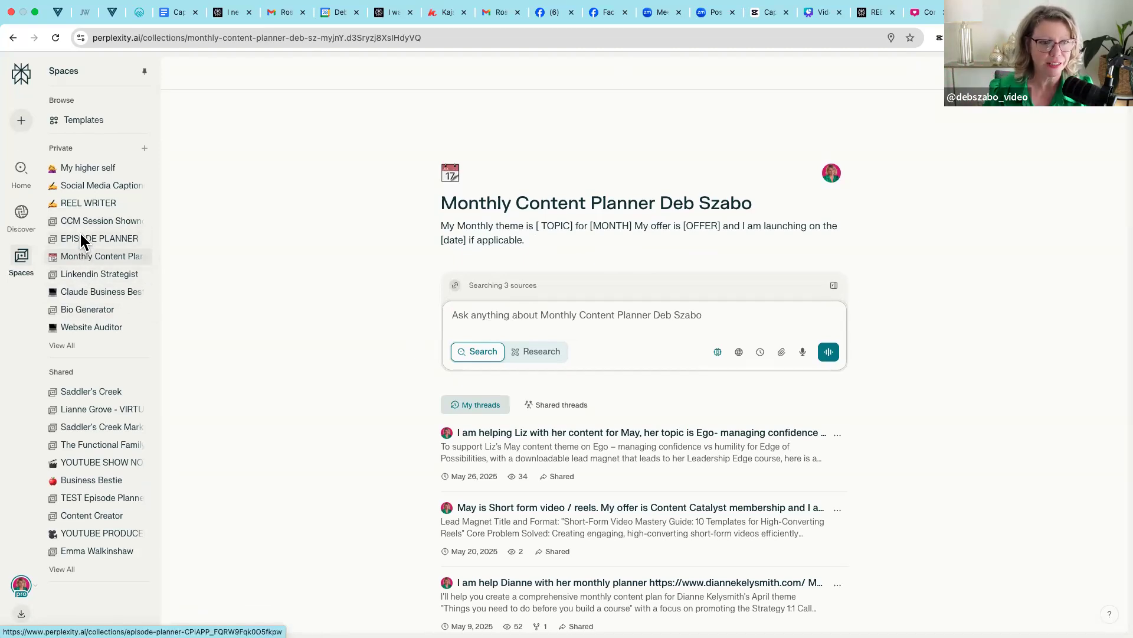
click(63, 346)
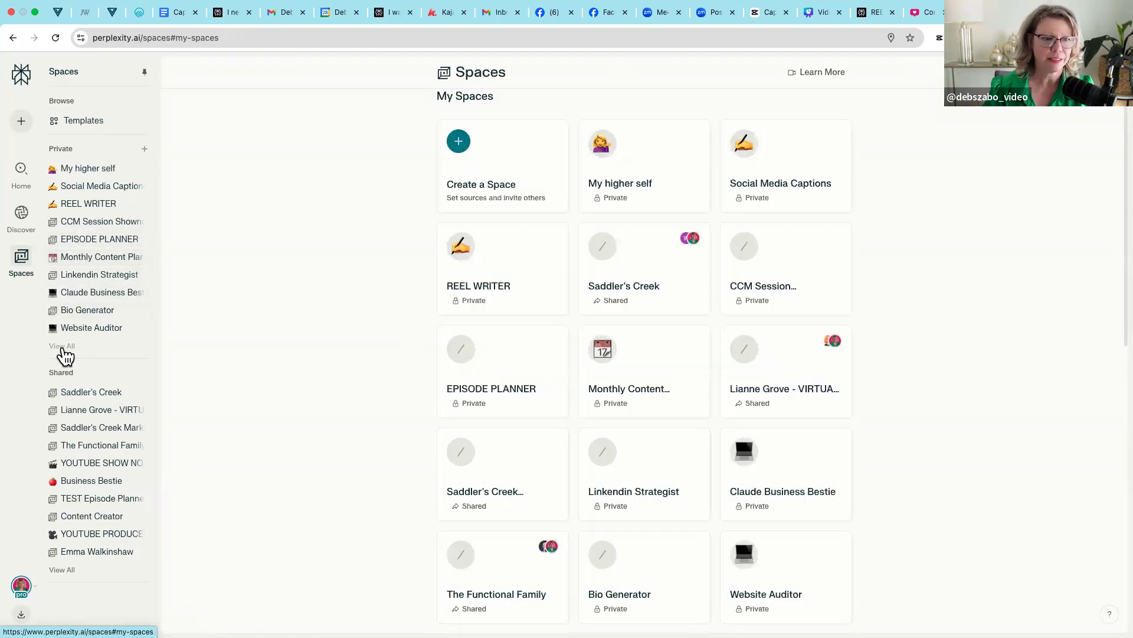
scroll(525, 373, down, 6)
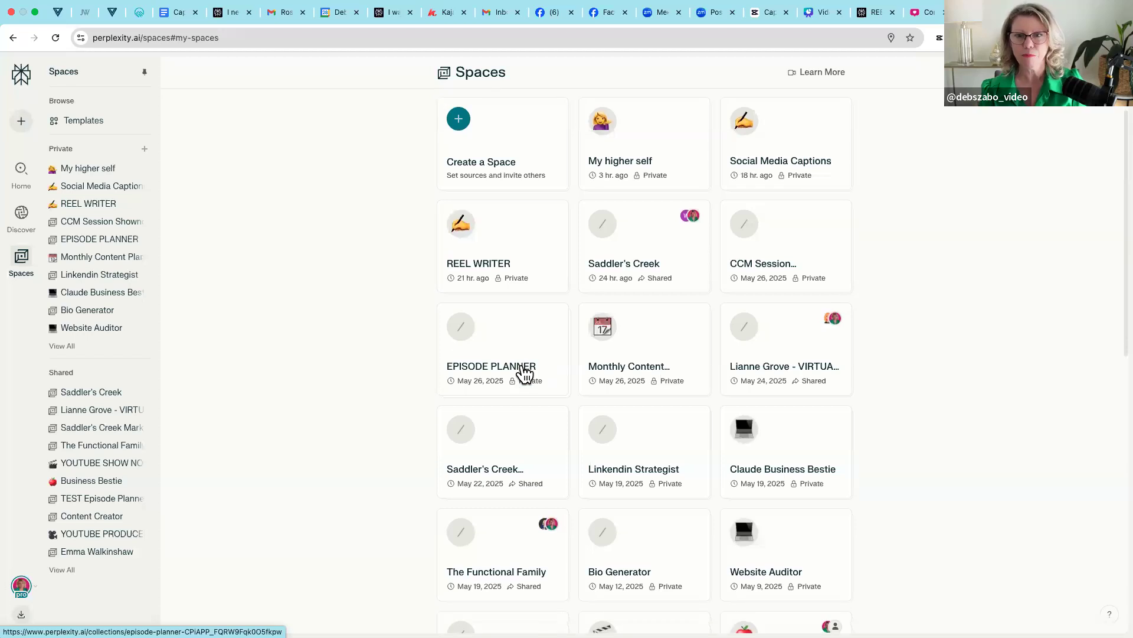
scroll(525, 373, down, 5)
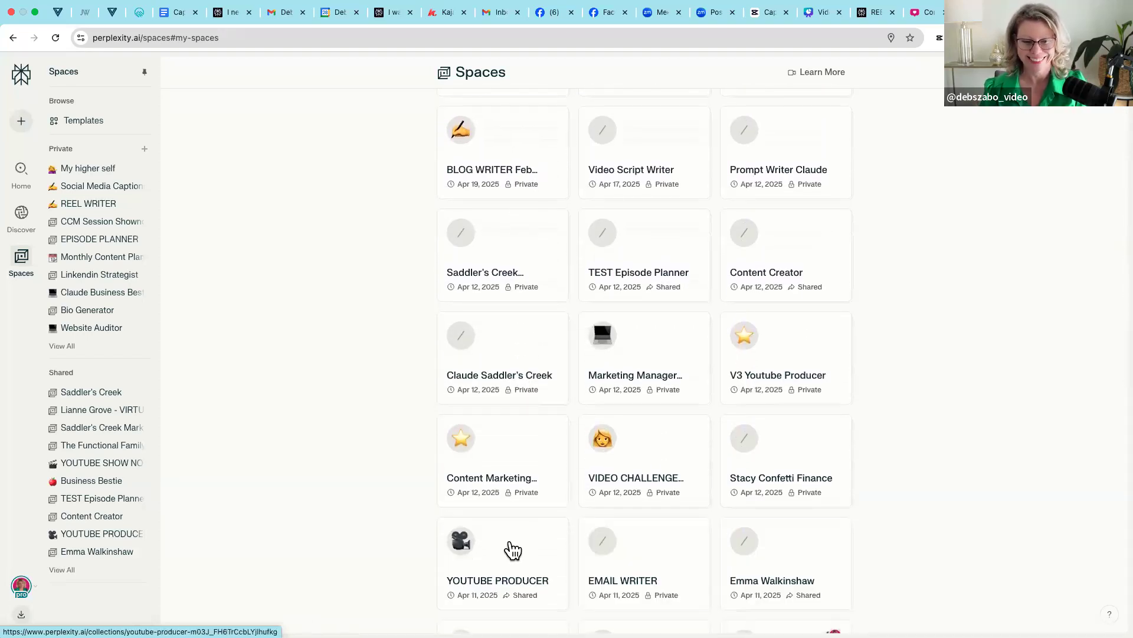
click(512, 552)
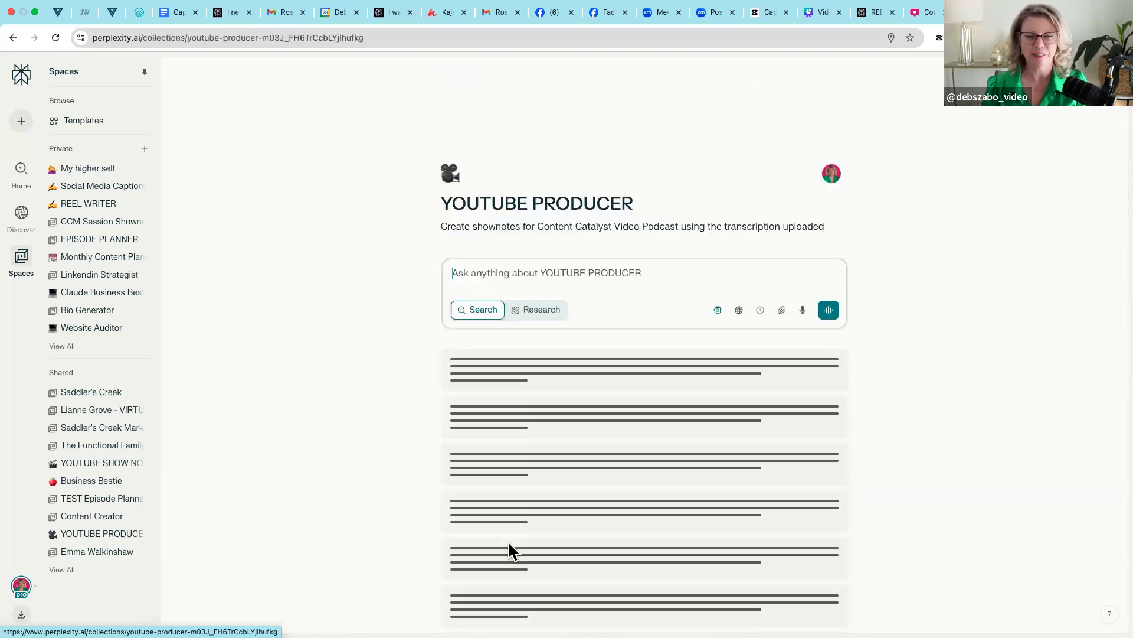
- Start attaching a local file to the prompt and open the Podcast Content Catalyst folder in Dropbox
click(782, 334)
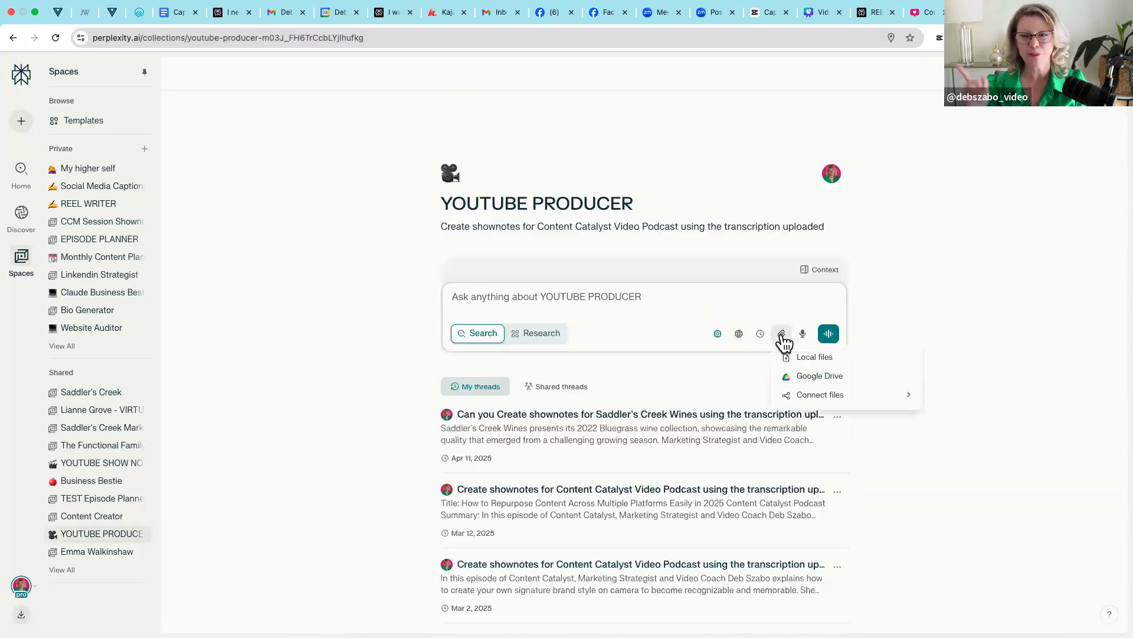
click(818, 358)
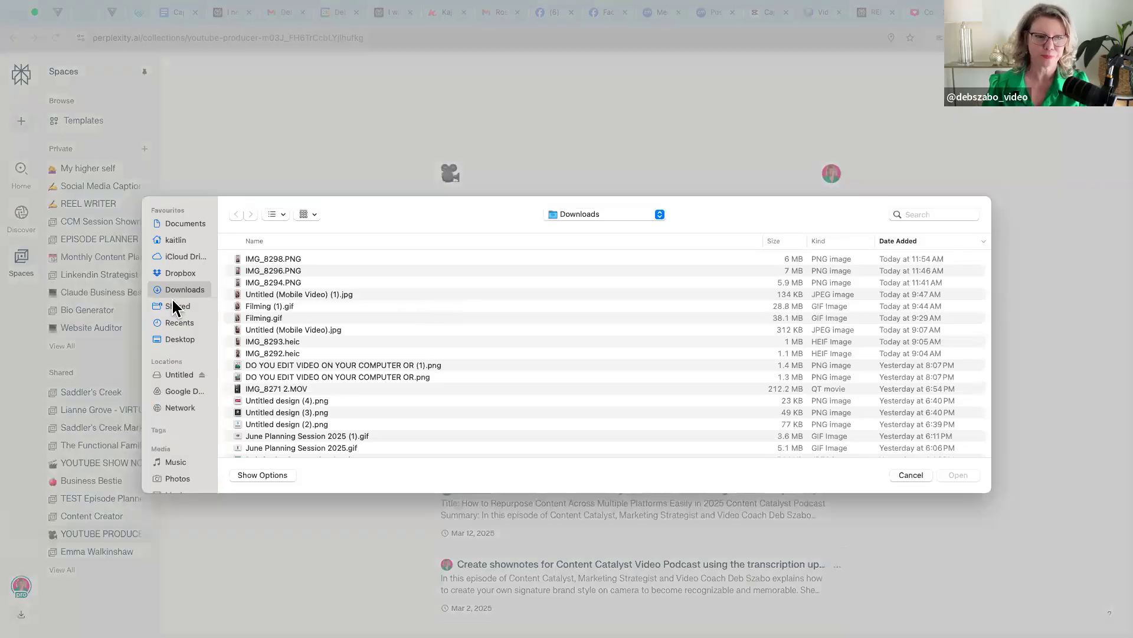
click(175, 273)
scroll(318, 360, down, 5)
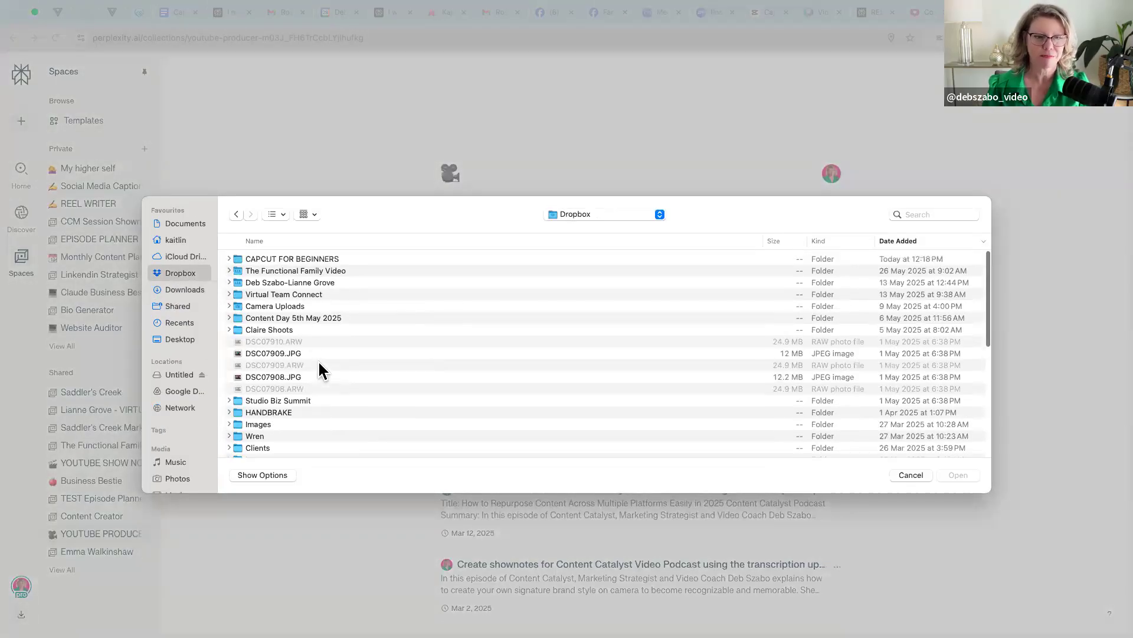
scroll(319, 364, down, 4)
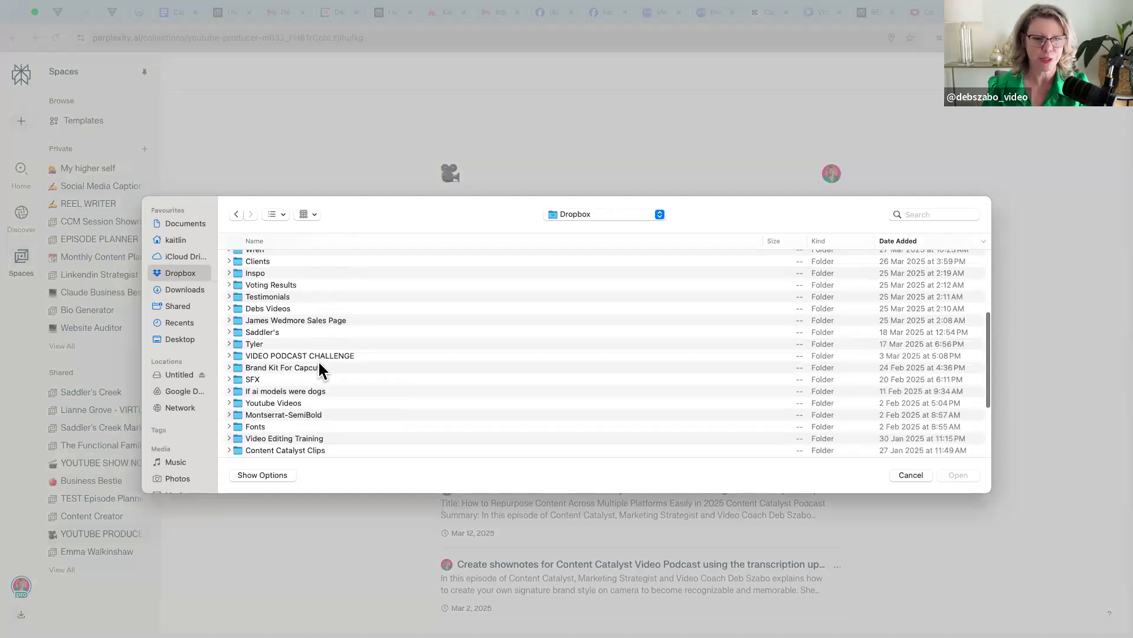
click(319, 355)
scroll(318, 353, down, 5)
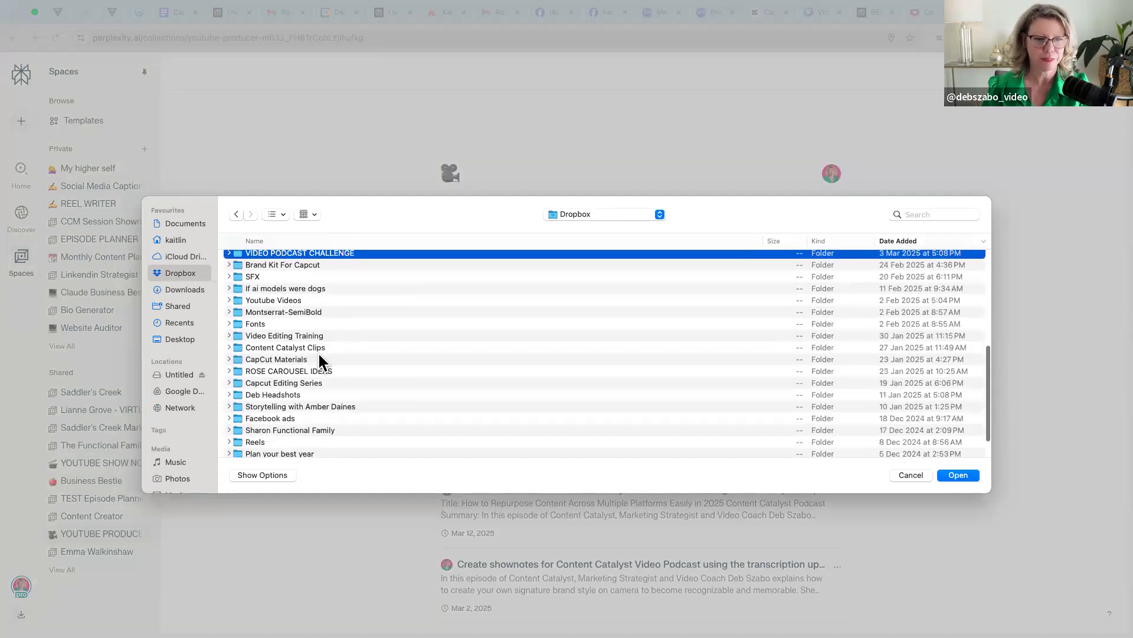
scroll(295, 406, down, 2)
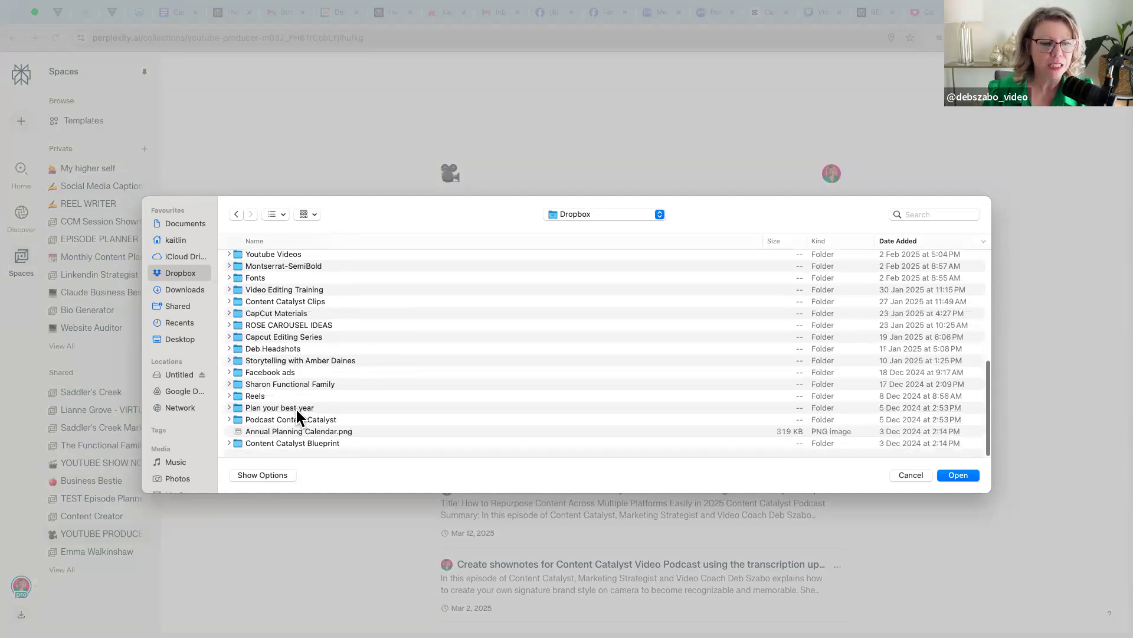
double_click(281, 420)
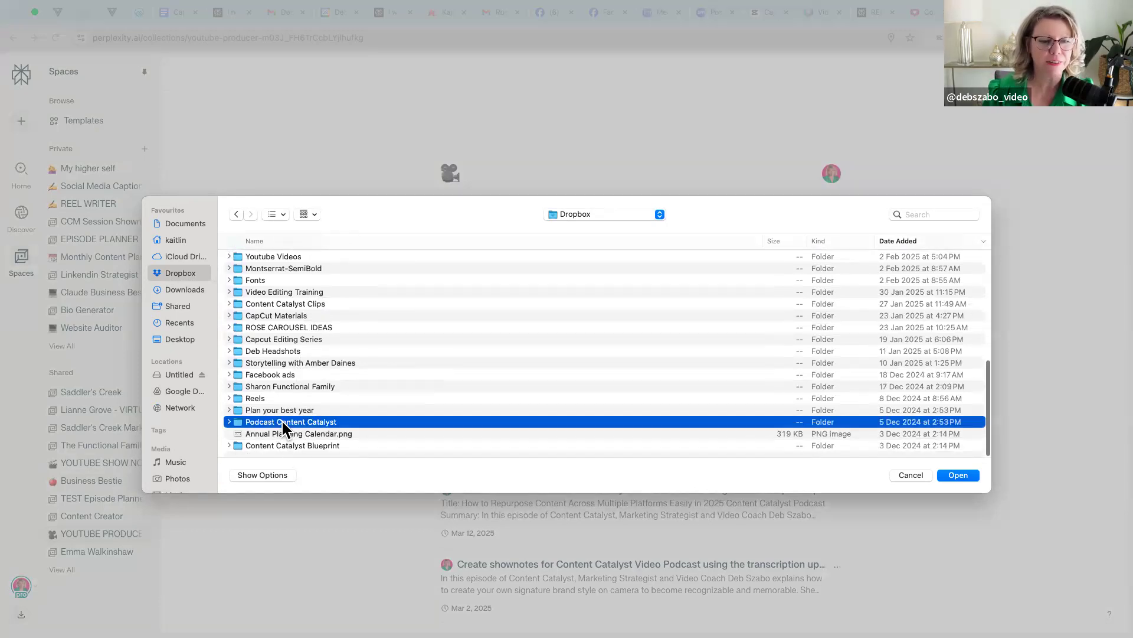
- Attach the transcript Repurpose Content Podcast.txt from the Repurpose Content Podcast subfolder of Repurpose Content
click(286, 270)
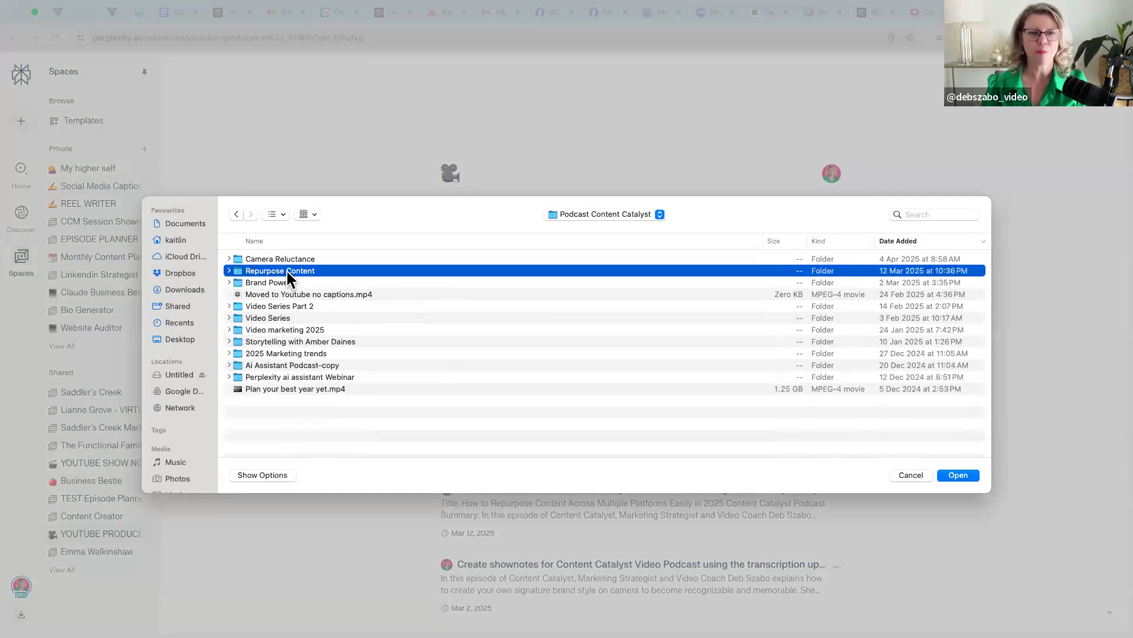
double_click(285, 269)
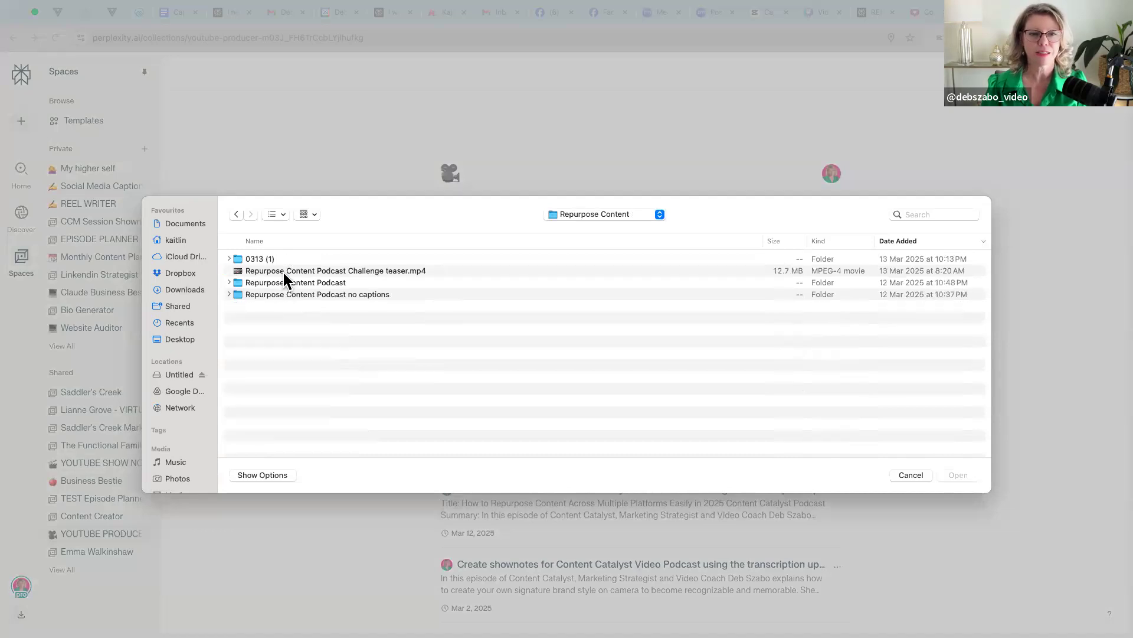
click(228, 282)
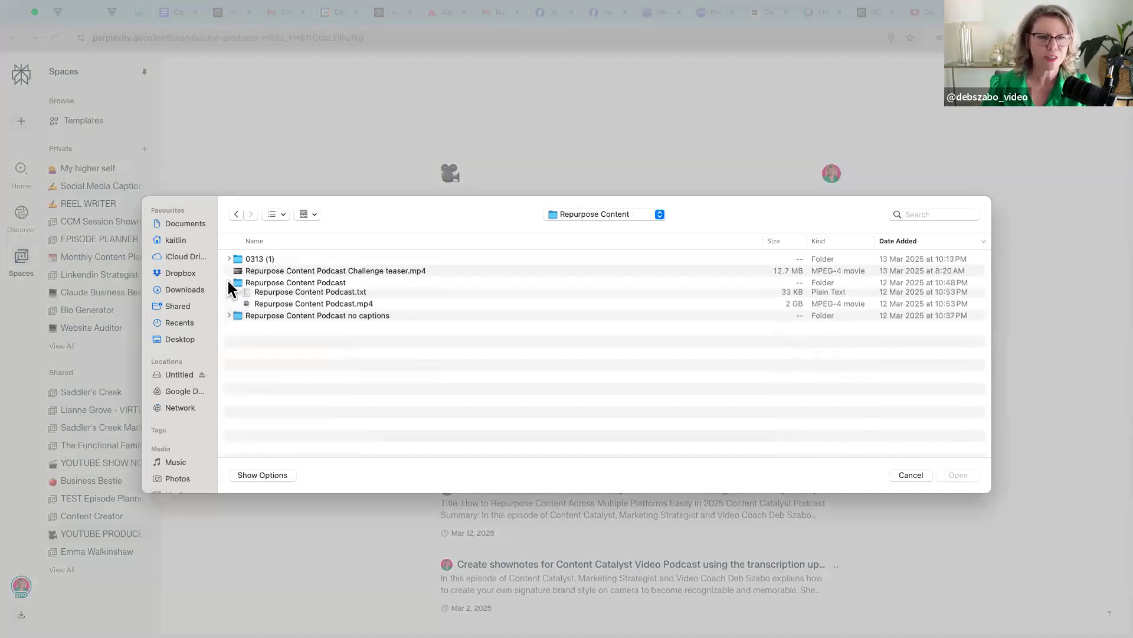
double_click(269, 292)
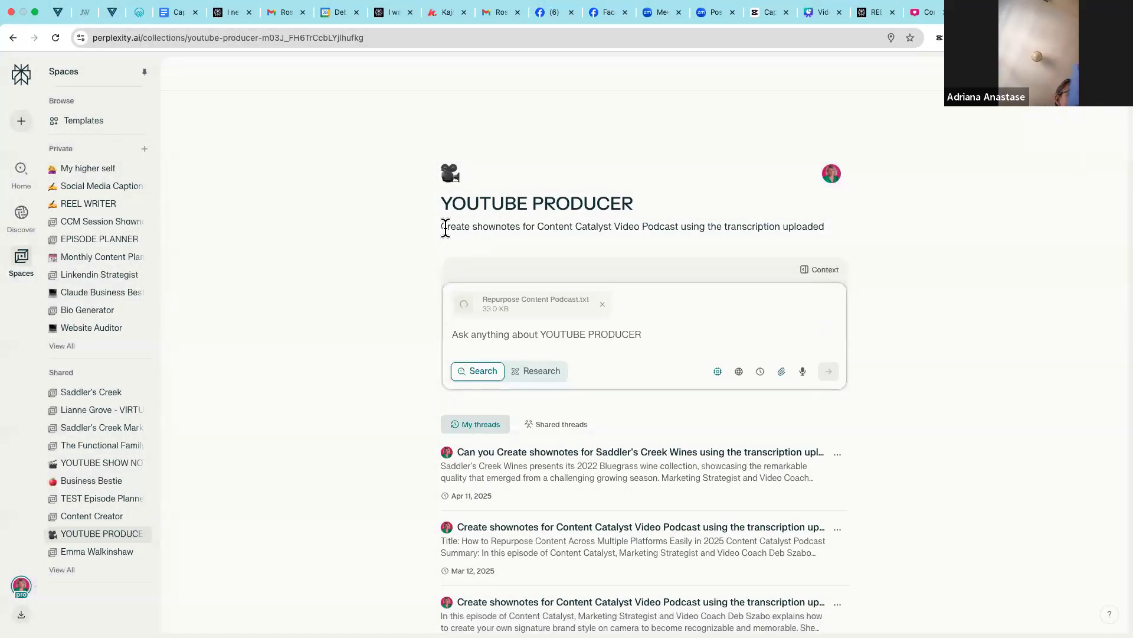
- Submit the space's description "Create shownotes for Content Catalyst Video Podcast using the transcription uploaded" as the prompt, and review the generated show notes
drag(827, 228, 430, 230)
key(super+c)
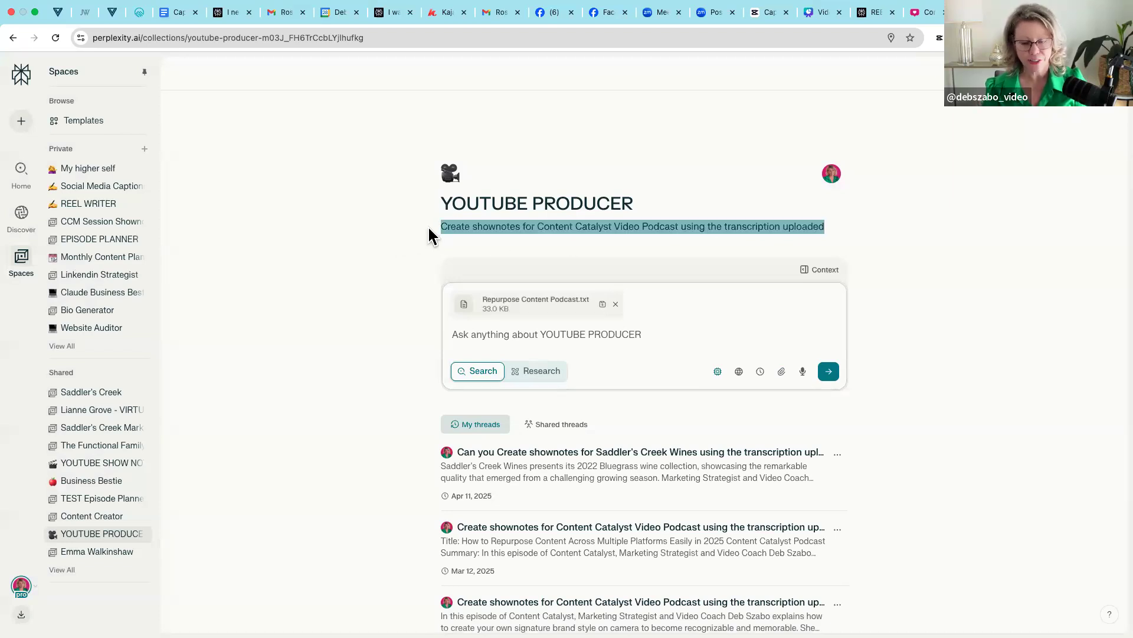
click(484, 335)
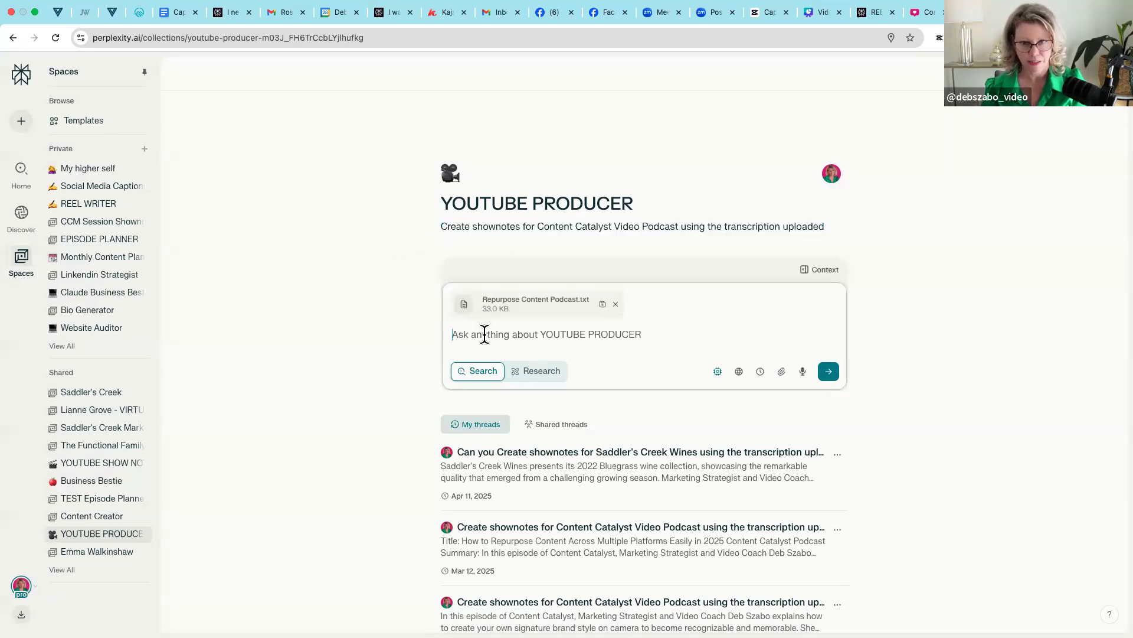
key(super+v)
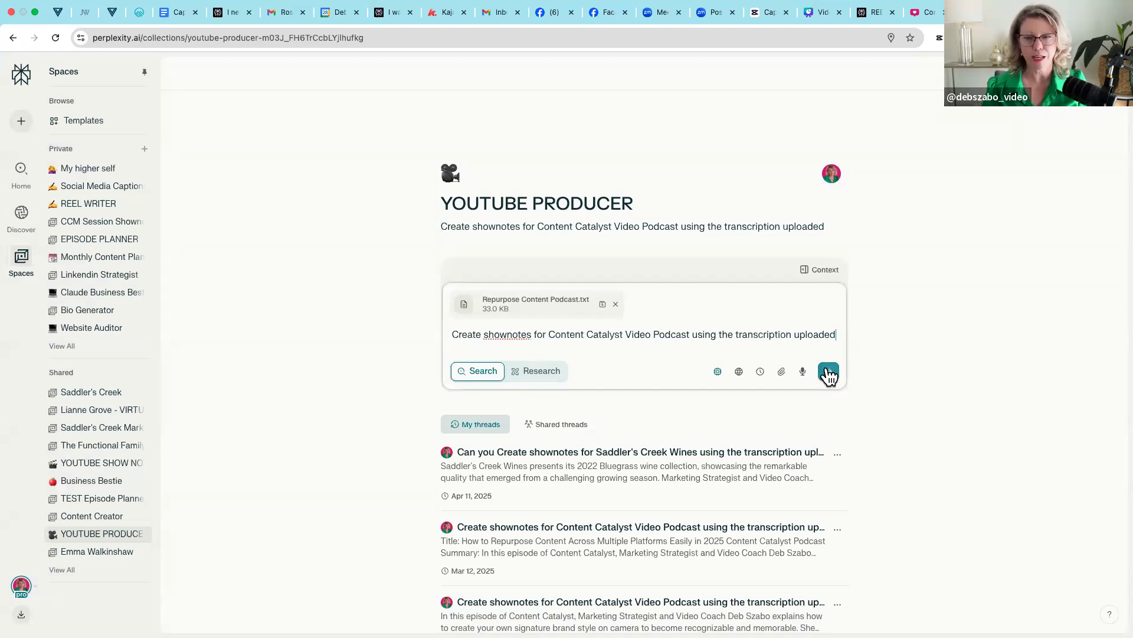
click(829, 372)
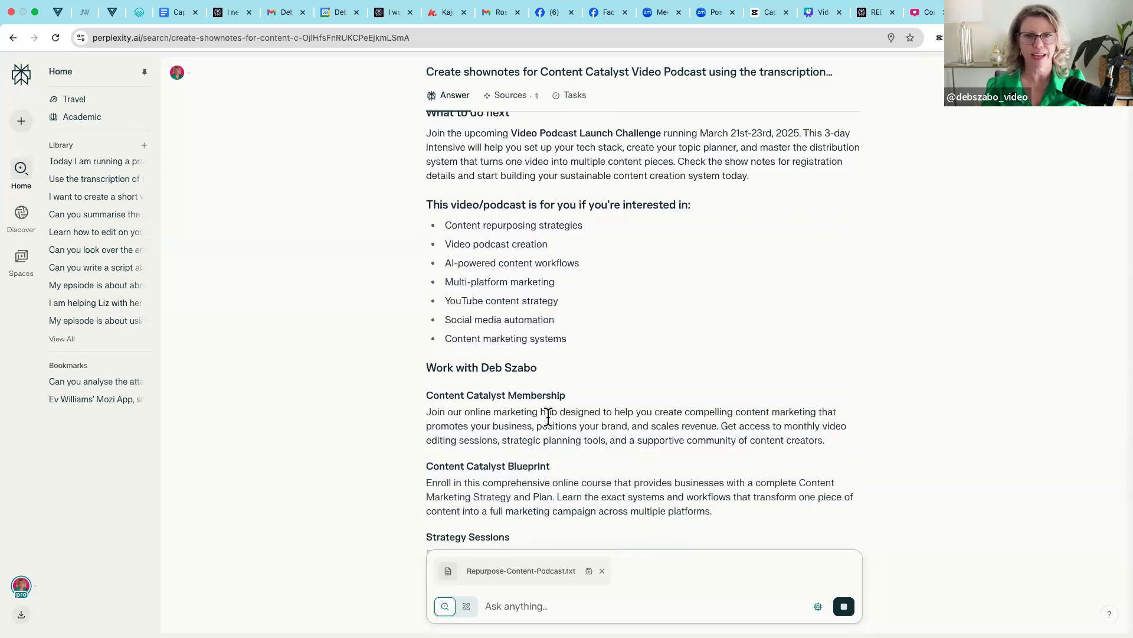
scroll(548, 417, up, 3)
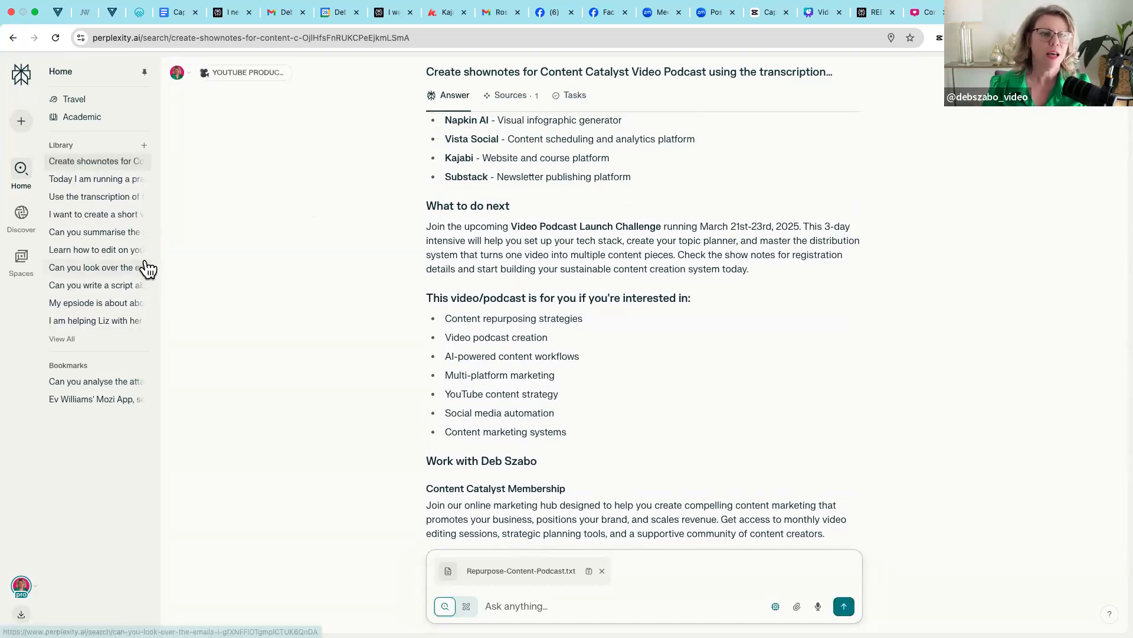
- Open the Social Media Captions space, view its thread "Use the transcription of the video to create a social media captions", and return to the space
mouse_move(23, 258)
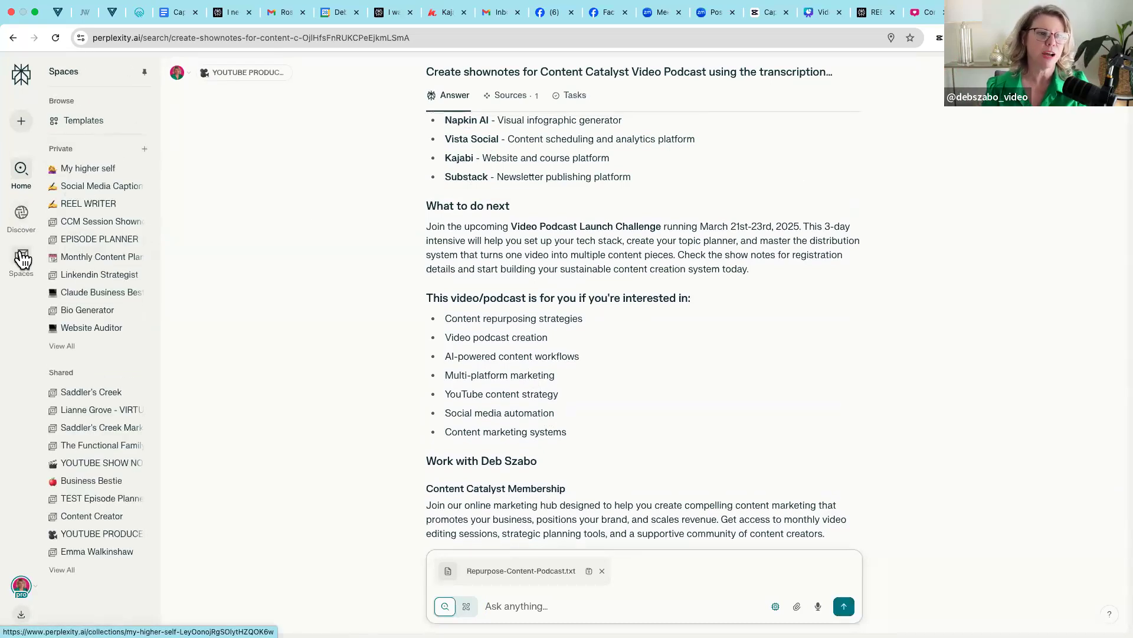
click(84, 190)
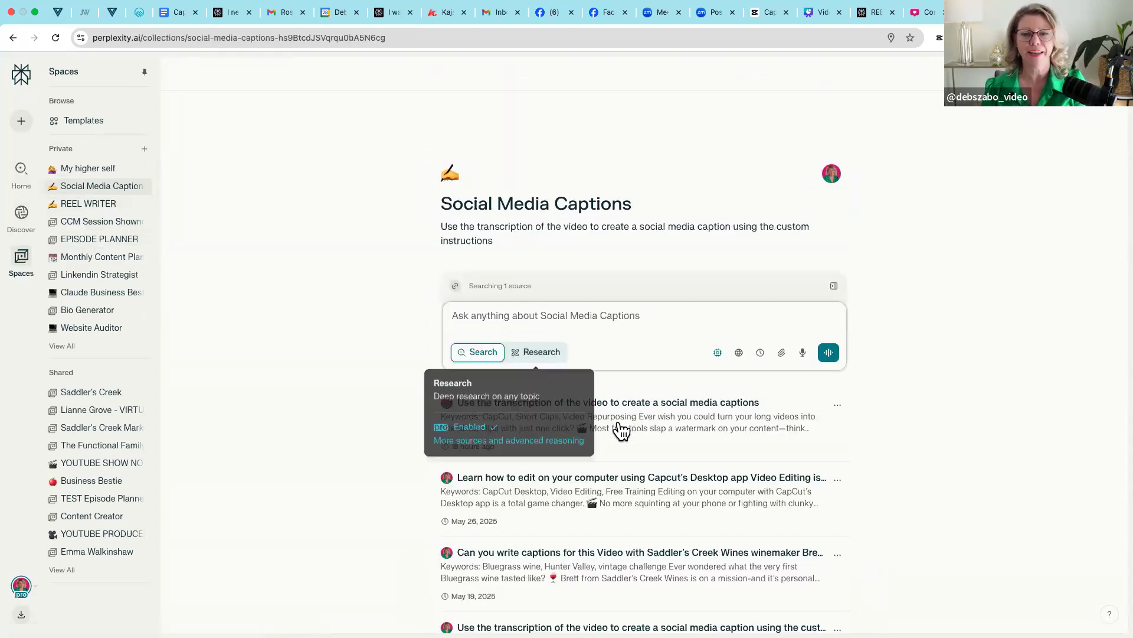
scroll(628, 437, down, 2)
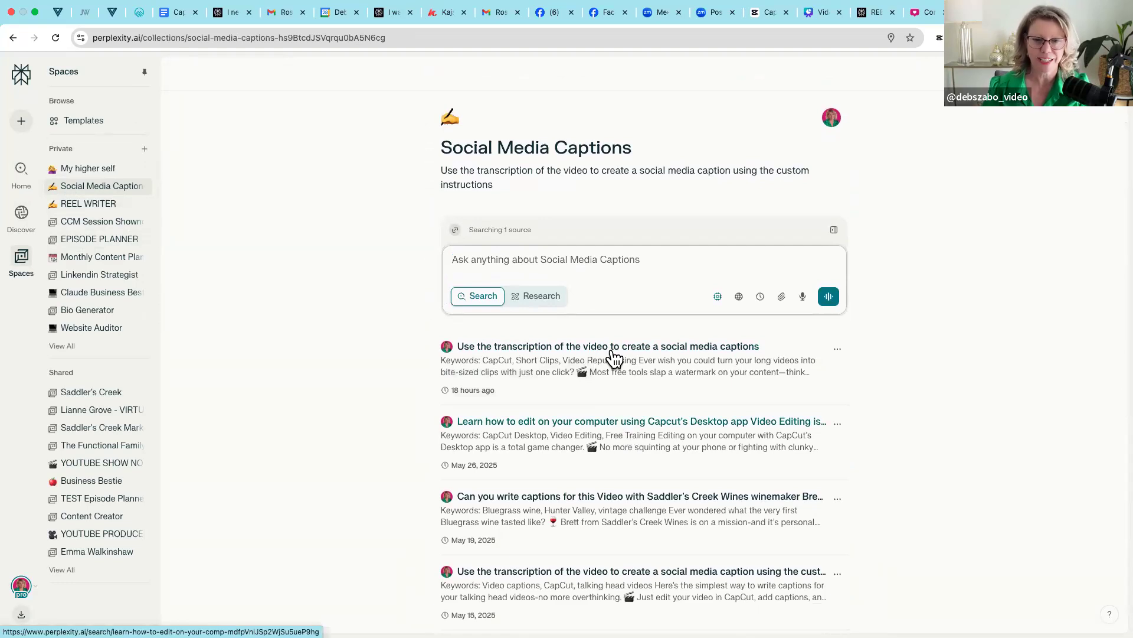
click(612, 349)
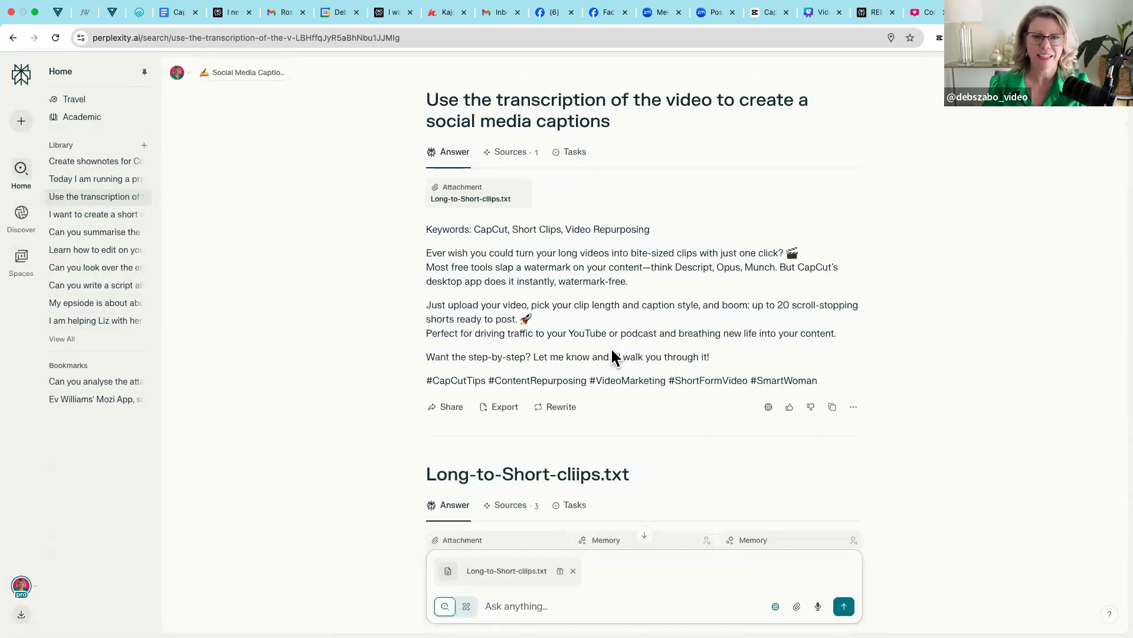
click(13, 38)
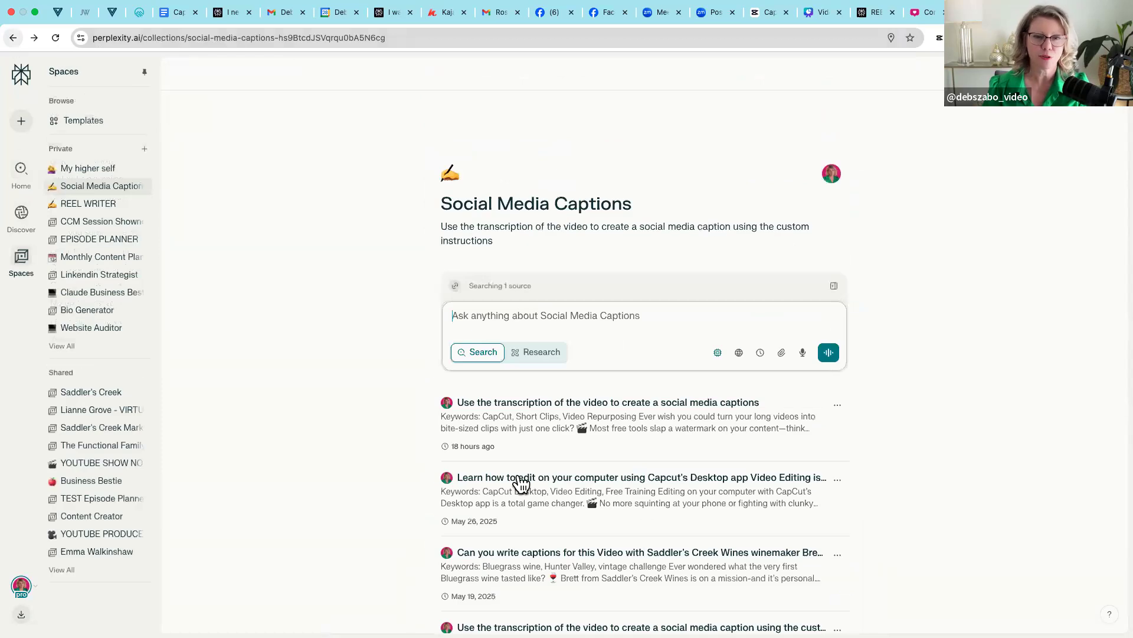
- Open the thread on learning to edit with Capcut's Desktop app and read through its generated caption
scroll(560, 355, down, 3)
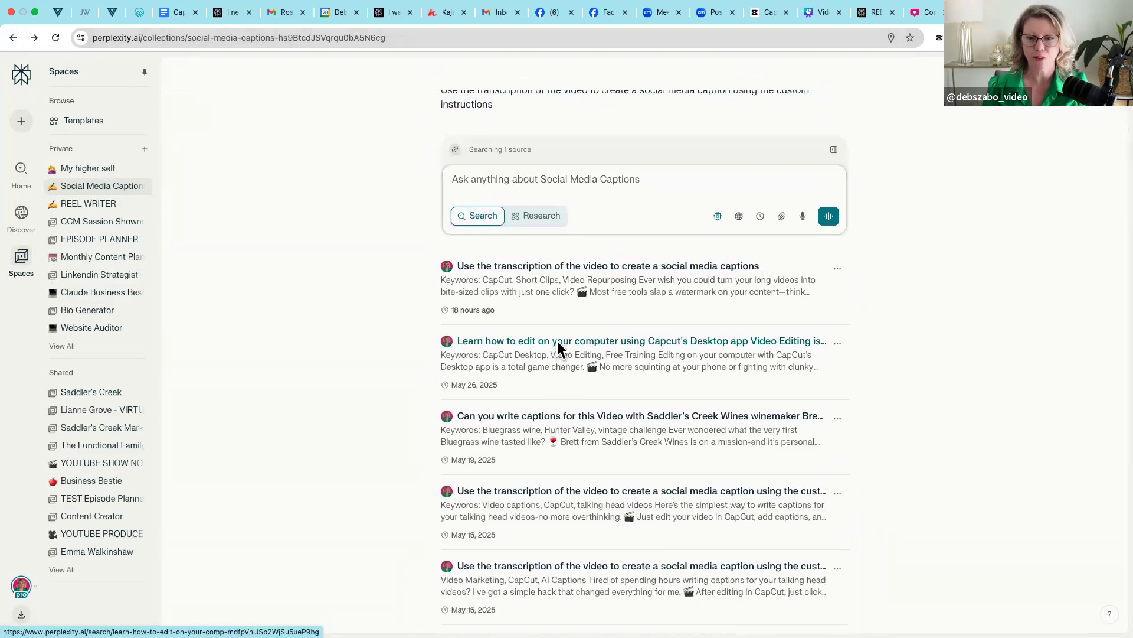
click(557, 345)
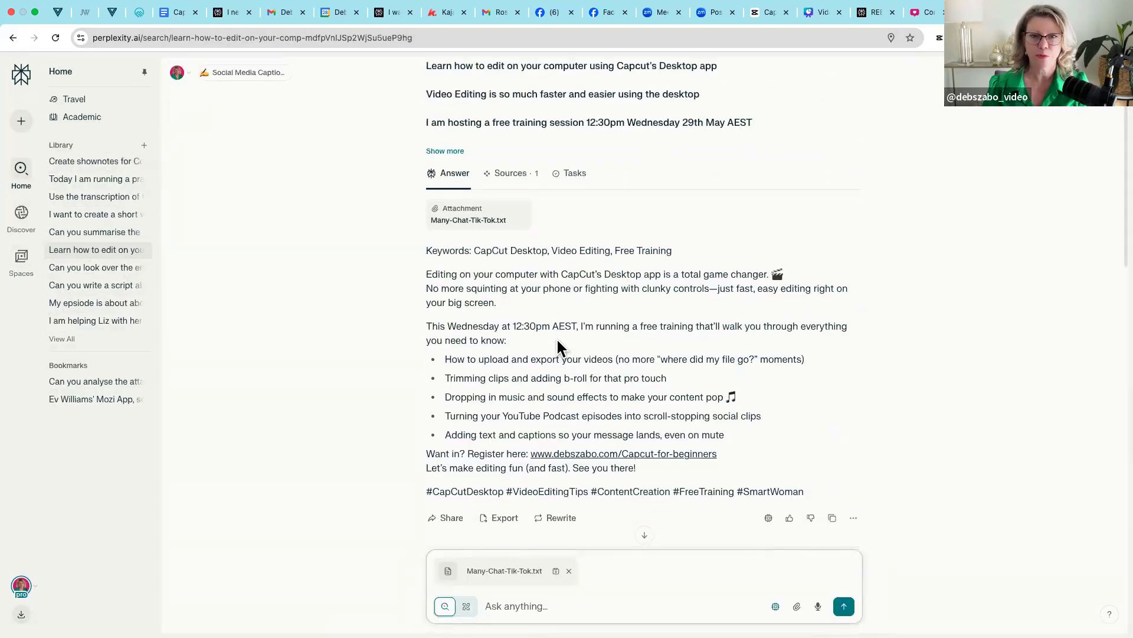
scroll(594, 282, up, 1)
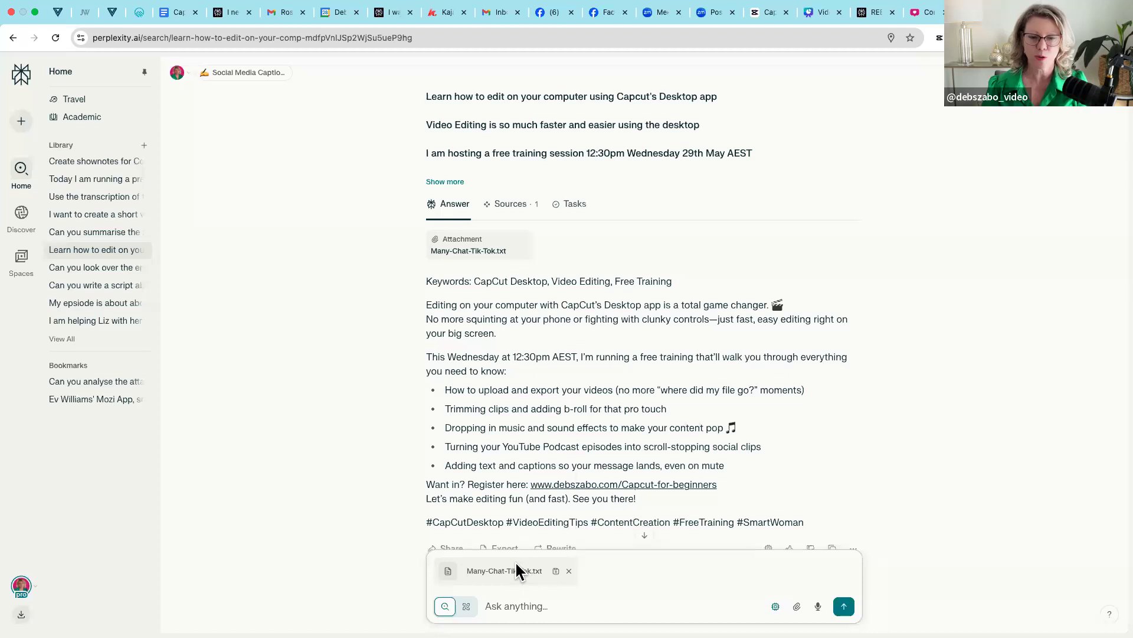
scroll(583, 393, down, 4)
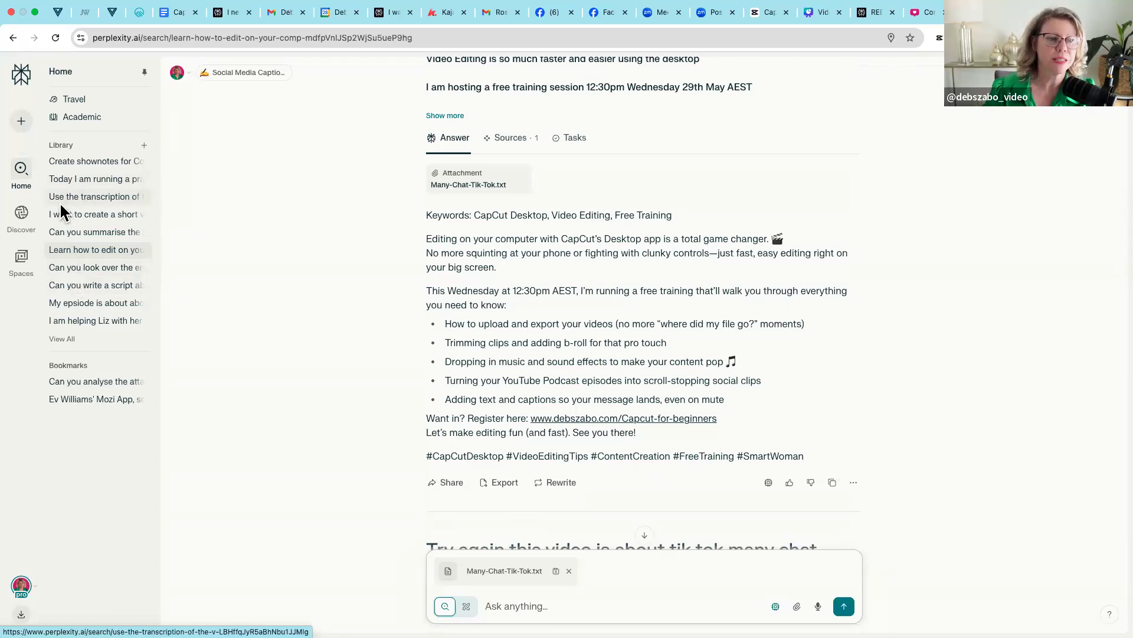
- Open the REEL WRITER space and examine the script thread about unboxing new lighting gear
mouse_move(22, 256)
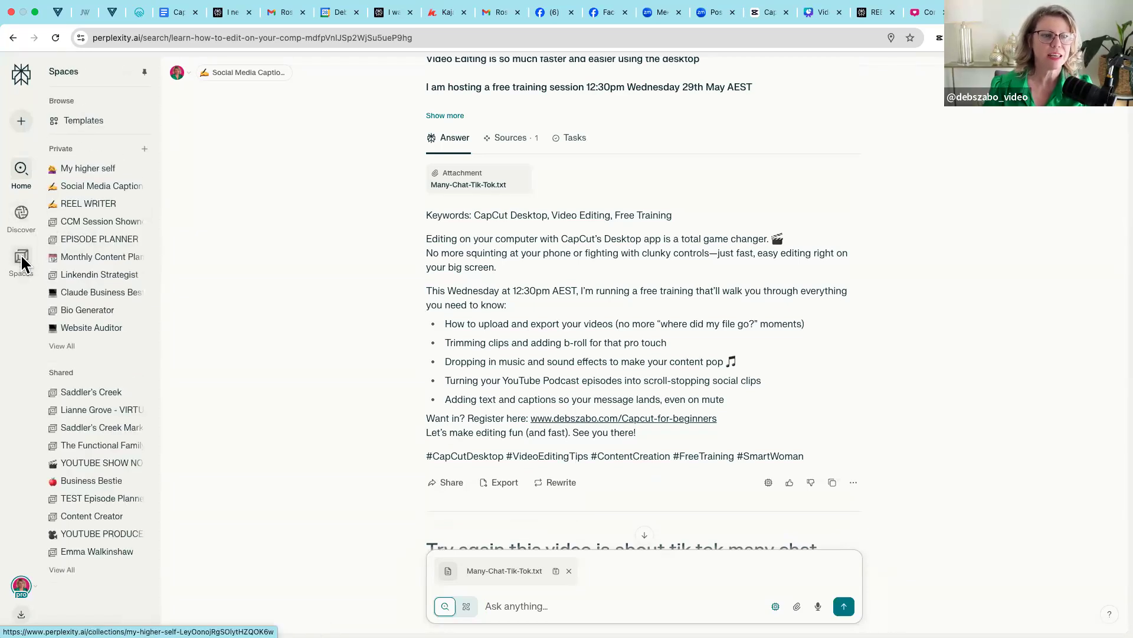
click(87, 206)
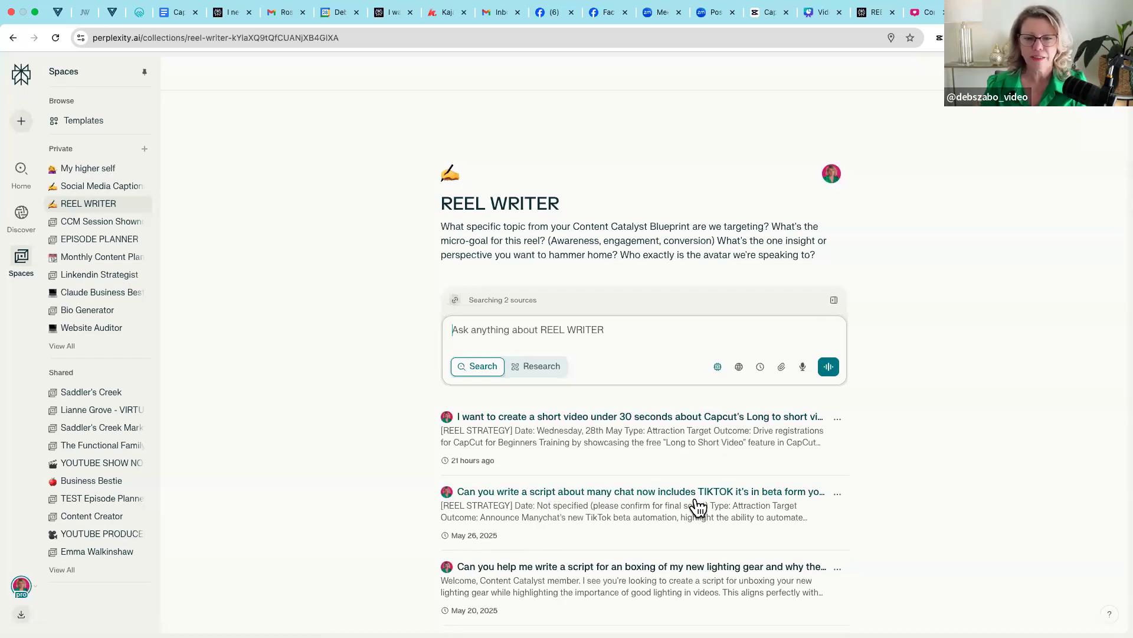
scroll(691, 473, down, 3)
click(678, 439)
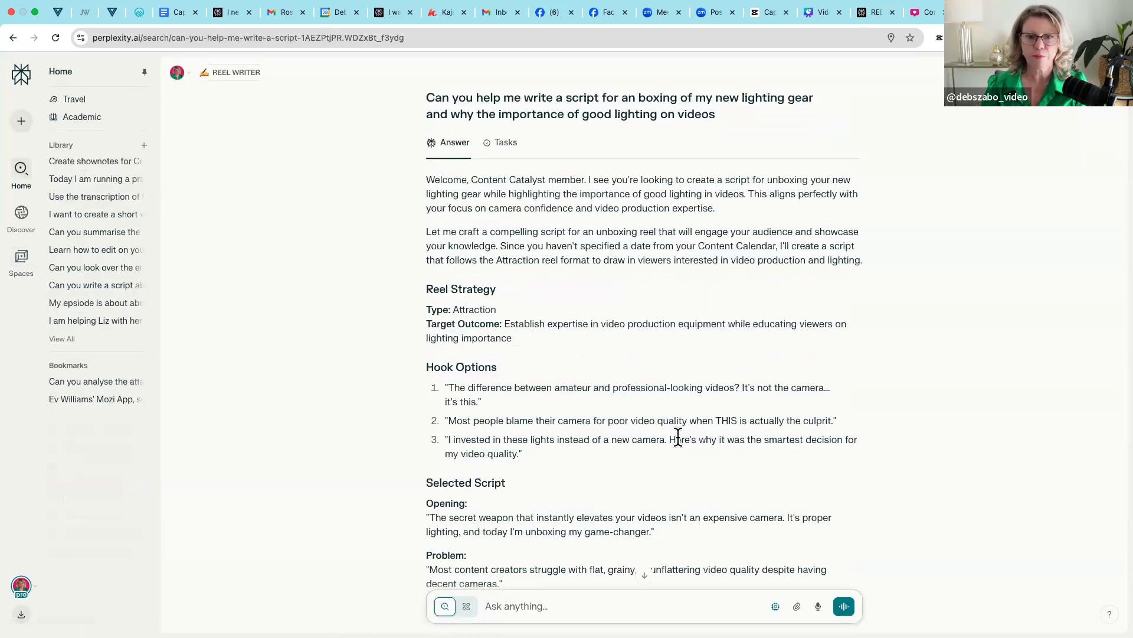
scroll(677, 445, down, 3)
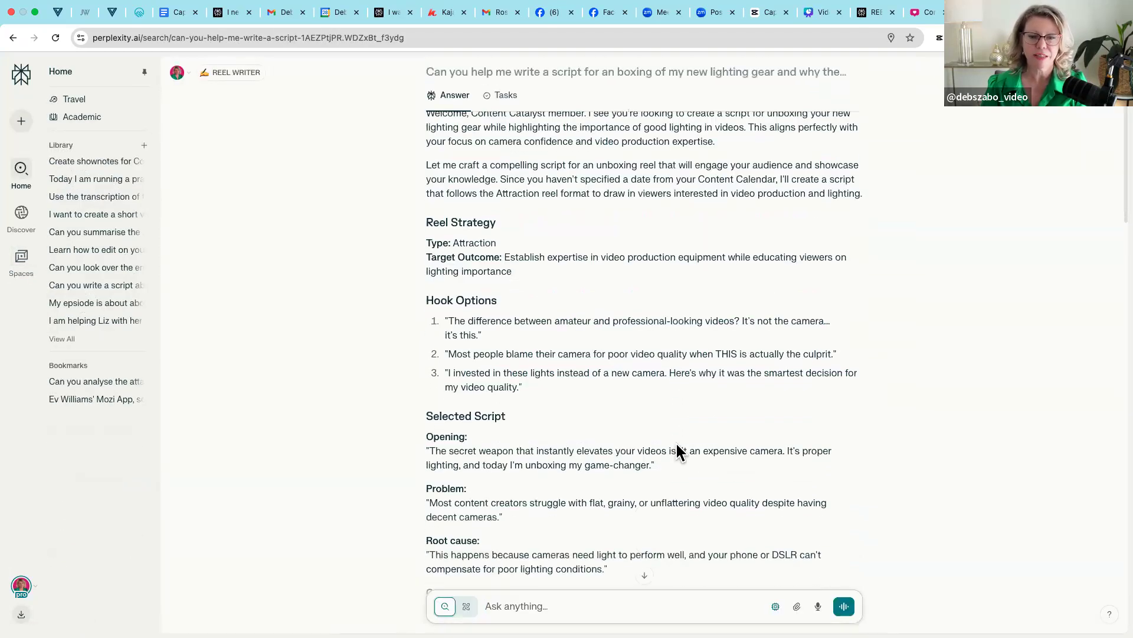
scroll(677, 445, up, 3)
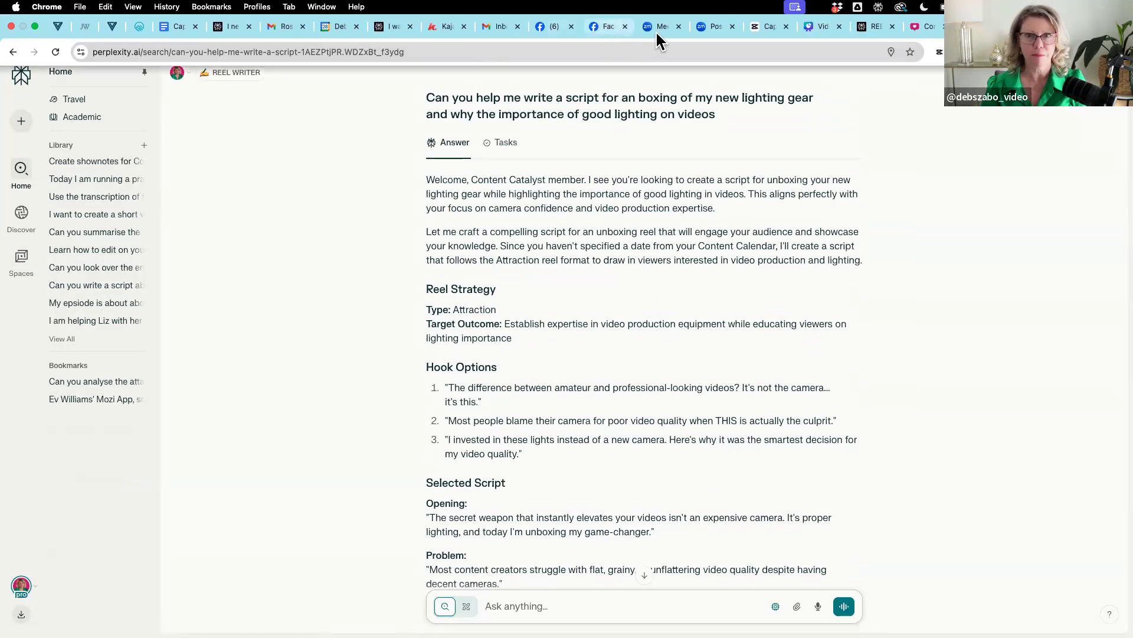
- Switch to the "Video Editing for Beginners" design in Canva and present page 6, "Is your Content Strategy is Costing You Money?", full screen
click(806, 28)
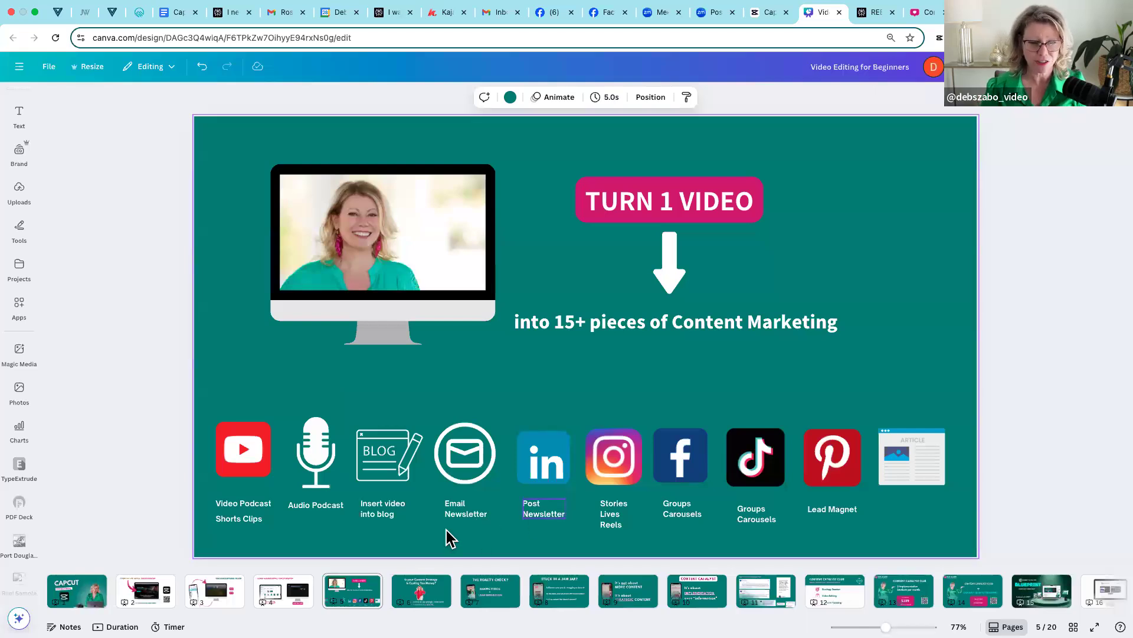
click(418, 593)
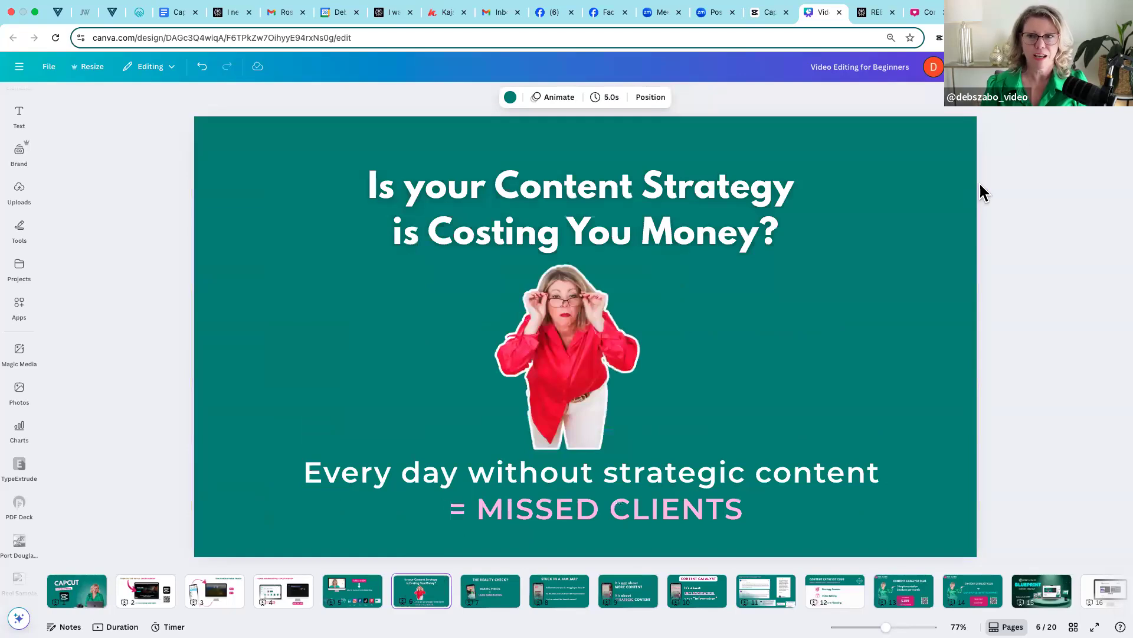
click(1031, 67)
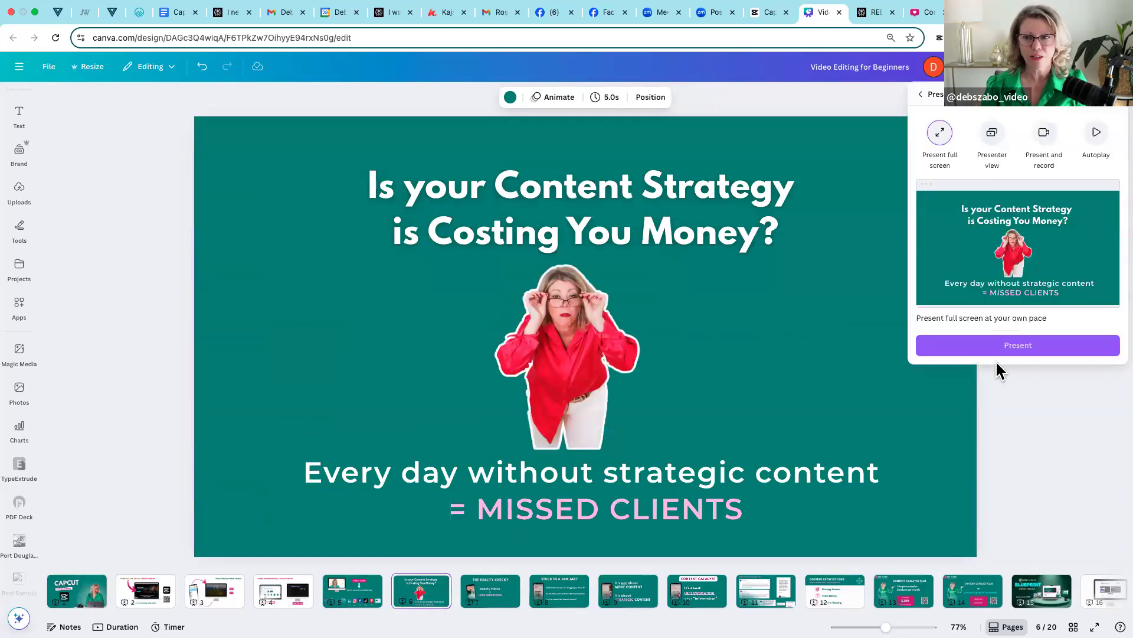
click(1002, 348)
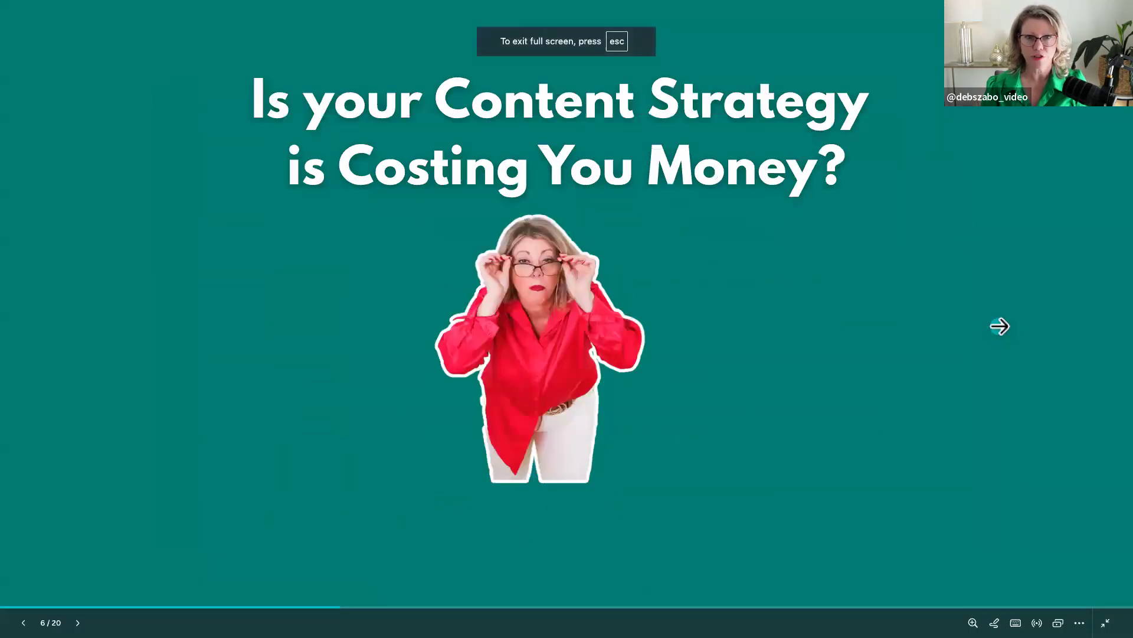